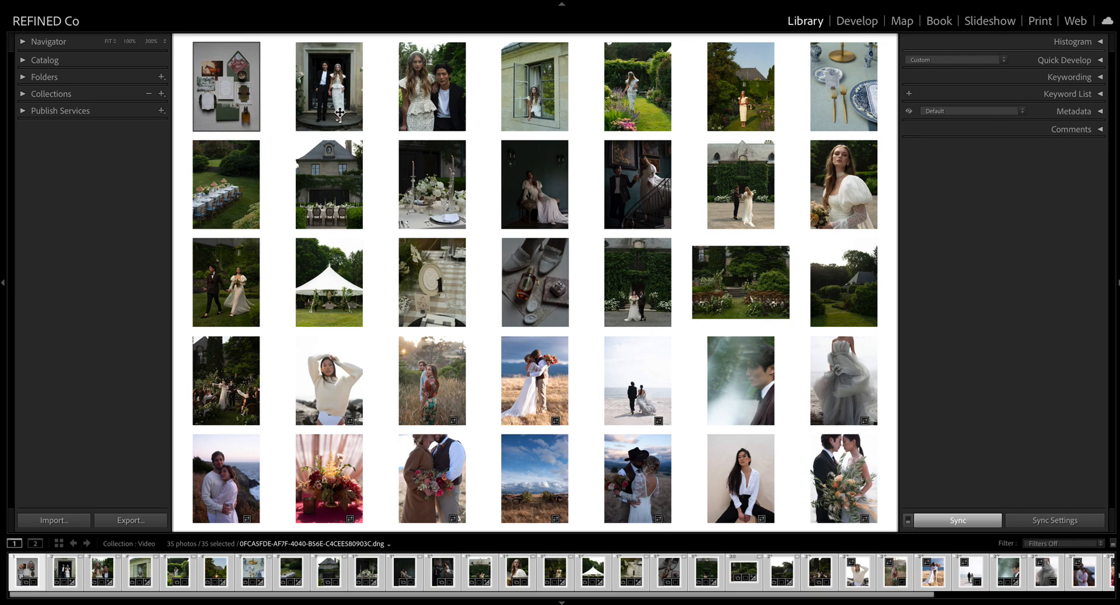
- Open the photos for developing and select only the bridal portrait DSC04982.ARW
{"action": "left_click", "coordinate": [856, 23]}
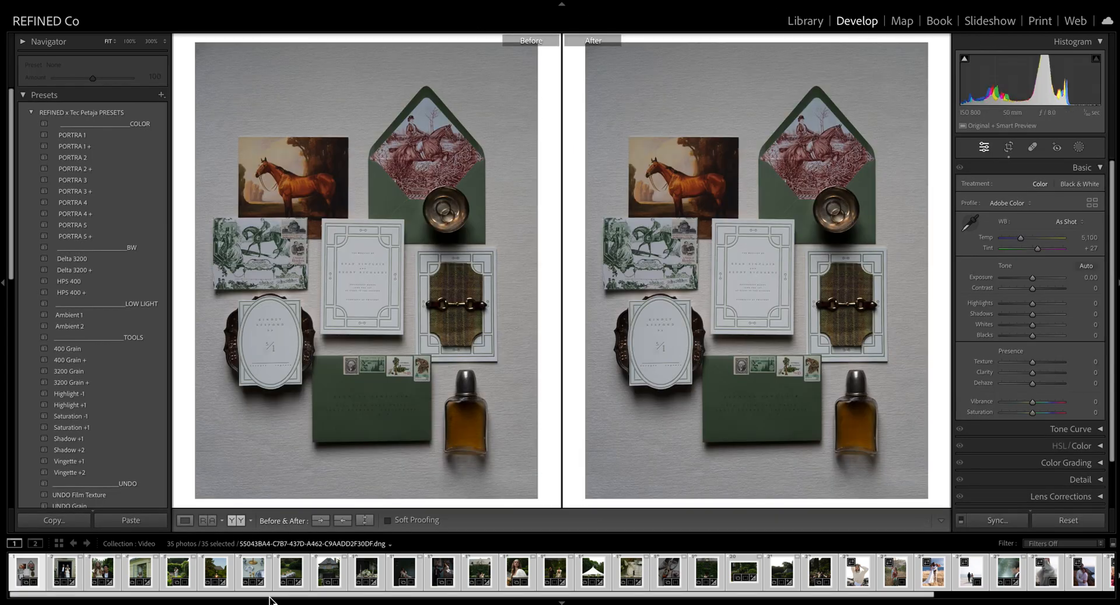
{"action": "left_click", "coordinate": [513, 584]}
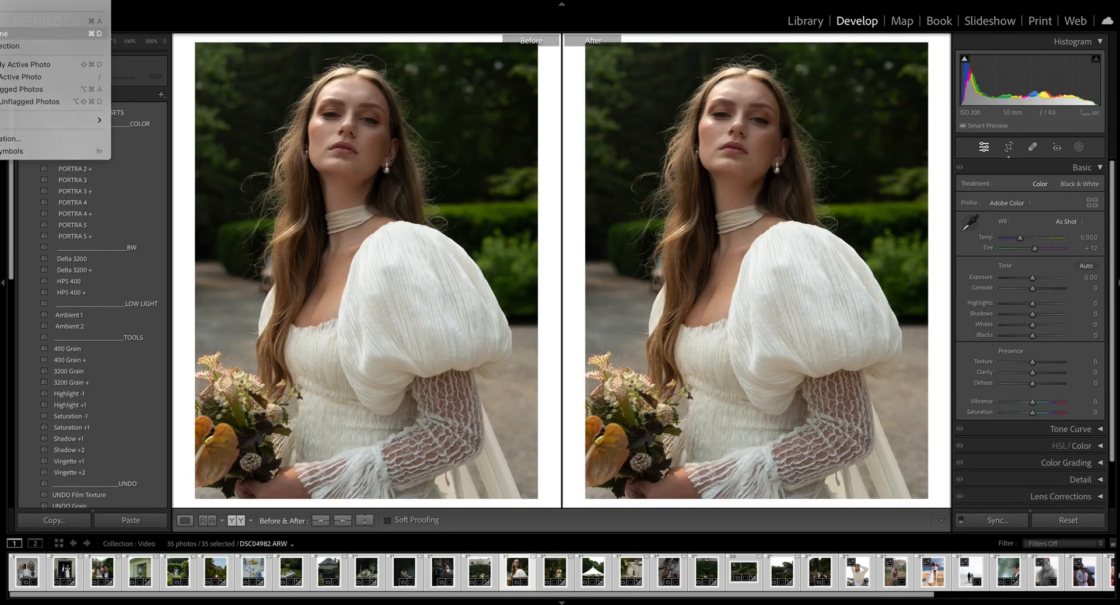
{"action": "key", "text": "ctrl+d"}
{"action": "left_click", "coordinate": [518, 572]}
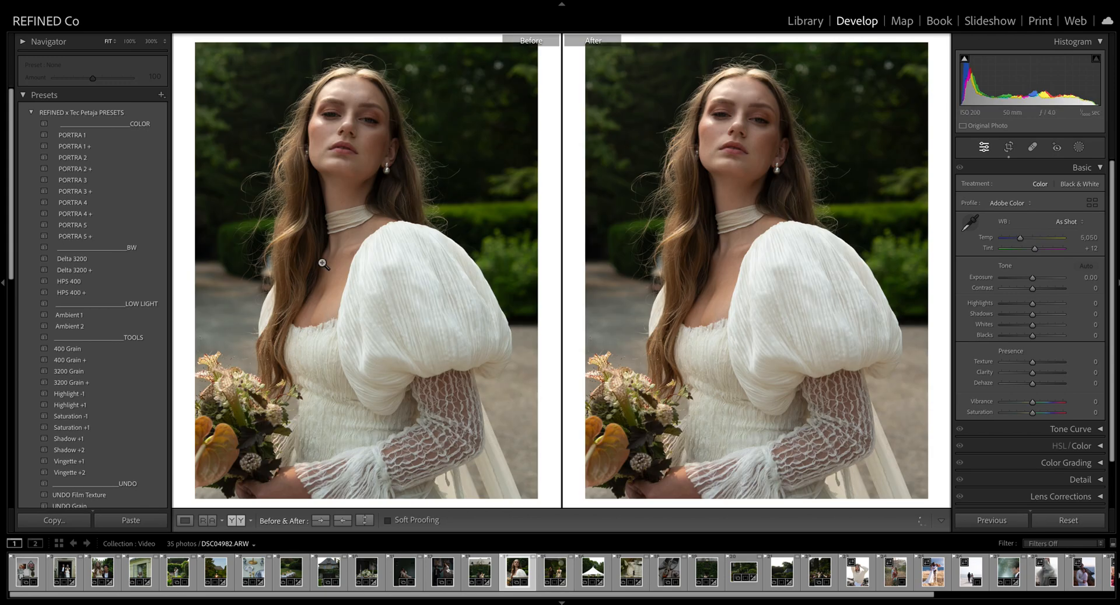
- Look through the original and 2.0 REFINED x Tec Petaja preset groups, comparing their color, black-and-white, low light, tools and undo presets
{"action": "scroll", "coordinate": [107, 206], "scroll_direction": "down", "scroll_amount": 5}
{"action": "scroll", "coordinate": [107, 207], "scroll_direction": "down", "scroll_amount": 6}
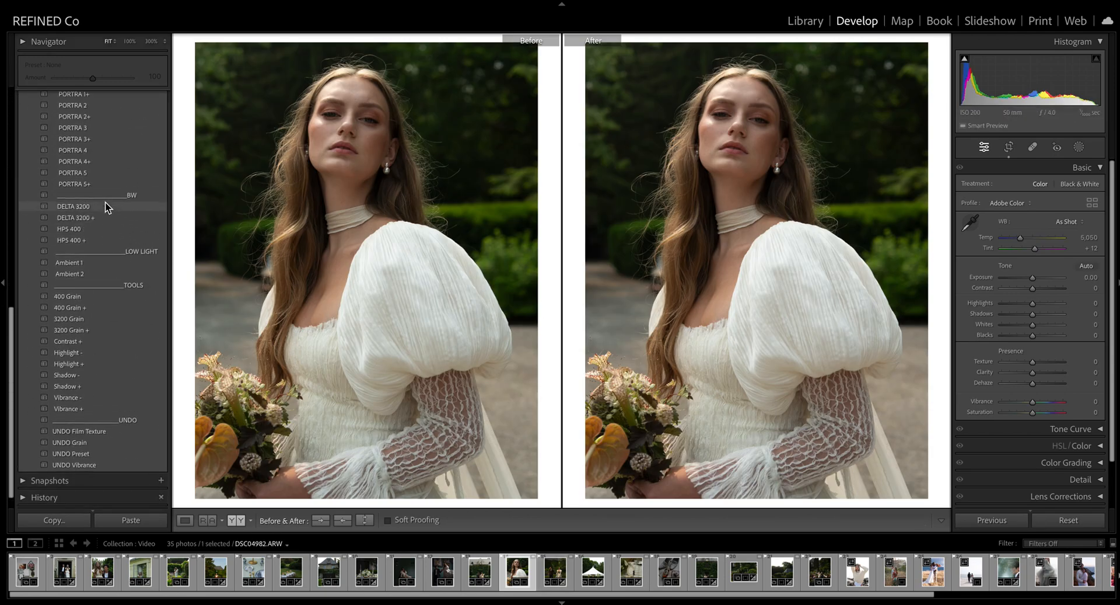
{"action": "scroll", "coordinate": [106, 203], "scroll_direction": "up", "scroll_amount": 6}
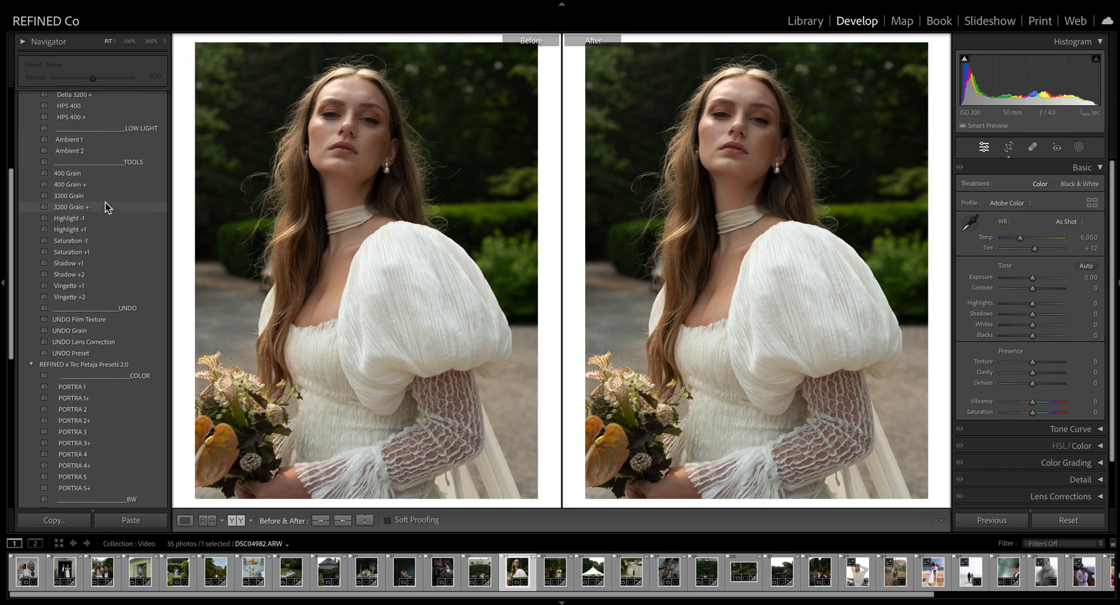
{"action": "scroll", "coordinate": [105, 207], "scroll_direction": "down", "scroll_amount": 6}
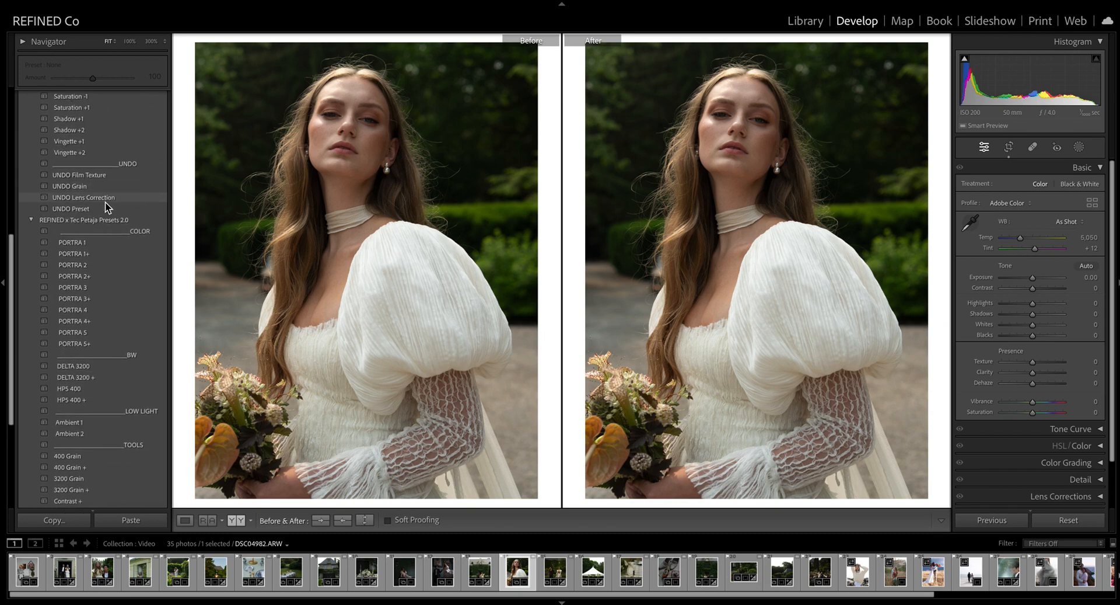
{"action": "scroll", "coordinate": [50, 380], "scroll_direction": "up", "scroll_amount": 1}
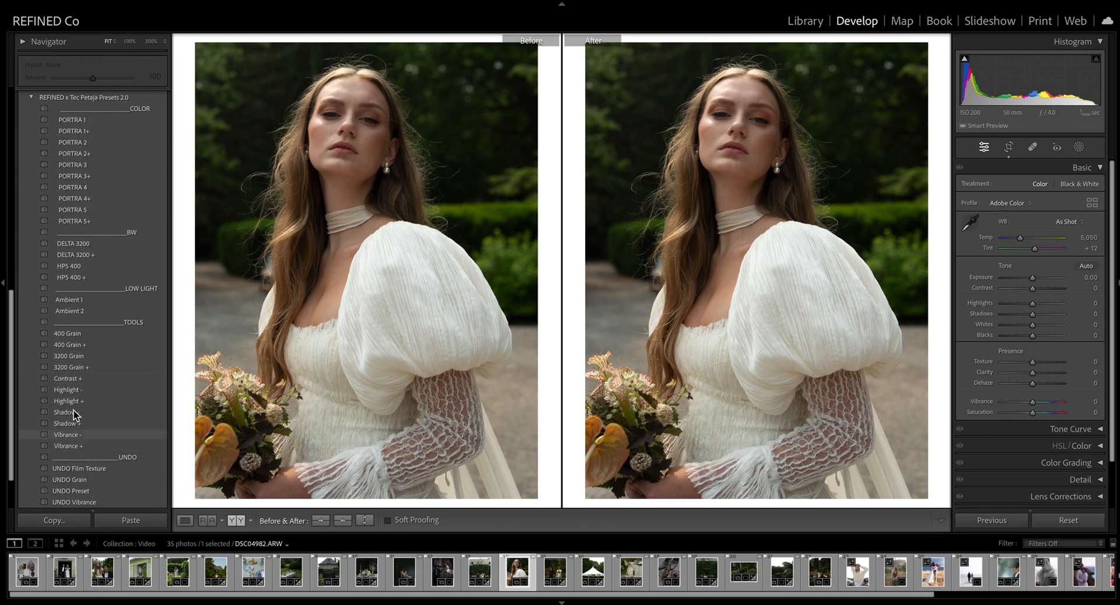
{"action": "scroll", "coordinate": [119, 397], "scroll_direction": "up", "scroll_amount": 4}
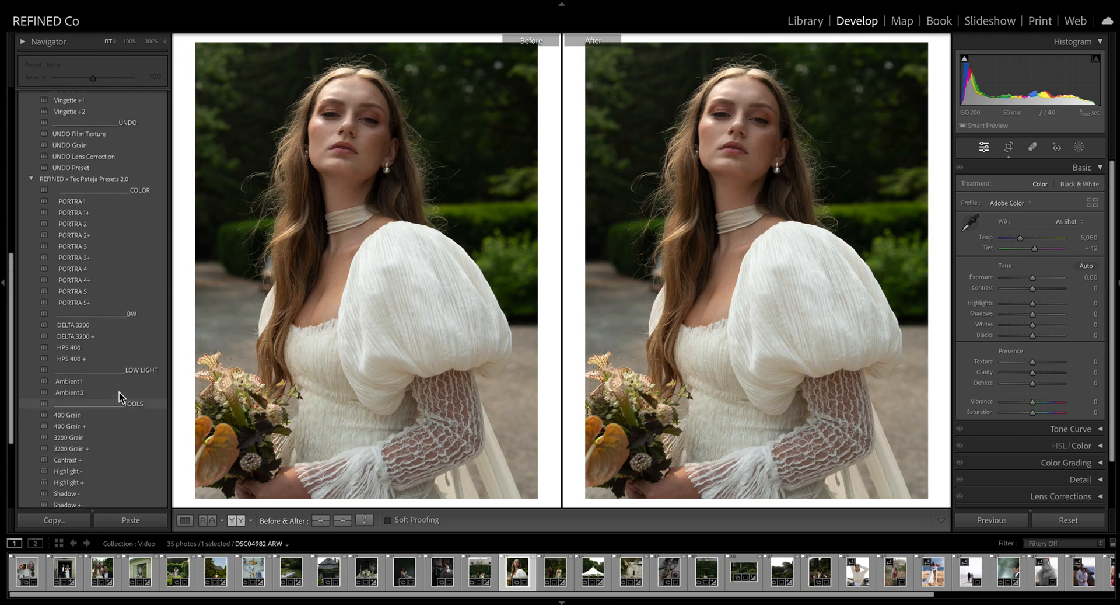
{"action": "scroll", "coordinate": [119, 396], "scroll_direction": "up", "scroll_amount": 2}
{"action": "scroll", "coordinate": [119, 397], "scroll_direction": "up", "scroll_amount": 4}
{"action": "scroll", "coordinate": [119, 397], "scroll_direction": "down", "scroll_amount": 7}
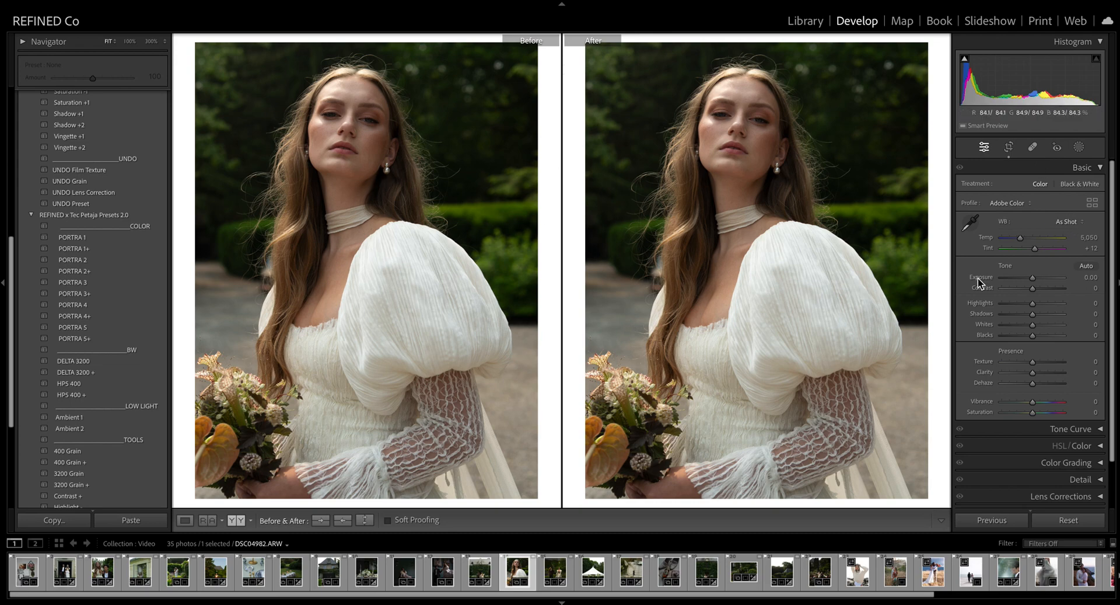
- Set the bridal portrait's white balance to Auto
{"action": "left_click", "coordinate": [1069, 222]}
{"action": "left_click", "coordinate": [1071, 234]}
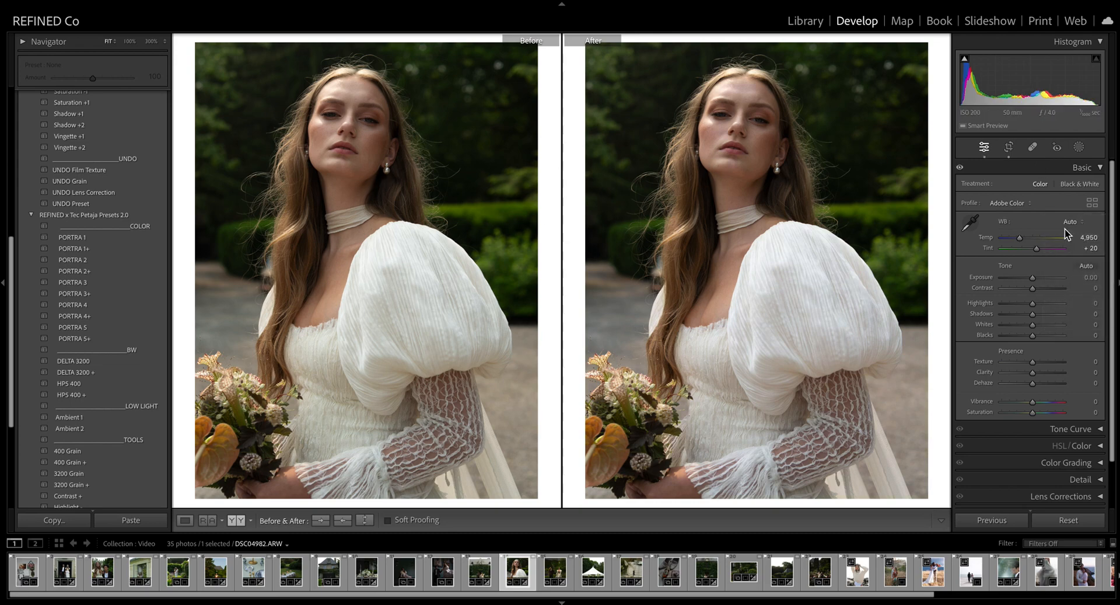
{"action": "left_click", "coordinate": [1070, 221]}
{"action": "left_click", "coordinate": [1076, 234]}
{"action": "left_click", "coordinate": [1079, 223]}
{"action": "left_click", "coordinate": [1072, 211]}
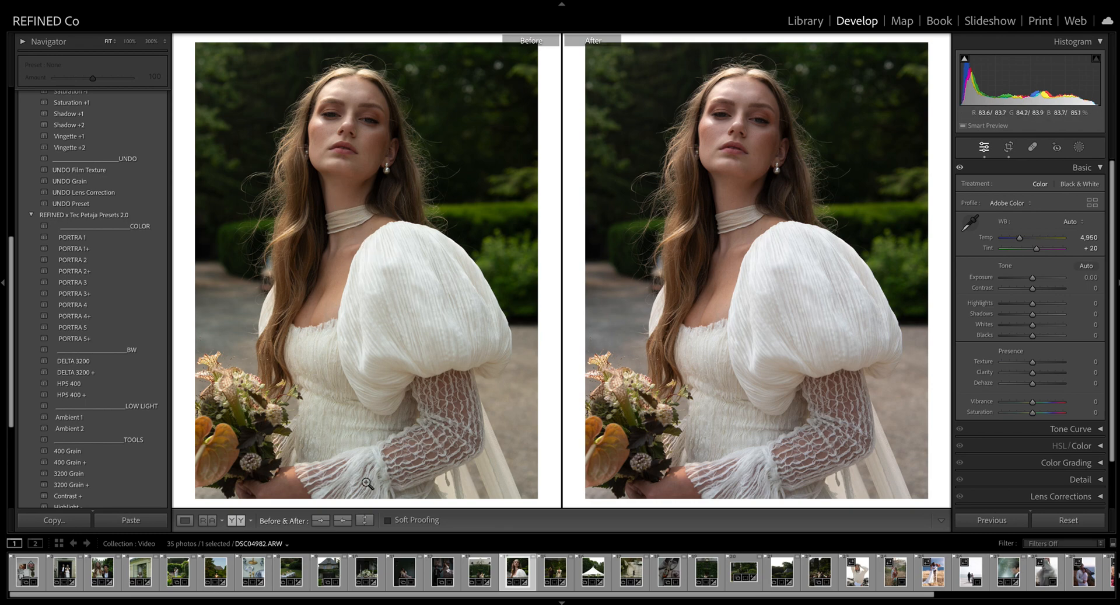
- Apply the original PORTRA 1 preset to the portrait and copy the After settings to the Before version
{"action": "scroll", "coordinate": [59, 173], "scroll_direction": "up", "scroll_amount": 10}
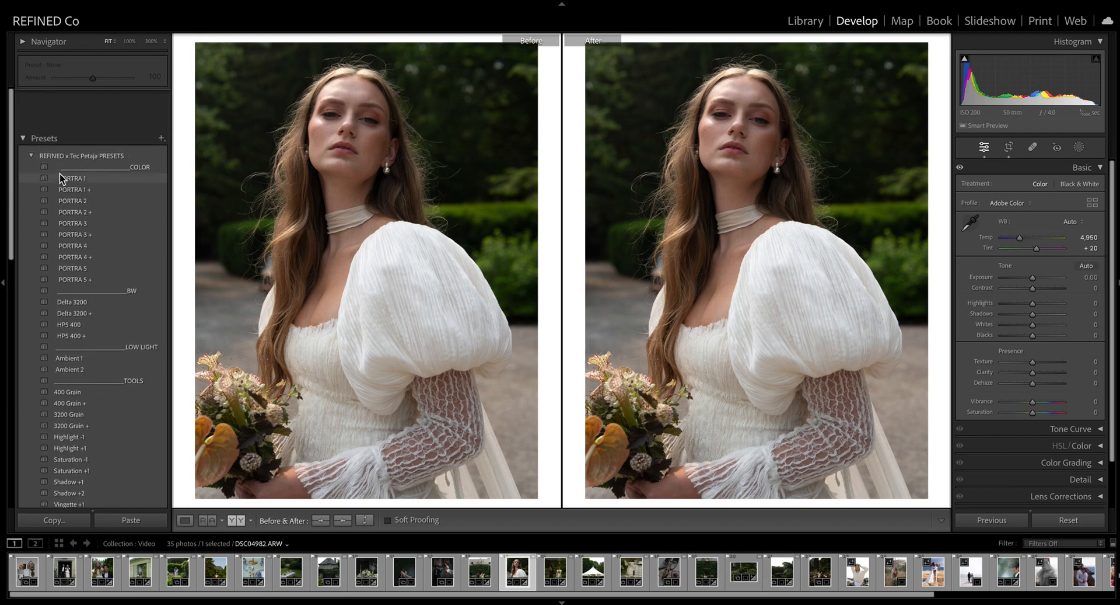
{"action": "left_click", "coordinate": [83, 136]}
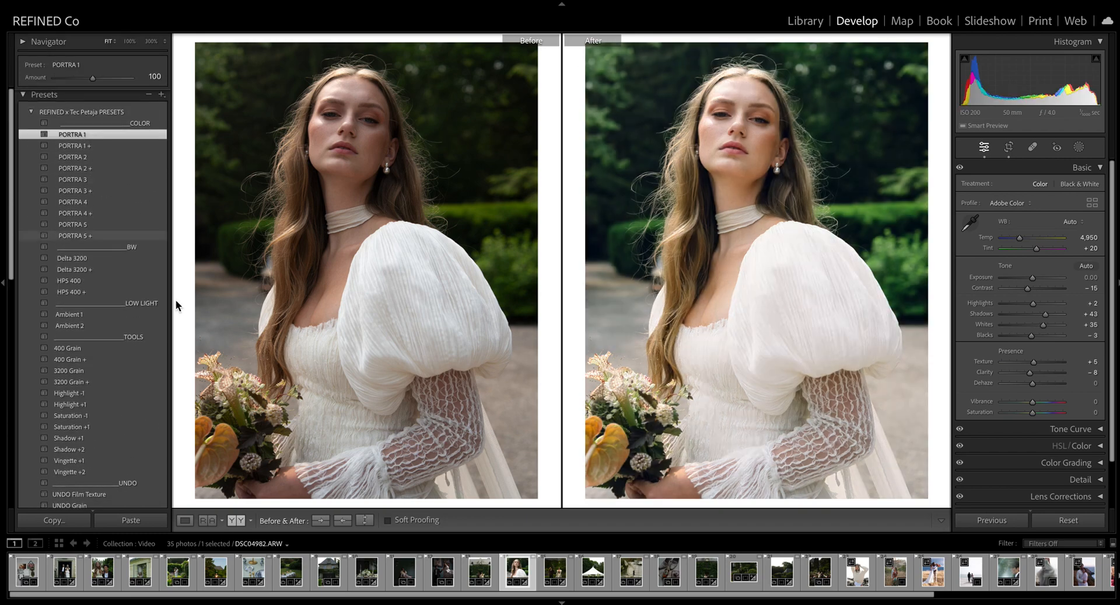
{"action": "left_click", "coordinate": [343, 519]}
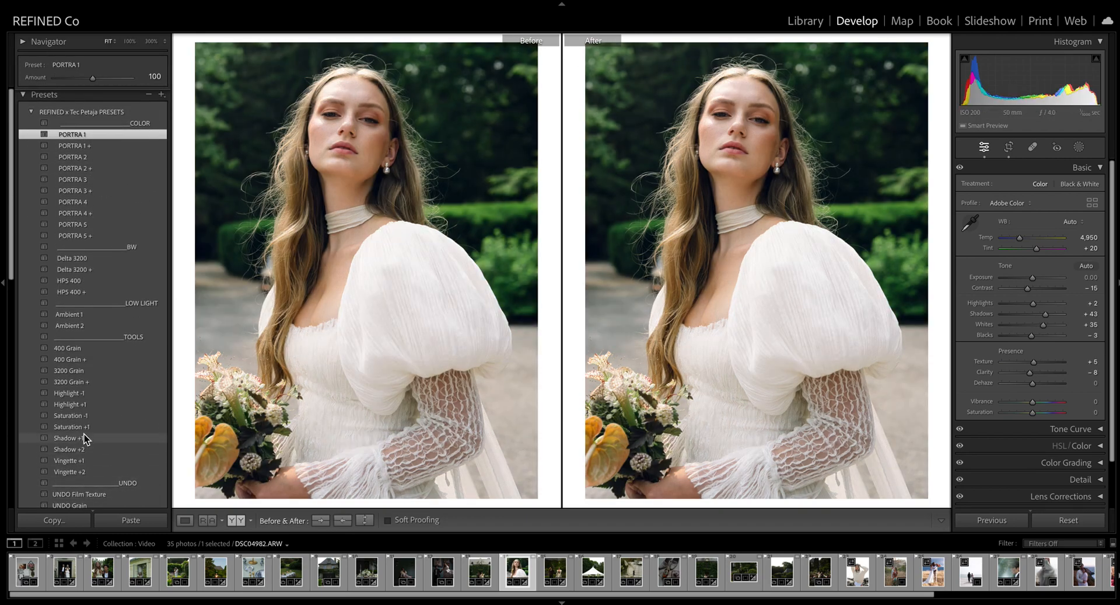
- Reset the After version with UNDO Preset and apply PORTRA 1 from the Presets 2.0 group
{"action": "scroll", "coordinate": [89, 463], "scroll_direction": "down", "scroll_amount": 3}
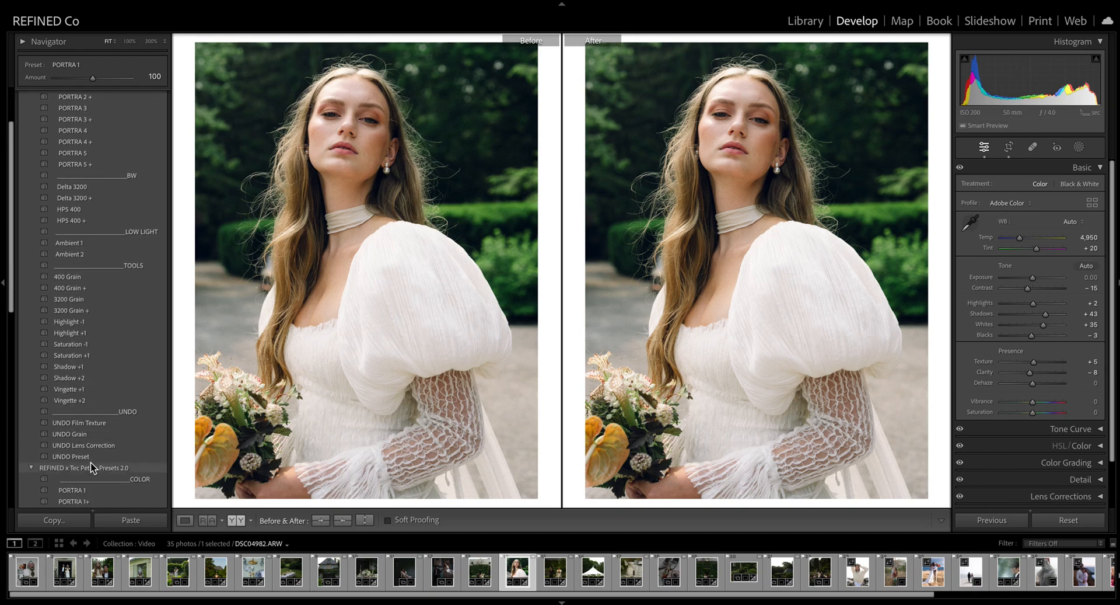
{"action": "left_click", "coordinate": [88, 457]}
{"action": "scroll", "coordinate": [124, 374], "scroll_direction": "down", "scroll_amount": 5}
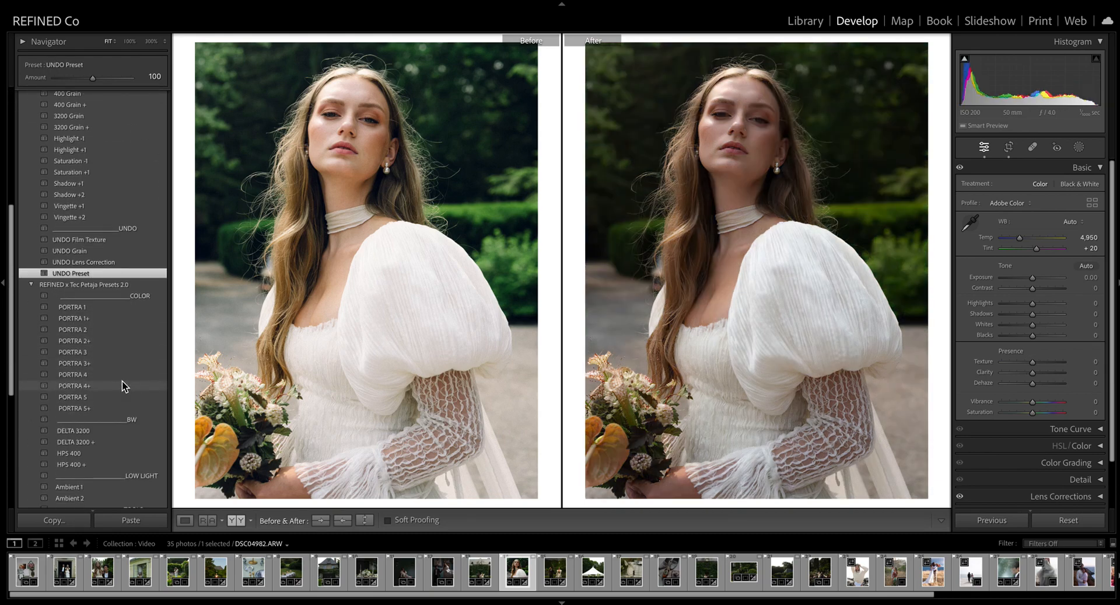
{"action": "left_click", "coordinate": [84, 309]}
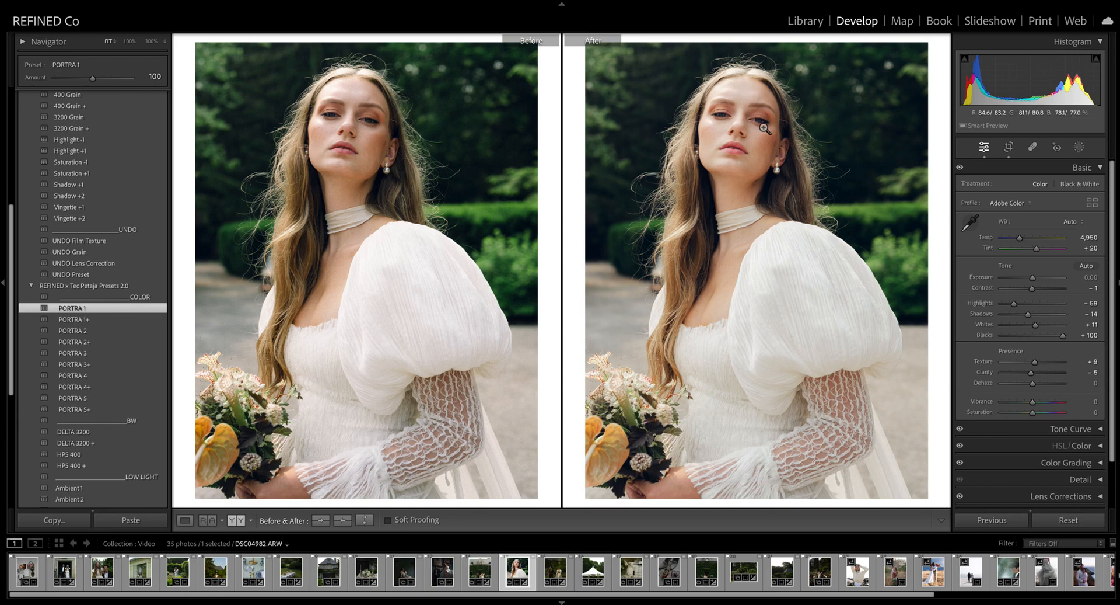
- Zoom in on the bride's face, try the 400 Grain + preset from the 2.0 group, and settle on 400 Grain
{"action": "left_click", "coordinate": [736, 146]}
{"action": "left_click_drag", "start_coordinate": [765, 140], "coordinate": [769, 208]}
{"action": "left_click_drag", "start_coordinate": [773, 140], "coordinate": [756, 178]}
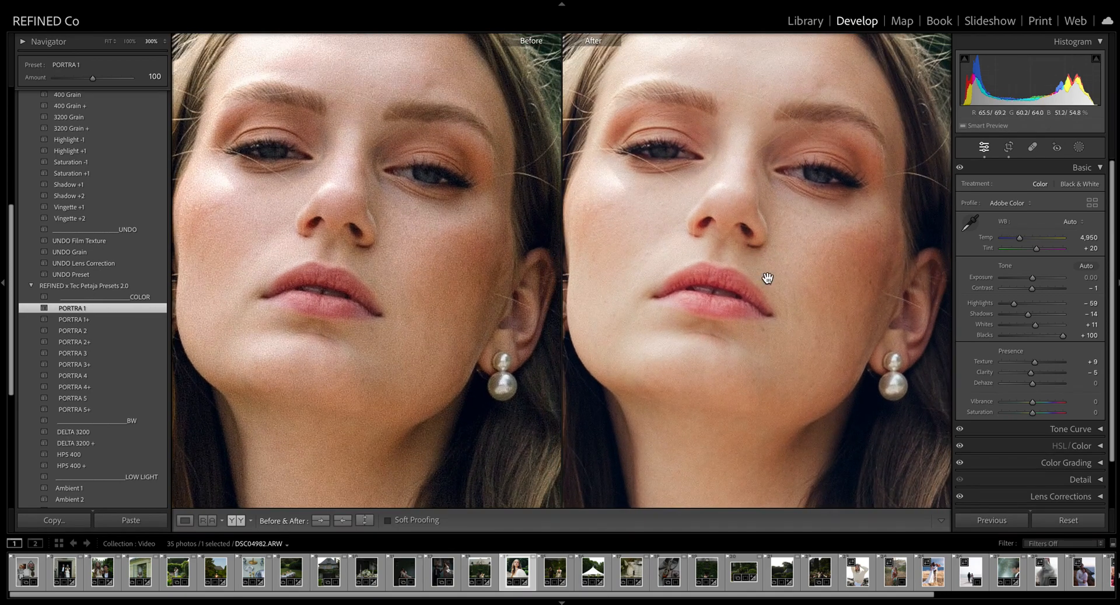
{"action": "scroll", "coordinate": [87, 375], "scroll_direction": "down", "scroll_amount": 5}
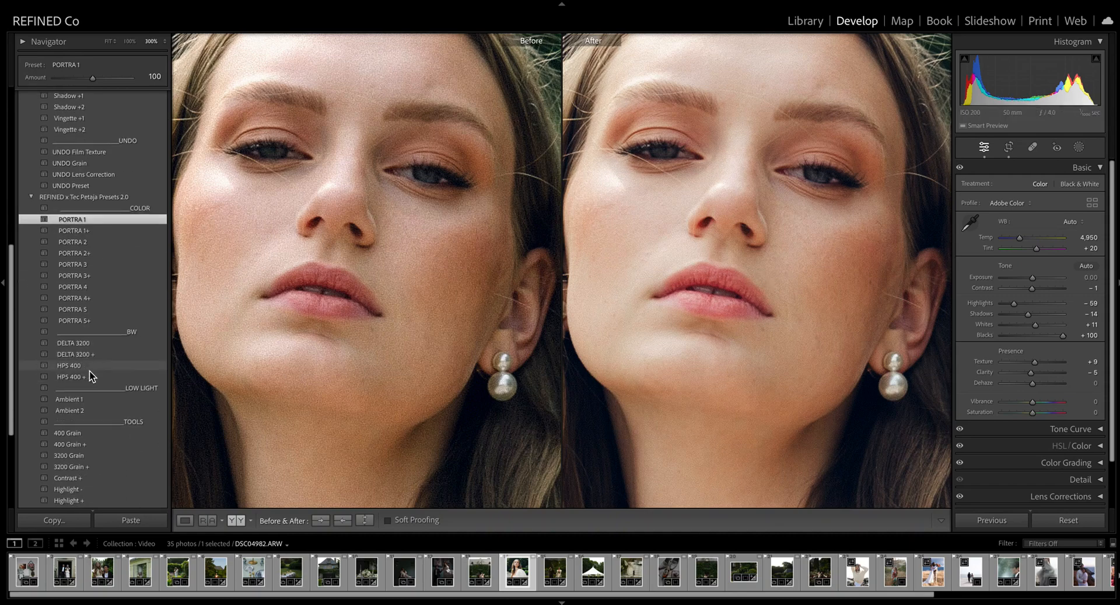
{"action": "left_click", "coordinate": [77, 359]}
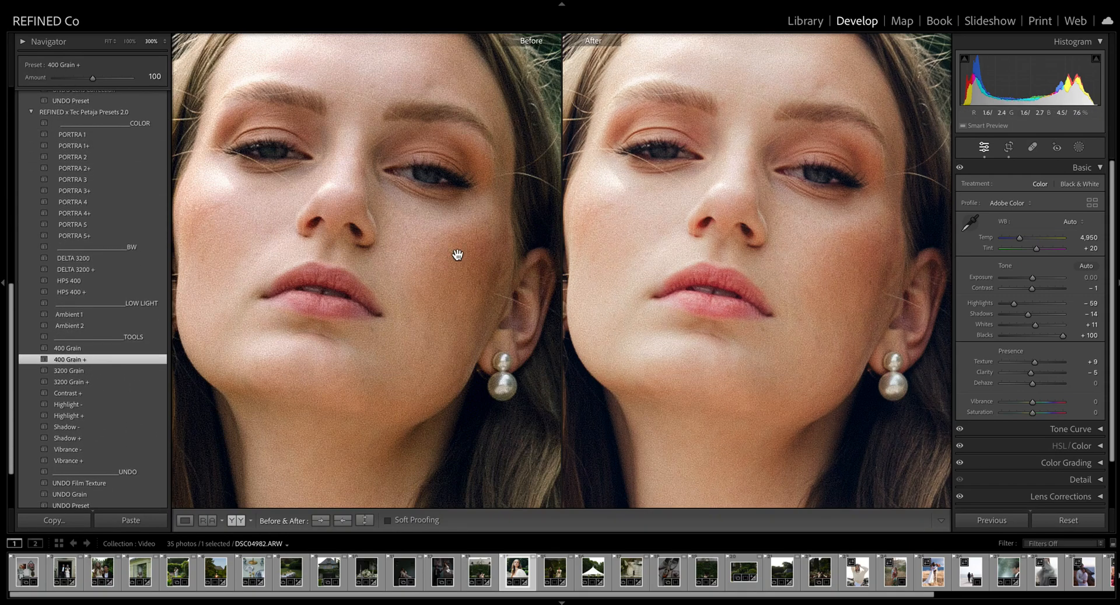
{"action": "left_click", "coordinate": [79, 349]}
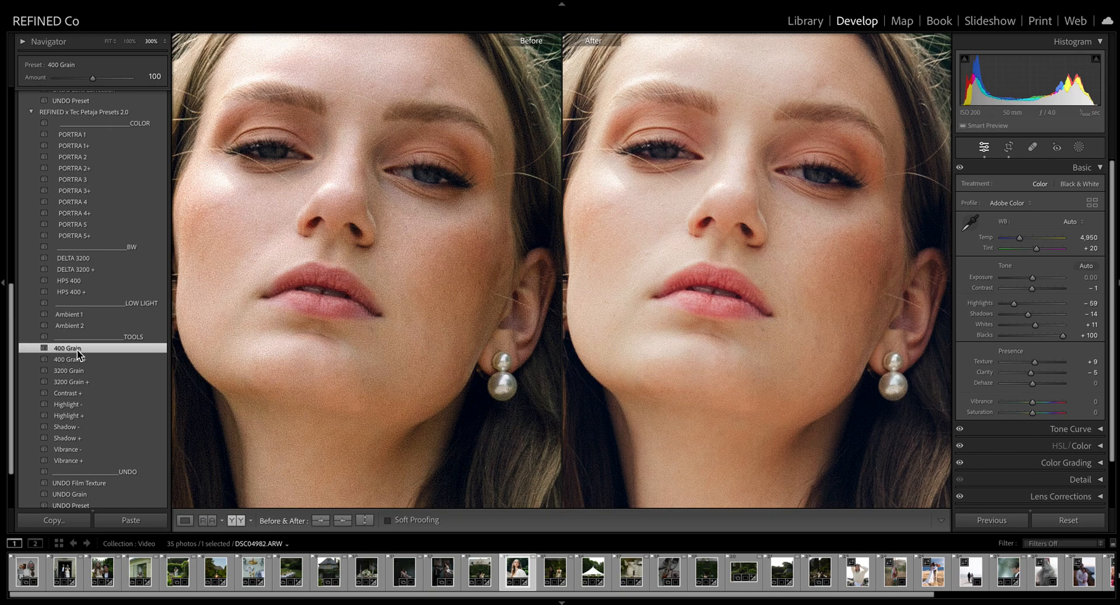
- Compare the grain and skin texture of both versions up close on the bride's face, earring and hair
{"action": "scroll", "coordinate": [82, 359], "scroll_direction": "up", "scroll_amount": 2}
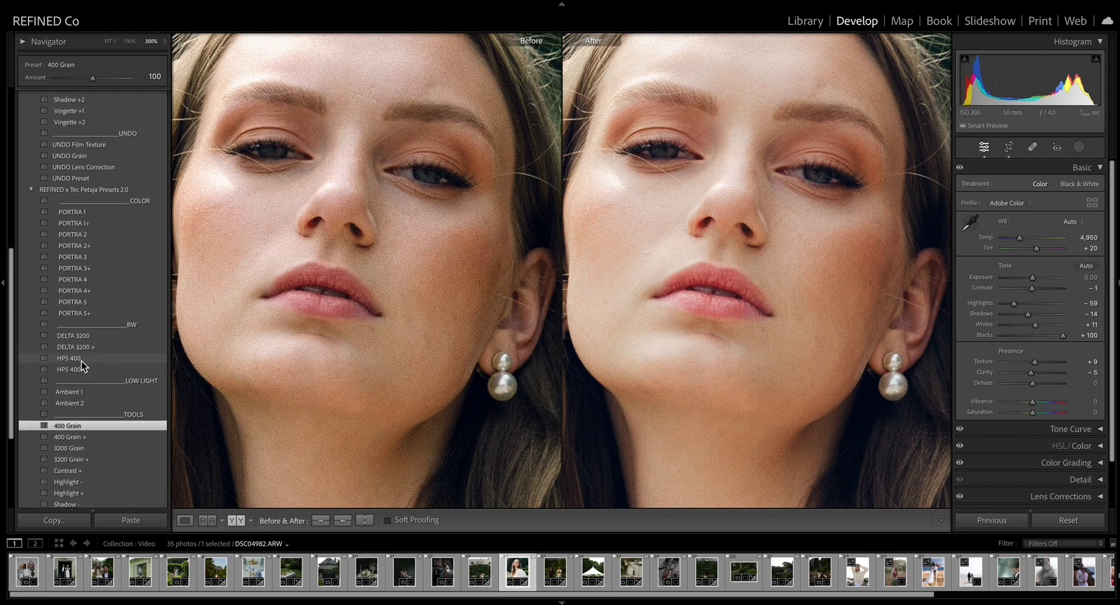
{"action": "scroll", "coordinate": [93, 356], "scroll_direction": "down", "scroll_amount": 4}
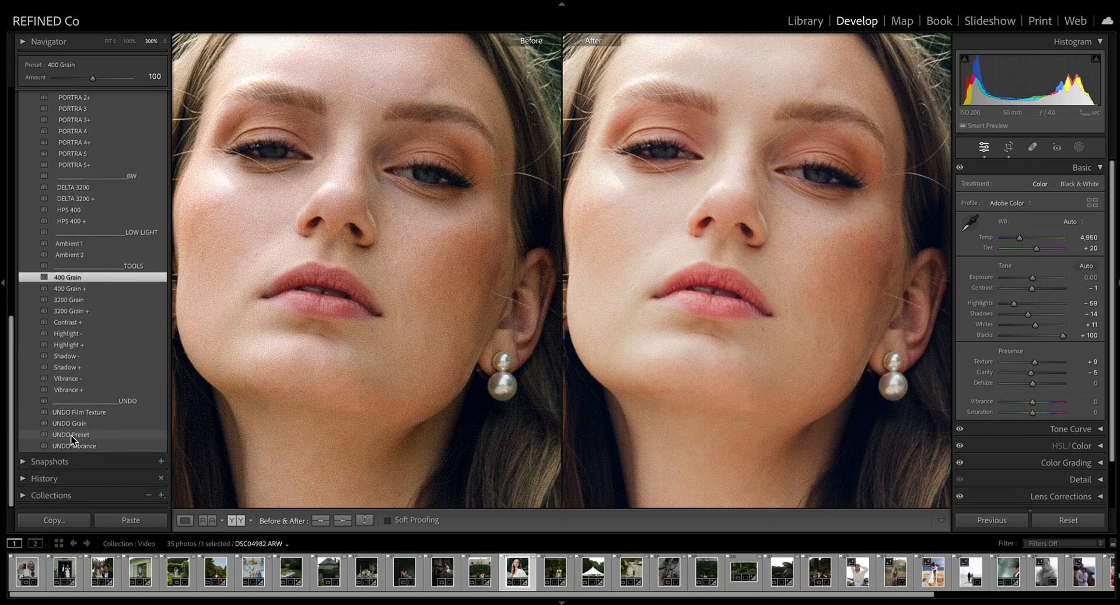
{"action": "scroll", "coordinate": [97, 333], "scroll_direction": "up", "scroll_amount": 8}
{"action": "scroll", "coordinate": [97, 332], "scroll_direction": "up", "scroll_amount": 1}
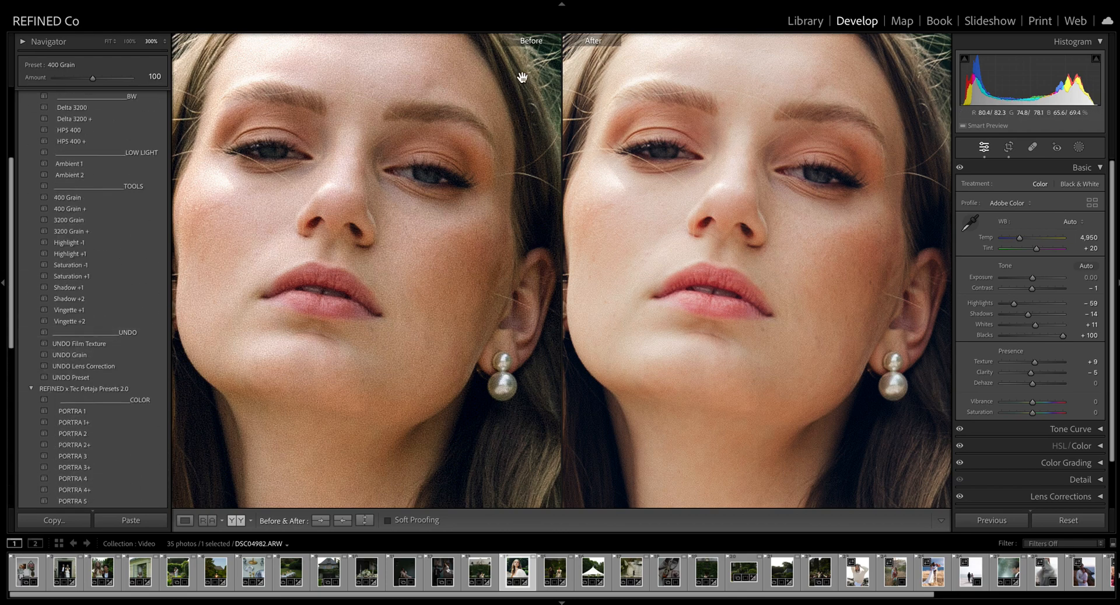
{"action": "left_click_drag", "start_coordinate": [702, 268], "coordinate": [648, 240]}
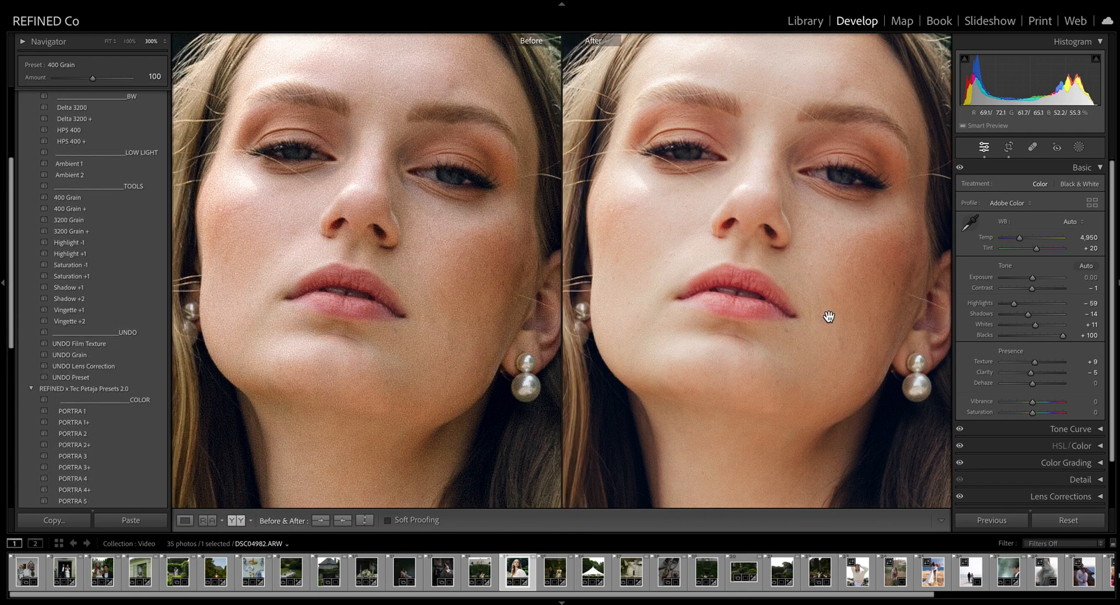
{"action": "left_click_drag", "start_coordinate": [835, 404], "coordinate": [738, 224]}
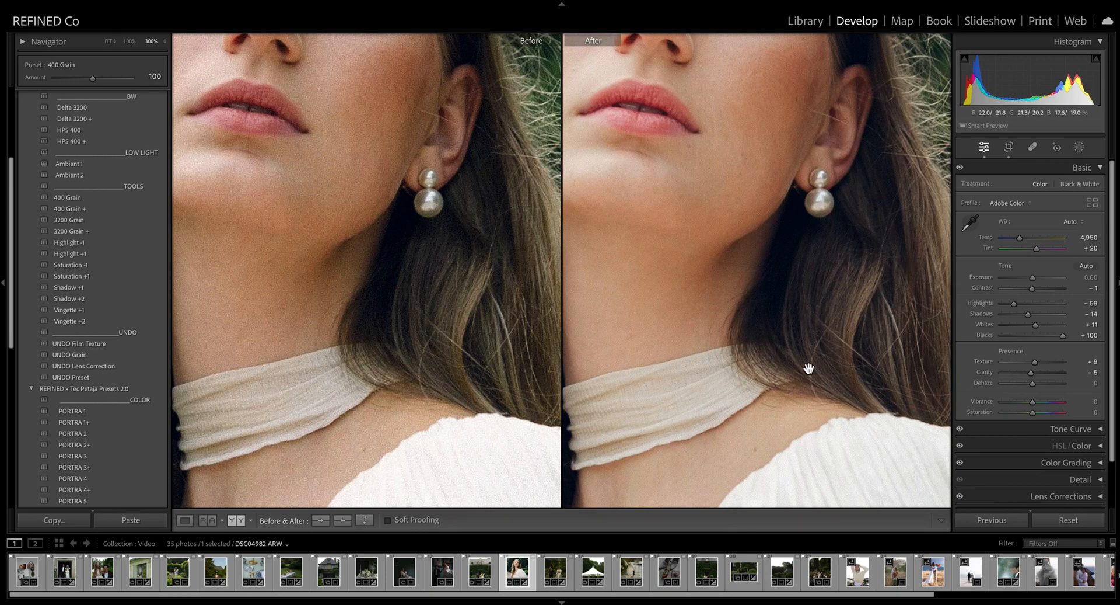
{"action": "left_click_drag", "start_coordinate": [900, 283], "coordinate": [843, 288]}
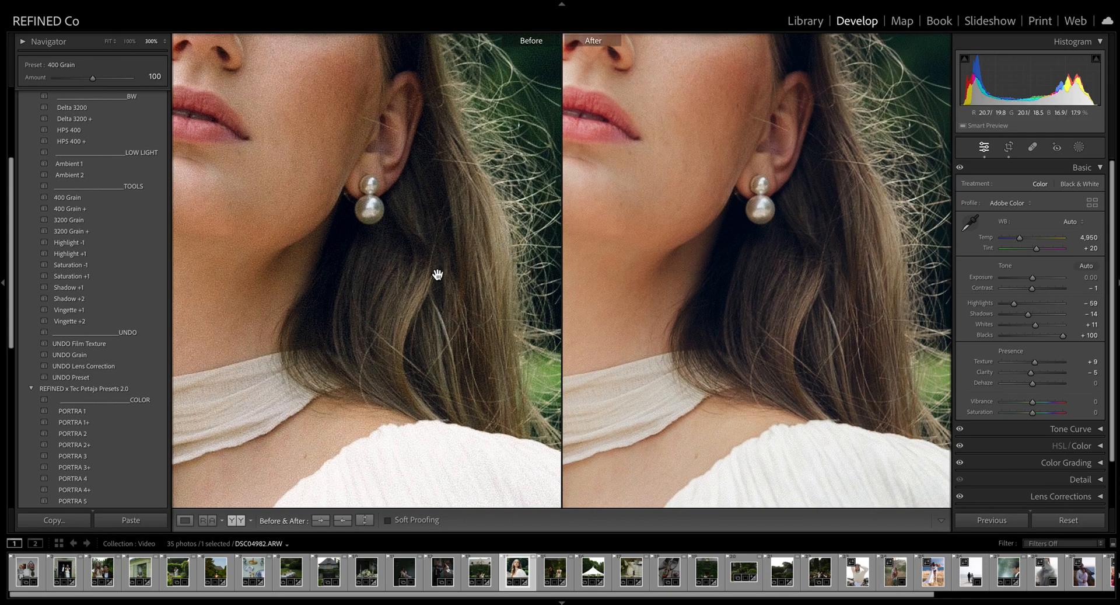
{"action": "left_click_drag", "start_coordinate": [304, 228], "coordinate": [370, 243]}
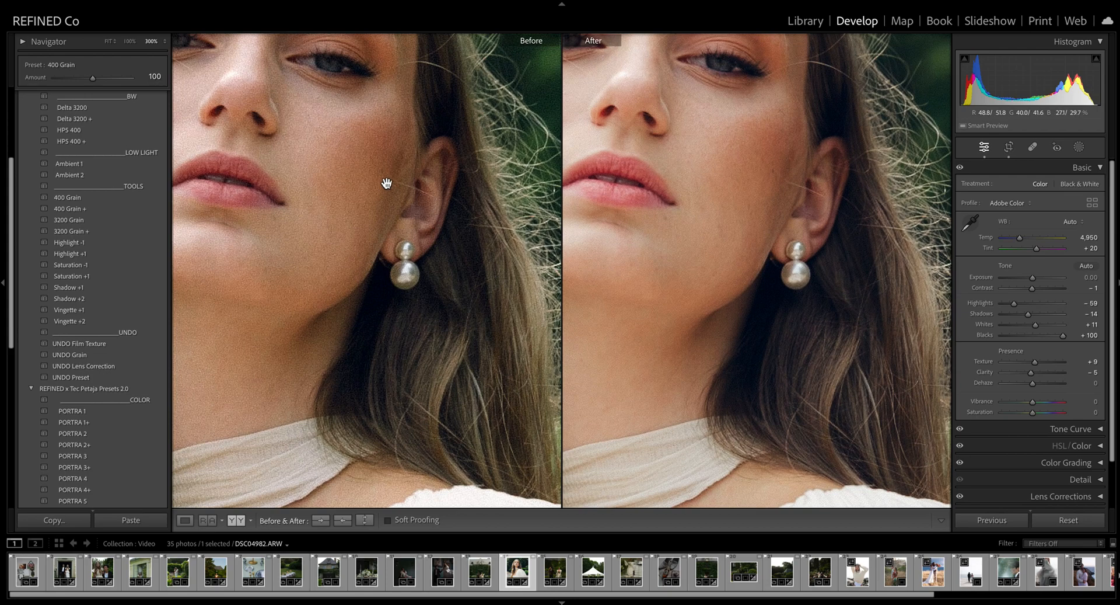
{"action": "left_click_drag", "start_coordinate": [383, 183], "coordinate": [395, 265]}
{"action": "left_click_drag", "start_coordinate": [314, 214], "coordinate": [363, 204]}
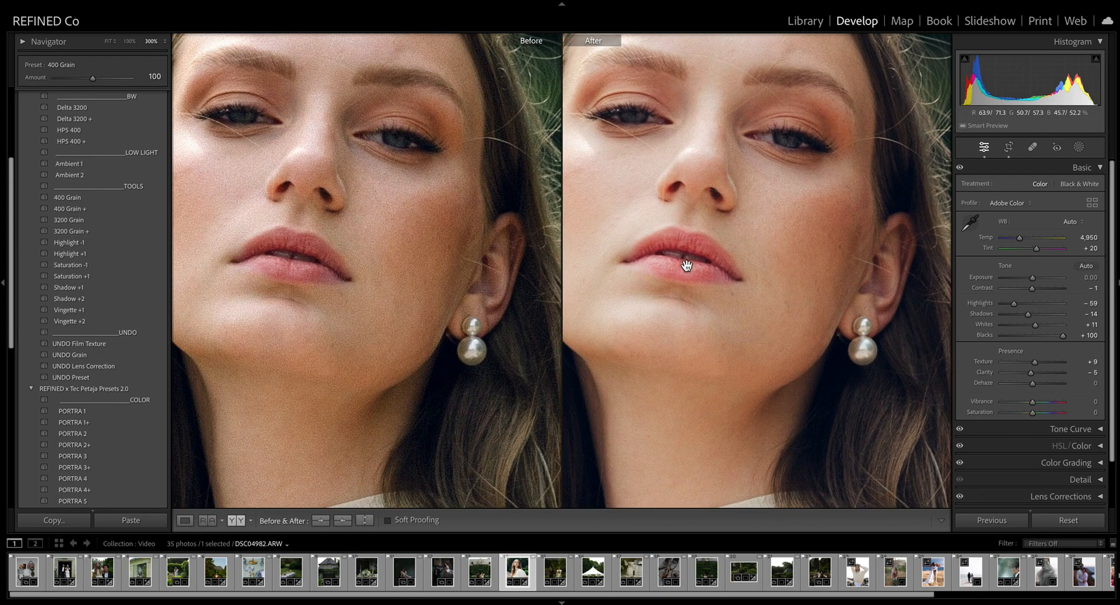
{"action": "left_click", "coordinate": [688, 324]}
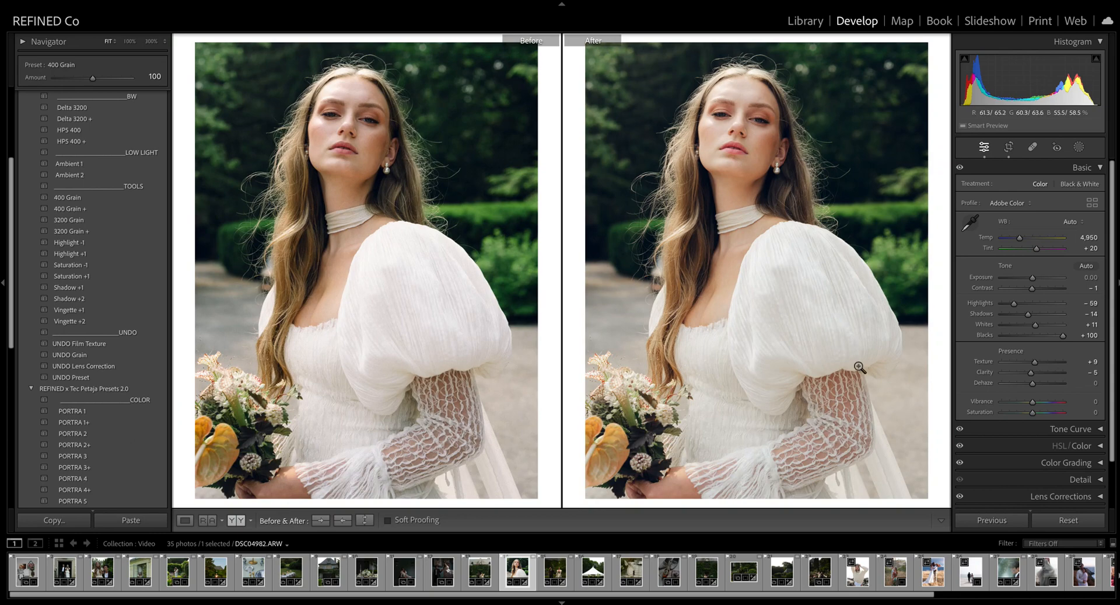
- Compare the grain of both versions up close in the green foliage and dark background beside the bride
{"action": "left_click", "coordinate": [902, 253]}
{"action": "left_click_drag", "start_coordinate": [890, 265], "coordinate": [763, 395]}
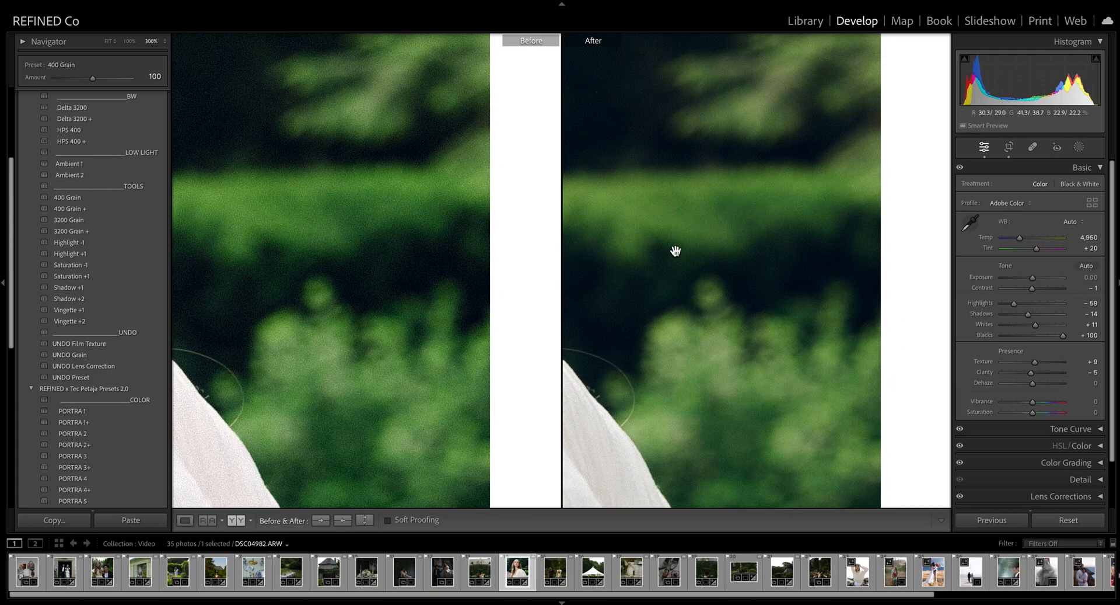
{"action": "left_click_drag", "start_coordinate": [645, 201], "coordinate": [368, 308]}
{"action": "scroll", "coordinate": [68, 325], "scroll_direction": "down", "scroll_amount": 5}
{"action": "scroll", "coordinate": [68, 320], "scroll_direction": "up", "scroll_amount": 1}
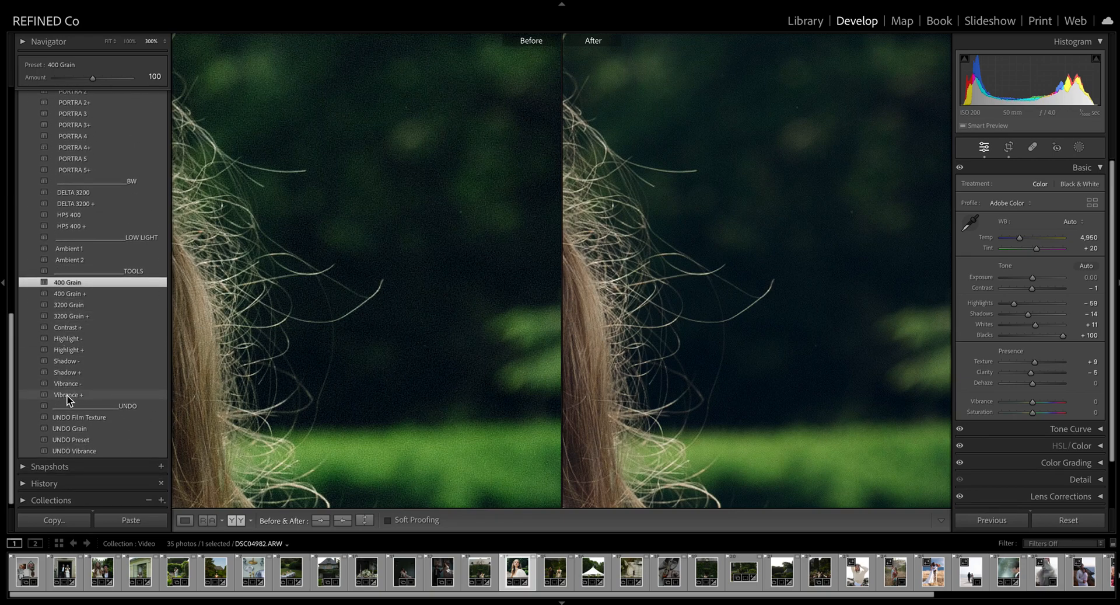
{"action": "left_click", "coordinate": [729, 334]}
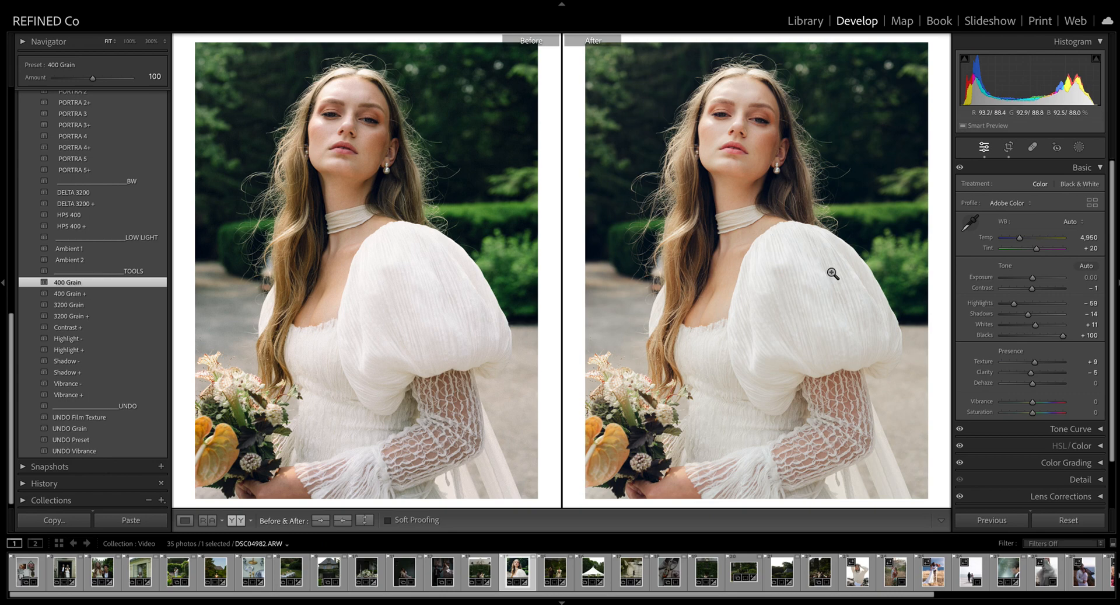
- Reset the After version with UNDO Preset and apply PORTRA 2 from the original preset group
{"action": "left_click", "coordinate": [84, 439]}
{"action": "scroll", "coordinate": [85, 173], "scroll_direction": "up", "scroll_amount": 10}
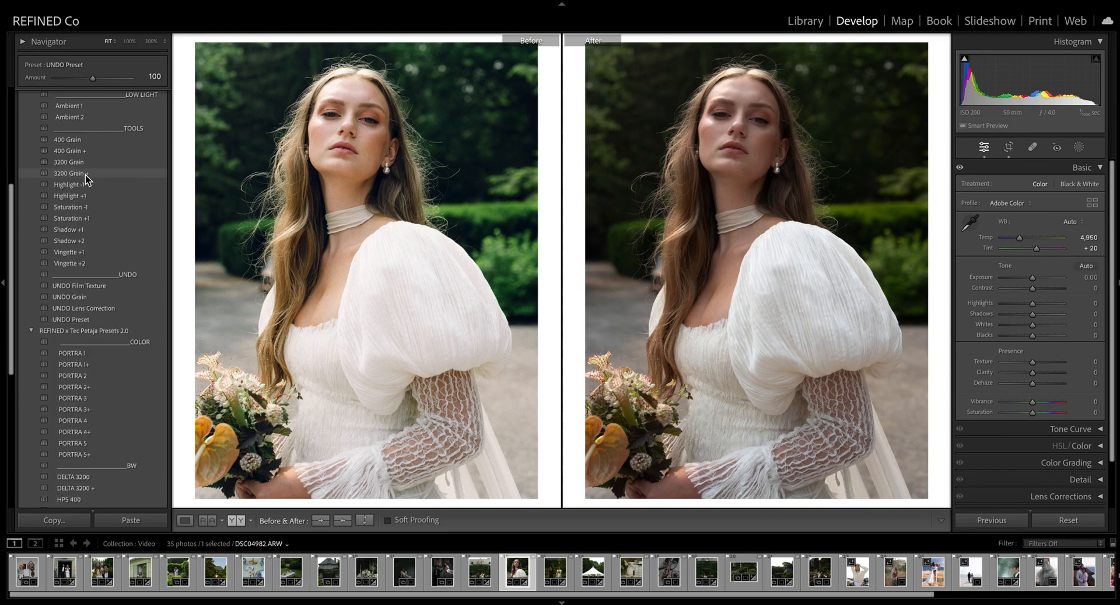
{"action": "left_click", "coordinate": [86, 158]}
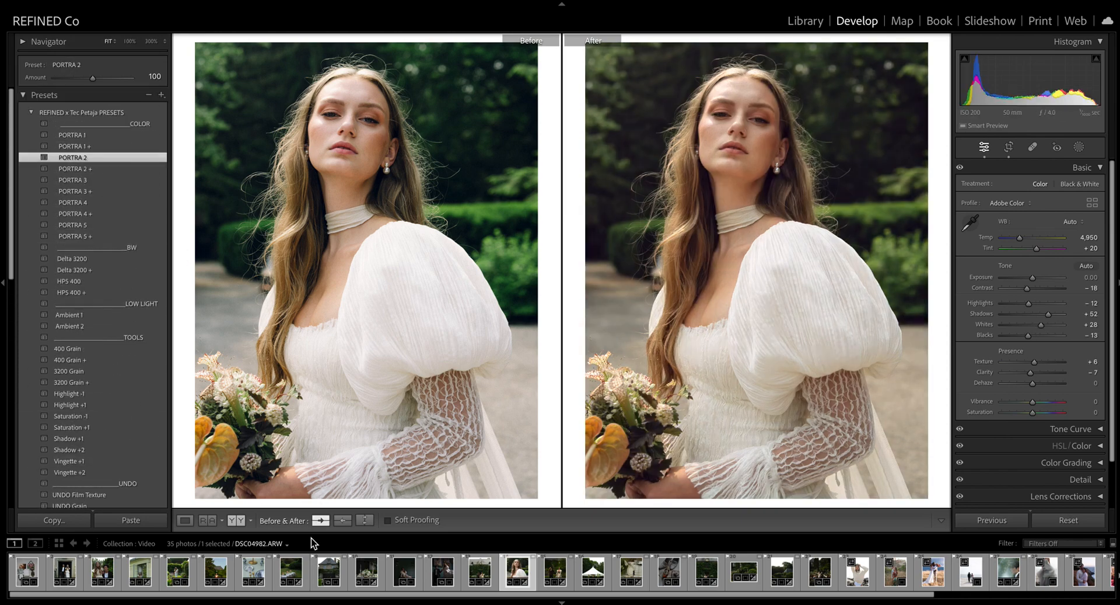
- Reset the After version with UNDO Preset and apply PORTRA 2 from the 2.0 preset group
{"action": "scroll", "coordinate": [113, 436], "scroll_direction": "down", "scroll_amount": 9}
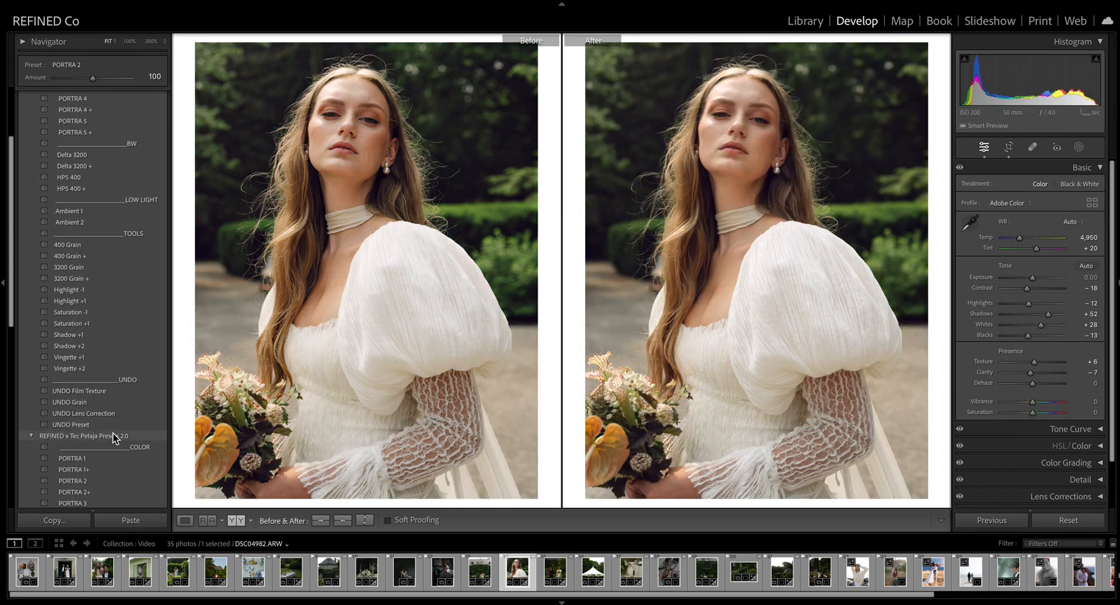
{"action": "left_click", "coordinate": [86, 359]}
{"action": "scroll", "coordinate": [106, 348], "scroll_direction": "down", "scroll_amount": 7}
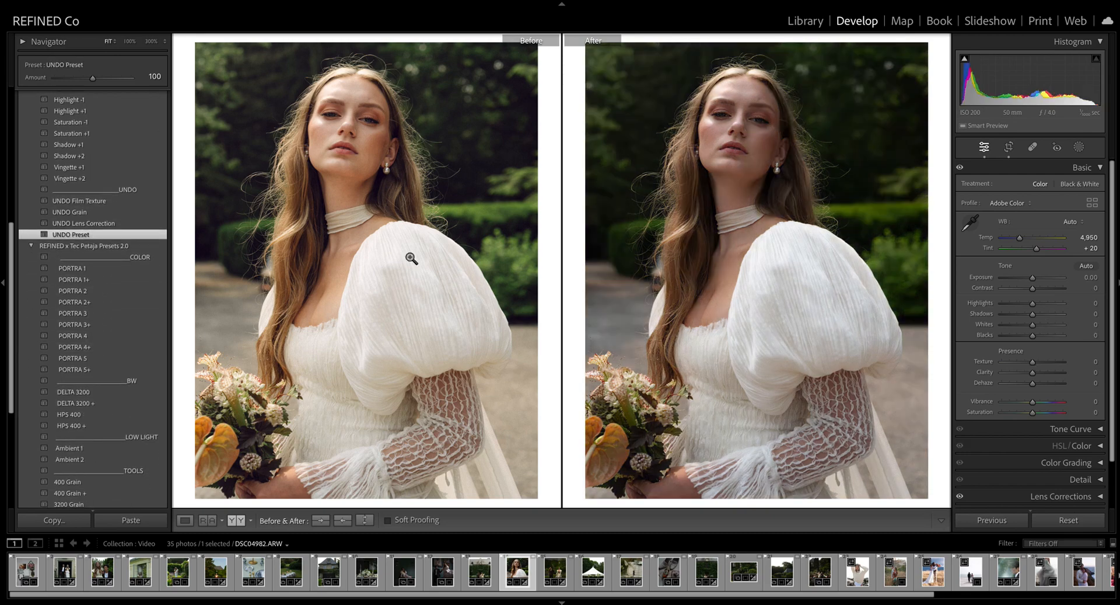
{"action": "left_click", "coordinate": [73, 290]}
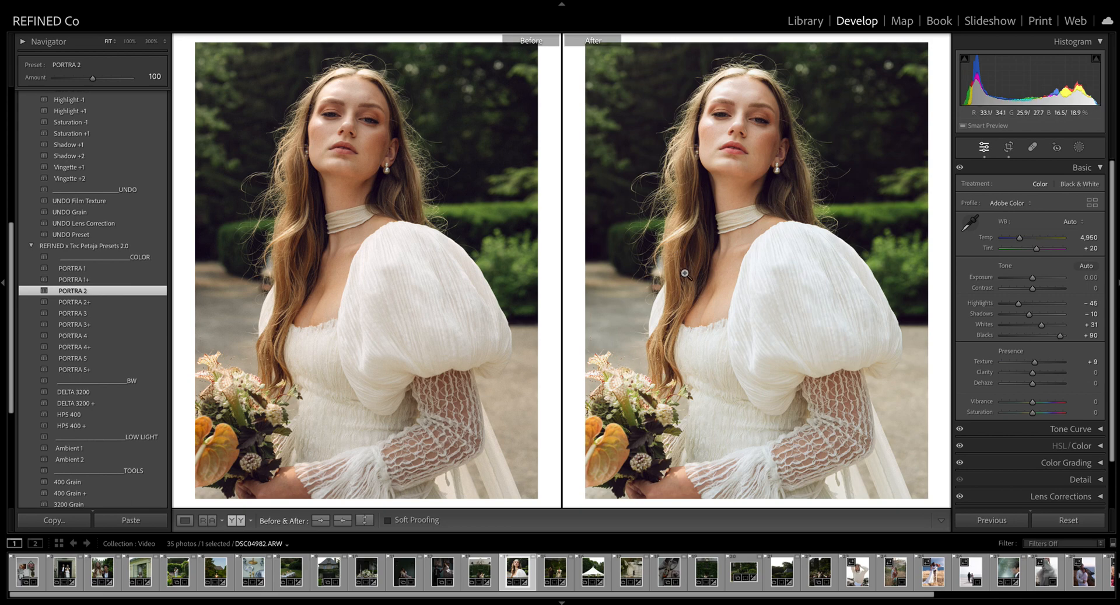
- Compare the skin tones and texture of the two PORTRA 2 versions up close on the bride's face
{"action": "left_click", "coordinate": [720, 127]}
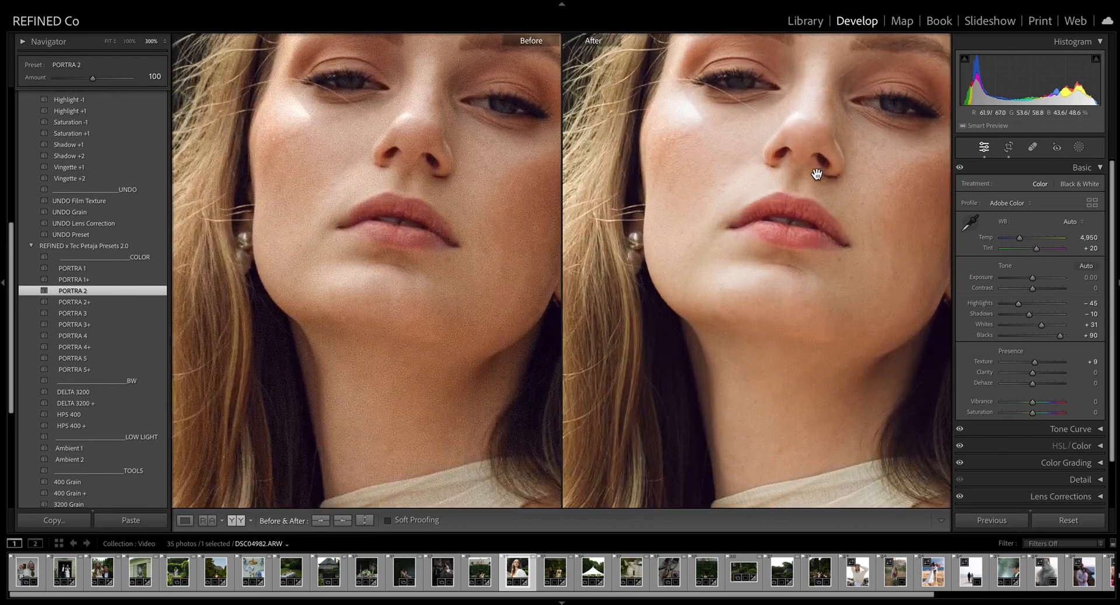
{"action": "left_click_drag", "start_coordinate": [805, 187], "coordinate": [805, 215]}
{"action": "left_click_drag", "start_coordinate": [916, 212], "coordinate": [851, 271]}
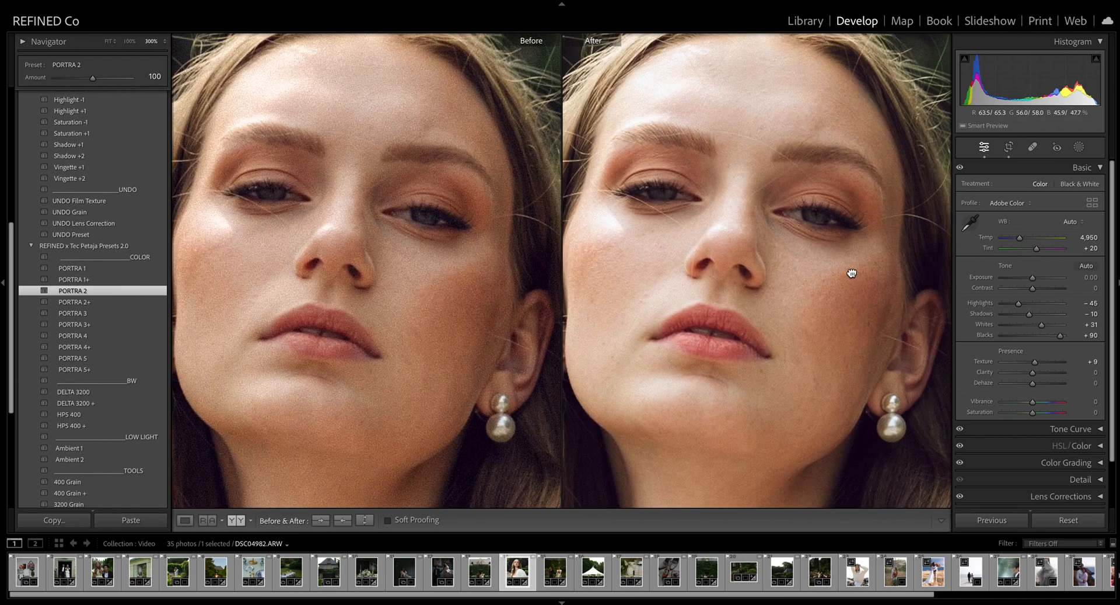
{"action": "left_click_drag", "start_coordinate": [685, 253], "coordinate": [748, 227]}
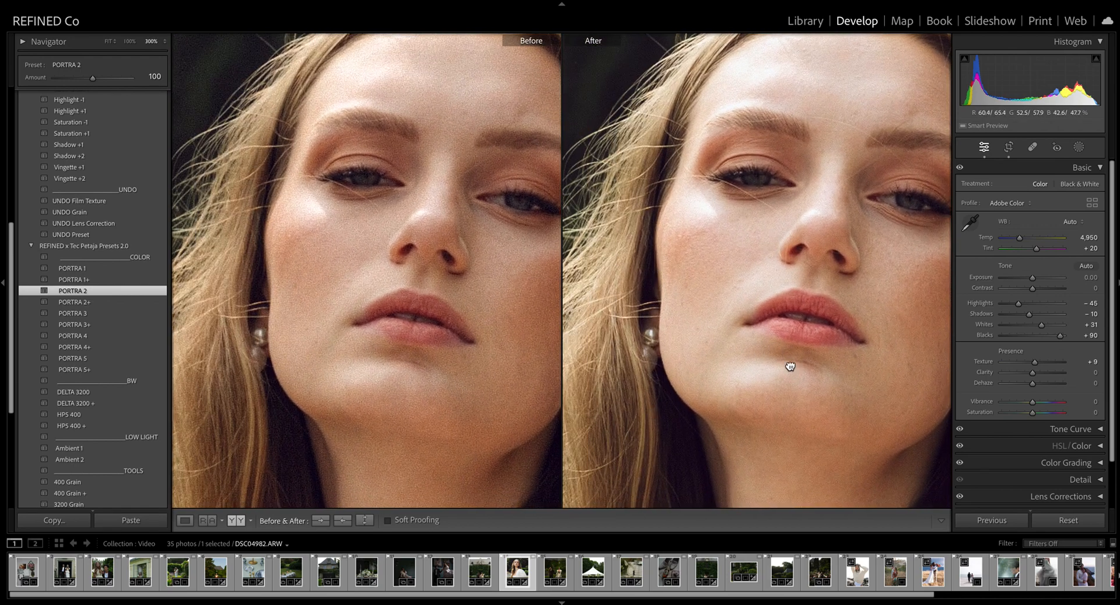
{"action": "left_click", "coordinate": [762, 342]}
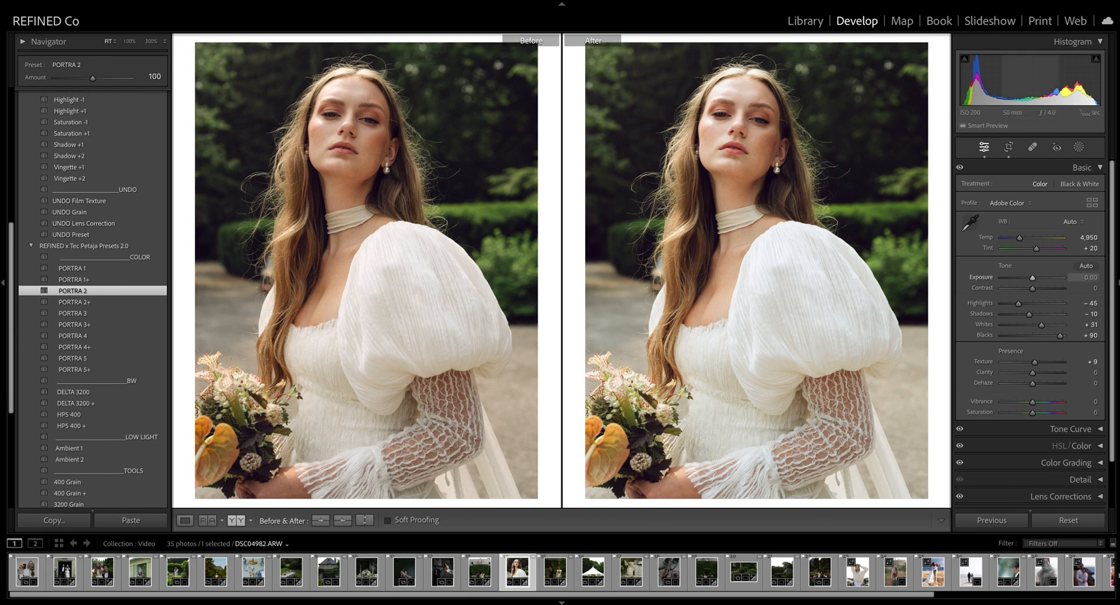
- Raise the After version's Exposure to +0.10, keeping PORTRA 2 from the 2.0 group applied
{"action": "left_click_drag", "start_coordinate": [1035, 278], "coordinate": [1035, 279]}
{"action": "left_click", "coordinate": [80, 301]}
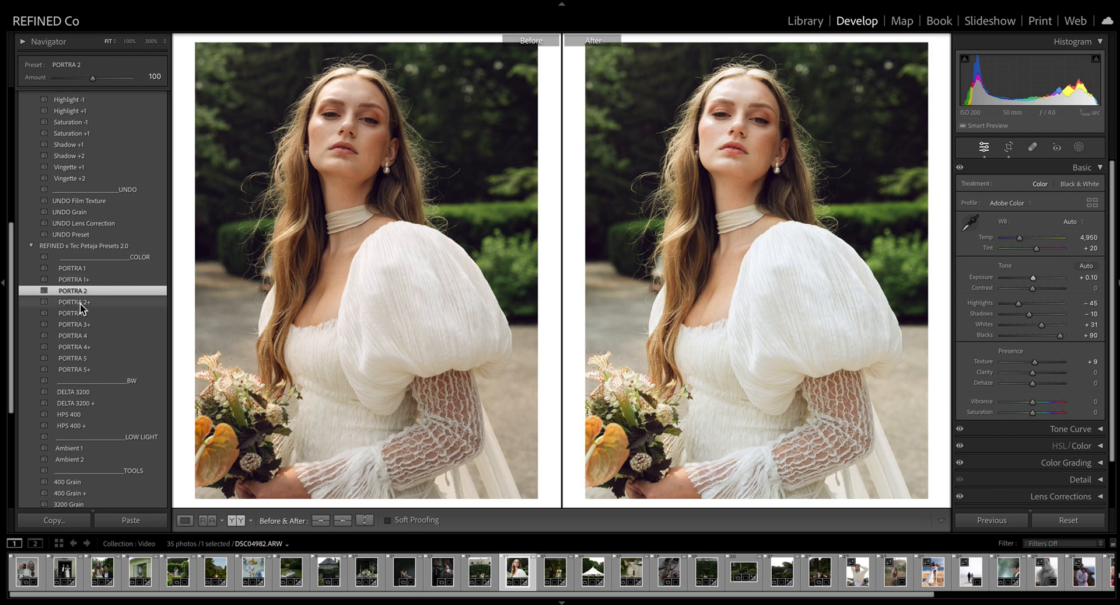
{"action": "left_click", "coordinate": [78, 291]}
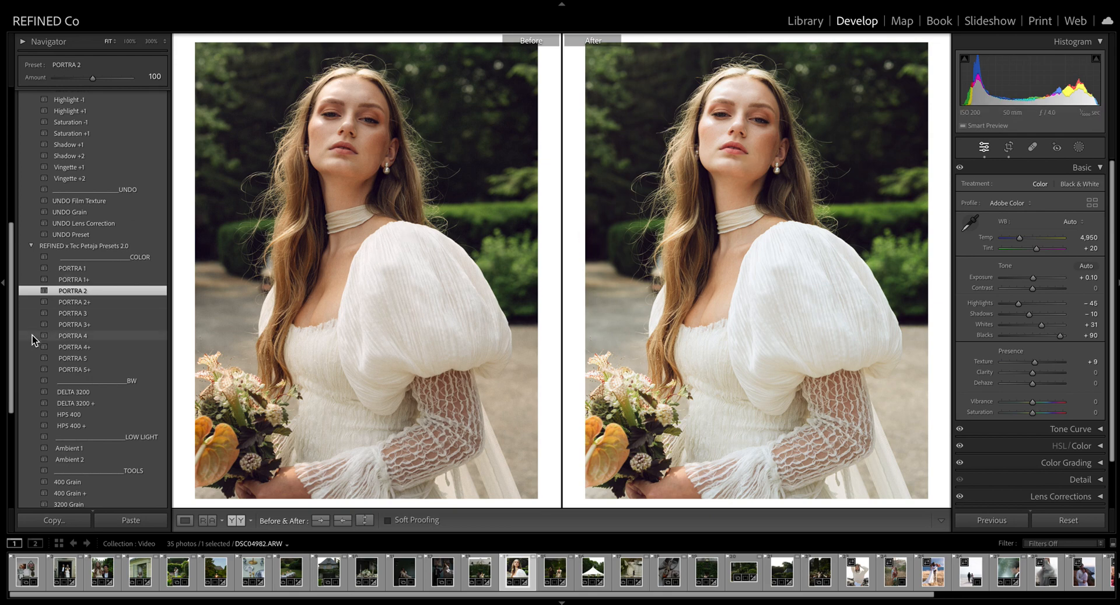
- Reset the After version with UNDO Preset and load PORTRA 3 from the original group into both After and Before
{"action": "scroll", "coordinate": [95, 439], "scroll_direction": "down", "scroll_amount": 5}
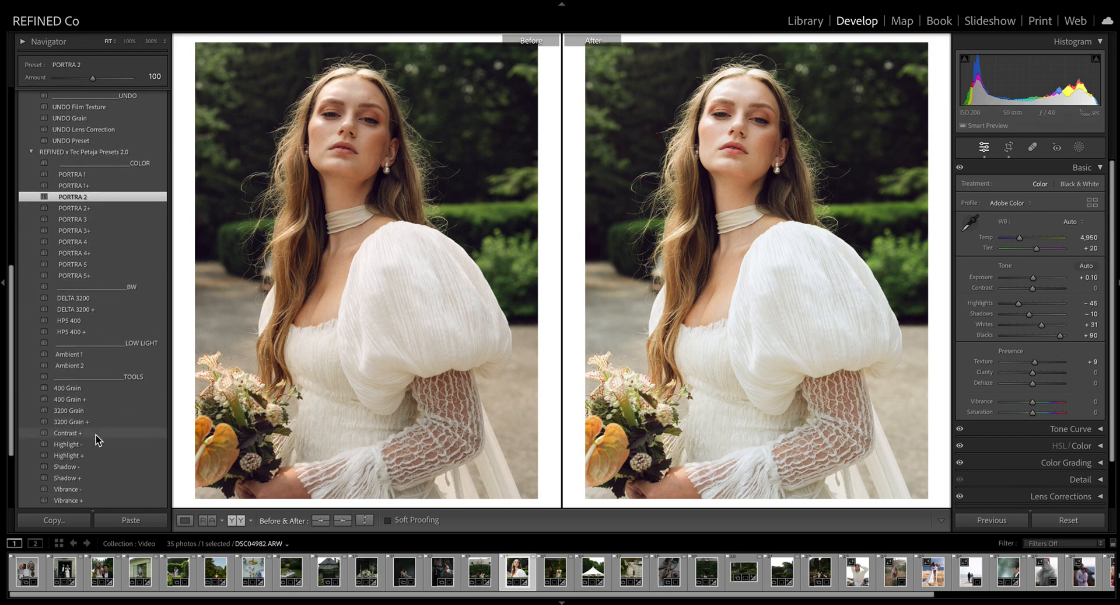
{"action": "left_click", "coordinate": [86, 465]}
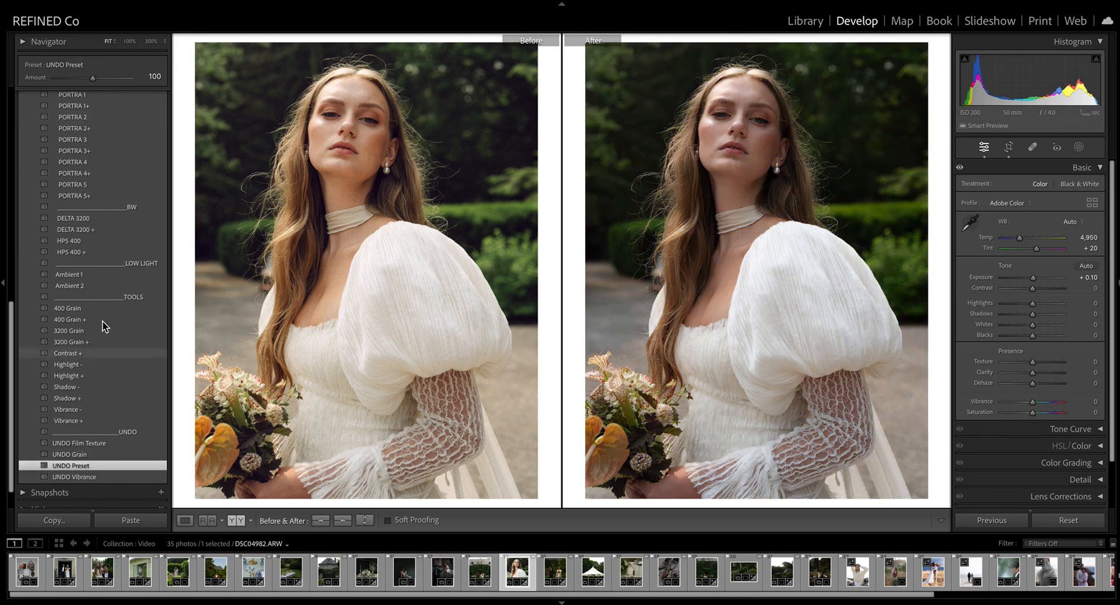
{"action": "scroll", "coordinate": [96, 167], "scroll_direction": "up", "scroll_amount": 1}
{"action": "scroll", "coordinate": [90, 150], "scroll_direction": "up", "scroll_amount": 10}
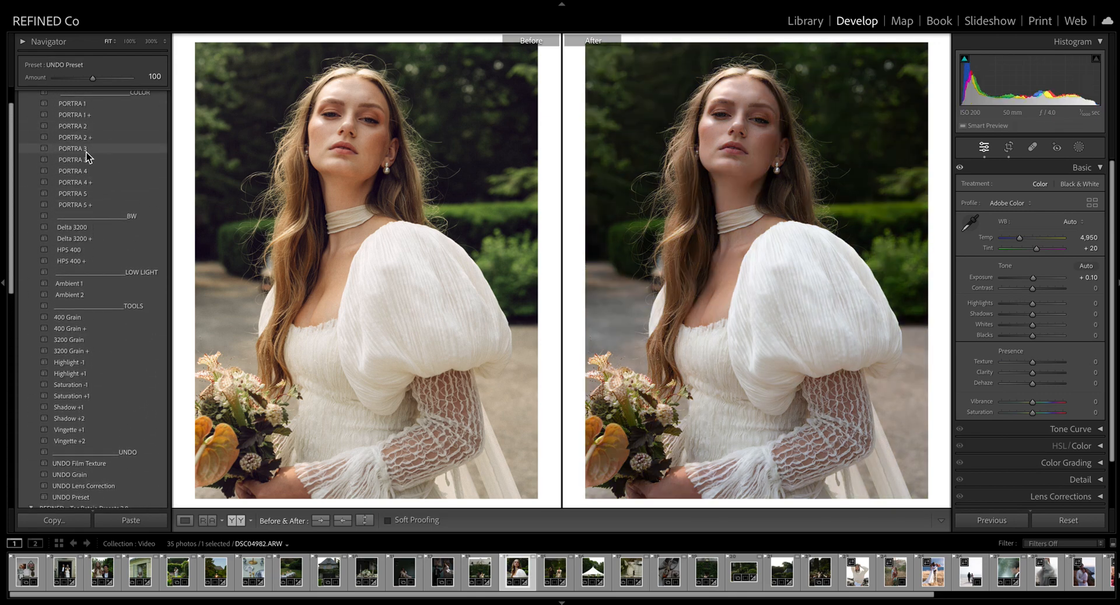
{"action": "left_click", "coordinate": [85, 150]}
{"action": "left_click", "coordinate": [343, 520]}
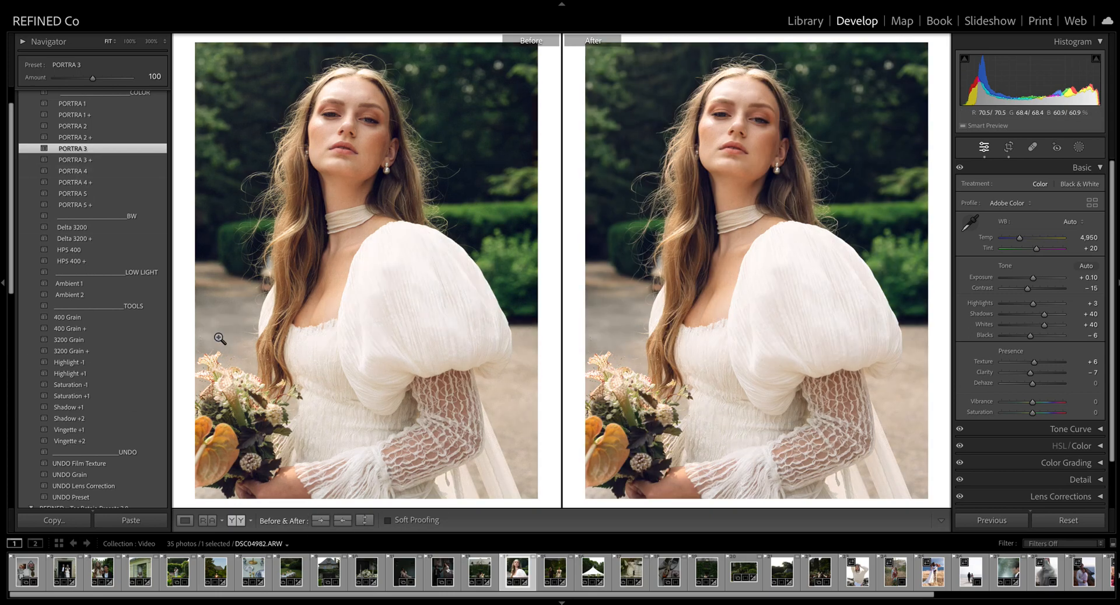
- Reset the After version with UNDO Preset and apply PORTRA 3 from the 2.0 preset group
{"action": "scroll", "coordinate": [70, 326], "scroll_direction": "down", "scroll_amount": 6}
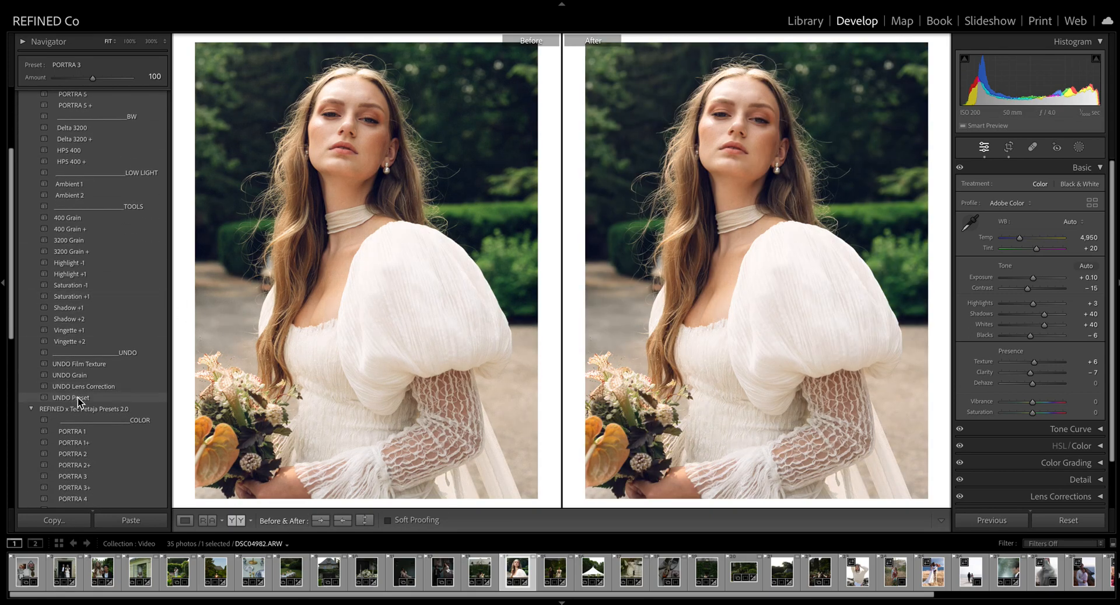
{"action": "left_click", "coordinate": [73, 397]}
{"action": "scroll", "coordinate": [89, 314], "scroll_direction": "down", "scroll_amount": 8}
{"action": "scroll", "coordinate": [89, 314], "scroll_direction": "down", "scroll_amount": 4}
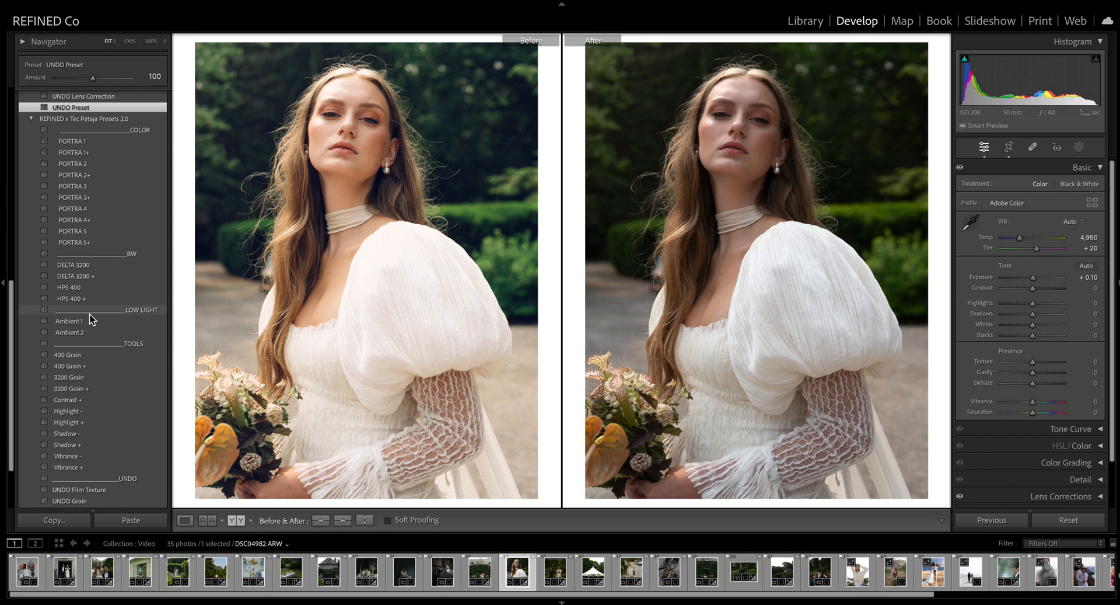
{"action": "left_click", "coordinate": [81, 206]}
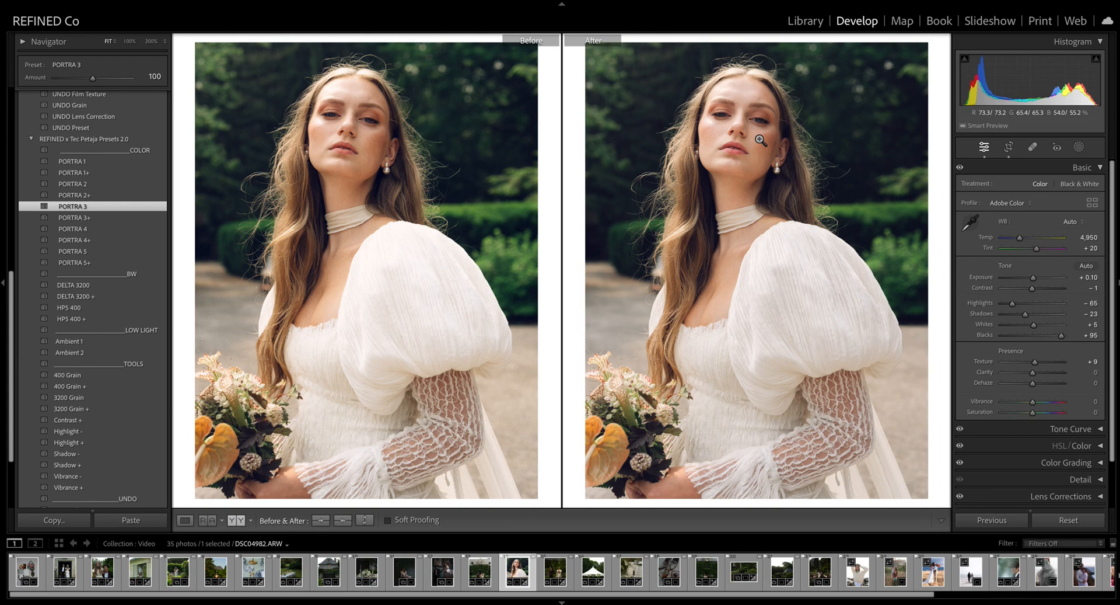
- Compare the two PORTRA 3 versions up close on the bride's face, pearl earring and hair
{"action": "left_click", "coordinate": [788, 182]}
{"action": "left_click_drag", "start_coordinate": [763, 110], "coordinate": [755, 178]}
{"action": "left_click_drag", "start_coordinate": [728, 122], "coordinate": [775, 230]}
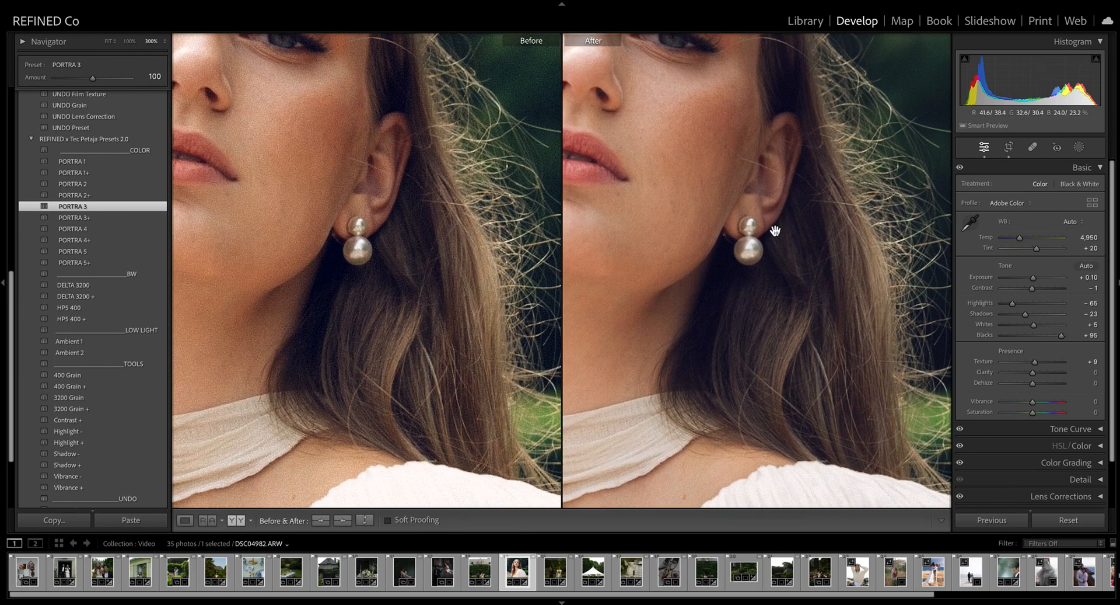
{"action": "left_click_drag", "start_coordinate": [722, 115], "coordinate": [825, 176]}
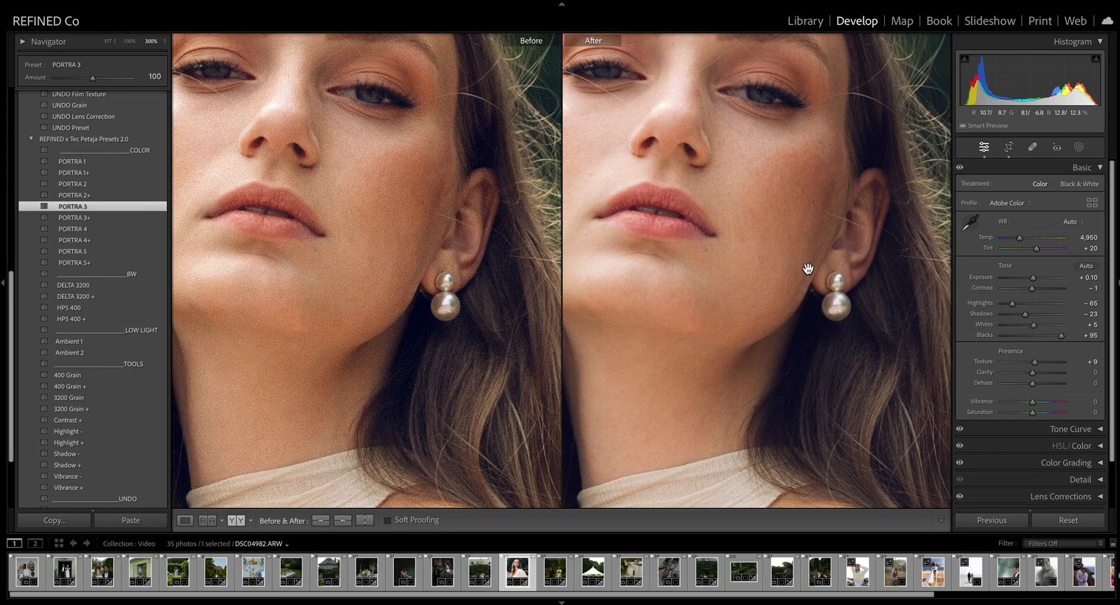
{"action": "left_click_drag", "start_coordinate": [720, 195], "coordinate": [804, 232]}
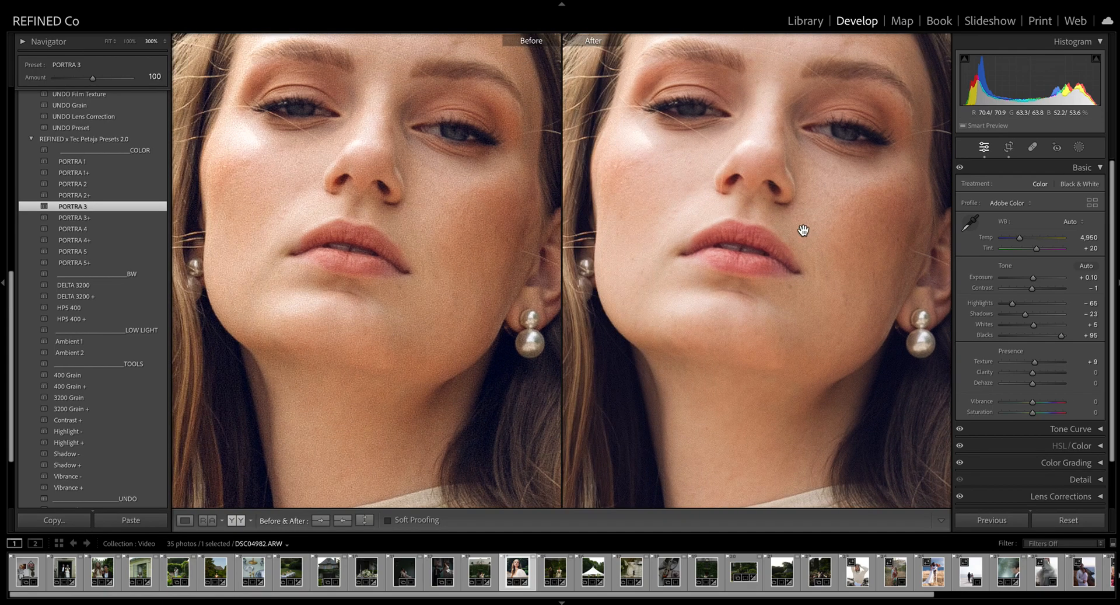
{"action": "left_click_drag", "start_coordinate": [838, 292], "coordinate": [888, 307]}
{"action": "left_click", "coordinate": [728, 267]}
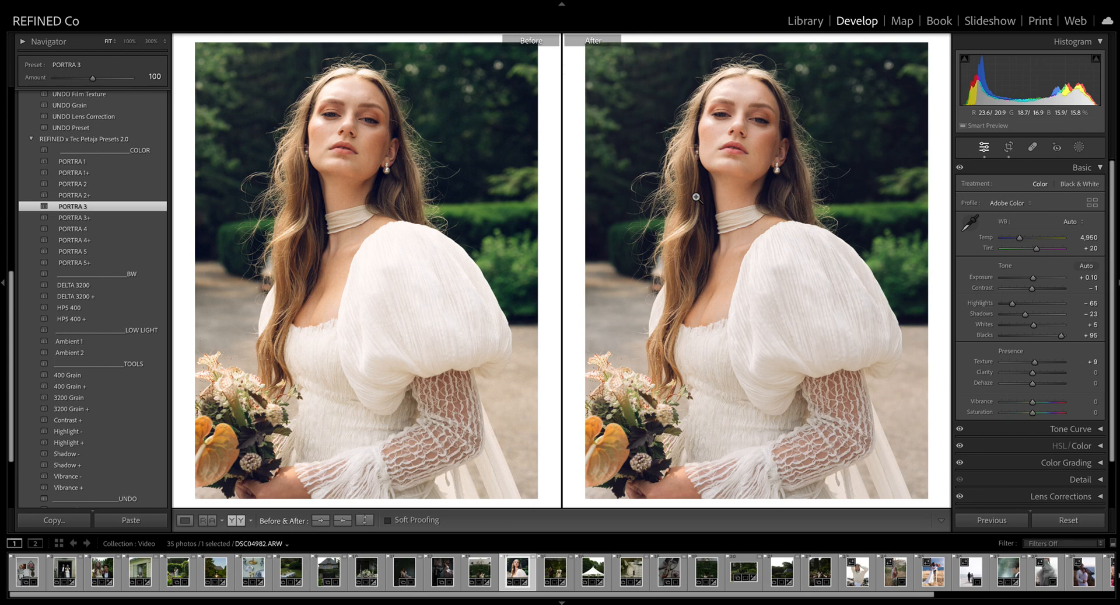
- Try the 2.0 group's 3200 Grain preset, inspect it up close on the bride's face, and switch to 400 Grain
{"action": "left_click", "coordinate": [69, 386]}
{"action": "left_click", "coordinate": [61, 398]}
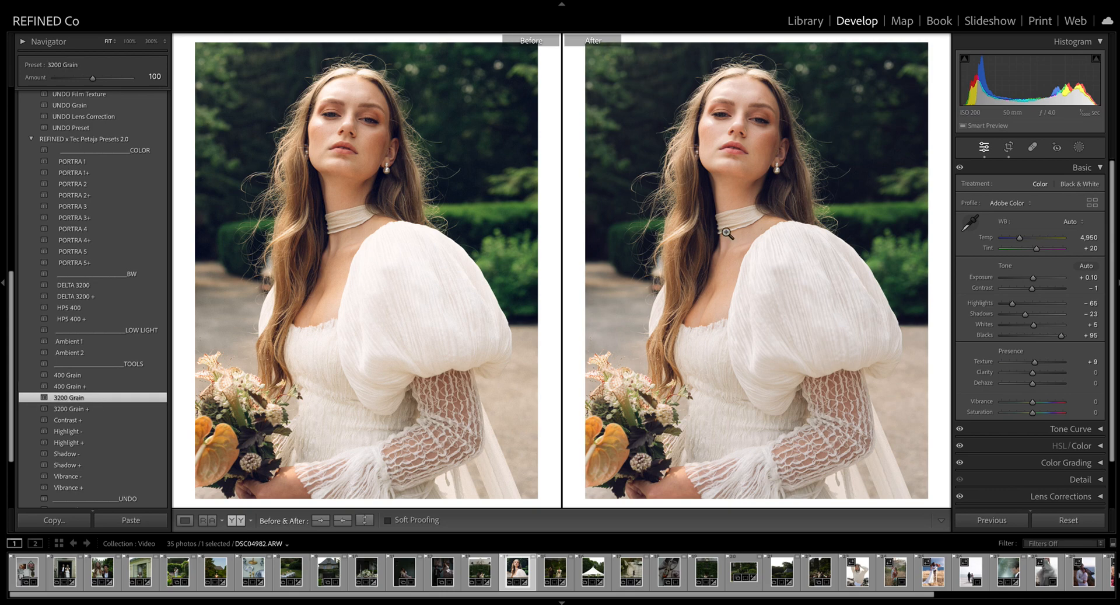
{"action": "left_click", "coordinate": [773, 190]}
{"action": "left_click_drag", "start_coordinate": [853, 242], "coordinate": [815, 445]}
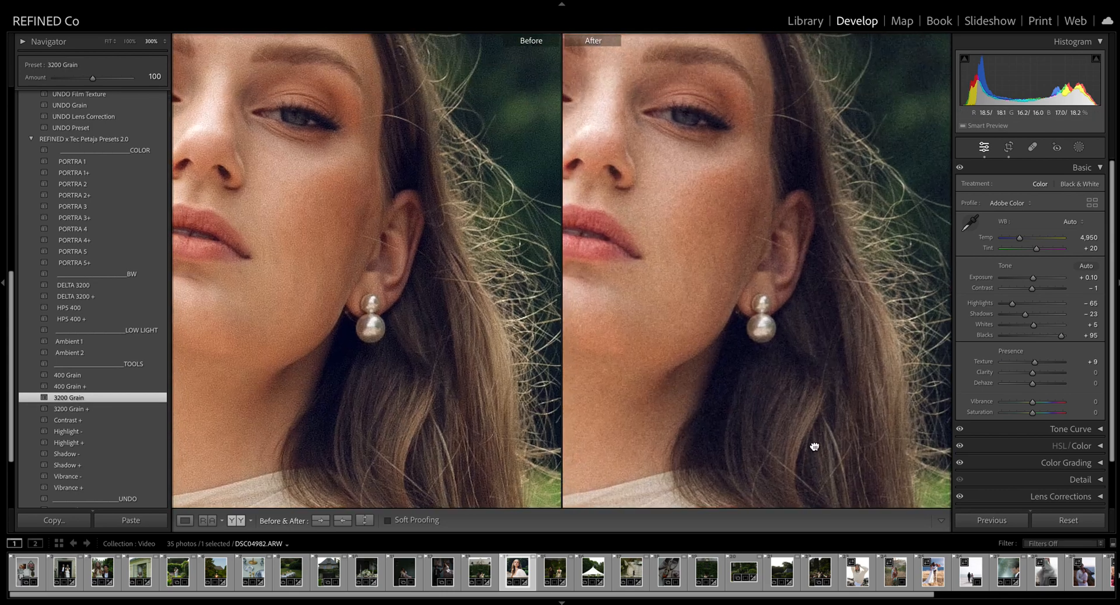
{"action": "left_click", "coordinate": [716, 343]}
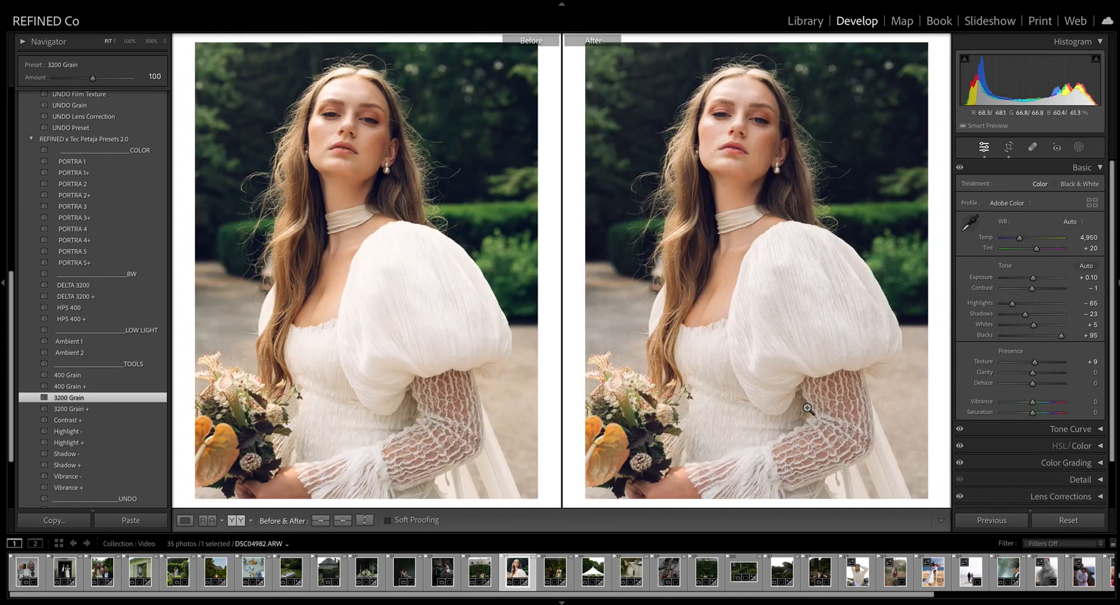
{"action": "left_click", "coordinate": [83, 375]}
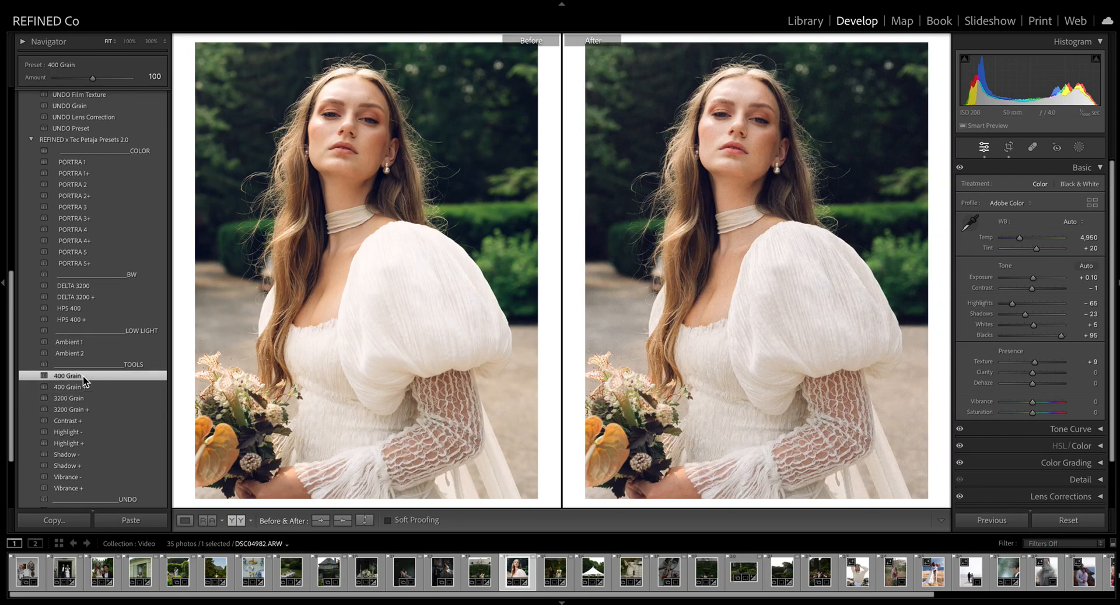
- Reset the After version with UNDO Preset and load PORTRA 4 from the 2.0 group into both After and Before
{"action": "scroll", "coordinate": [81, 370], "scroll_direction": "down", "scroll_amount": 3}
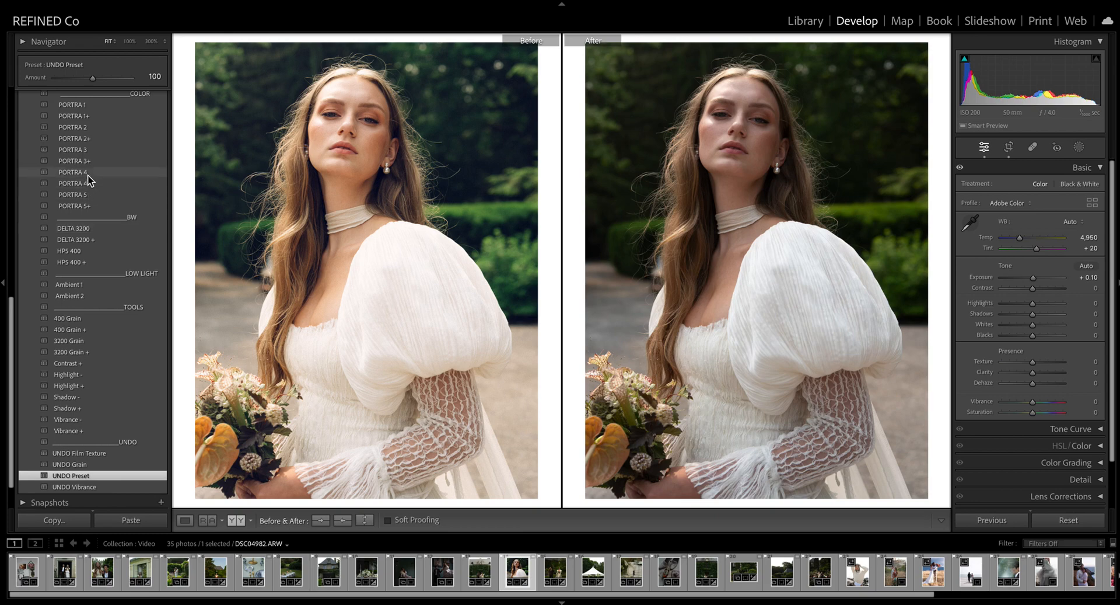
{"action": "left_click", "coordinate": [88, 173]}
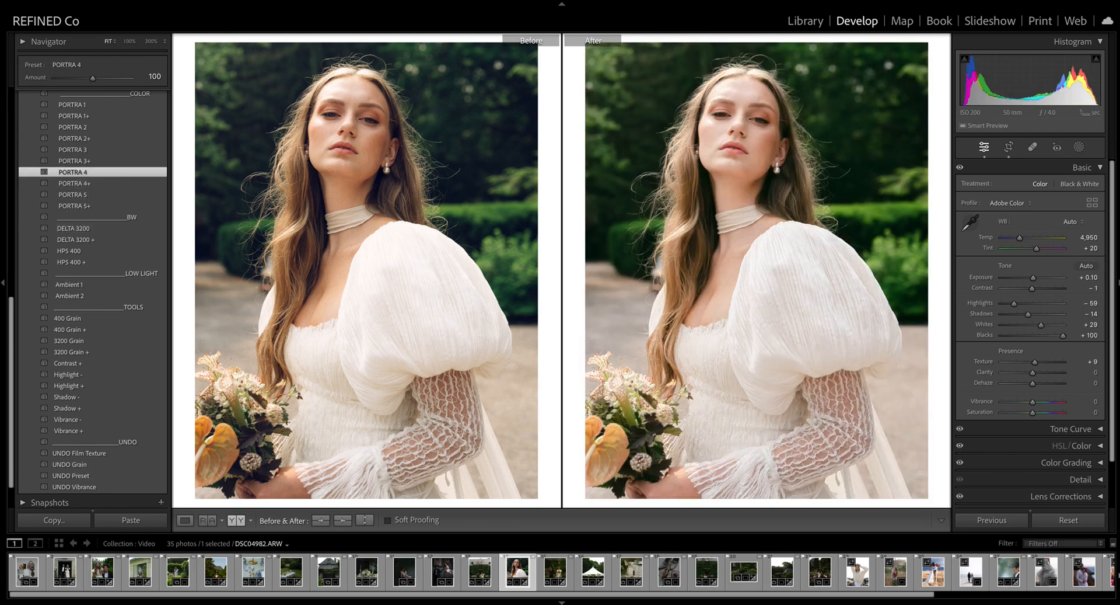
{"action": "left_click", "coordinate": [343, 521]}
- Apply PORTRA 4 from the original preset group and copy the After settings to the Before version
{"action": "scroll", "coordinate": [99, 167], "scroll_direction": "up", "scroll_amount": 6}
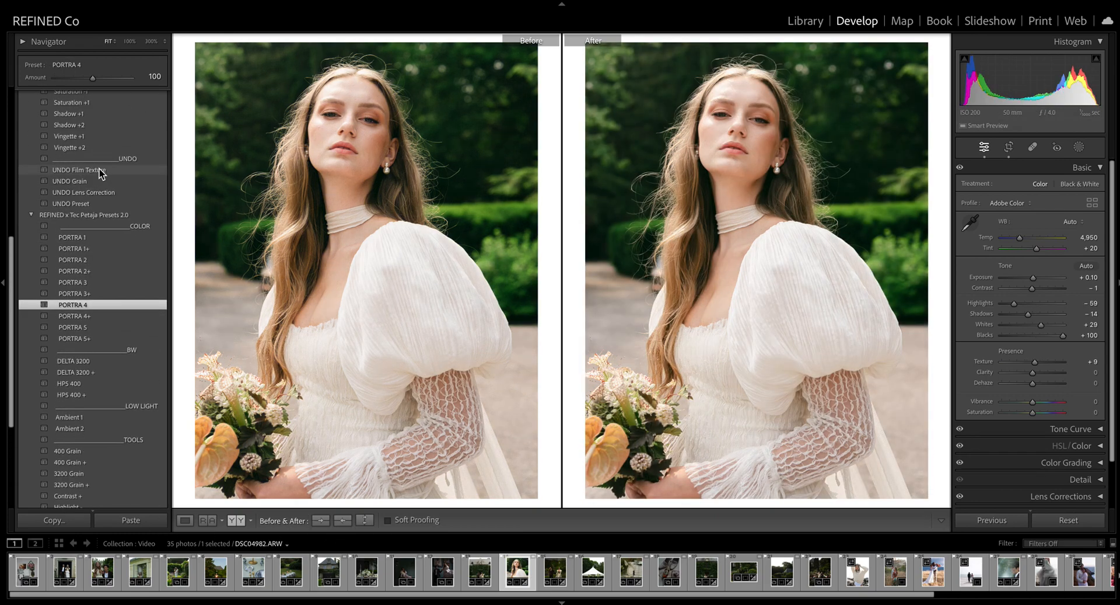
{"action": "scroll", "coordinate": [94, 228], "scroll_direction": "up", "scroll_amount": 15}
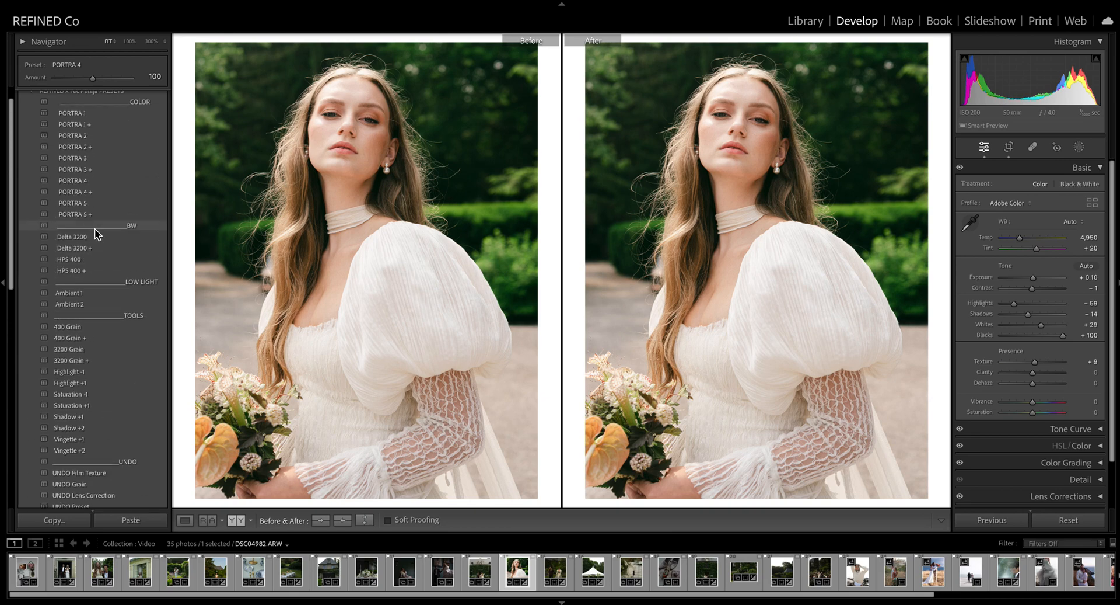
{"action": "left_click", "coordinate": [85, 179]}
{"action": "left_click", "coordinate": [343, 520]}
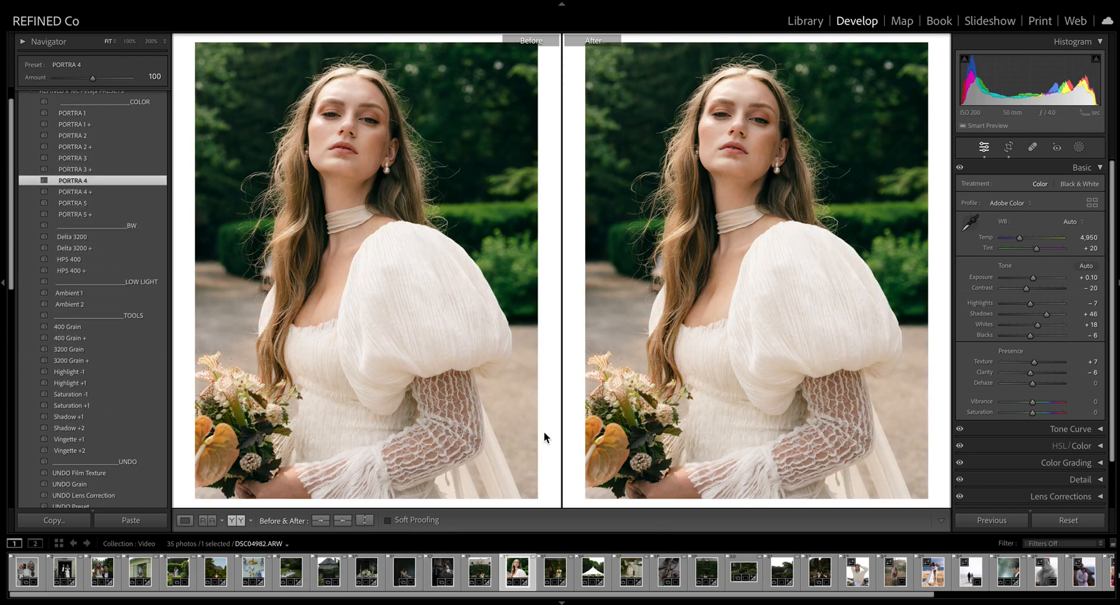
- Reset the After version with UNDO Preset and apply PORTRA 4 from the 2.0 preset group
{"action": "scroll", "coordinate": [81, 419], "scroll_direction": "down", "scroll_amount": 12}
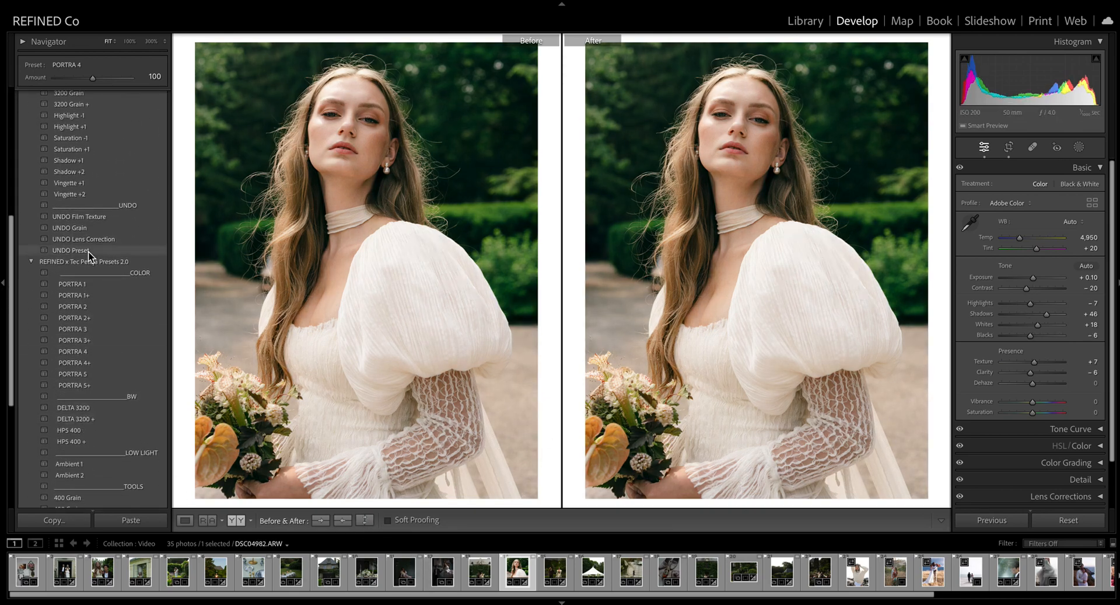
{"action": "left_click", "coordinate": [89, 251]}
{"action": "scroll", "coordinate": [85, 397], "scroll_direction": "down", "scroll_amount": 5}
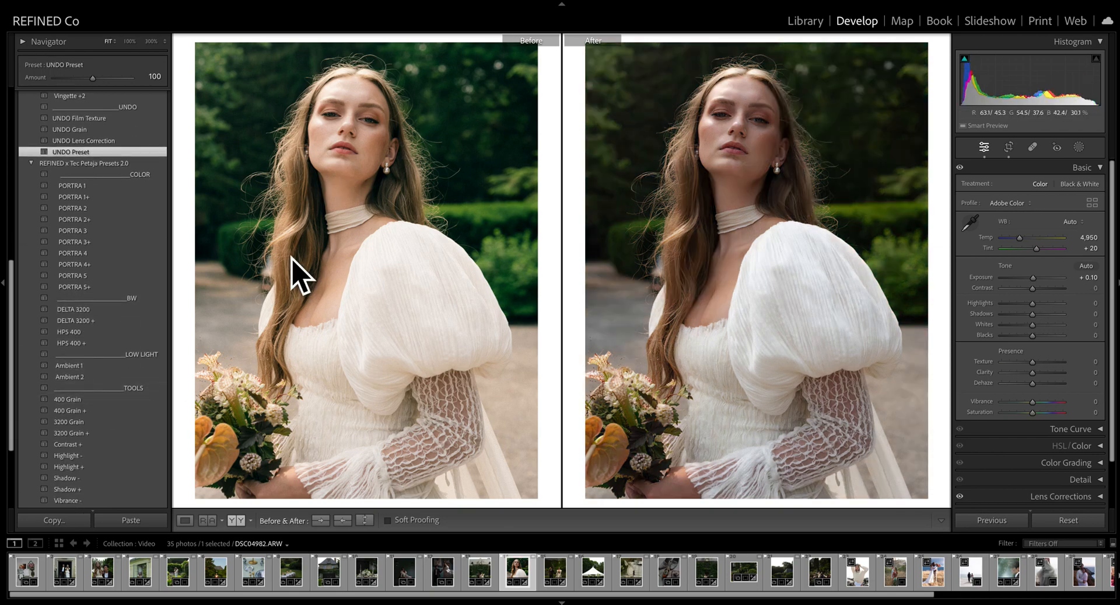
{"action": "left_click", "coordinate": [85, 252]}
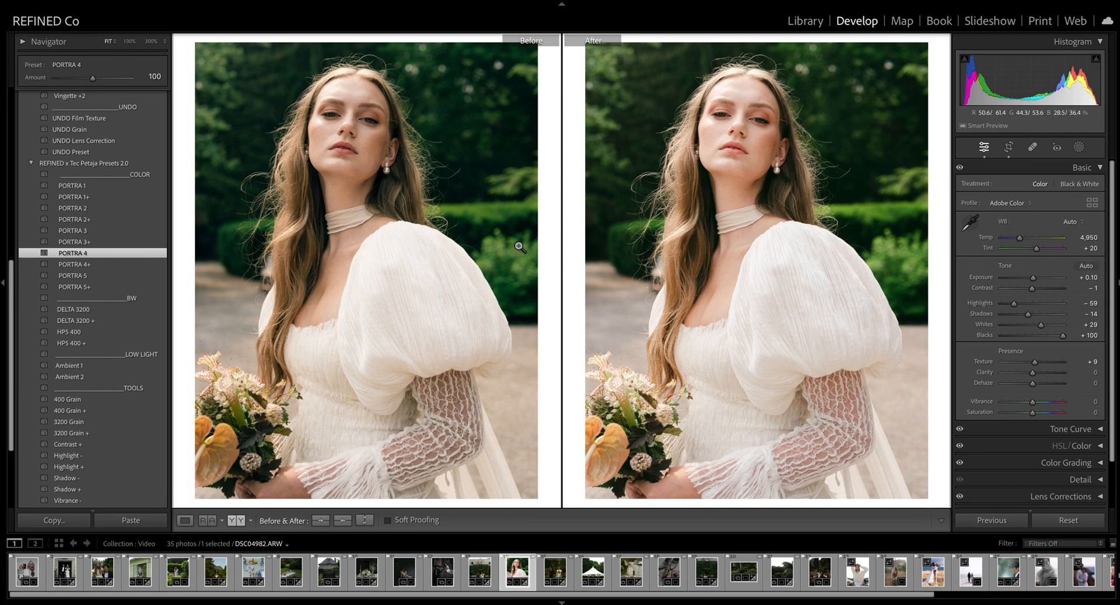
- Compare the two PORTRA 4 versions up close across the bride's face, hair and earring
{"action": "left_click_drag", "start_coordinate": [742, 172], "coordinate": [725, 244]}
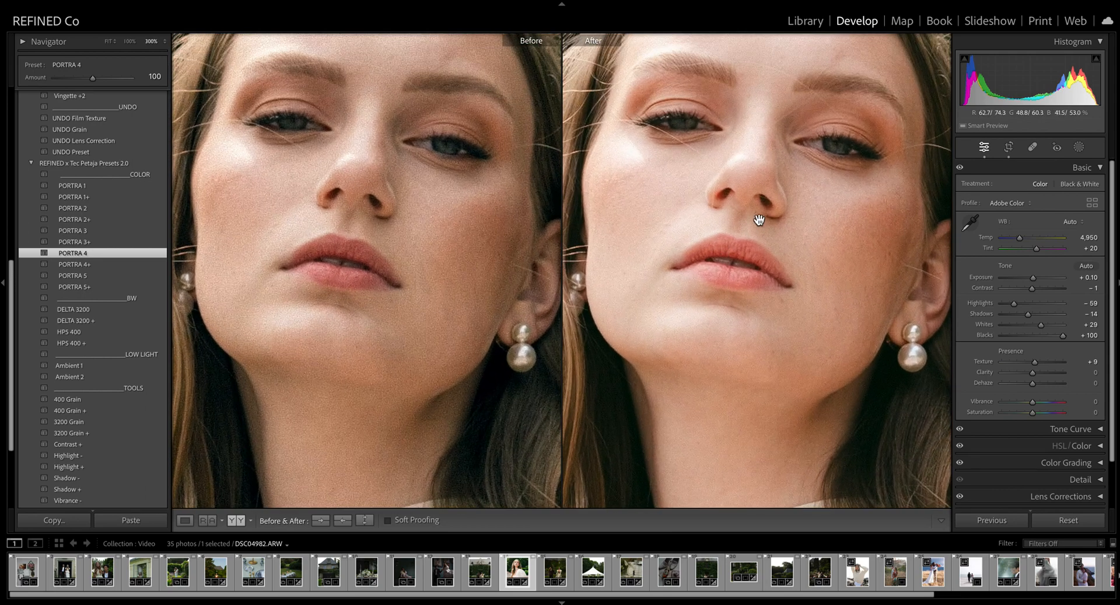
{"action": "left_click_drag", "start_coordinate": [832, 205], "coordinate": [786, 262]}
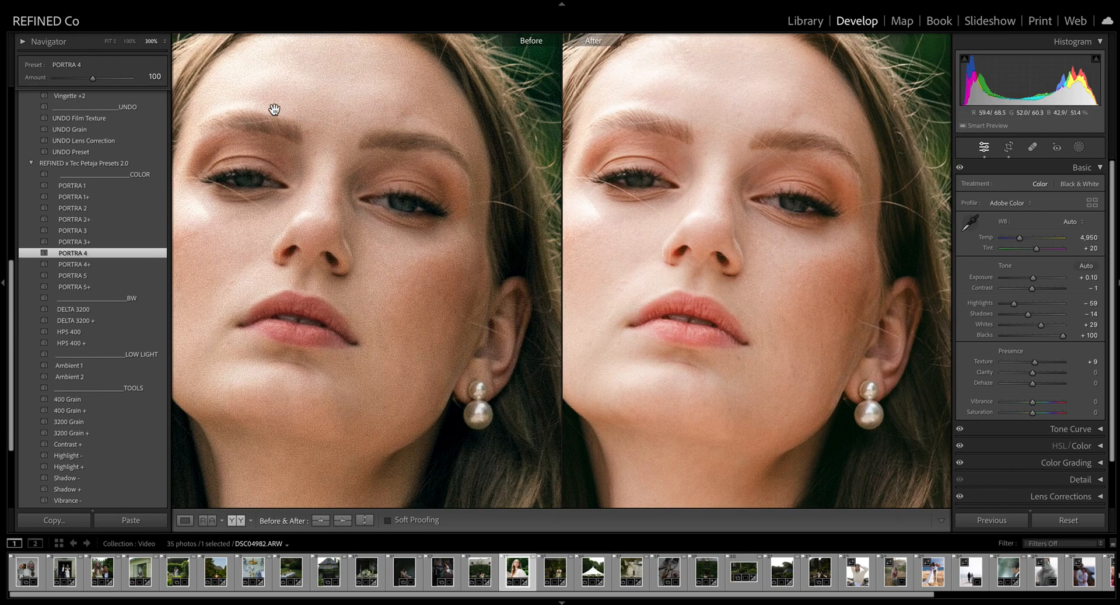
{"action": "left_click_drag", "start_coordinate": [363, 233], "coordinate": [392, 214]}
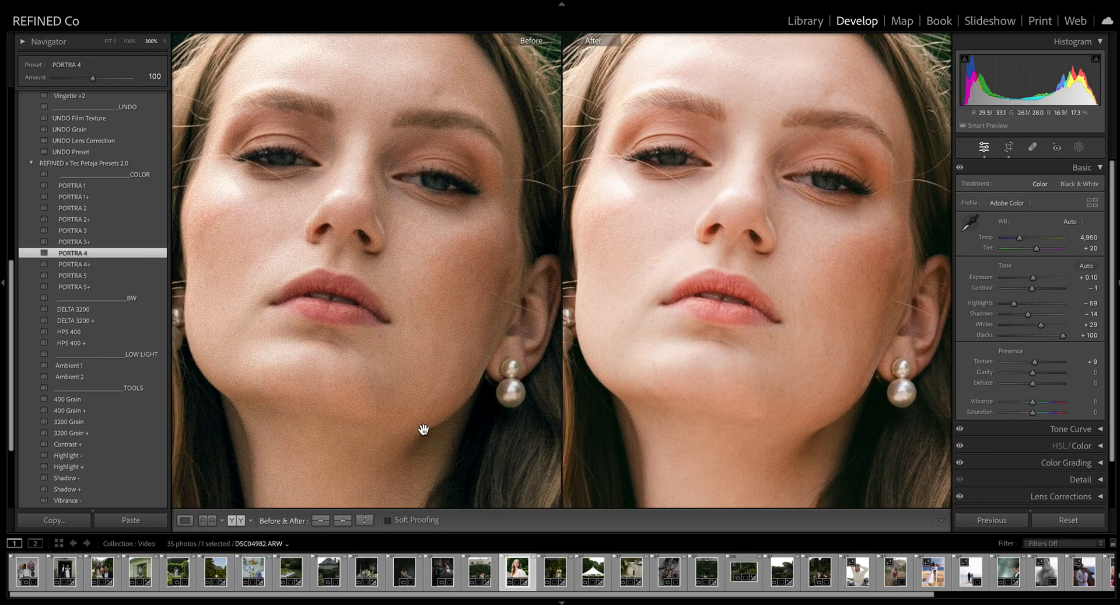
{"action": "left_click_drag", "start_coordinate": [854, 314], "coordinate": [782, 282]}
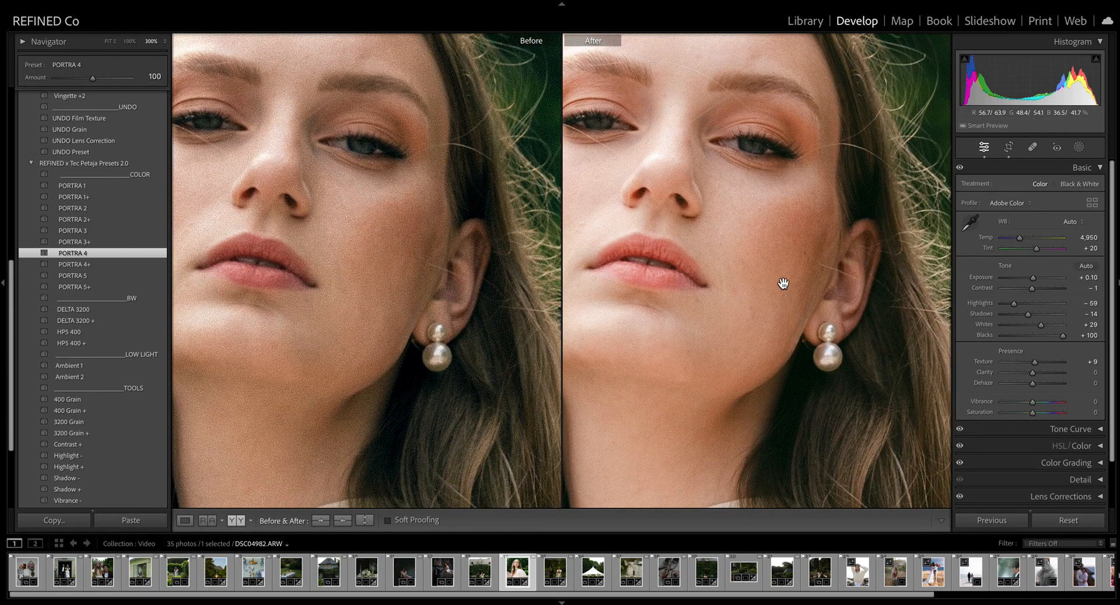
{"action": "left_click_drag", "start_coordinate": [728, 220], "coordinate": [777, 234]}
{"action": "left_click", "coordinate": [777, 234]}
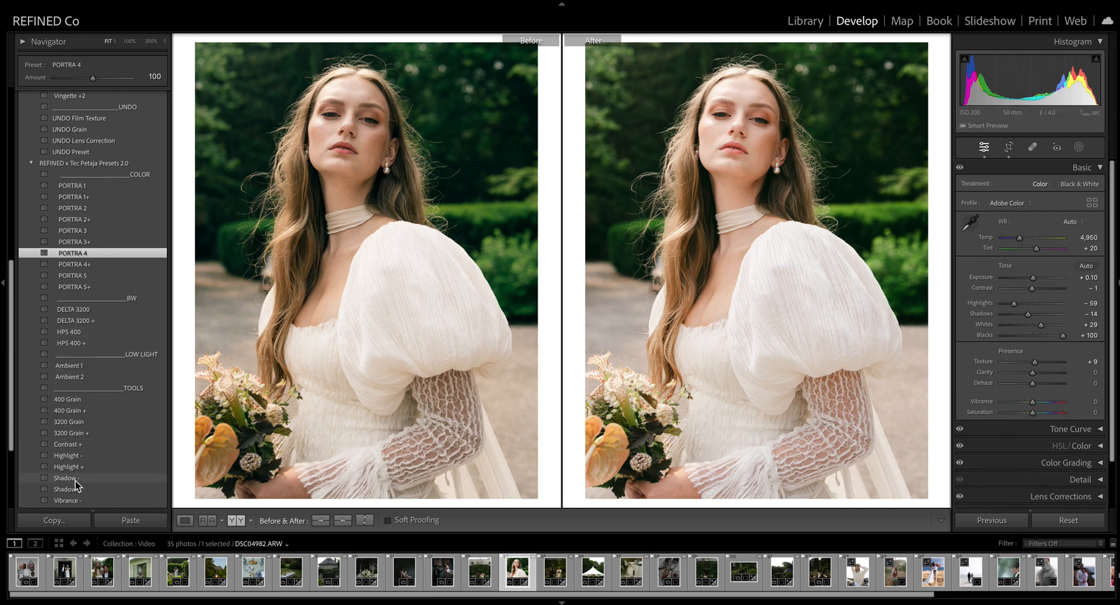
- Reset the After version with UNDO Preset, apply PORTRA 5 from the original preset group and copy it to the Before version
{"action": "scroll", "coordinate": [89, 473], "scroll_direction": "down", "scroll_amount": 5}
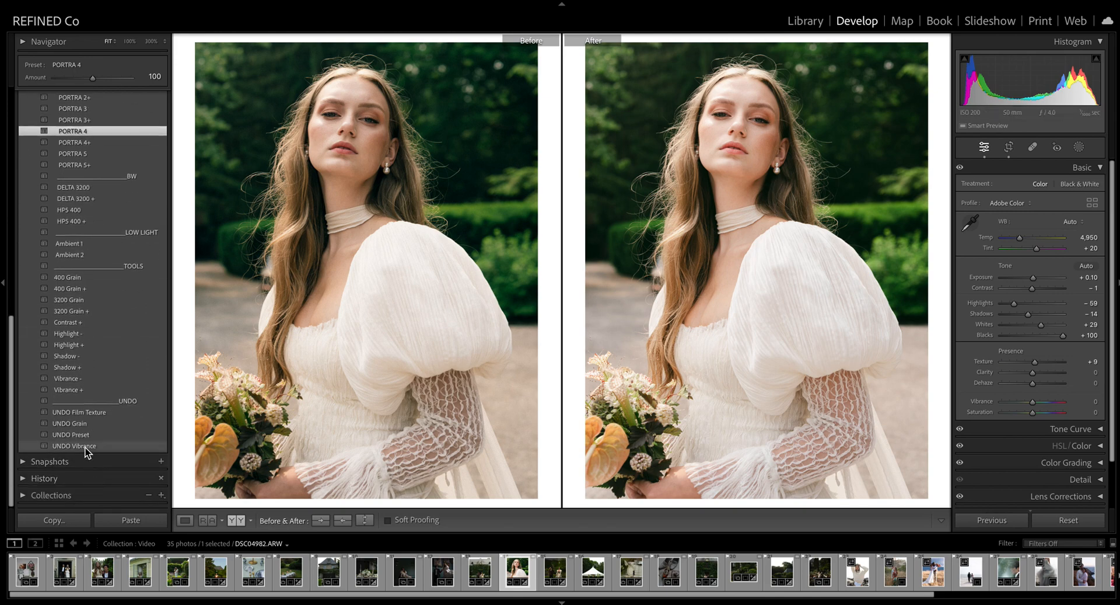
{"action": "left_click", "coordinate": [89, 434]}
{"action": "scroll", "coordinate": [117, 272], "scroll_direction": "up", "scroll_amount": 10}
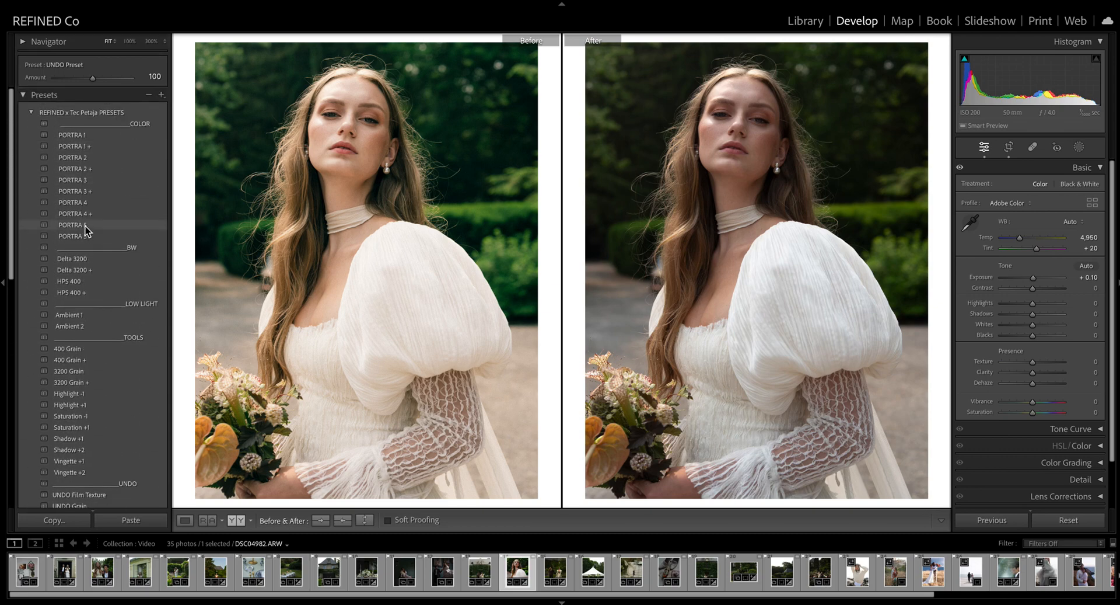
{"action": "left_click", "coordinate": [85, 225]}
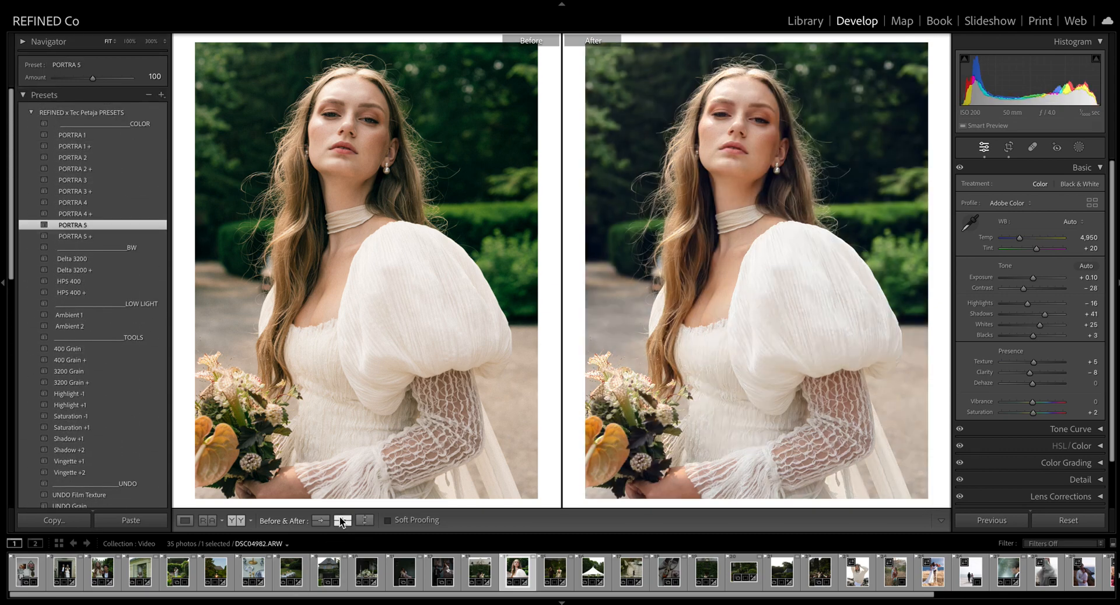
- Reset the After version with UNDO Preset and apply PORTRA 5 from the 2.0 preset group
{"action": "scroll", "coordinate": [96, 354], "scroll_direction": "down", "scroll_amount": 5}
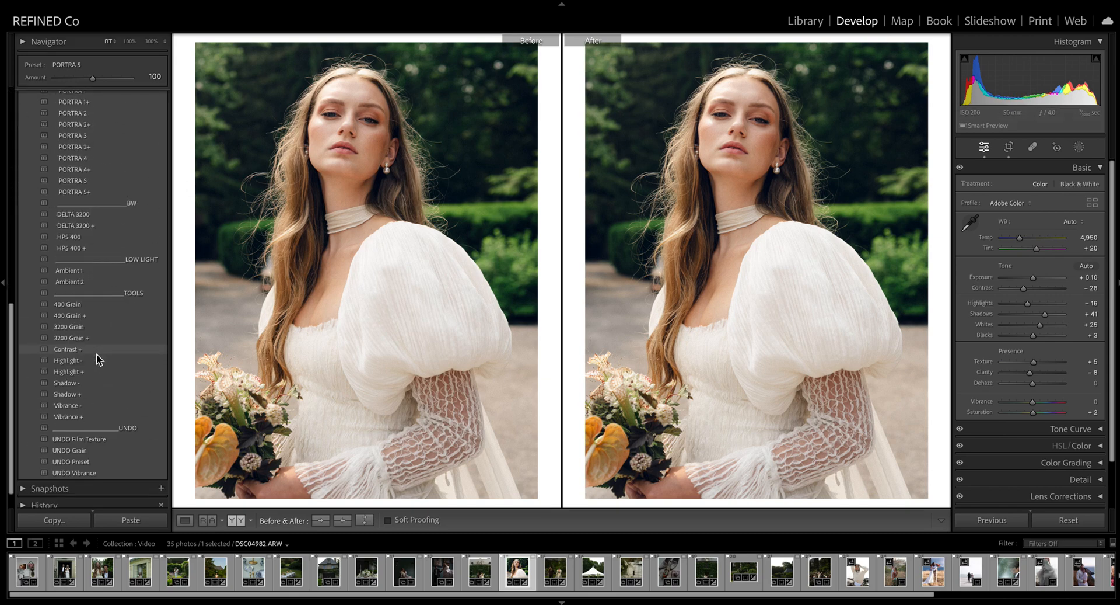
{"action": "left_click", "coordinate": [90, 432]}
{"action": "scroll", "coordinate": [103, 244], "scroll_direction": "up", "scroll_amount": 5}
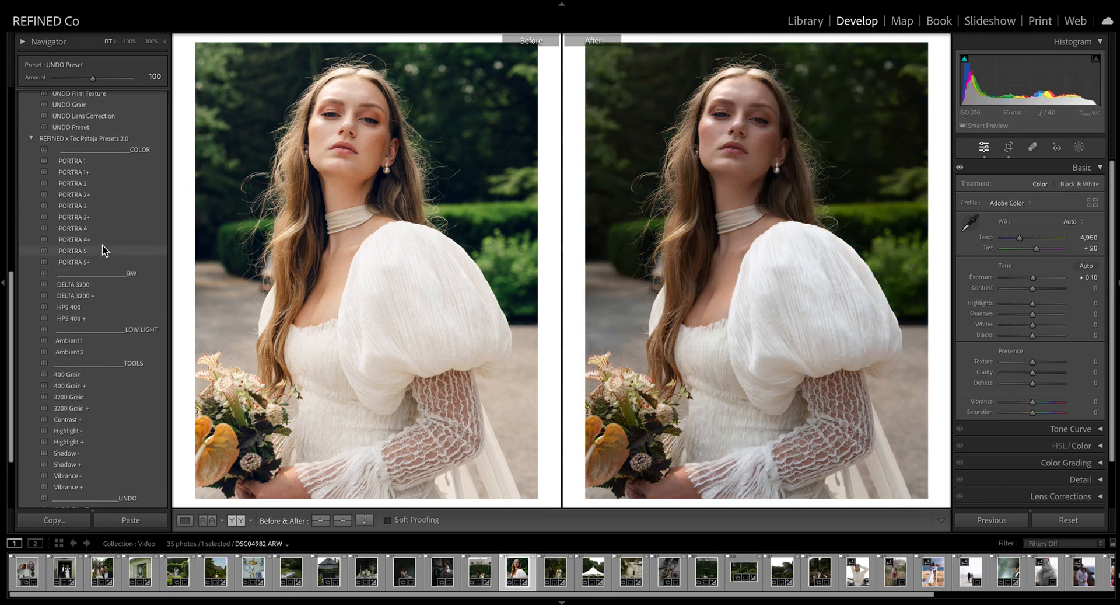
{"action": "left_click", "coordinate": [93, 271]}
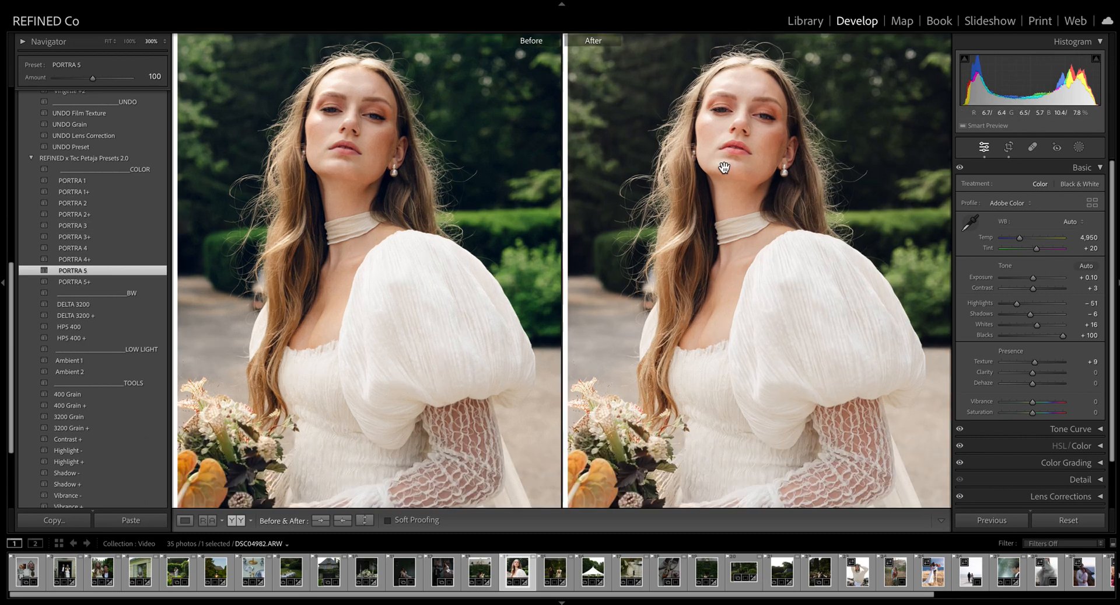
- Compare the two PORTRA 5 versions up close on the bride's face and return to the full portrait
{"action": "left_click", "coordinate": [722, 170]}
{"action": "left_click_drag", "start_coordinate": [755, 171], "coordinate": [786, 293]}
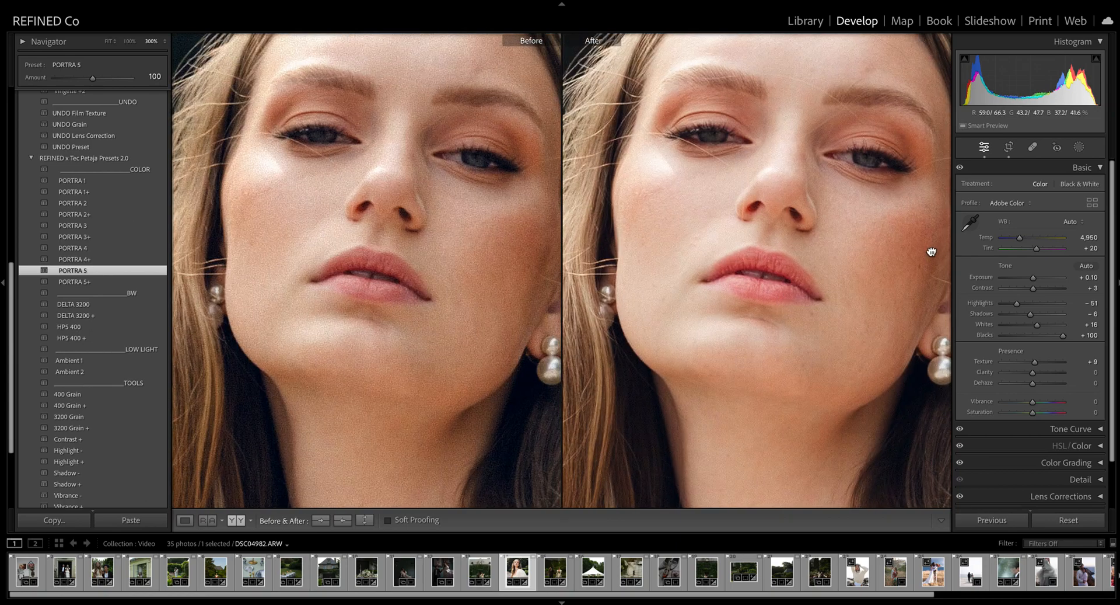
{"action": "key", "text": "ctrl+minus"}
{"action": "key", "text": "ctrl+minus"}
{"action": "key", "text": "ctrl+minus"}
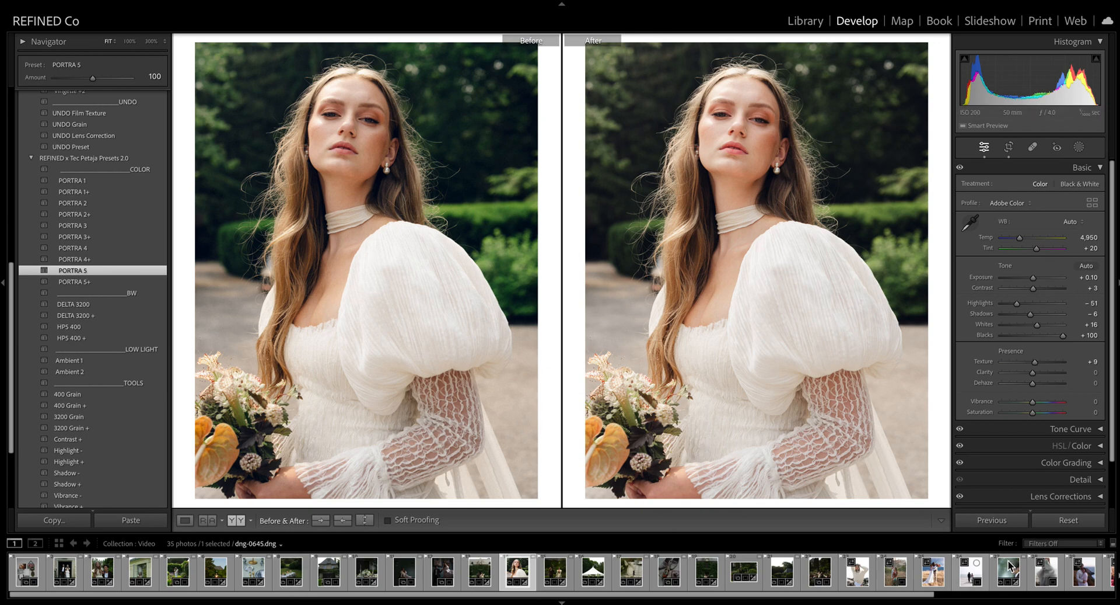
- Collapse the original REFINED x Tec Petaja PRESETS group
{"action": "scroll", "coordinate": [820, 581], "scroll_direction": "down", "scroll_amount": 3}
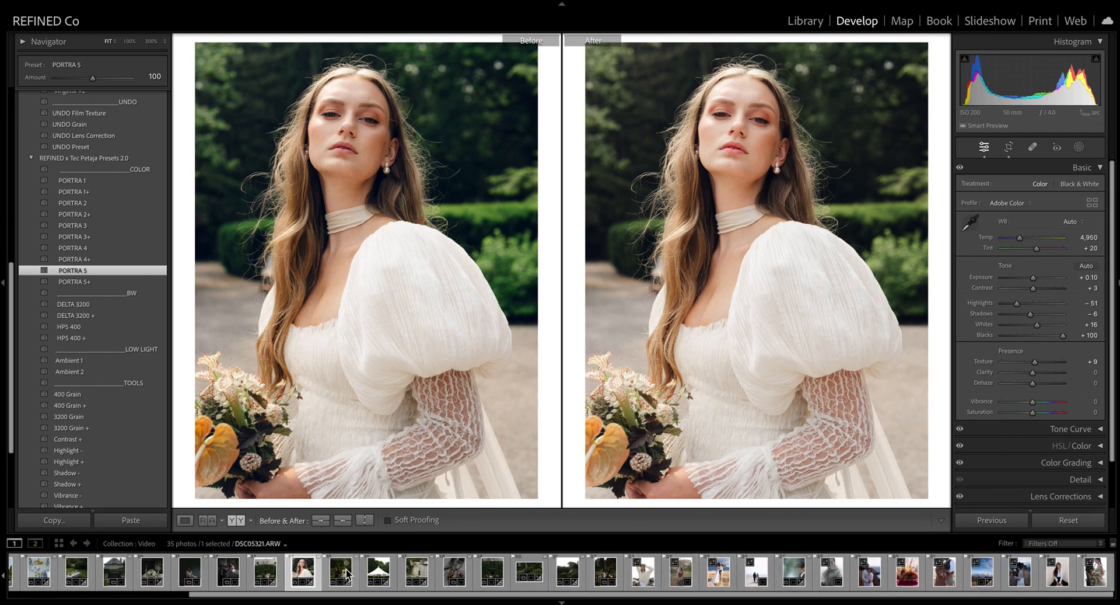
{"action": "scroll", "coordinate": [379, 572], "scroll_direction": "up", "scroll_amount": 3}
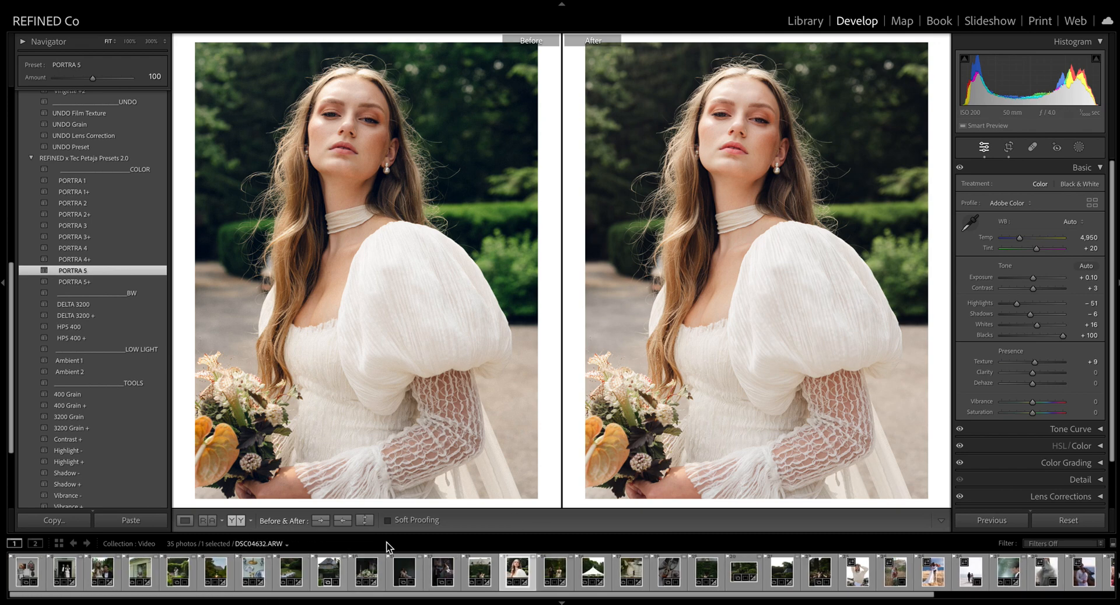
{"action": "scroll", "coordinate": [62, 221], "scroll_direction": "up", "scroll_amount": 5}
{"action": "scroll", "coordinate": [61, 218], "scroll_direction": "up", "scroll_amount": 2}
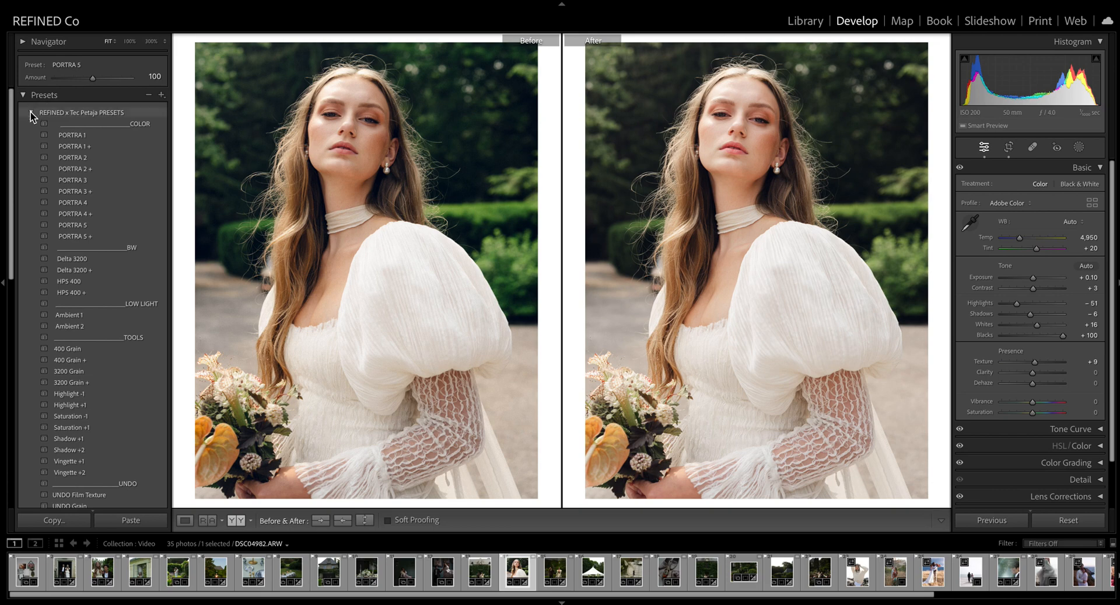
{"action": "left_click", "coordinate": [31, 113]}
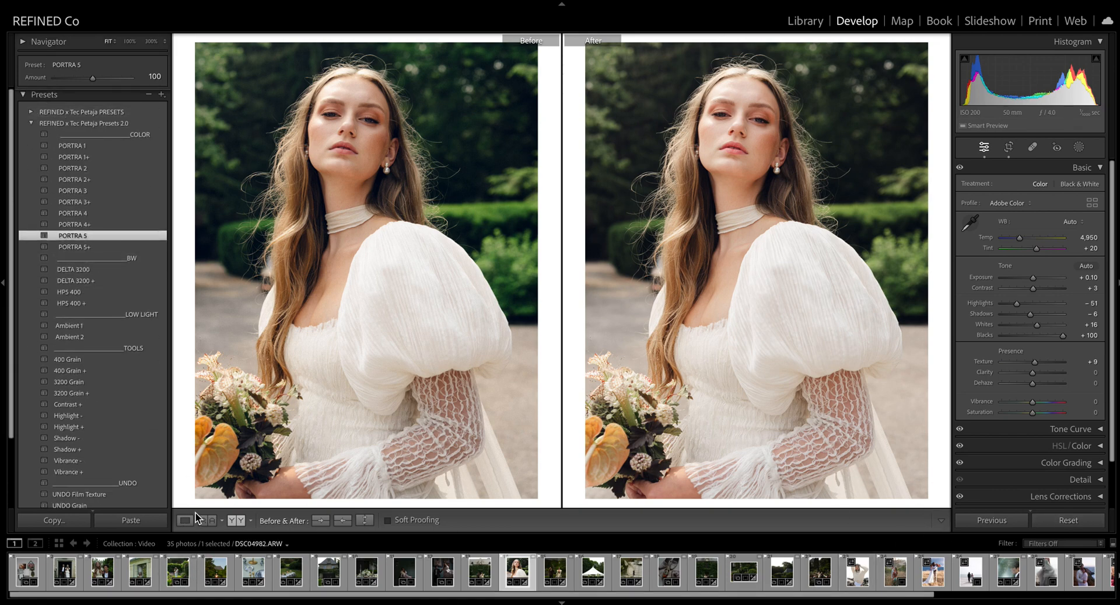
- Reset the bridal portrait with UNDO Preset and copy the After settings to the Before version
{"action": "scroll", "coordinate": [78, 485], "scroll_direction": "down", "scroll_amount": 5}
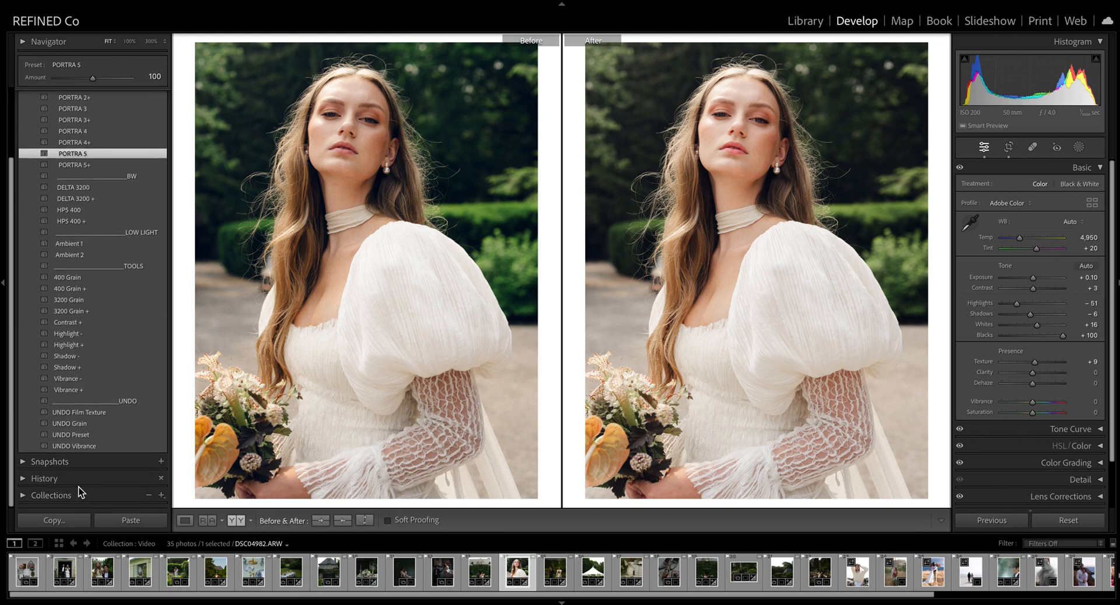
{"action": "left_click", "coordinate": [86, 436]}
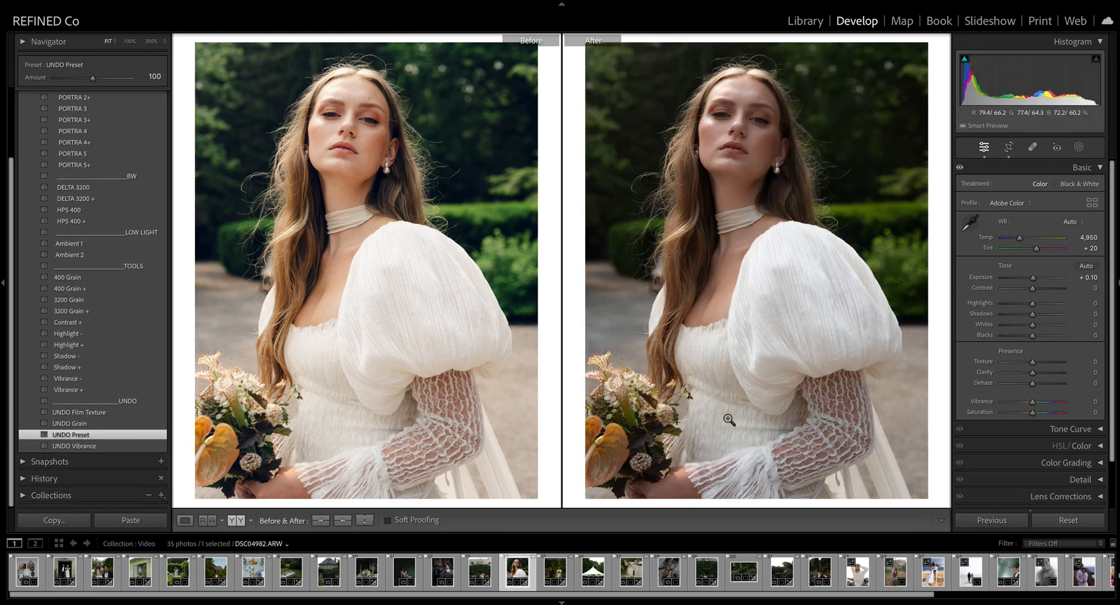
{"action": "left_click", "coordinate": [343, 519]}
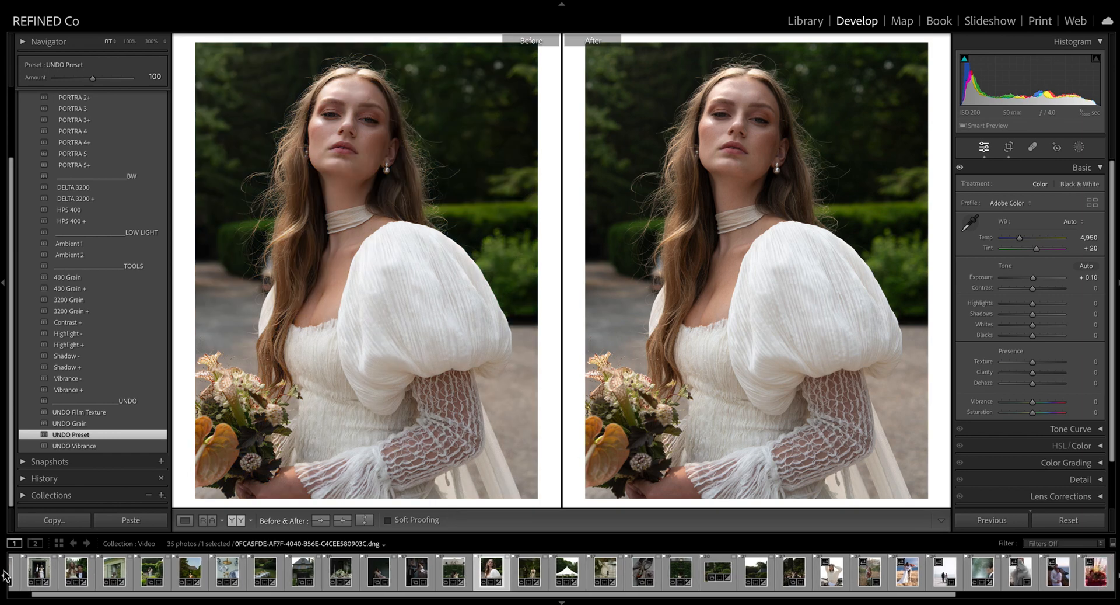
- Open the stationery flat-lay photo and try PORTRA 1, 2, 3, 4 and 5 from the 2.0 preset group
{"action": "left_click", "coordinate": [28, 572]}
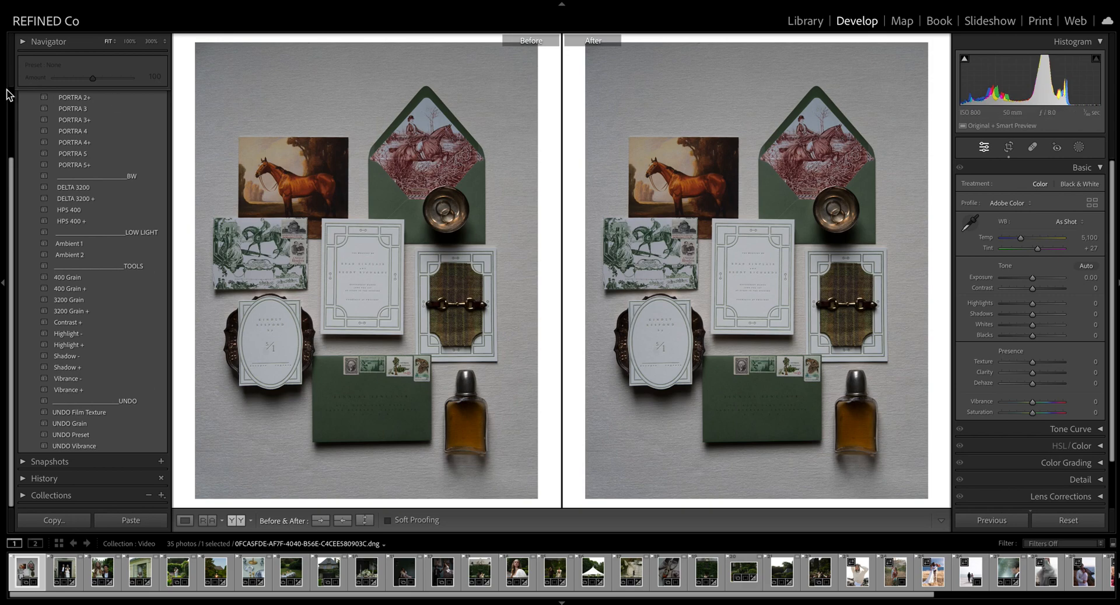
{"action": "scroll", "coordinate": [65, 142], "scroll_direction": "up", "scroll_amount": 3}
{"action": "left_click", "coordinate": [76, 145]}
{"action": "left_click", "coordinate": [74, 168]}
{"action": "left_click", "coordinate": [76, 191]}
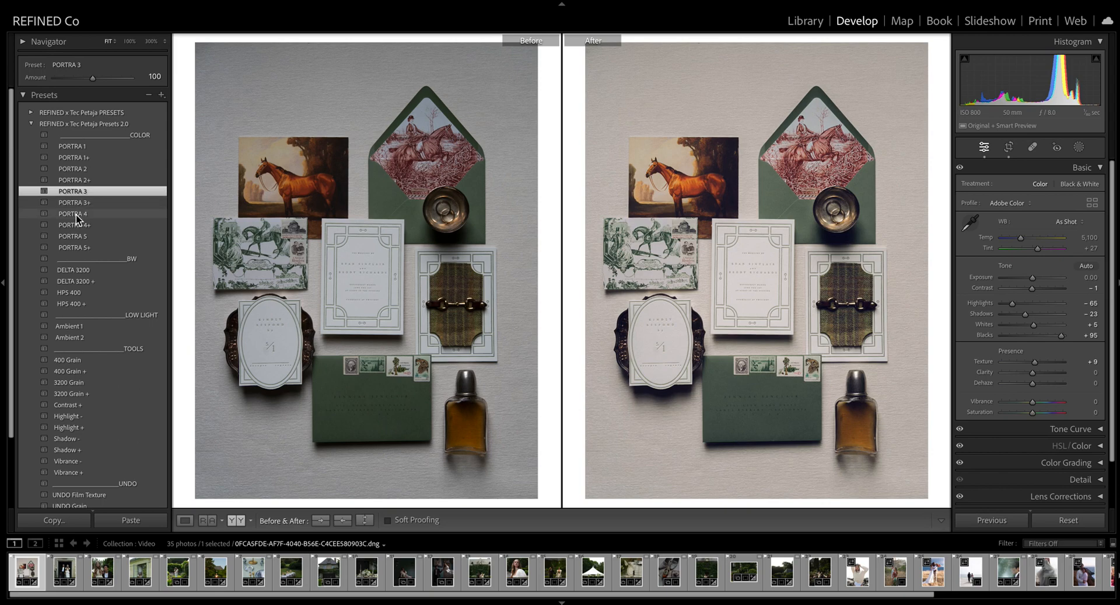
{"action": "left_click", "coordinate": [76, 213]}
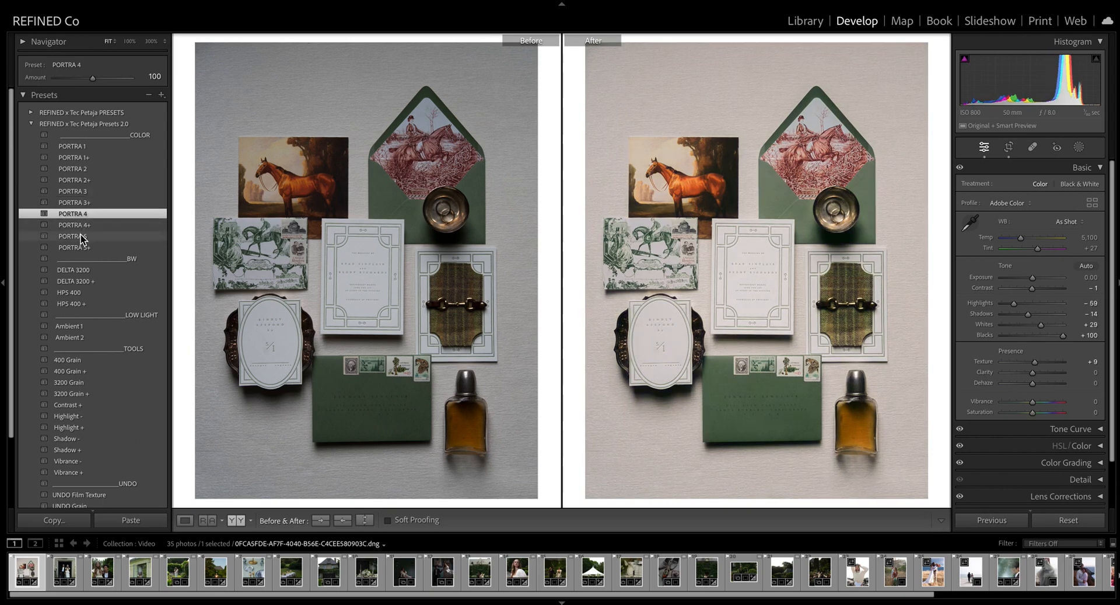
{"action": "left_click", "coordinate": [81, 236]}
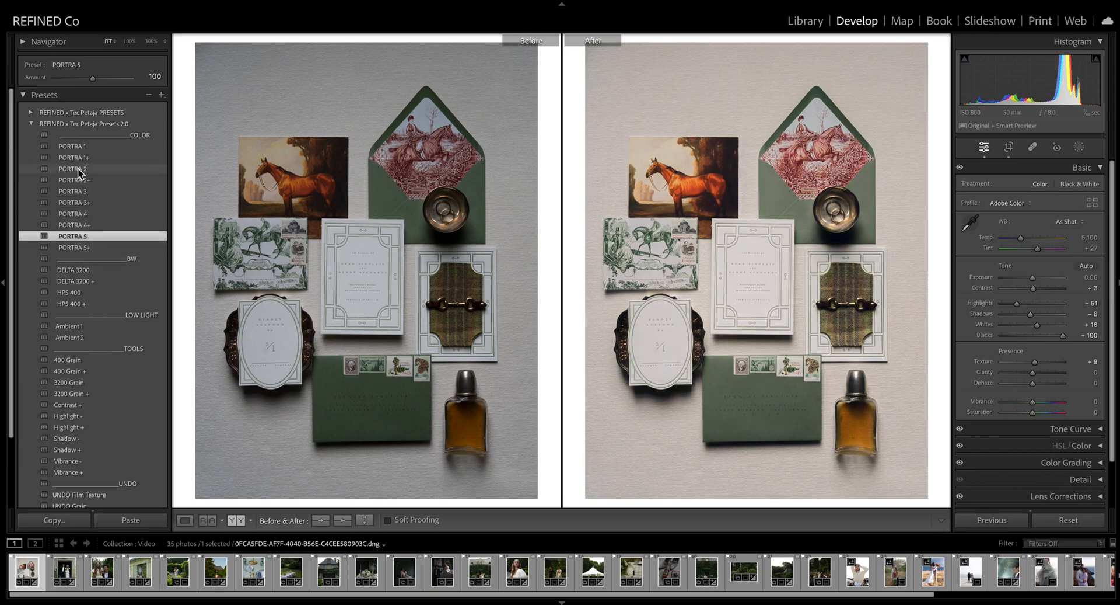
- Apply the 2.0 group's PORTRA 1 to the flat lay and set Exposure to +0.30 and Shadows to -9
{"action": "left_click", "coordinate": [81, 147]}
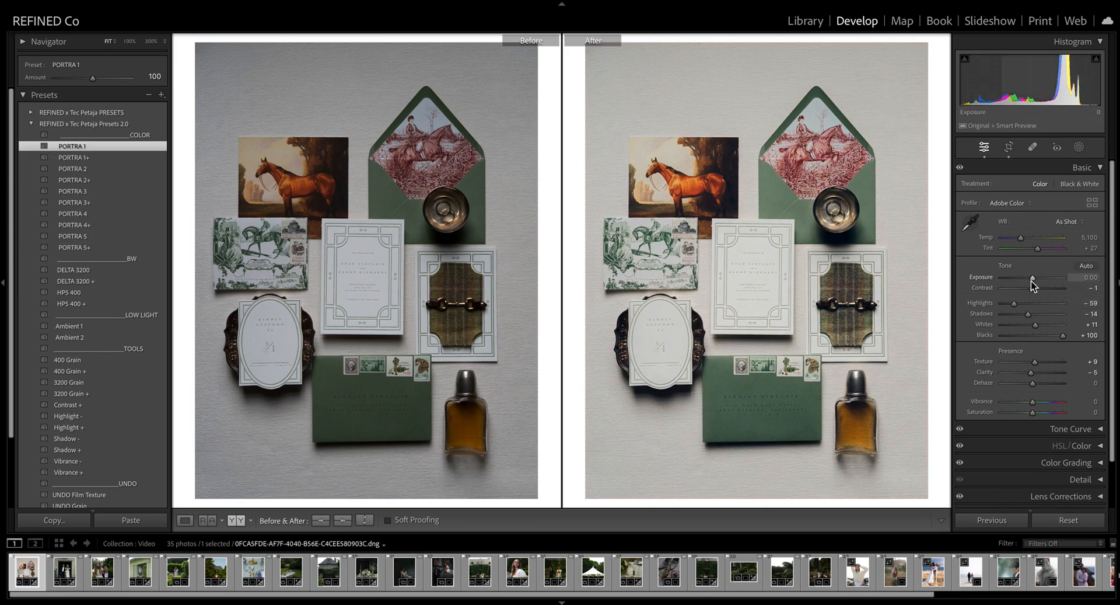
{"action": "left_click_drag", "start_coordinate": [1031, 280], "coordinate": [1034, 279]}
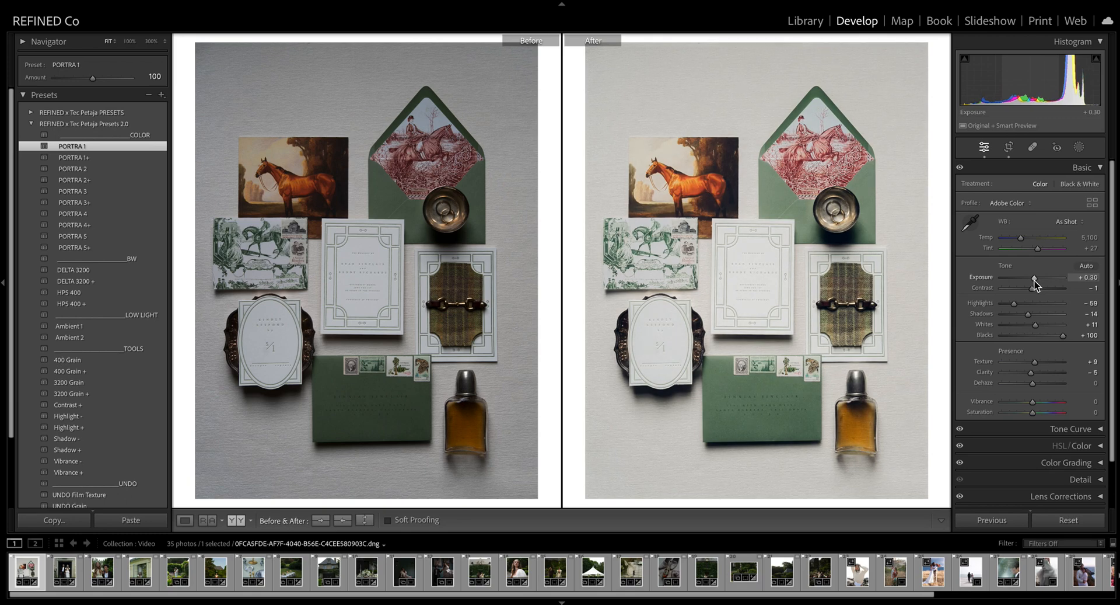
{"action": "left_click_drag", "start_coordinate": [1028, 319], "coordinate": [1030, 318]}
- Try the Contrast + tool preset on the flat lay, toggle it for comparison, and undo it
{"action": "scroll", "coordinate": [93, 303], "scroll_direction": "down", "scroll_amount": 2}
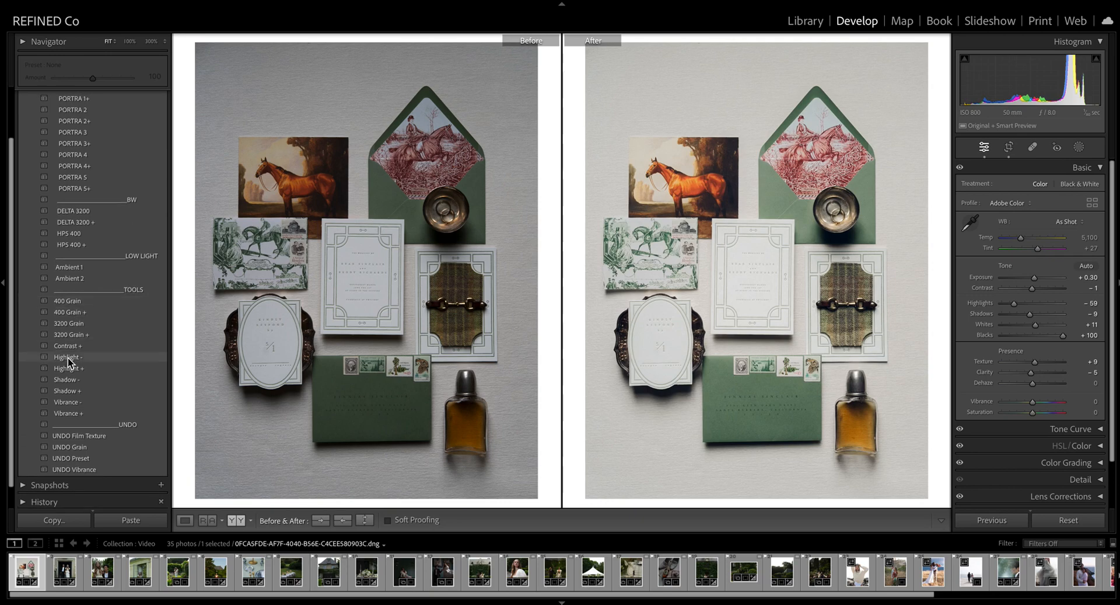
{"action": "left_click", "coordinate": [81, 347]}
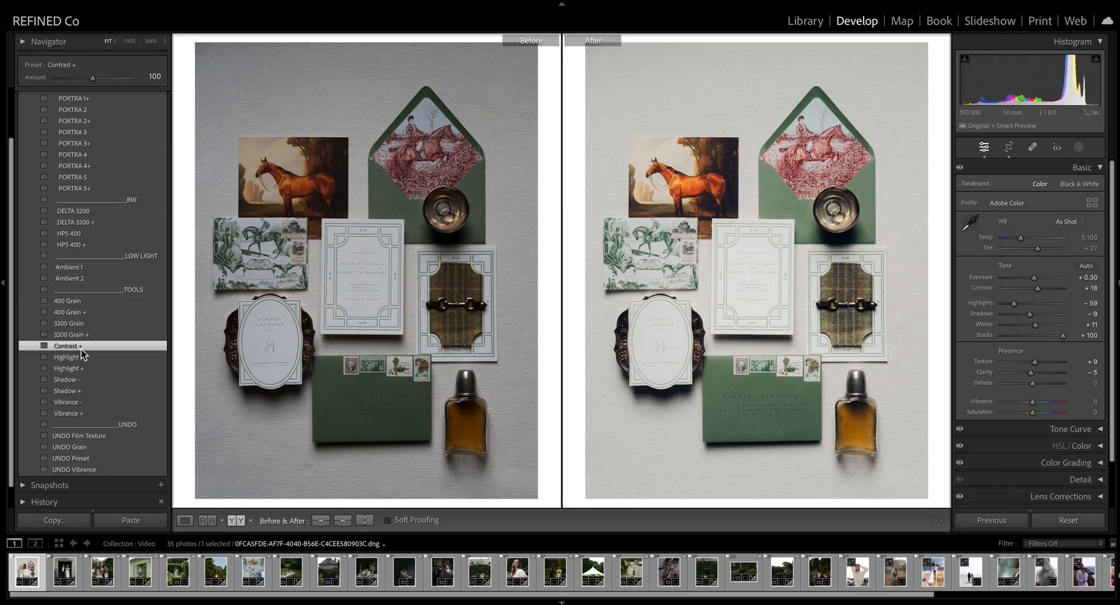
{"action": "key", "text": "ctrl+z"}
{"action": "key", "text": "ctrl+y"}
{"action": "key", "text": "ctrl+z"}
- Try the Highlight - tool preset on the flat lay, replace it with Highlight +, and apply Shadow -
{"action": "left_click", "coordinate": [78, 356]}
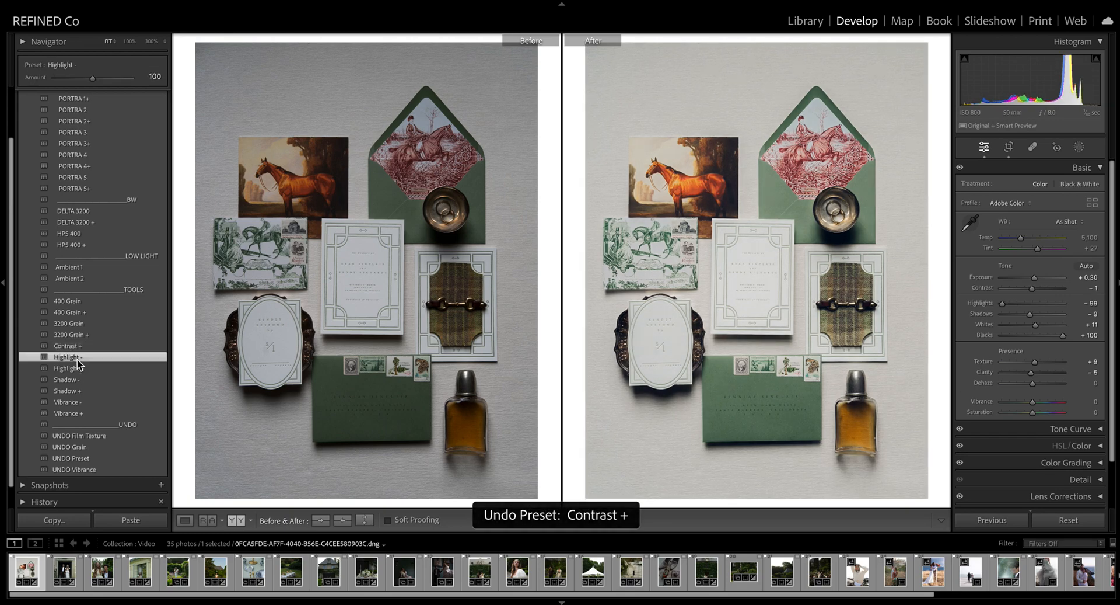
{"action": "left_click", "coordinate": [74, 368]}
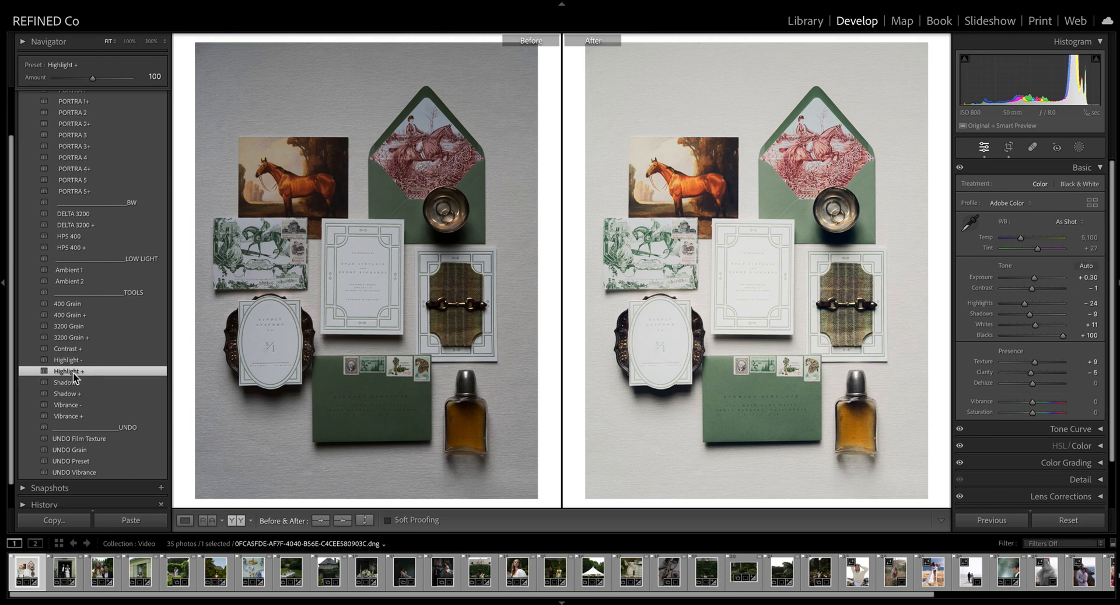
{"action": "scroll", "coordinate": [72, 374], "scroll_direction": "up", "scroll_amount": 1}
{"action": "left_click", "coordinate": [69, 381]}
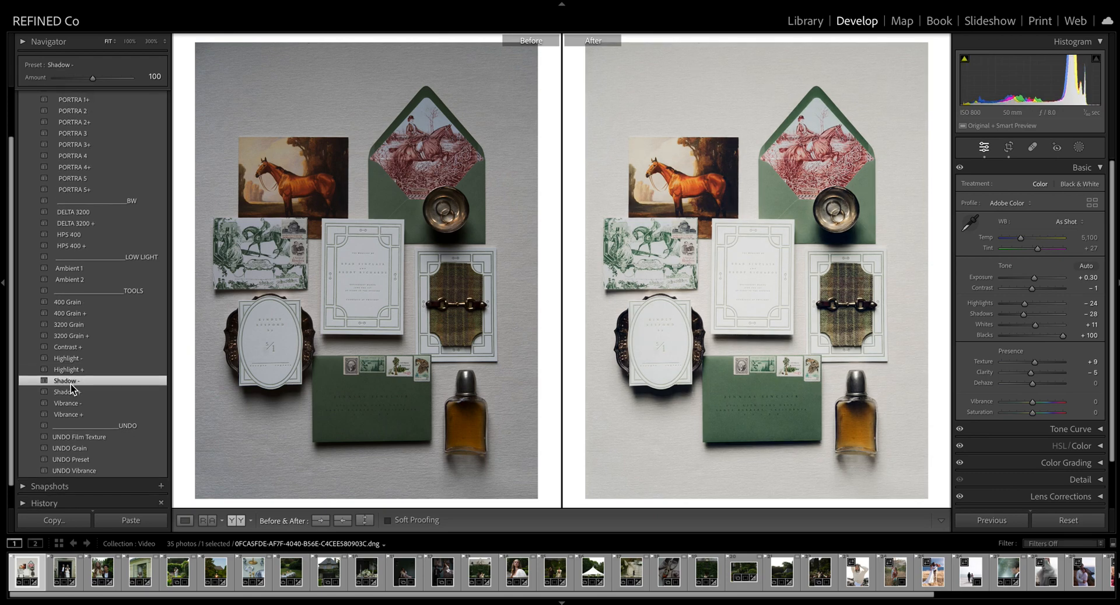
- Try the Shadow +, Vibrance - and Vibrance + tool presets on the flat lay and undo all three
{"action": "scroll", "coordinate": [71, 390], "scroll_direction": "up", "scroll_amount": 2}
{"action": "left_click", "coordinate": [71, 396]}
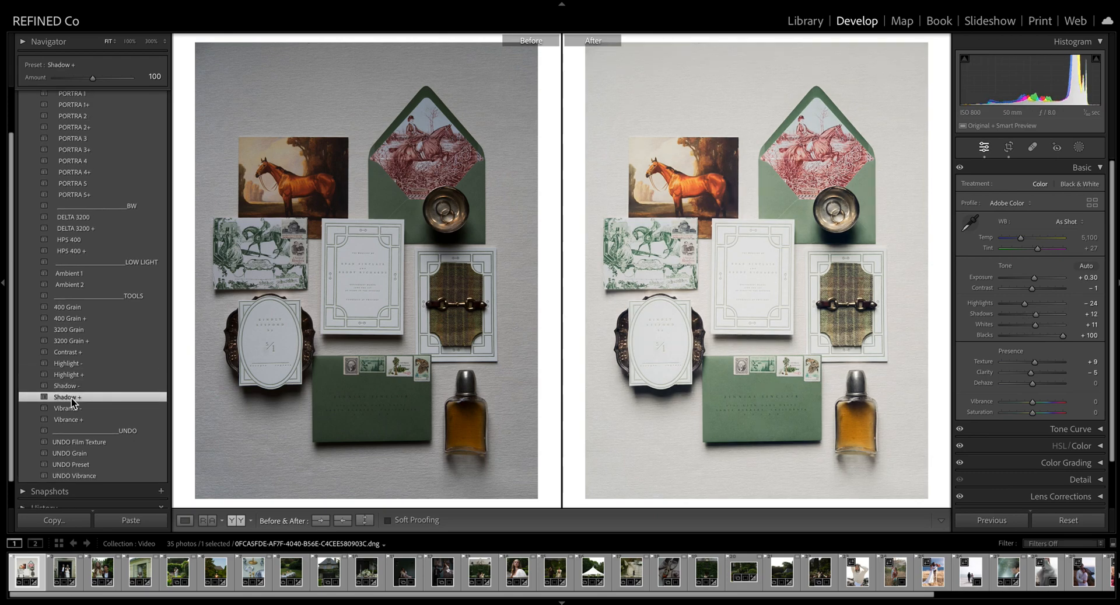
{"action": "left_click", "coordinate": [68, 409]}
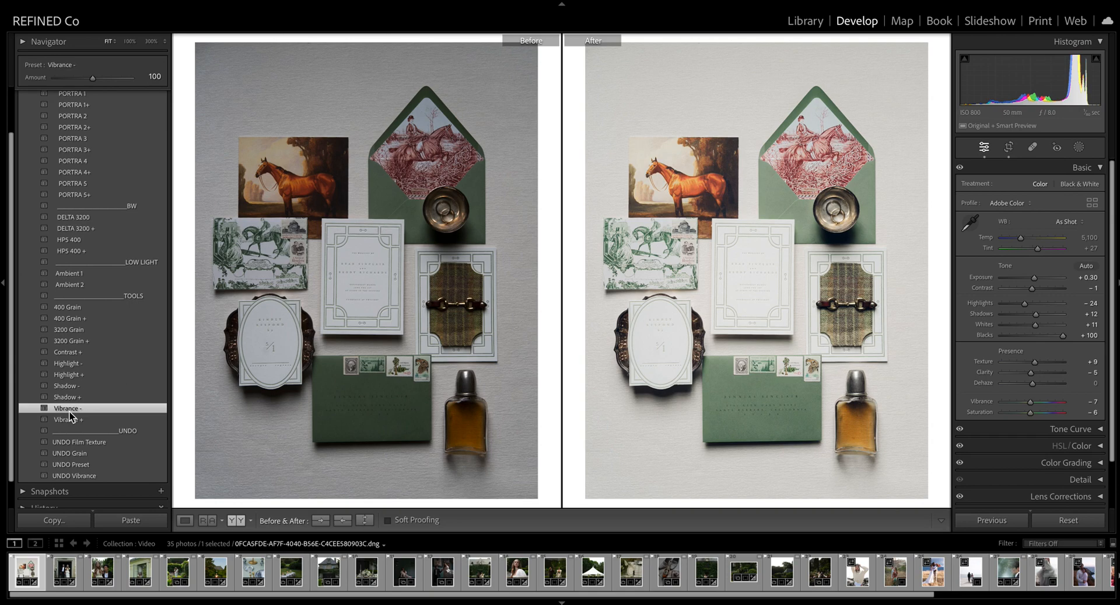
{"action": "left_click", "coordinate": [71, 420]}
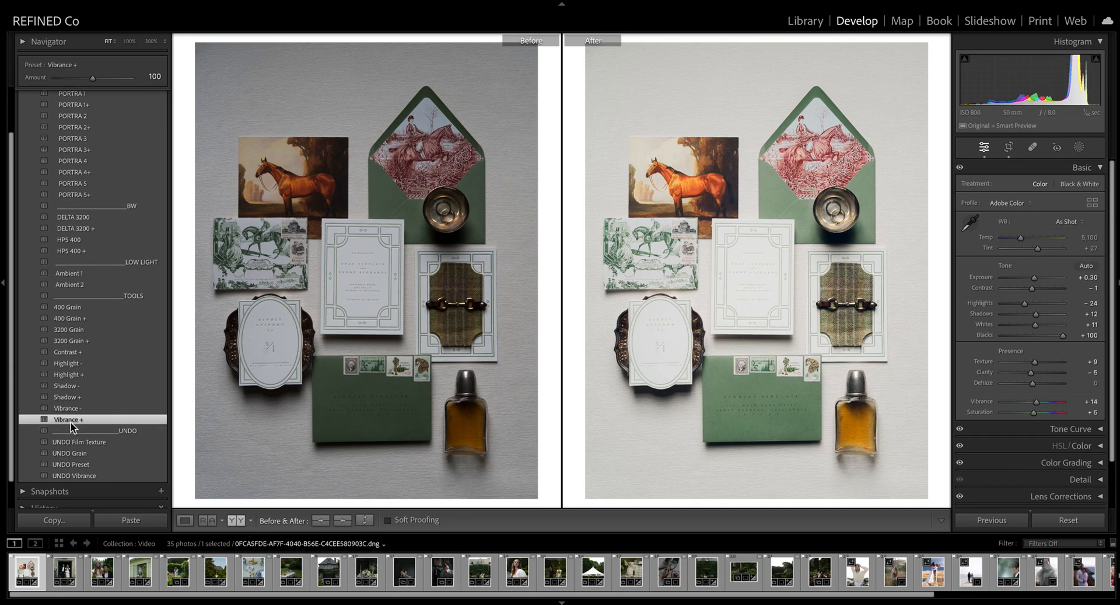
{"action": "key", "text": "ctrl+z"}
{"action": "key", "text": "ctrl+z"}
{"action": "key", "text": "ctrl+z"}
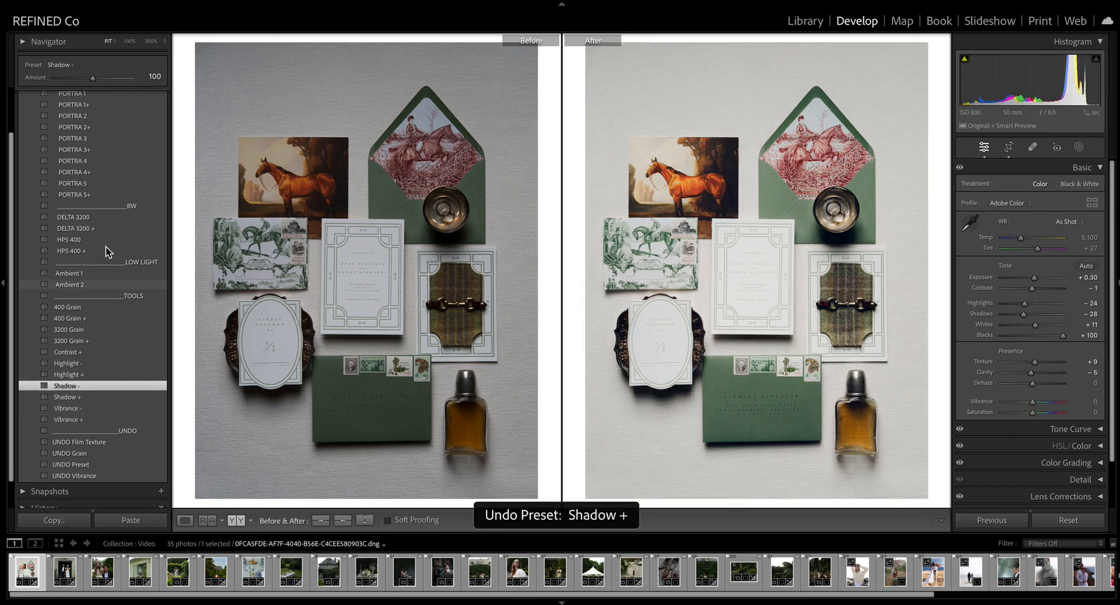
- Reapply the 2.0 group's PORTRA 1 preset to the flat lay and set its Temp to 5,120
{"action": "scroll", "coordinate": [107, 251], "scroll_direction": "up", "scroll_amount": 2}
{"action": "left_click", "coordinate": [71, 131]}
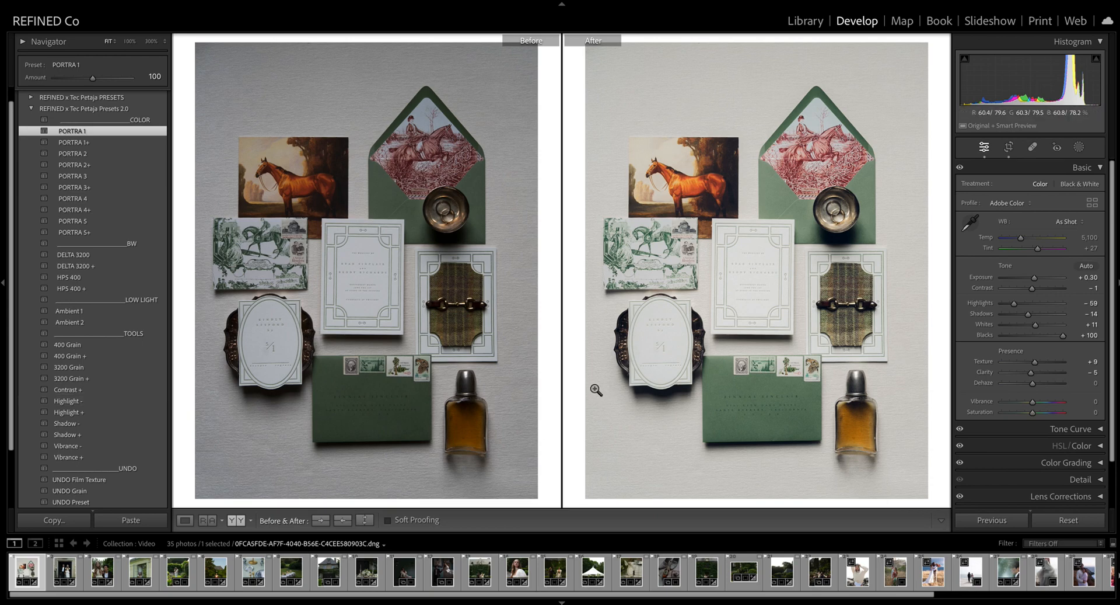
{"action": "left_click_drag", "start_coordinate": [1020, 242], "coordinate": [1024, 244]}
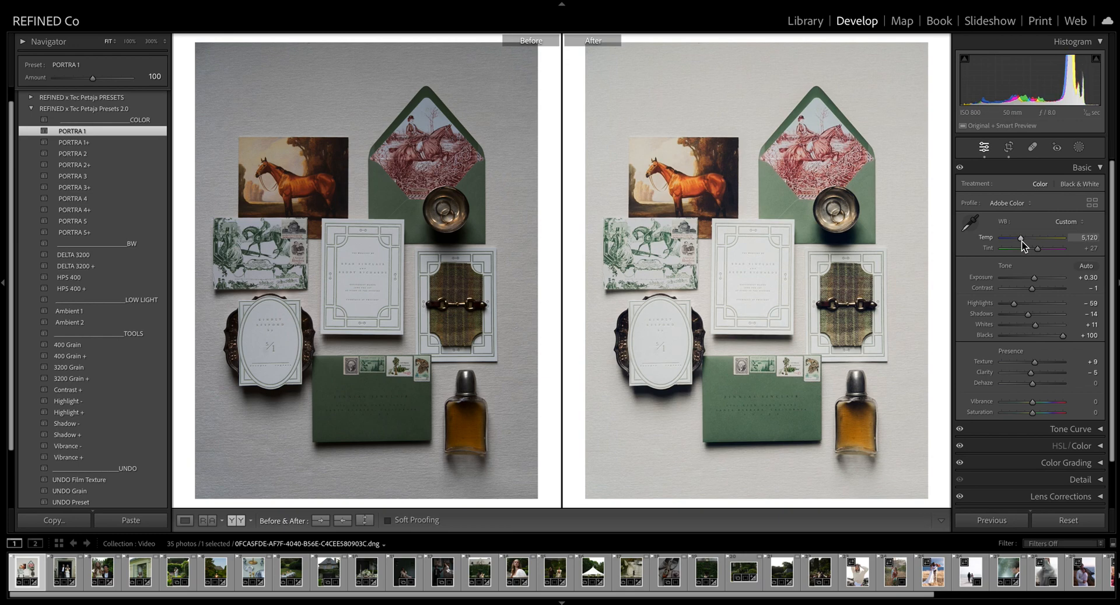
- Open the doorway photo of the couple, set white balance to Auto, and fine-tune it to Temp 5,409 and Tint +20
{"action": "key", "text": "Right"}
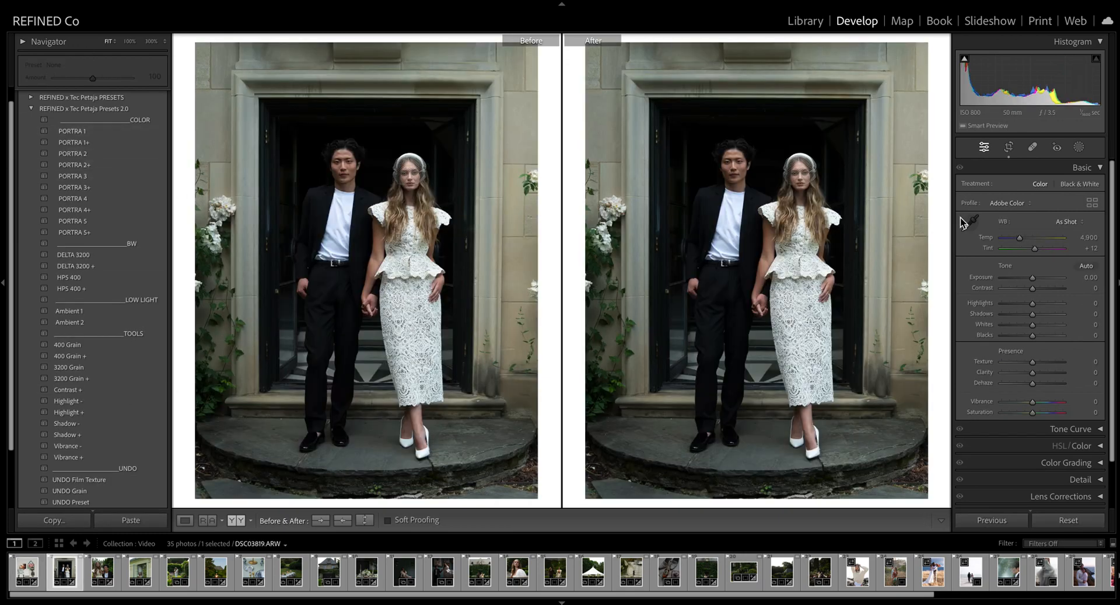
{"action": "left_click", "coordinate": [1068, 222]}
{"action": "left_click", "coordinate": [1069, 233]}
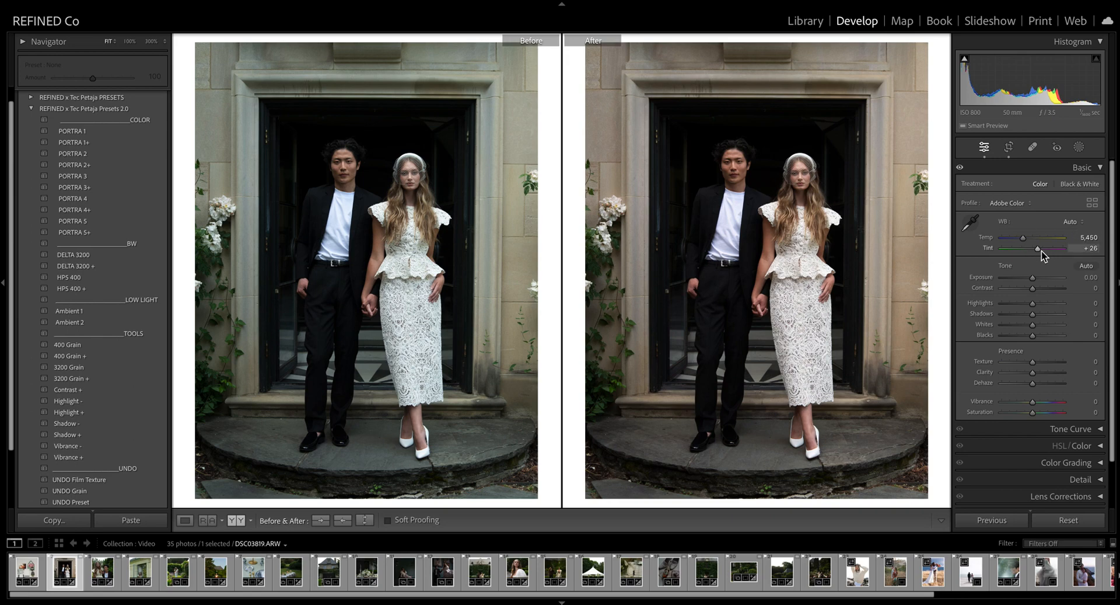
{"action": "left_click_drag", "start_coordinate": [1039, 253], "coordinate": [1038, 252]}
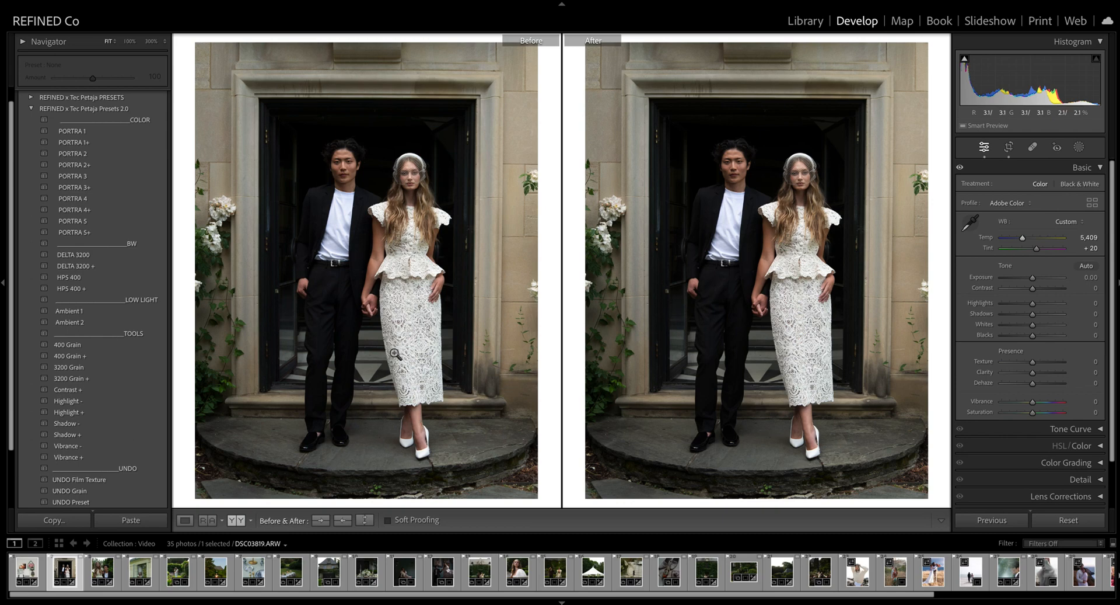
- Try the 2.0 presets PORTRA 1 through PORTRA 5 on the doorway photo and settle on PORTRA 1
{"action": "left_click", "coordinate": [85, 133]}
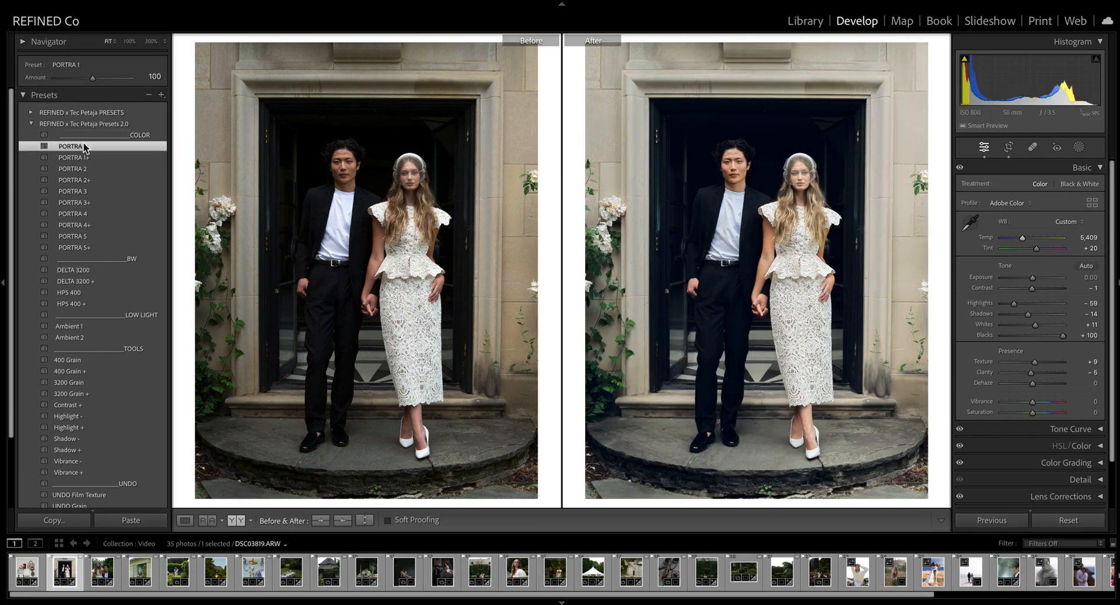
{"action": "left_click", "coordinate": [81, 170]}
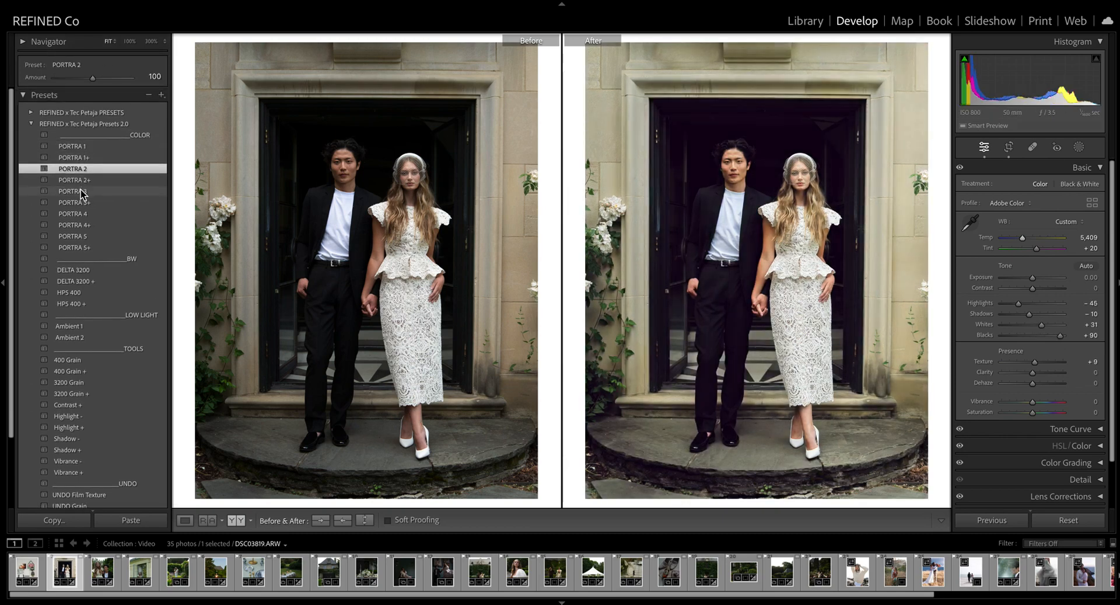
{"action": "left_click", "coordinate": [81, 192]}
{"action": "scroll", "coordinate": [71, 213], "scroll_direction": "down", "scroll_amount": 1}
{"action": "left_click", "coordinate": [74, 212]}
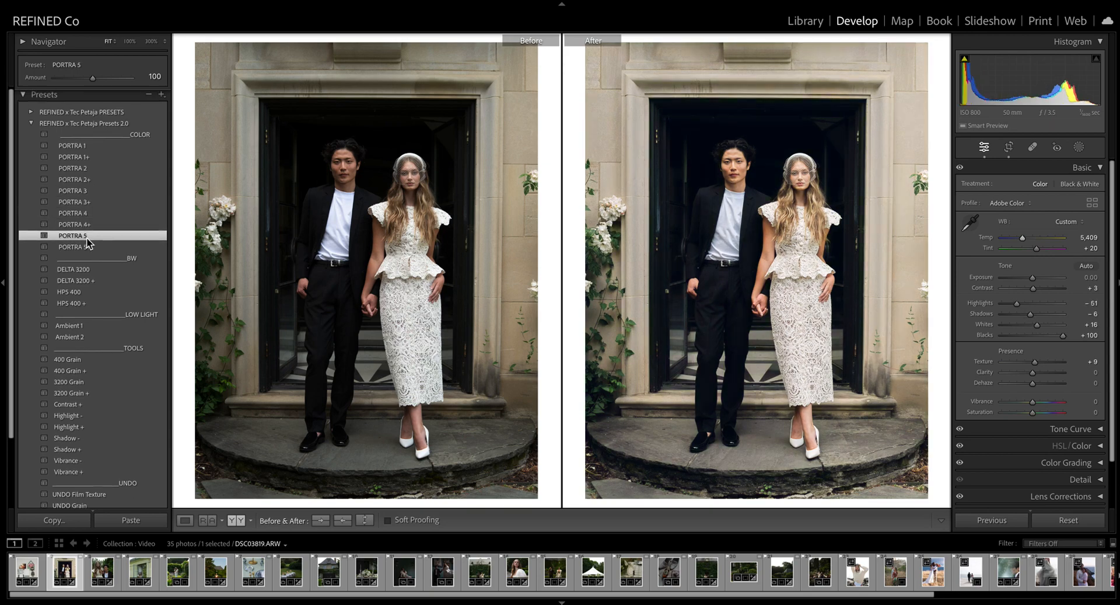
{"action": "scroll", "coordinate": [80, 146], "scroll_direction": "up", "scroll_amount": 1}
{"action": "left_click", "coordinate": [77, 147]}
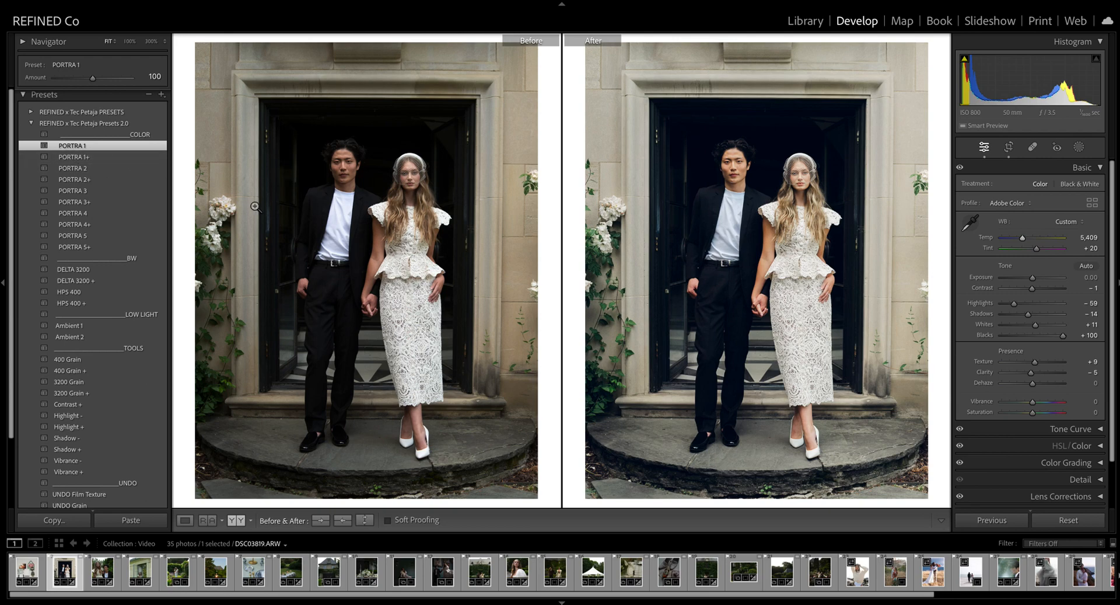
- Copy the doorway photo's current settings to the Before view and apply the Shadow + tool preset
{"action": "left_click", "coordinate": [342, 520]}
{"action": "scroll", "coordinate": [68, 448], "scroll_direction": "down", "scroll_amount": 1}
{"action": "scroll", "coordinate": [73, 440], "scroll_direction": "down", "scroll_amount": 1}
{"action": "left_click", "coordinate": [75, 448]}
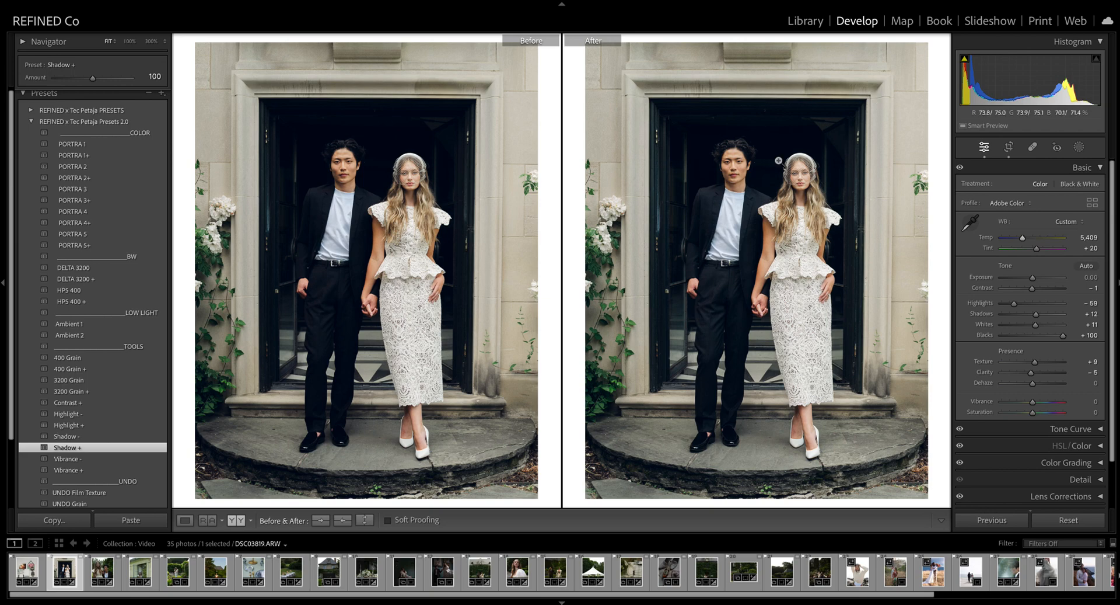
- Compare the before and after shadow detail on the groom's suit and both faces at close range
{"action": "left_click", "coordinate": [711, 231]}
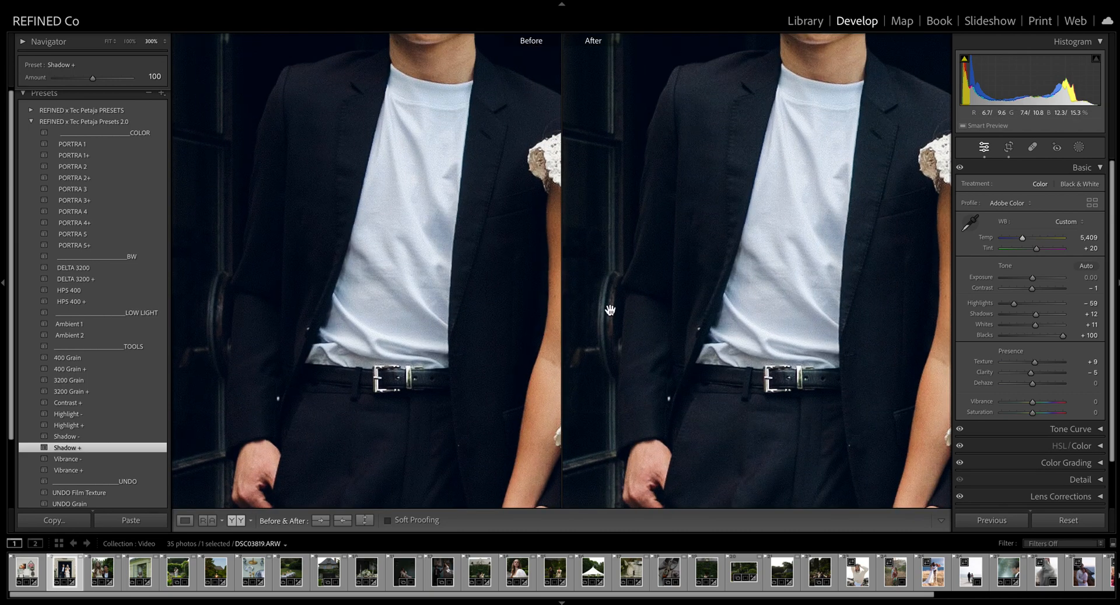
{"action": "left_click_drag", "start_coordinate": [868, 246], "coordinate": [752, 357]}
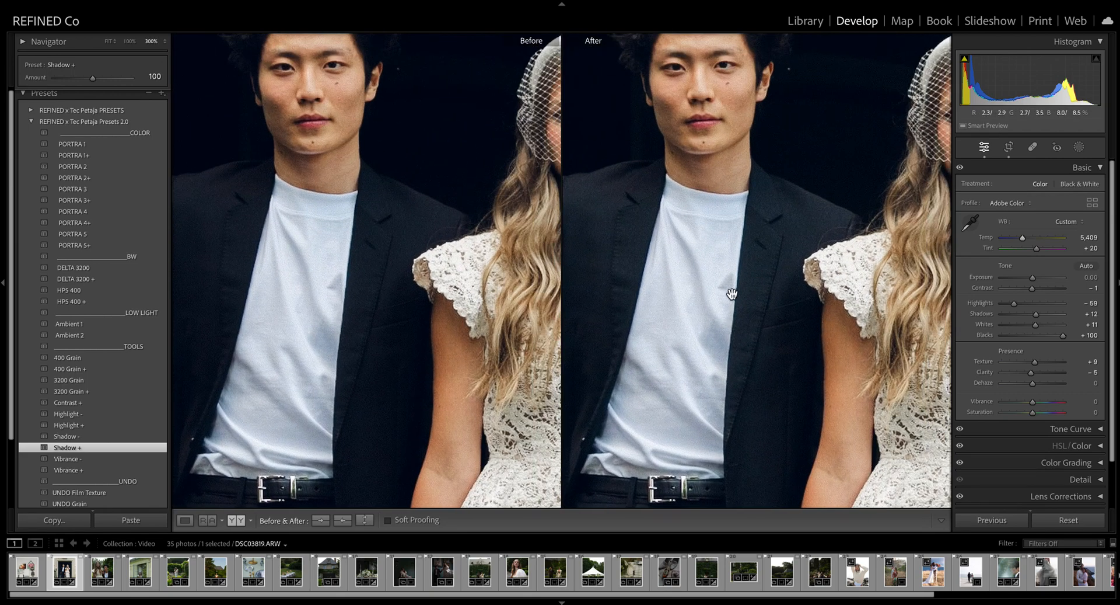
{"action": "left_click_drag", "start_coordinate": [819, 307], "coordinate": [789, 263]}
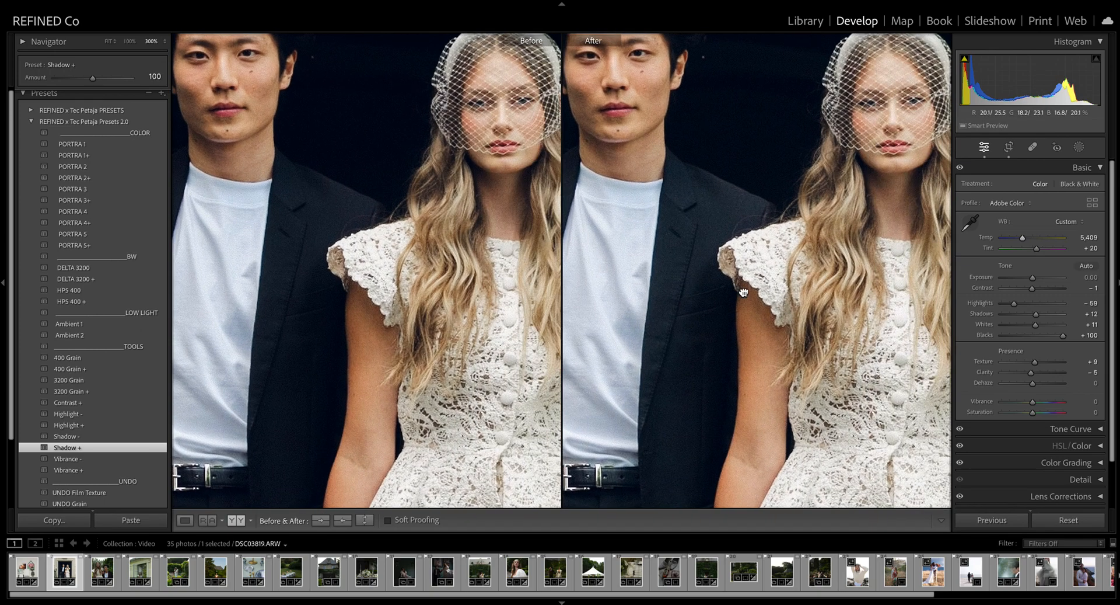
{"action": "left_click_drag", "start_coordinate": [590, 265], "coordinate": [627, 287]}
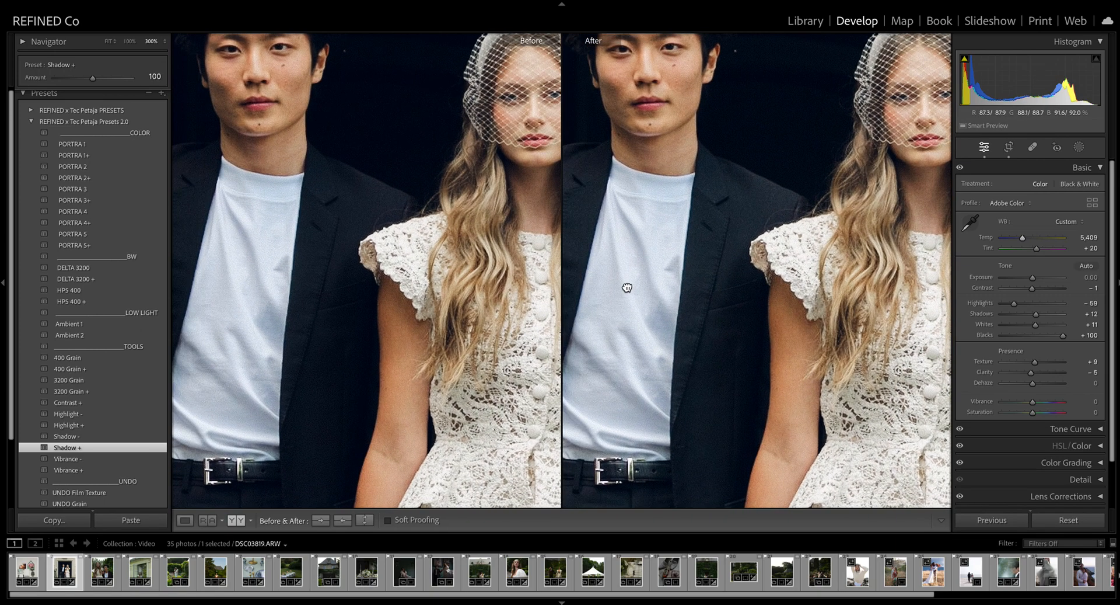
{"action": "left_click_drag", "start_coordinate": [738, 241], "coordinate": [664, 319]}
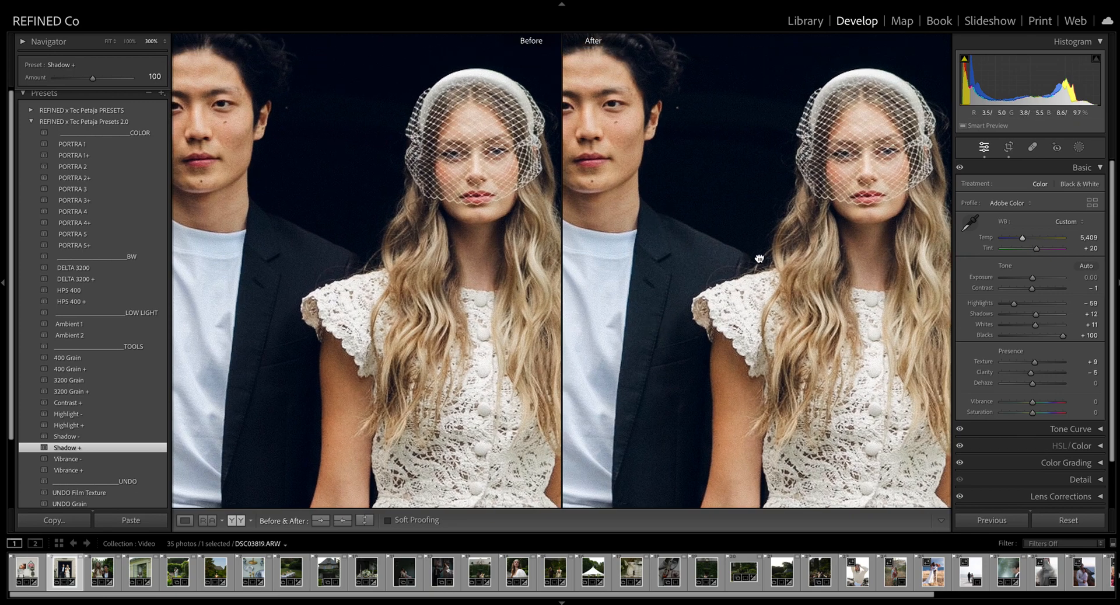
{"action": "left_click_drag", "start_coordinate": [759, 258], "coordinate": [715, 255]}
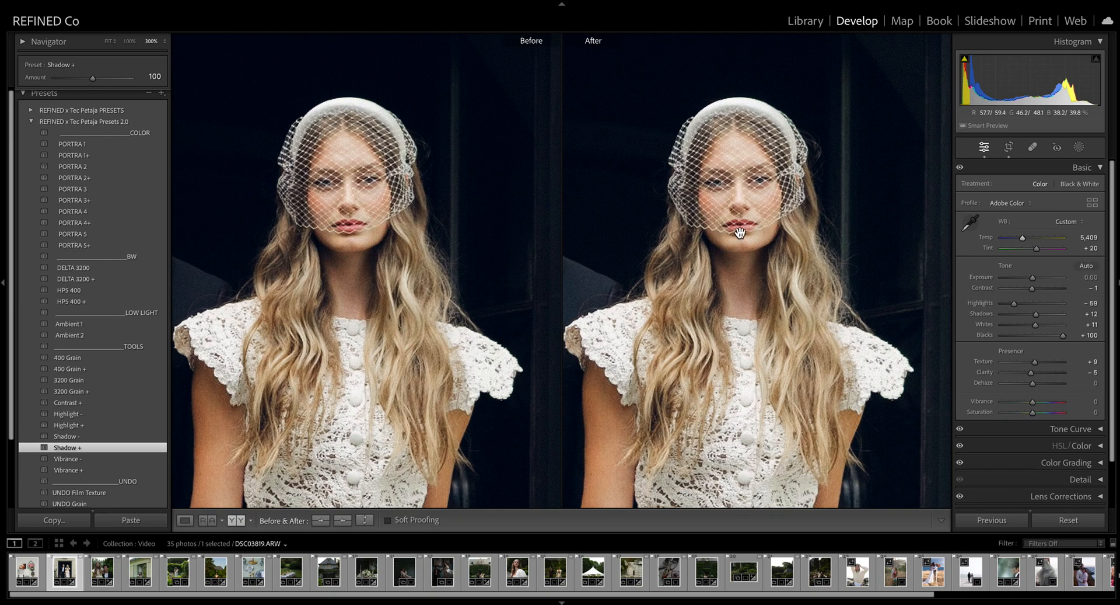
{"action": "left_click", "coordinate": [740, 232]}
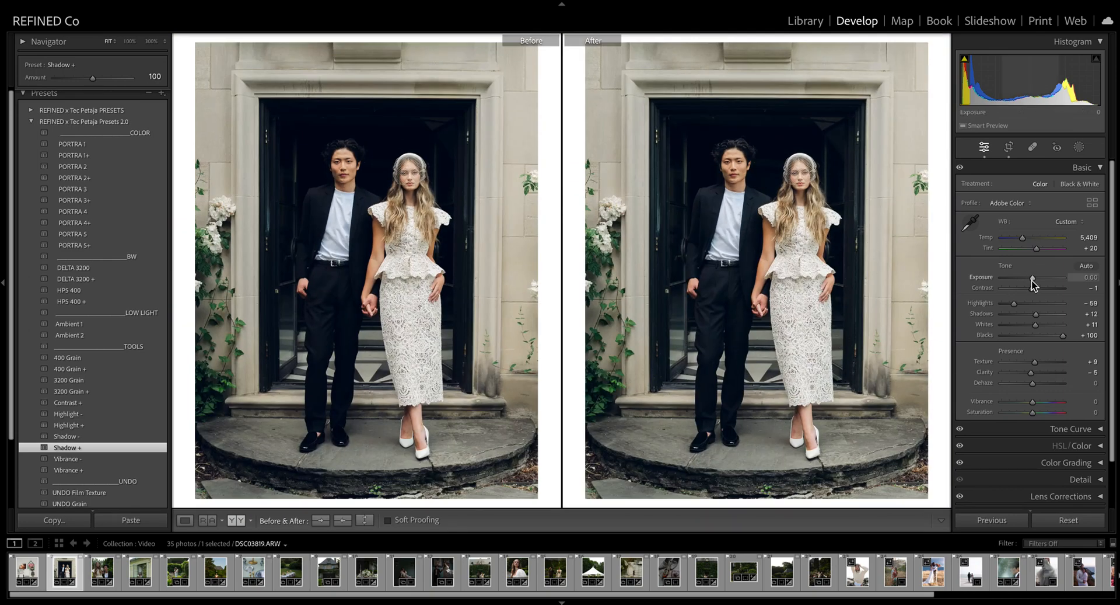
- Set the doorway photo's Exposure to +0.15, Temp to 5,292 and Tint to +30
{"action": "left_click_drag", "start_coordinate": [1033, 278], "coordinate": [1035, 278]}
{"action": "left_click_drag", "start_coordinate": [1022, 239], "coordinate": [1020, 240]}
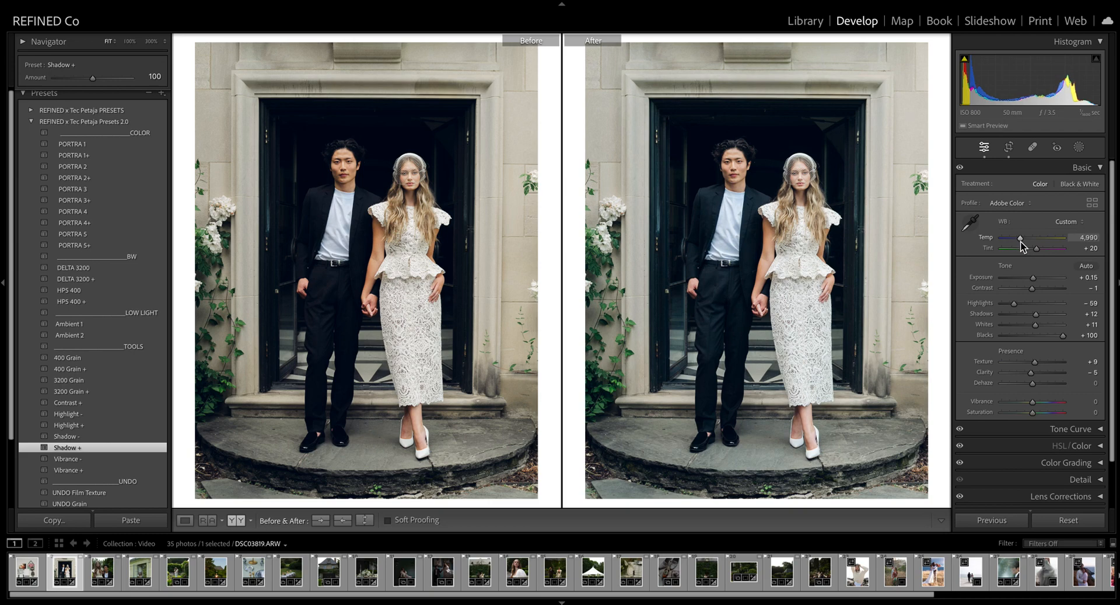
{"action": "key", "text": "ctrl+z"}
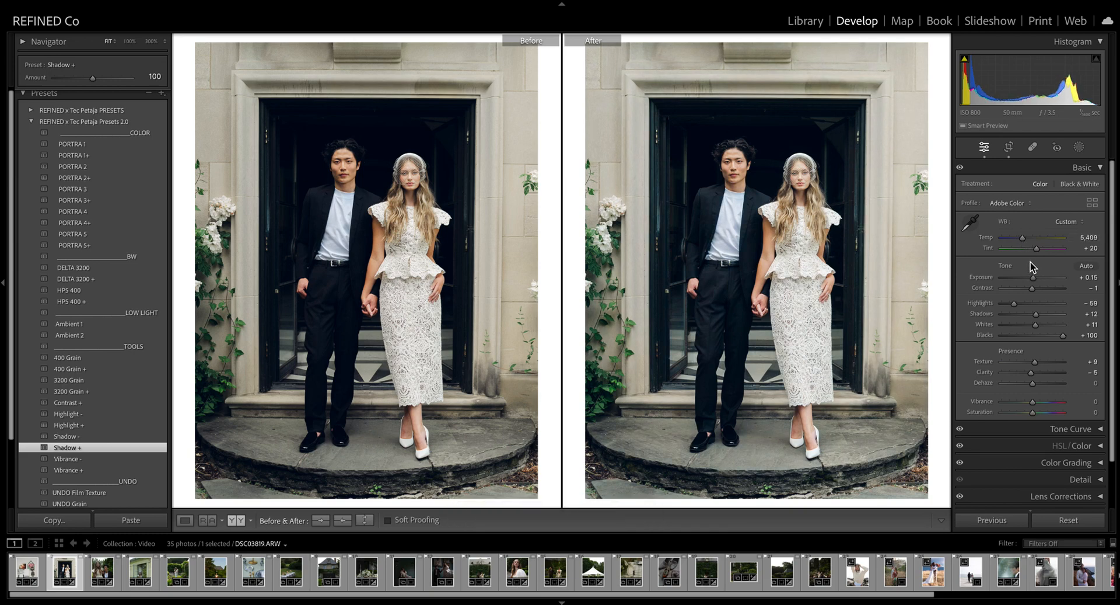
{"action": "left_click_drag", "start_coordinate": [1023, 238], "coordinate": [1022, 238]}
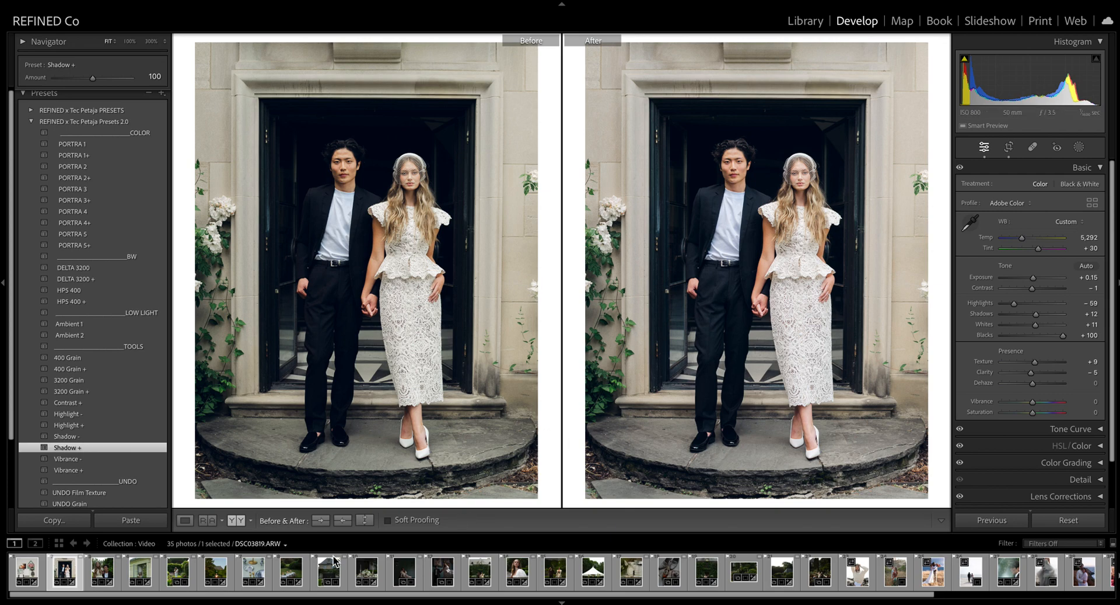
- Open the garden portrait of the couple, set white balance to Auto and raise Exposure to +0.45
{"action": "left_click", "coordinate": [102, 571]}
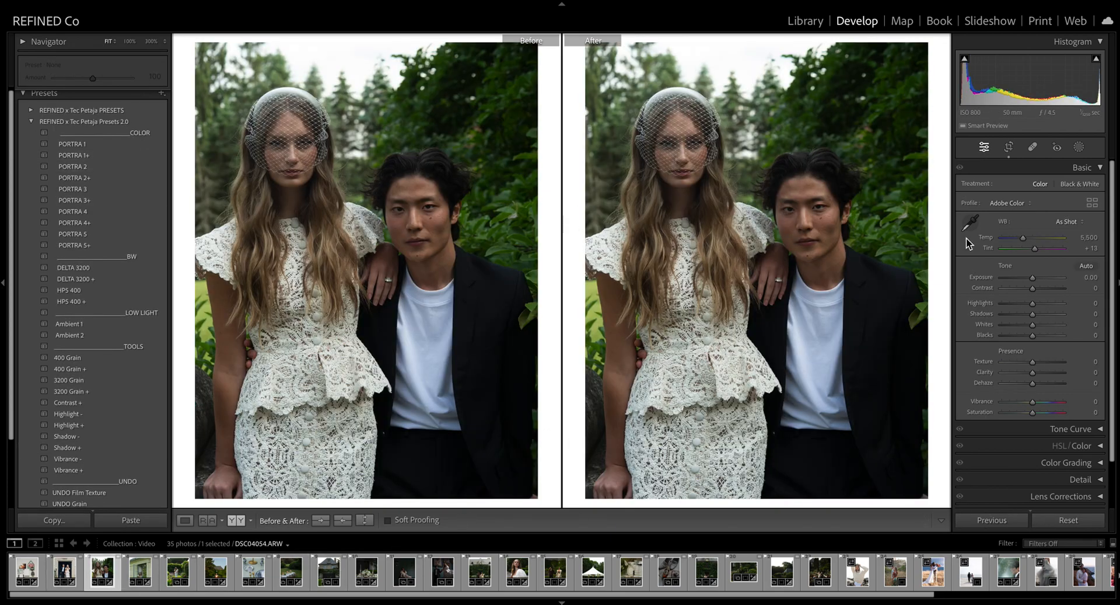
{"action": "left_click", "coordinate": [1070, 225]}
{"action": "left_click", "coordinate": [1069, 233]}
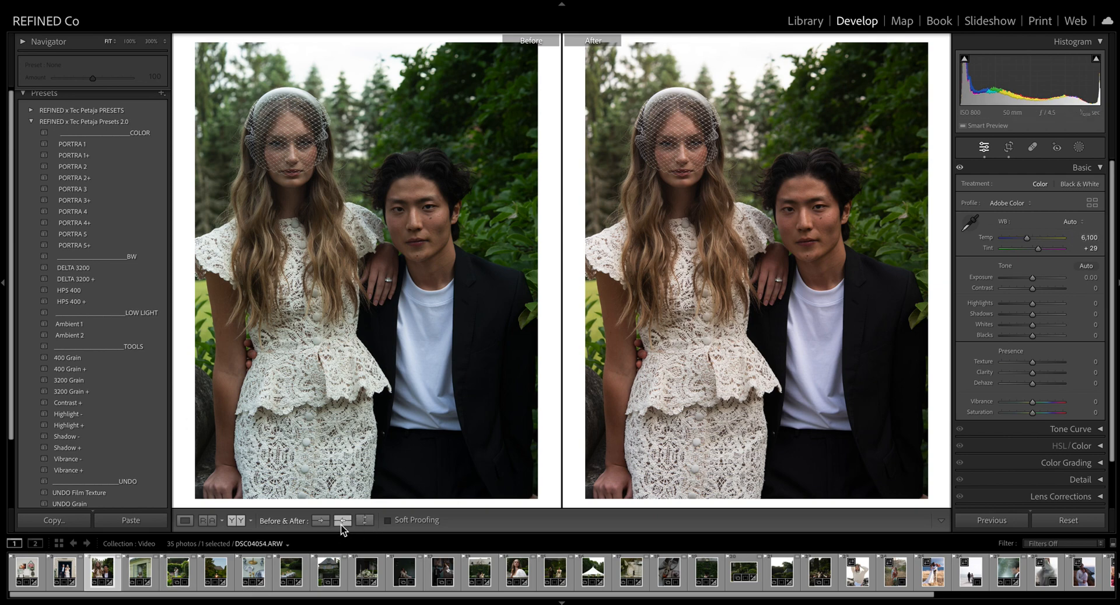
{"action": "left_click_drag", "start_coordinate": [1033, 279], "coordinate": [1036, 279]}
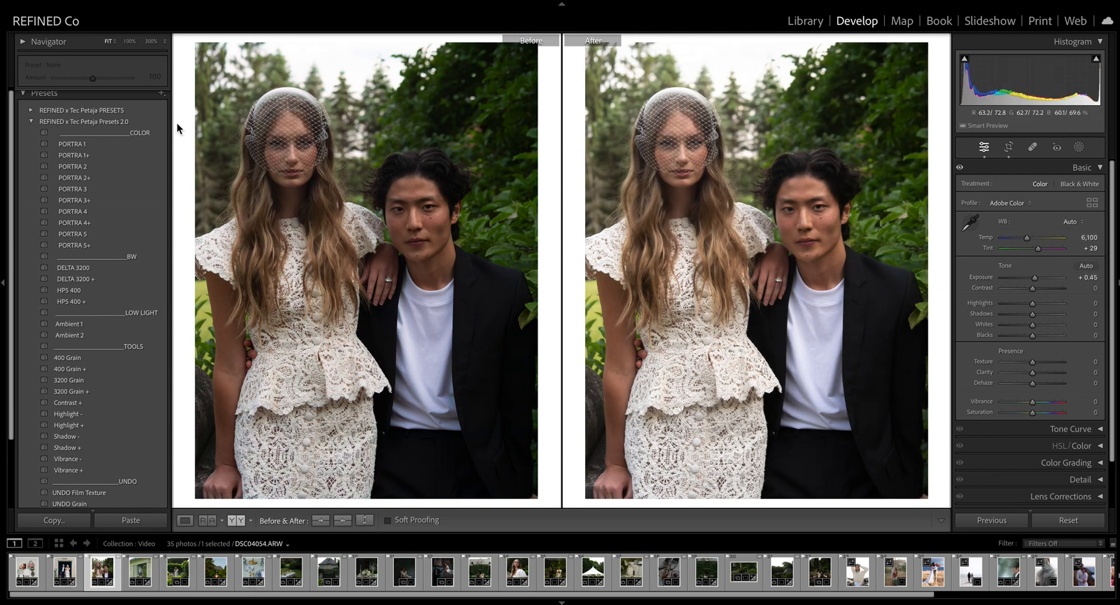
- Try the 2.0 presets PORTRA 1 through PORTRA 5 on the garden portrait and settle on PORTRA 3
{"action": "left_click", "coordinate": [82, 144]}
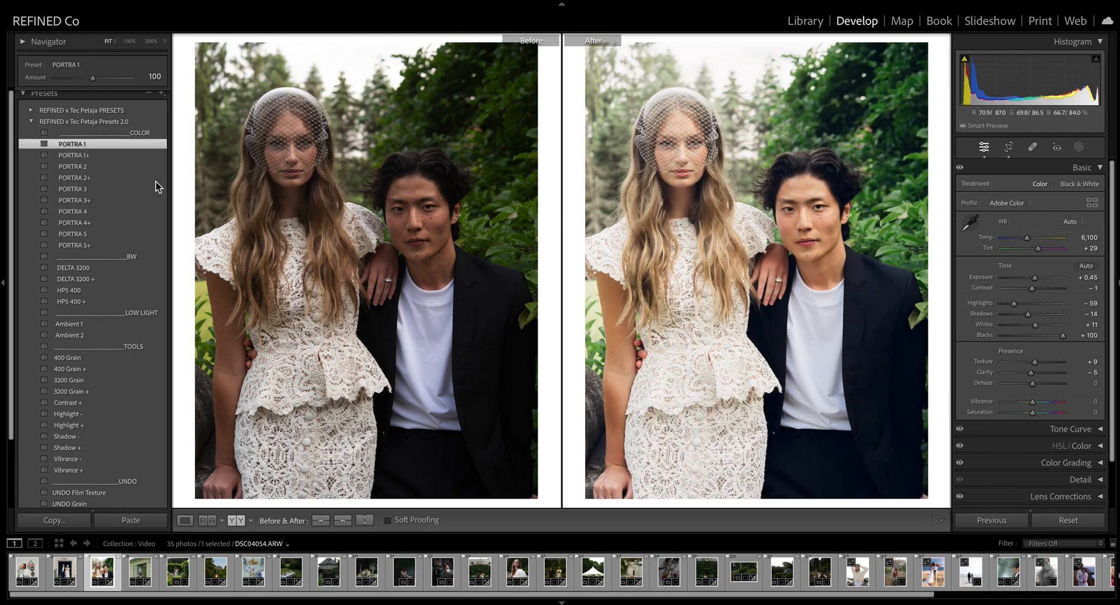
{"action": "left_click", "coordinate": [71, 168]}
{"action": "left_click", "coordinate": [70, 189]}
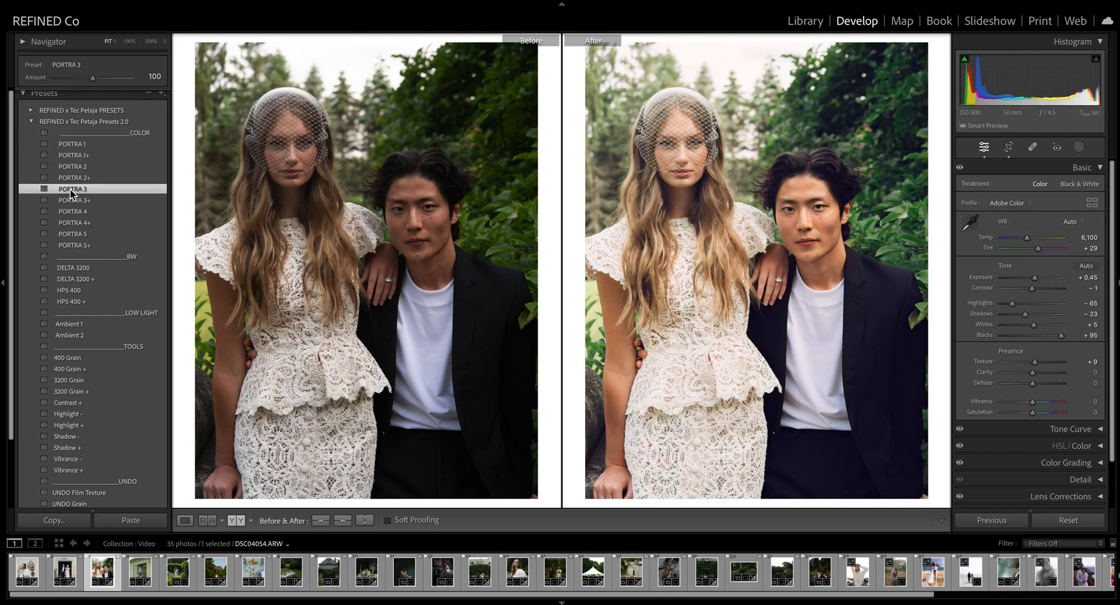
{"action": "left_click", "coordinate": [77, 211]}
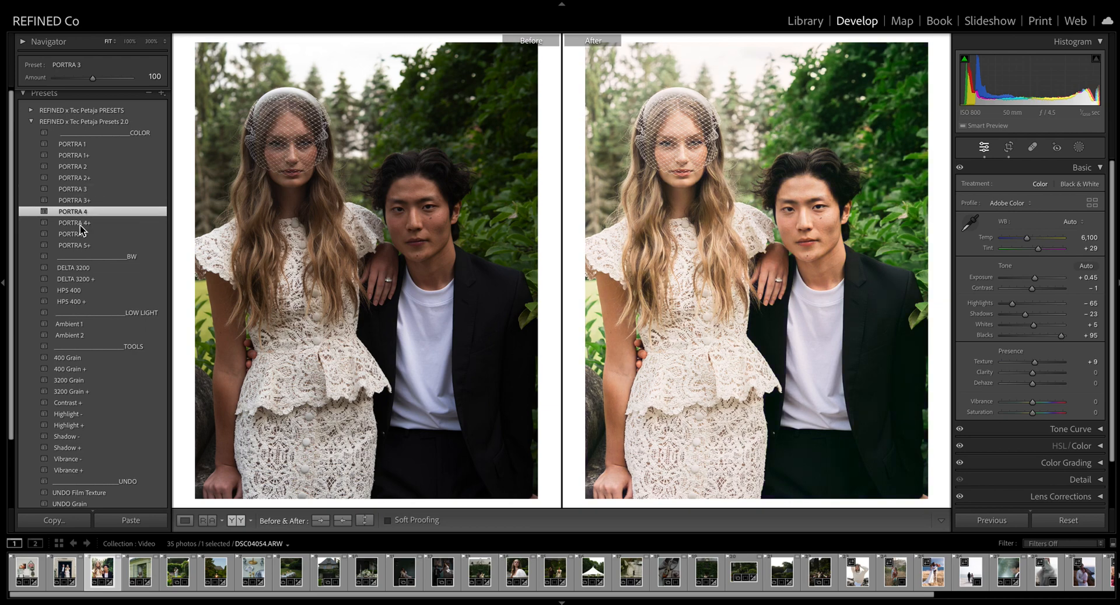
{"action": "left_click", "coordinate": [79, 233]}
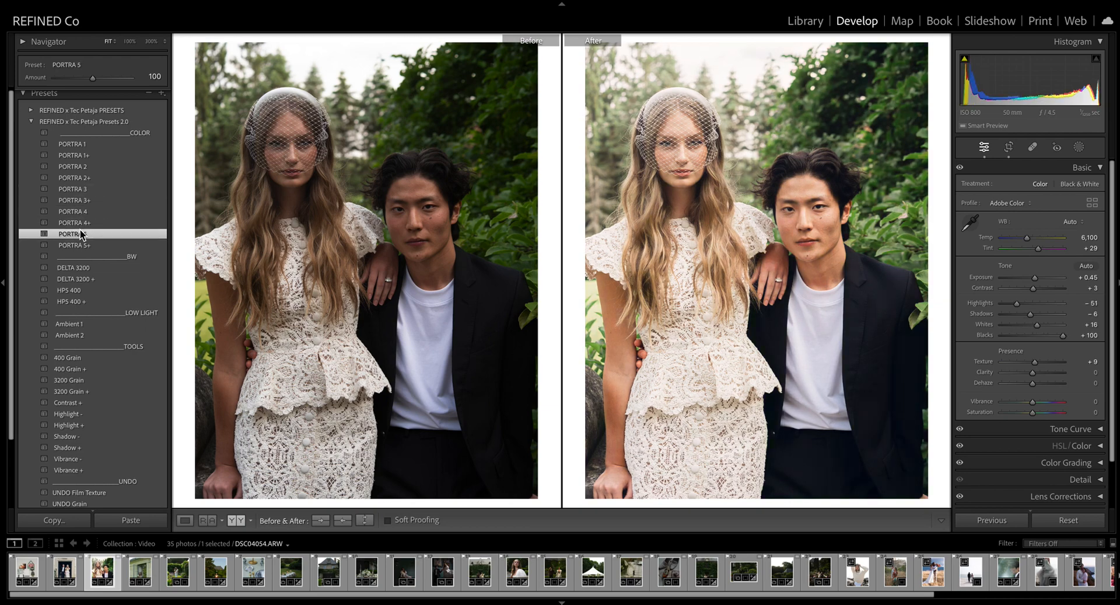
{"action": "left_click", "coordinate": [79, 189]}
- Set the garden portrait's Exposure to +0.65, Temp to 5,727 and Contrast to +4, and check both faces up close
{"action": "left_click_drag", "start_coordinate": [1035, 279], "coordinate": [1037, 280]}
{"action": "left_click_drag", "start_coordinate": [1022, 238], "coordinate": [1025, 239]}
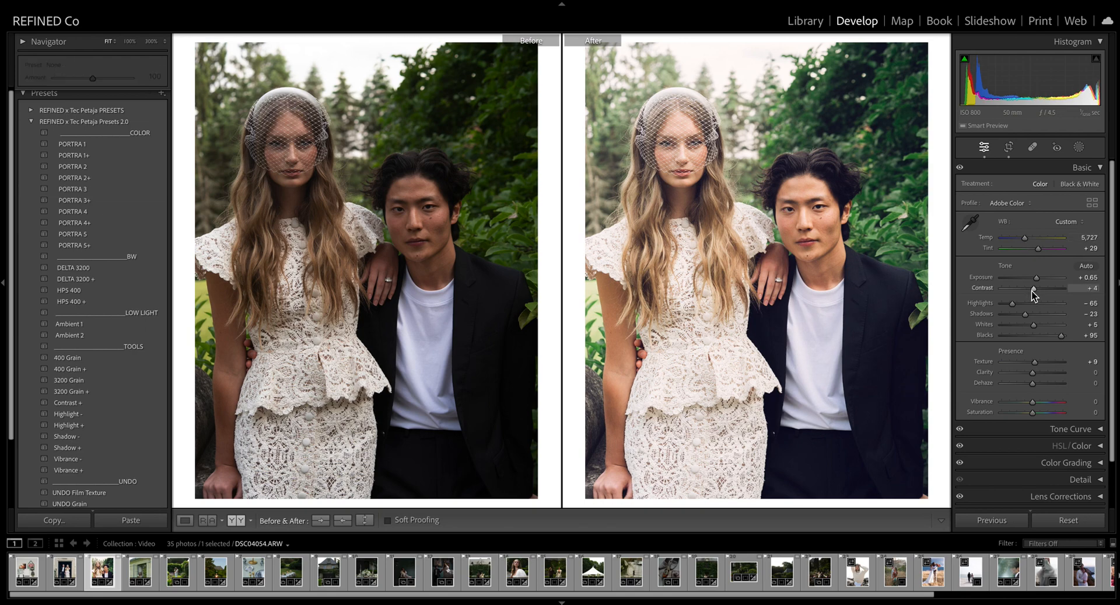
{"action": "left_click", "coordinate": [800, 314]}
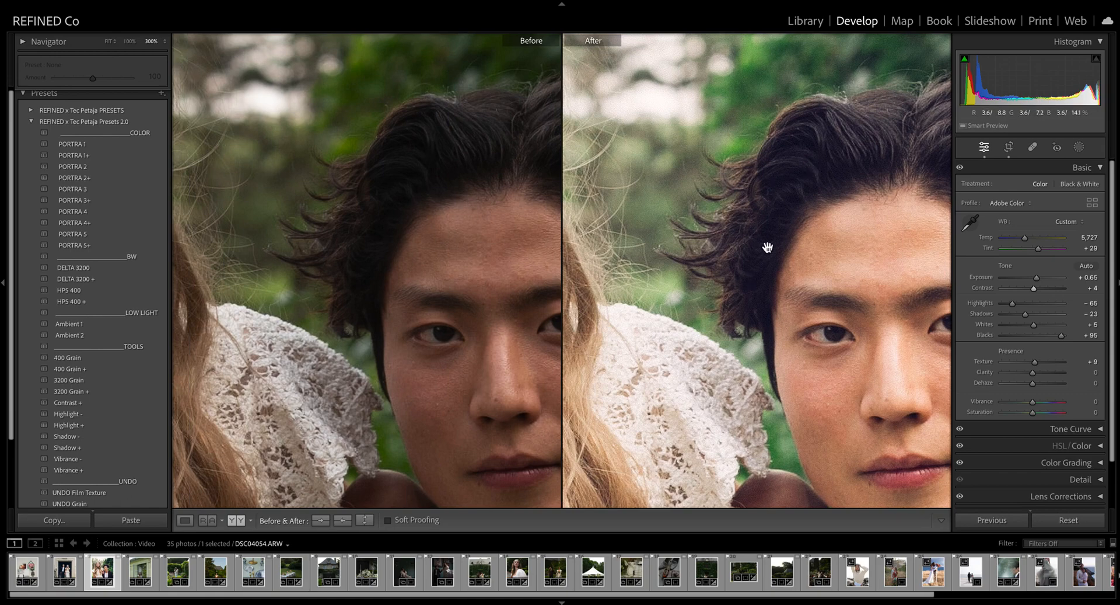
{"action": "scroll", "coordinate": [724, 199], "scroll_direction": "left", "scroll_amount": 10}
{"action": "scroll", "coordinate": [741, 238], "scroll_direction": "left", "scroll_amount": 5}
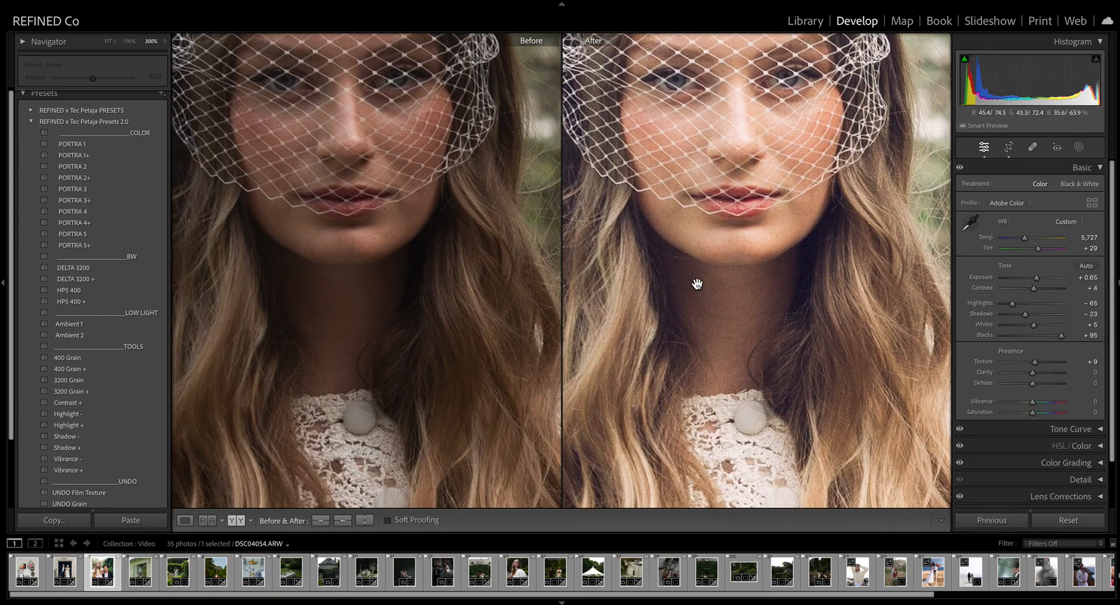
{"action": "left_click", "coordinate": [818, 332]}
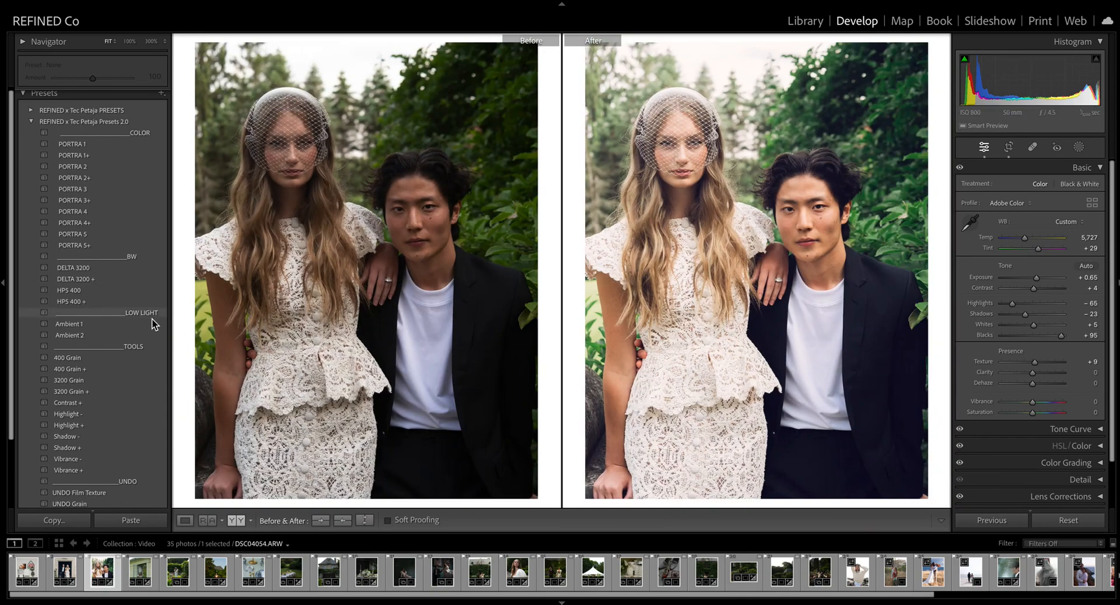
- Try the Contrast + tool preset on the garden portrait and undo it
{"action": "left_click", "coordinate": [81, 403]}
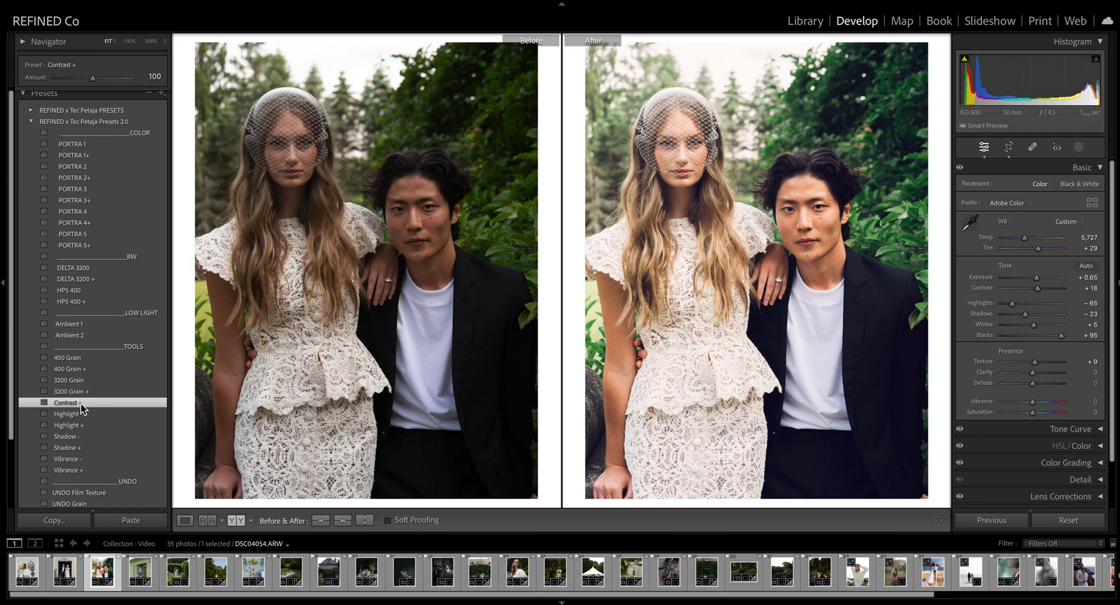
{"action": "key", "text": "ctrl+z"}
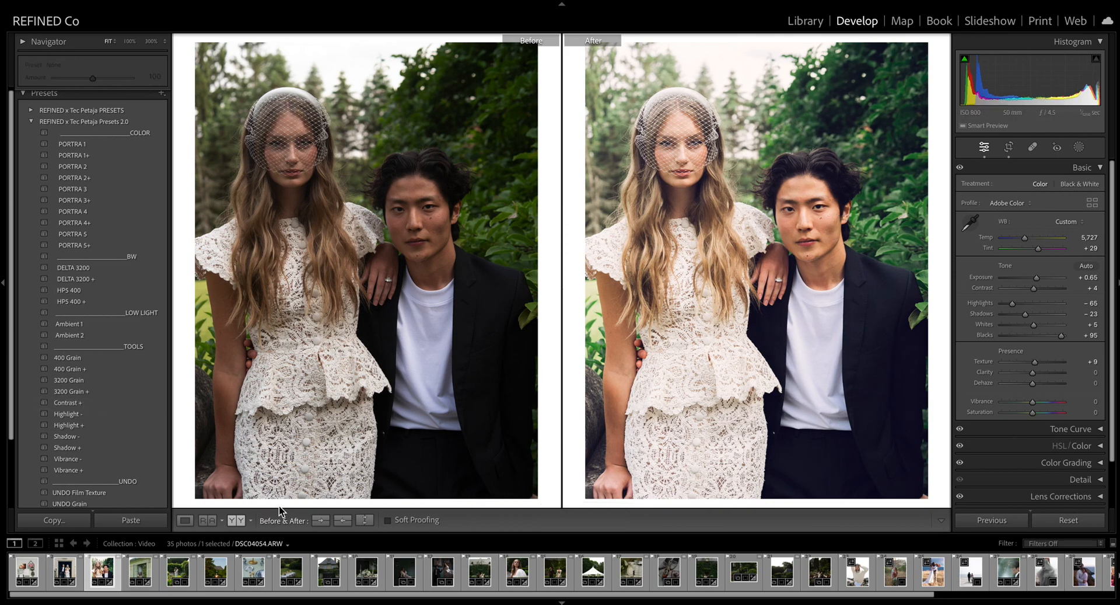
- Open the photo of the bride leaning out of the window and set its white balance to Auto
{"action": "key", "text": "Right"}
{"action": "left_click", "coordinate": [1067, 221]}
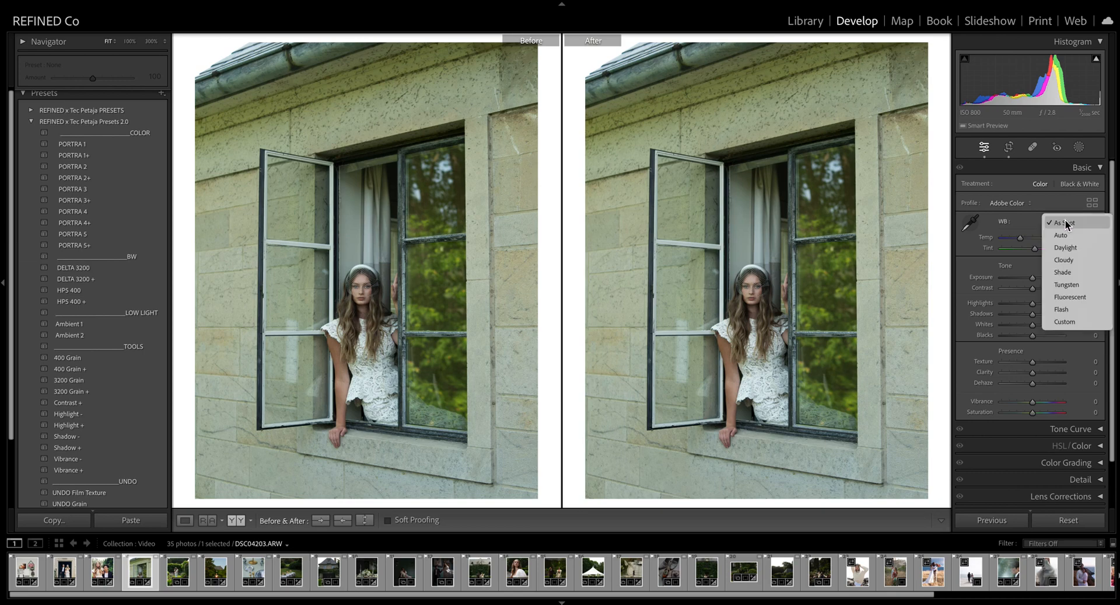
{"action": "left_click", "coordinate": [1069, 231]}
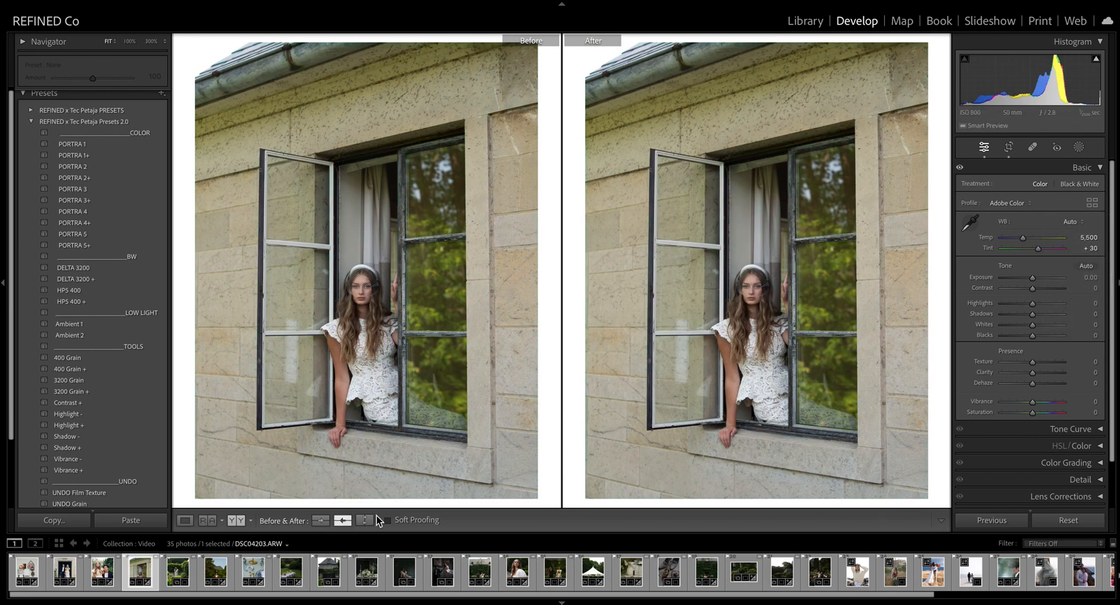
- Apply PORTRA 5 to the bride-in-the-window photo and set Exposure to -0.55, Temp to 5,304 and Contrast to +16
{"action": "left_click", "coordinate": [76, 238]}
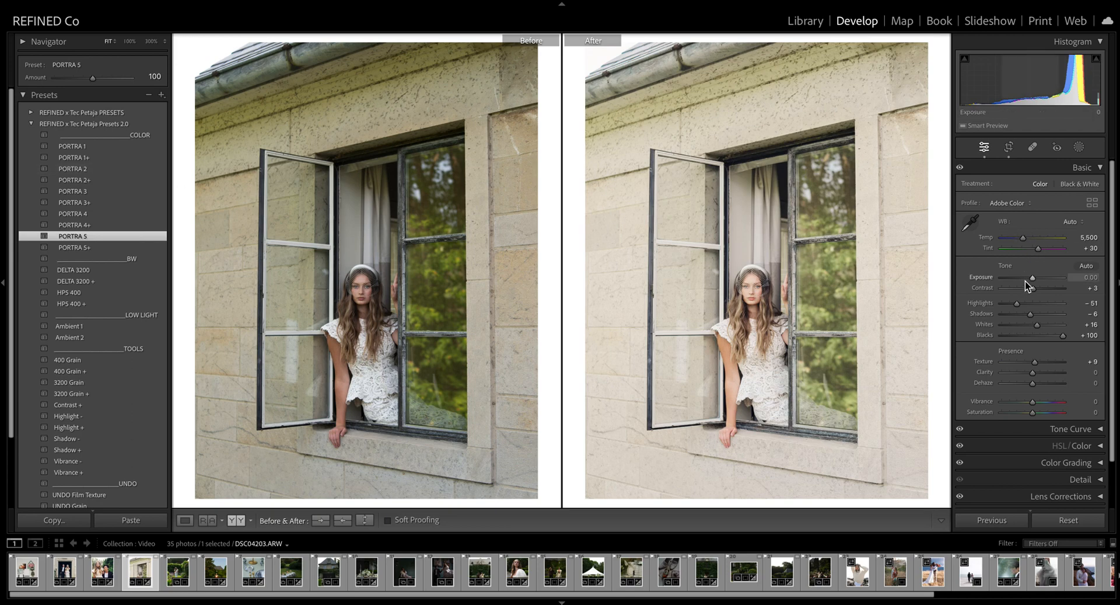
{"action": "left_click", "coordinate": [185, 519]}
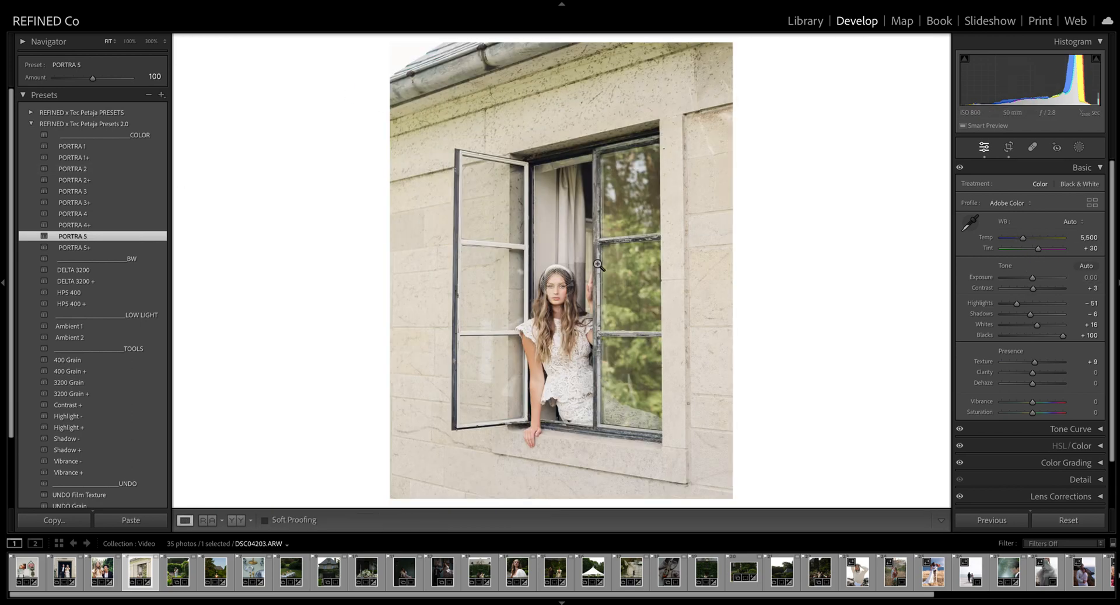
{"action": "left_click_drag", "start_coordinate": [1033, 278], "coordinate": [1031, 282]}
{"action": "left_click", "coordinate": [558, 318]}
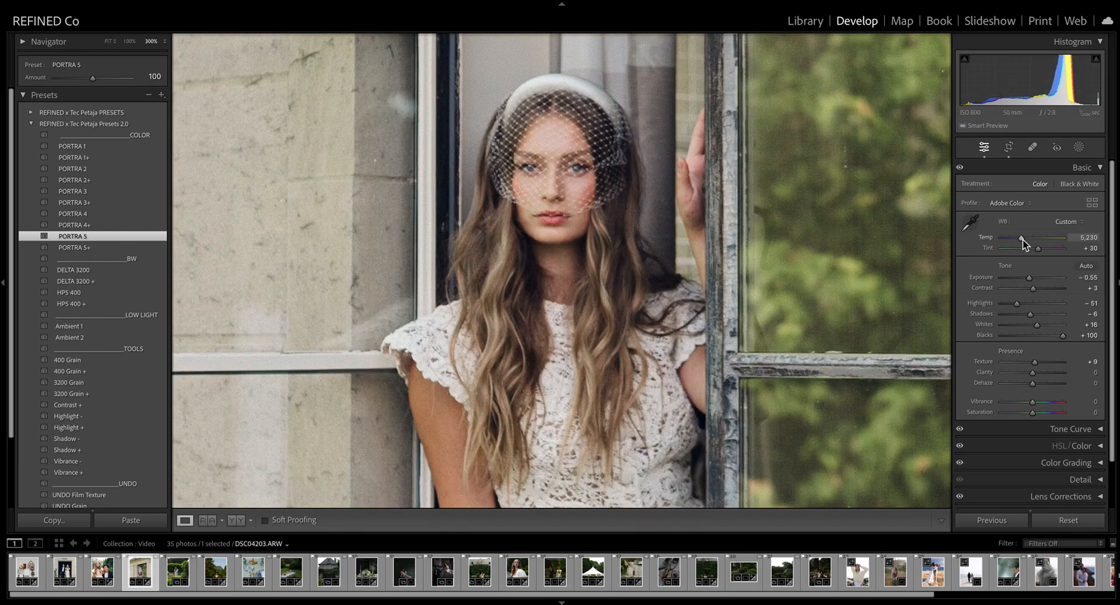
{"action": "left_click_drag", "start_coordinate": [1031, 291], "coordinate": [1035, 289]}
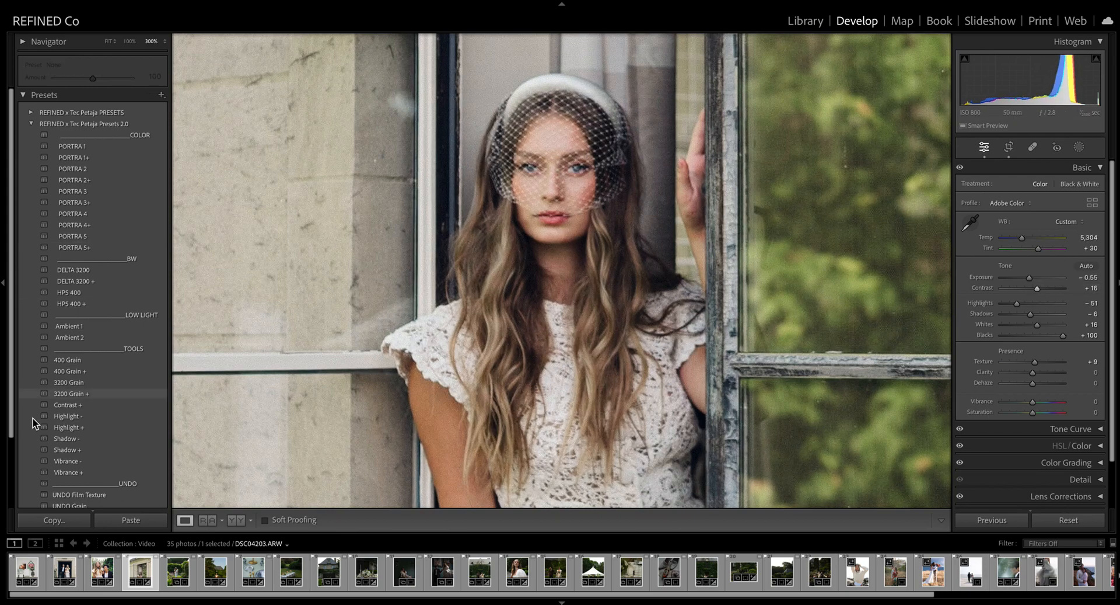
- Add the Vibrance + tool preset, set Exposure to -0.50 and Temp to 5,104, and compare the window photo before and after
{"action": "left_click", "coordinate": [74, 473]}
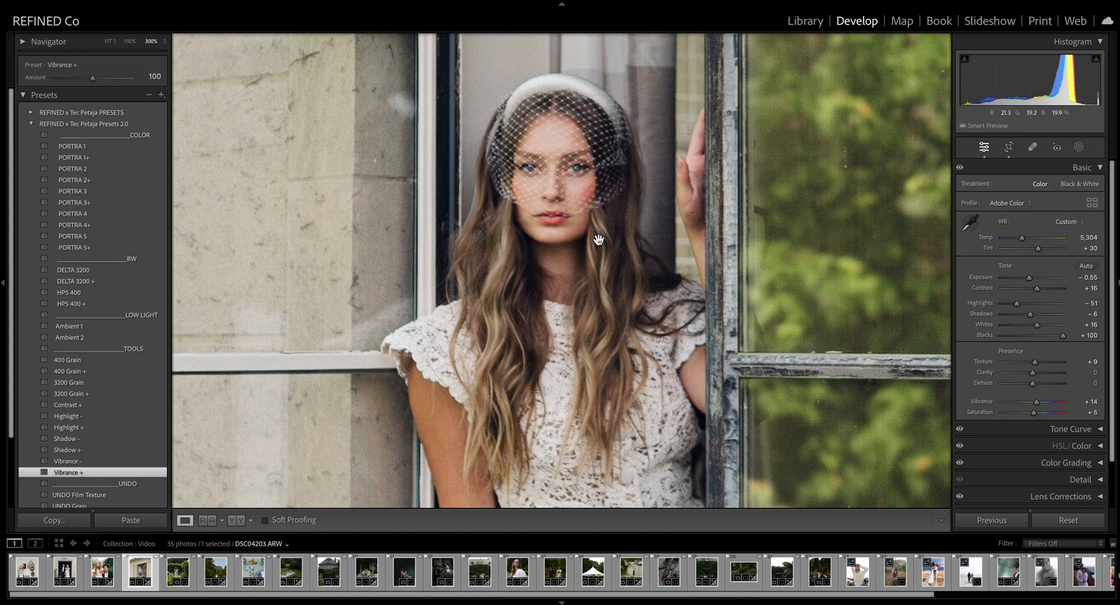
{"action": "left_click", "coordinate": [678, 327]}
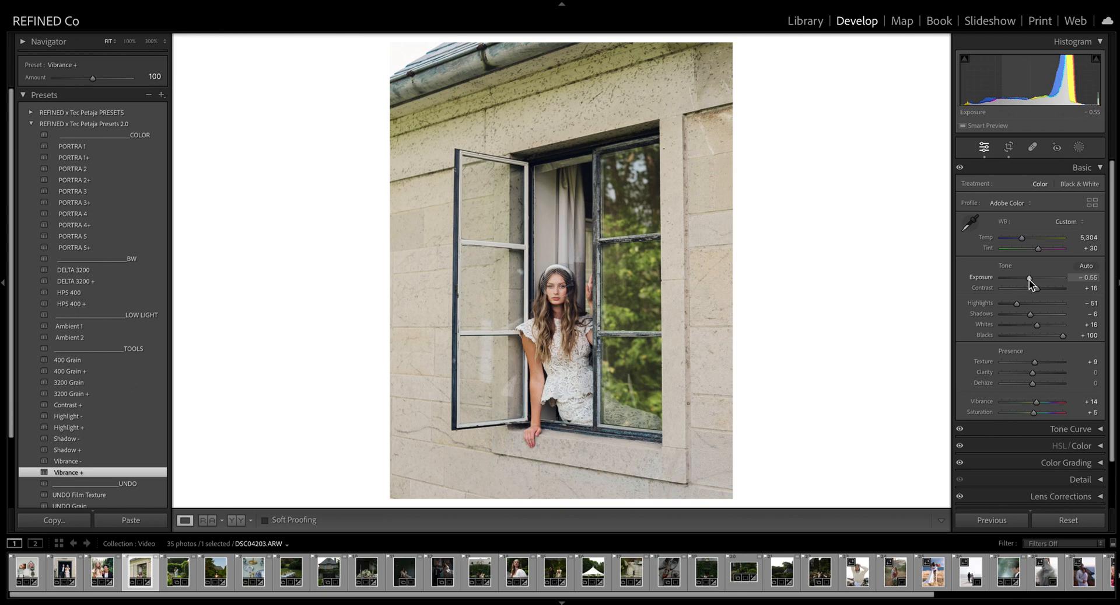
{"action": "key", "text": "Up"}
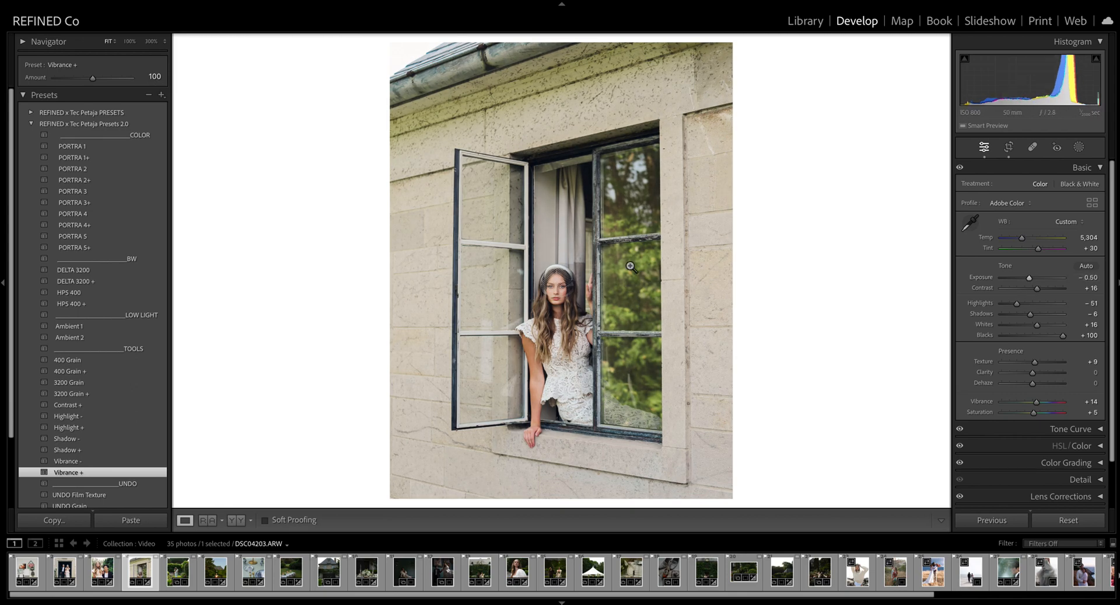
{"action": "left_click_drag", "start_coordinate": [1022, 240], "coordinate": [1020, 240]}
{"action": "left_click", "coordinate": [236, 519]}
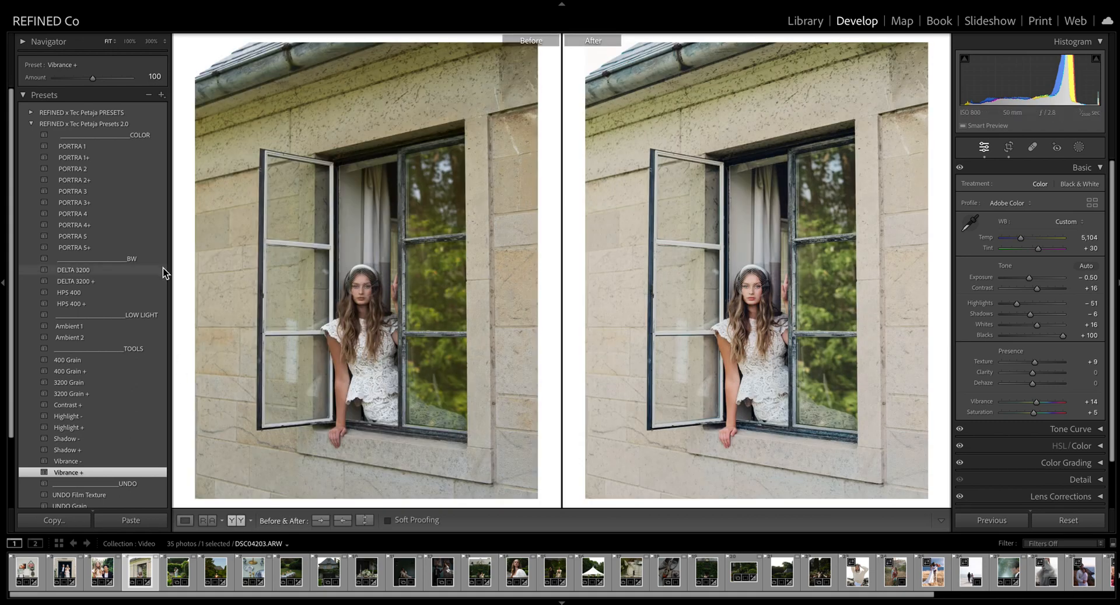
- Open the photo of the bride walking through the garden, apply PORTRA 1 and check her up close
{"action": "key", "text": "Right"}
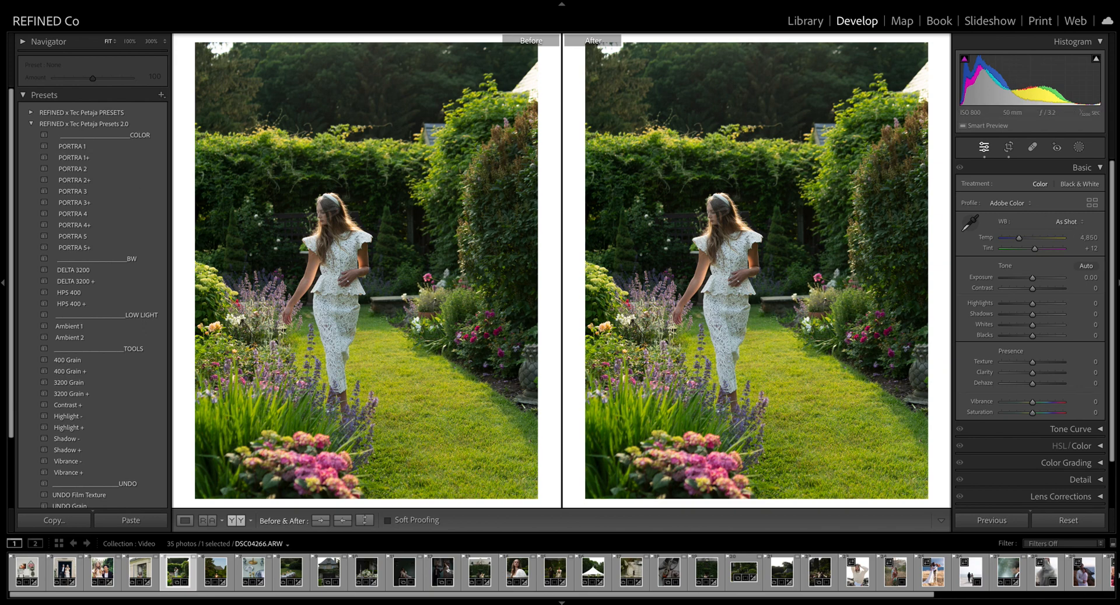
{"action": "left_click", "coordinate": [76, 146]}
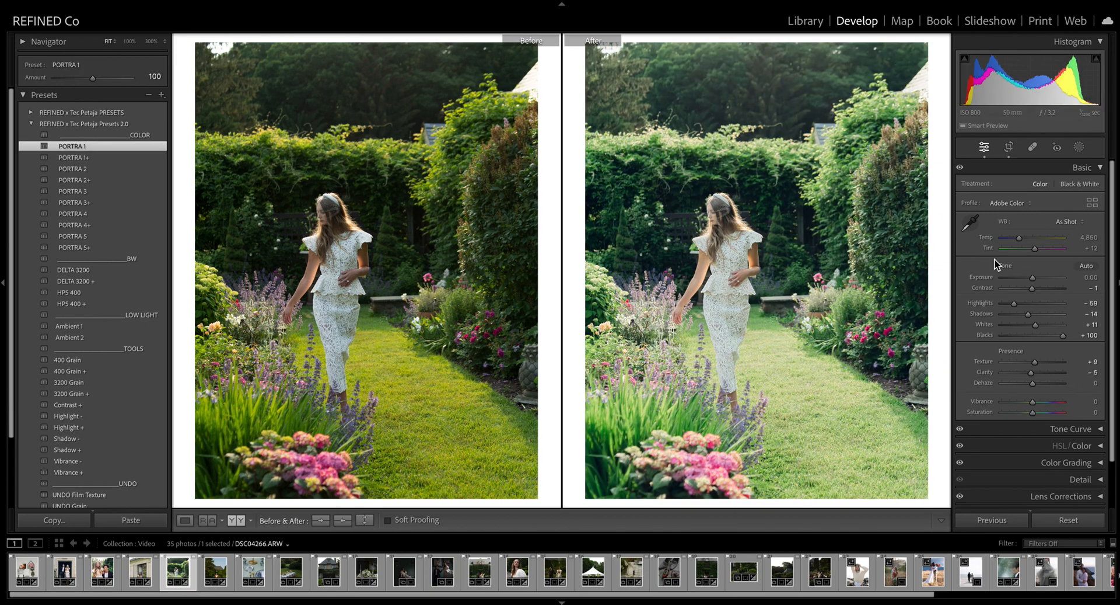
{"action": "left_click", "coordinate": [723, 229]}
{"action": "left_click_drag", "start_coordinate": [684, 273], "coordinate": [750, 283]}
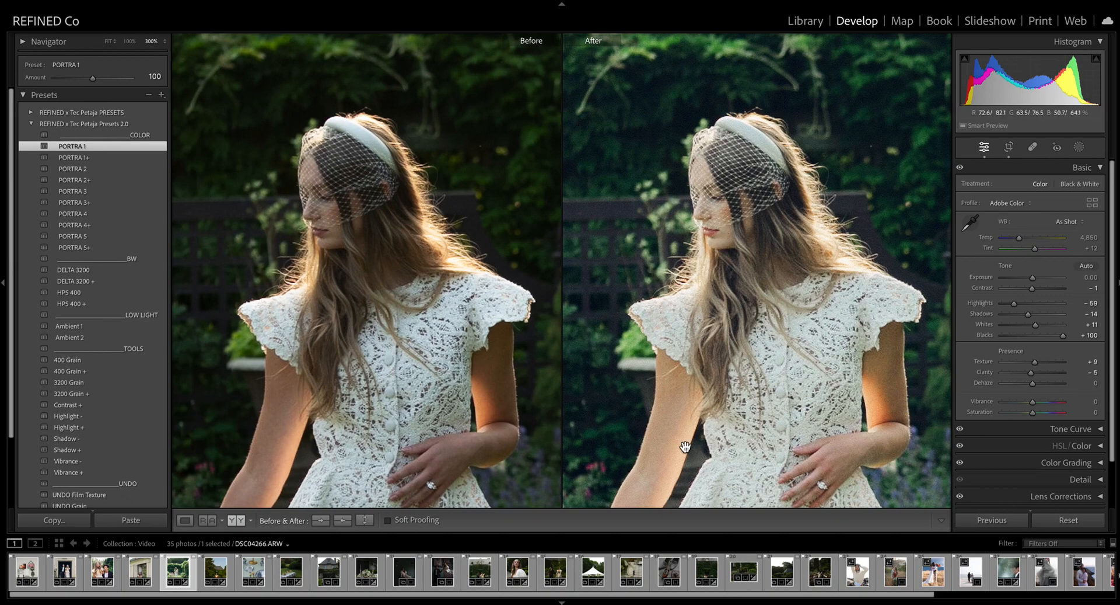
- Set the garden walk photo's Temp to 5,488, Tint to +36, Highlights to -74 and Exposure to -0.05
{"action": "left_click_drag", "start_coordinate": [1018, 239], "coordinate": [1038, 249]}
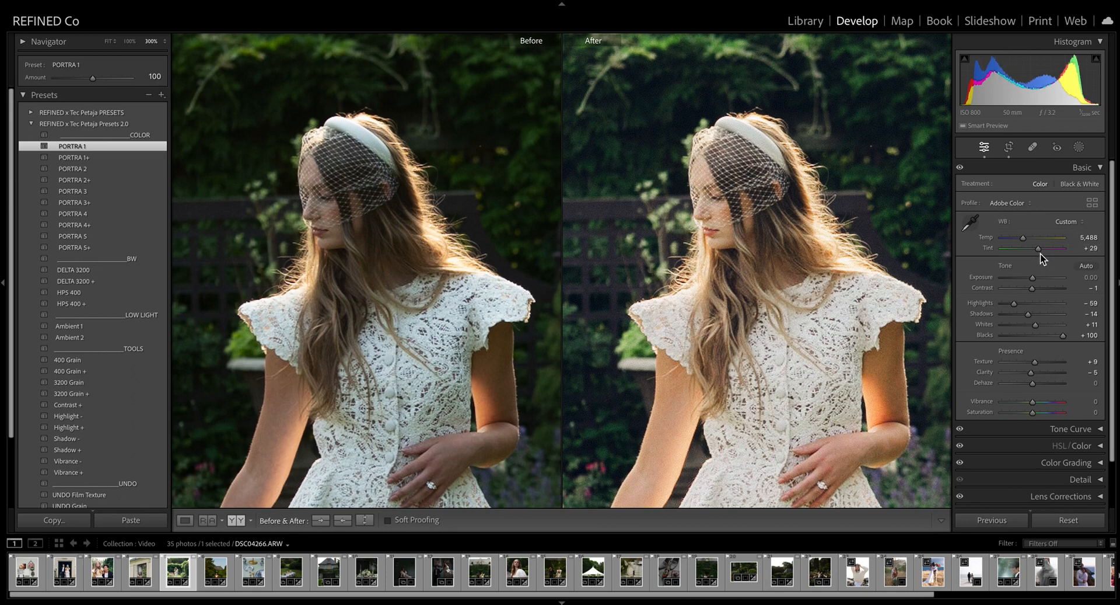
{"action": "left_click_drag", "start_coordinate": [1040, 251], "coordinate": [1042, 251]}
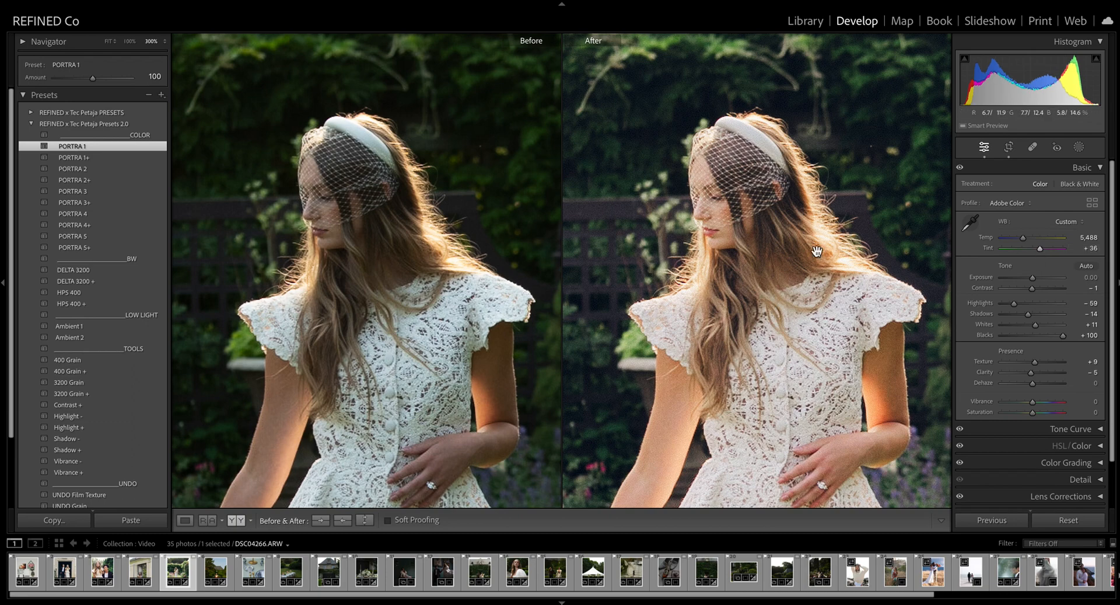
{"action": "left_click", "coordinate": [824, 316]}
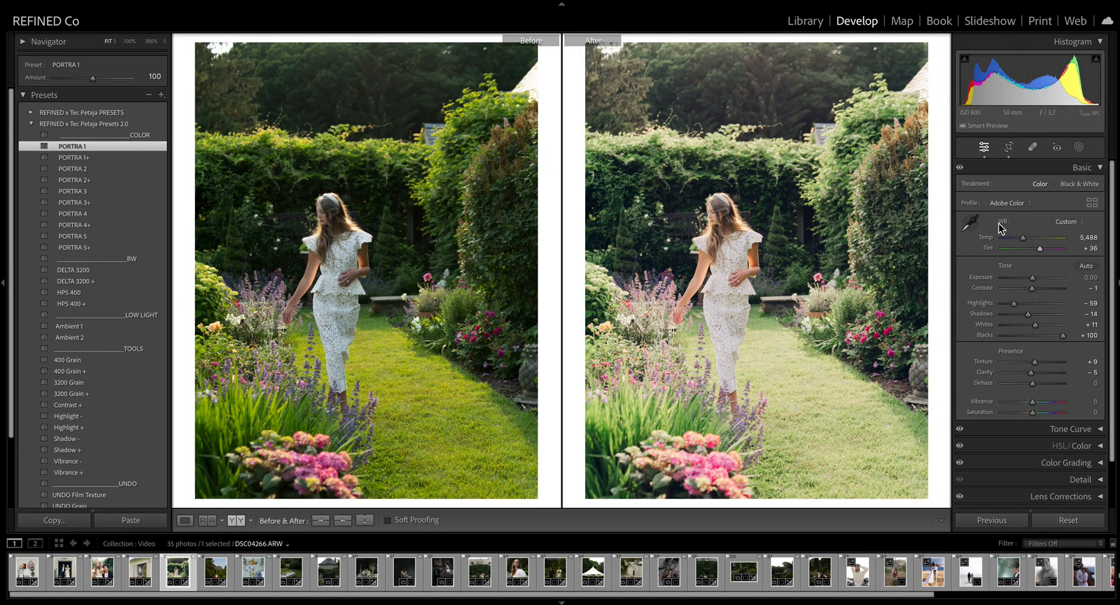
{"action": "left_click_drag", "start_coordinate": [1017, 304], "coordinate": [1033, 278]}
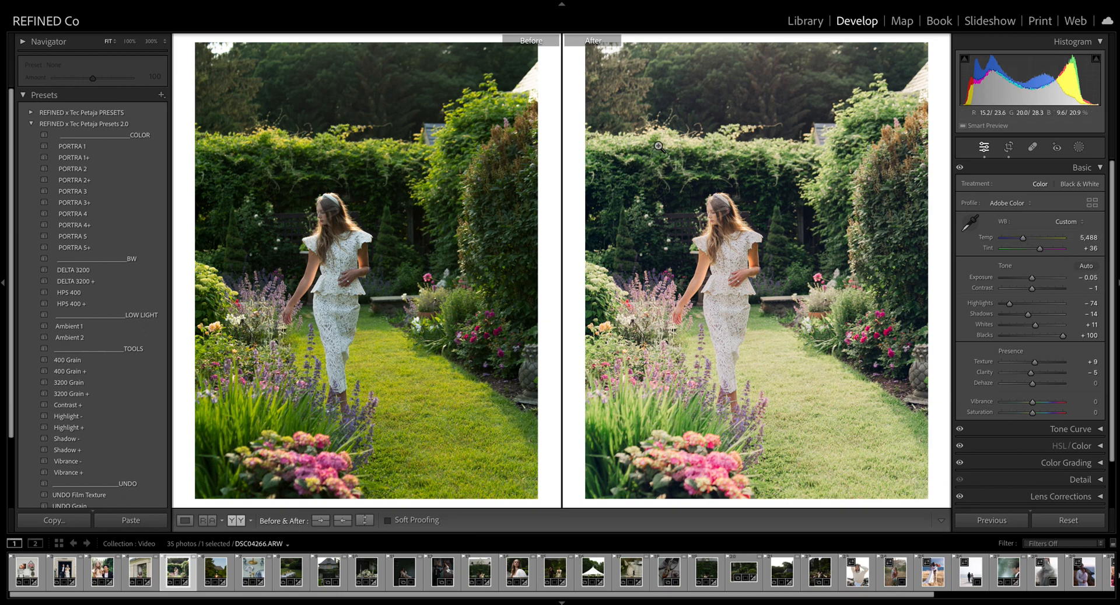
- On the photo of the bride before the ivy-covered house, try Auto white balance, undo it and set Temp to 4,700
{"action": "key", "text": "Right"}
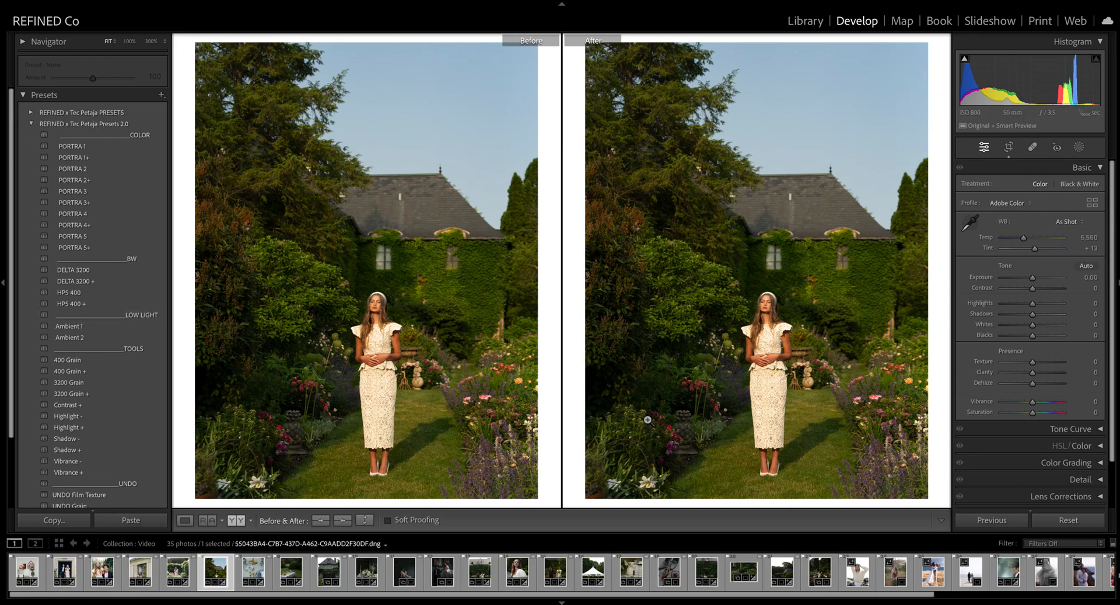
{"action": "left_click", "coordinate": [782, 345]}
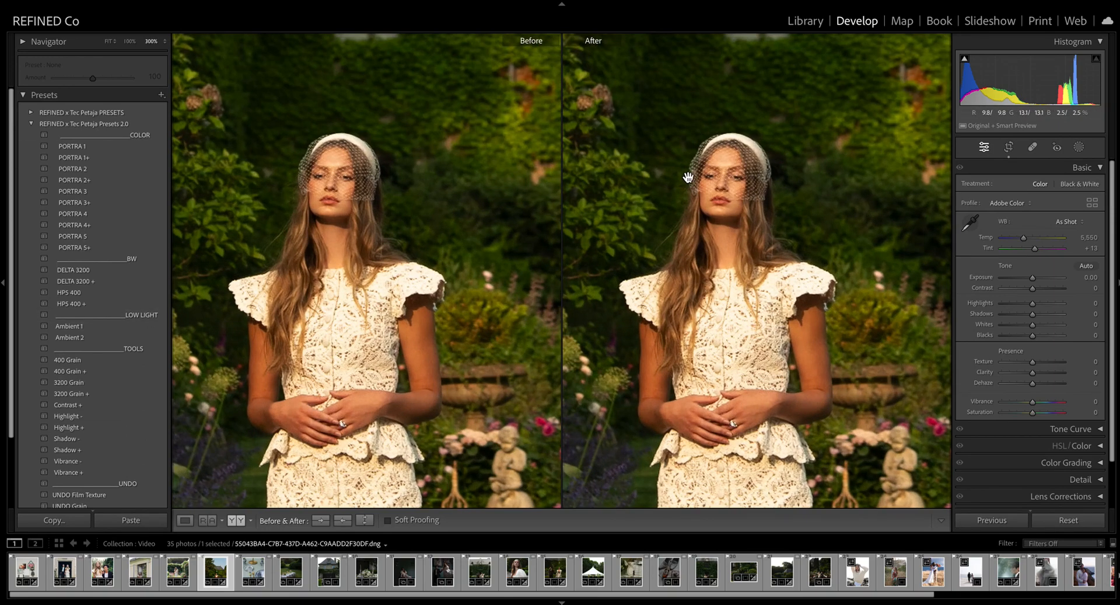
{"action": "left_click", "coordinate": [1065, 223]}
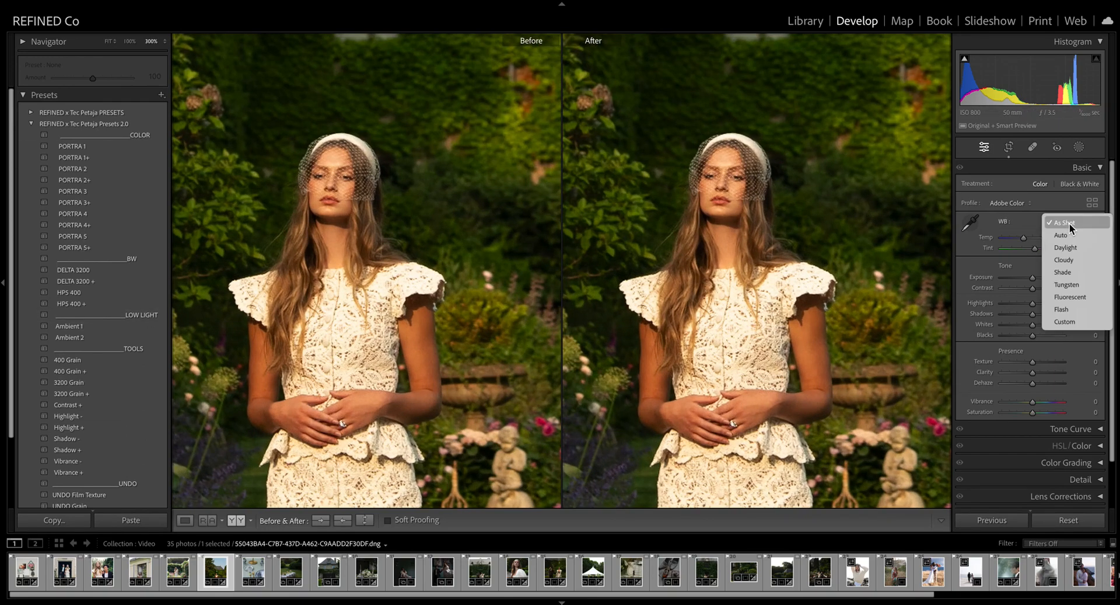
{"action": "left_click", "coordinate": [1071, 233]}
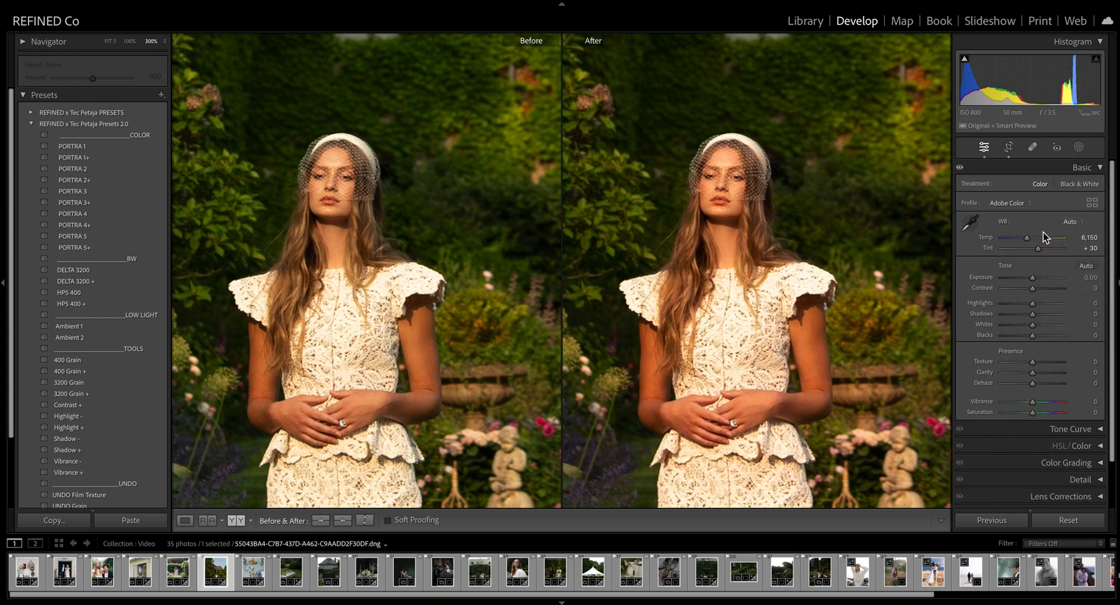
{"action": "key", "text": "ctrl+z"}
{"action": "left_click_drag", "start_coordinate": [1021, 242], "coordinate": [1019, 244]}
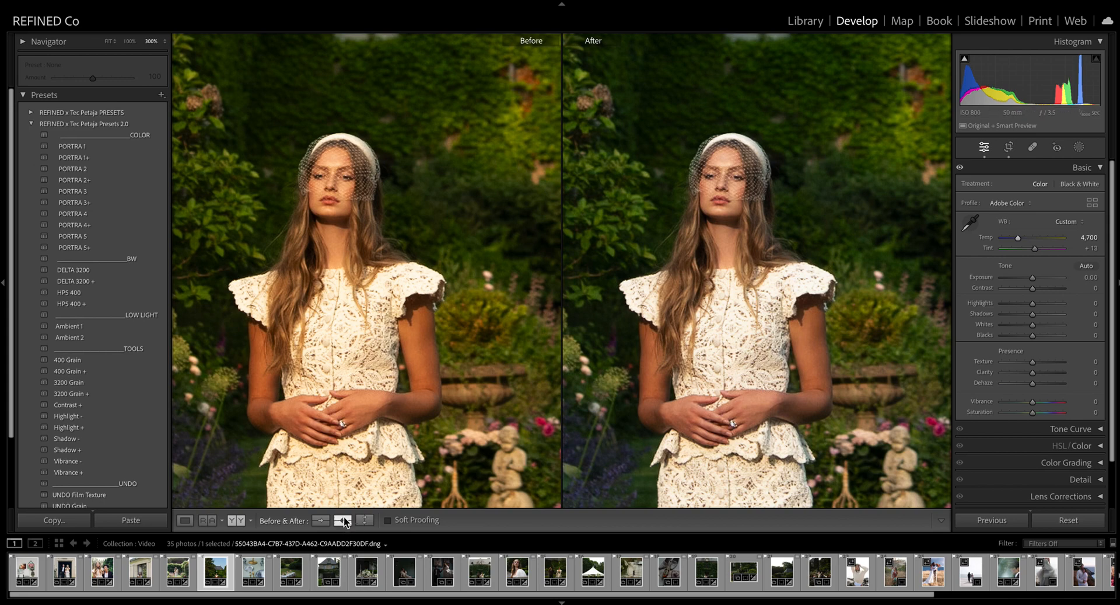
- Try the 2.0 presets PORTRA 1 through PORTRA 5 on the ivy-covered house photo and settle on PORTRA 5
{"action": "left_click", "coordinate": [798, 311]}
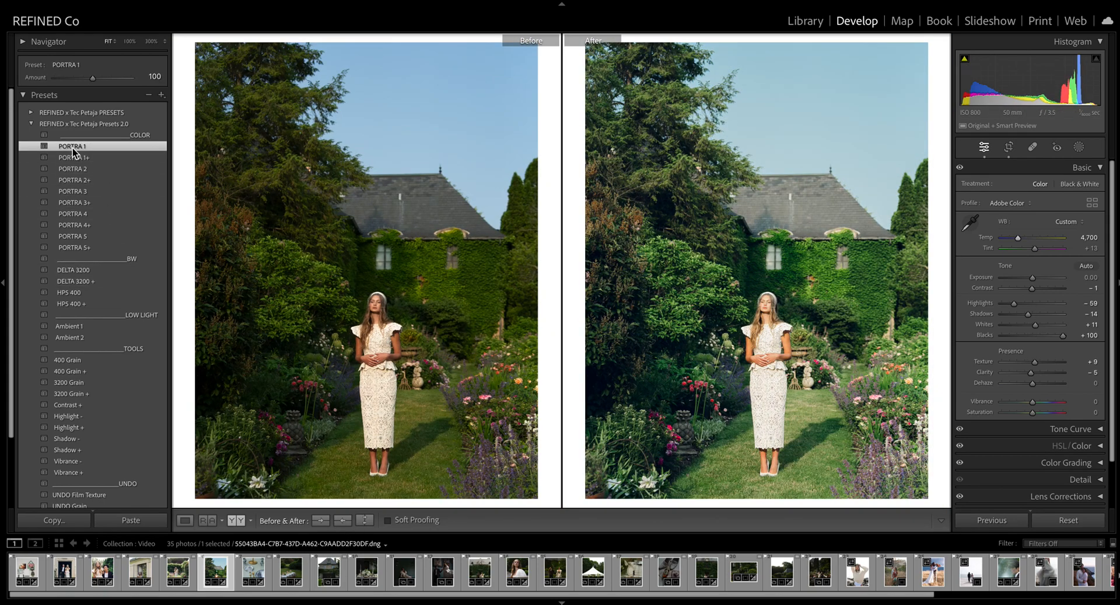
{"action": "left_click", "coordinate": [73, 169]}
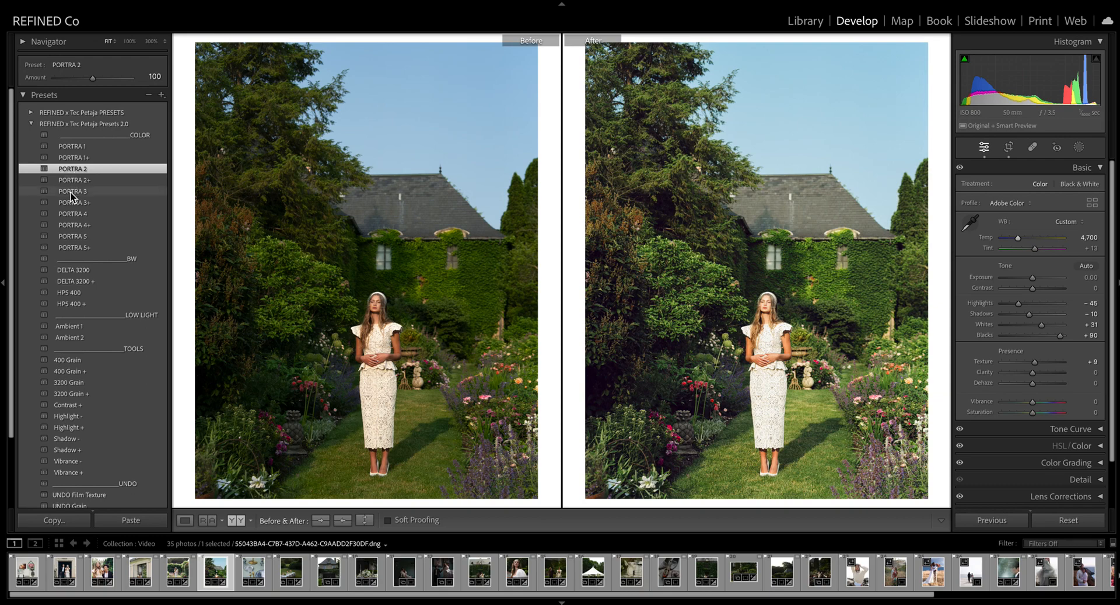
{"action": "left_click", "coordinate": [70, 191]}
{"action": "left_click", "coordinate": [74, 216]}
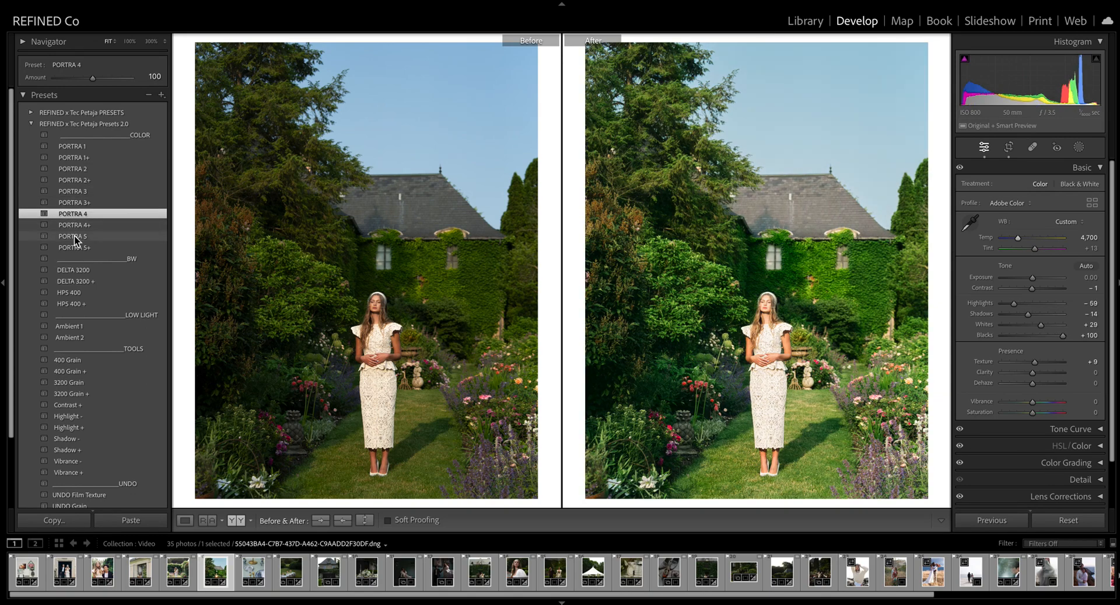
{"action": "left_click", "coordinate": [73, 237]}
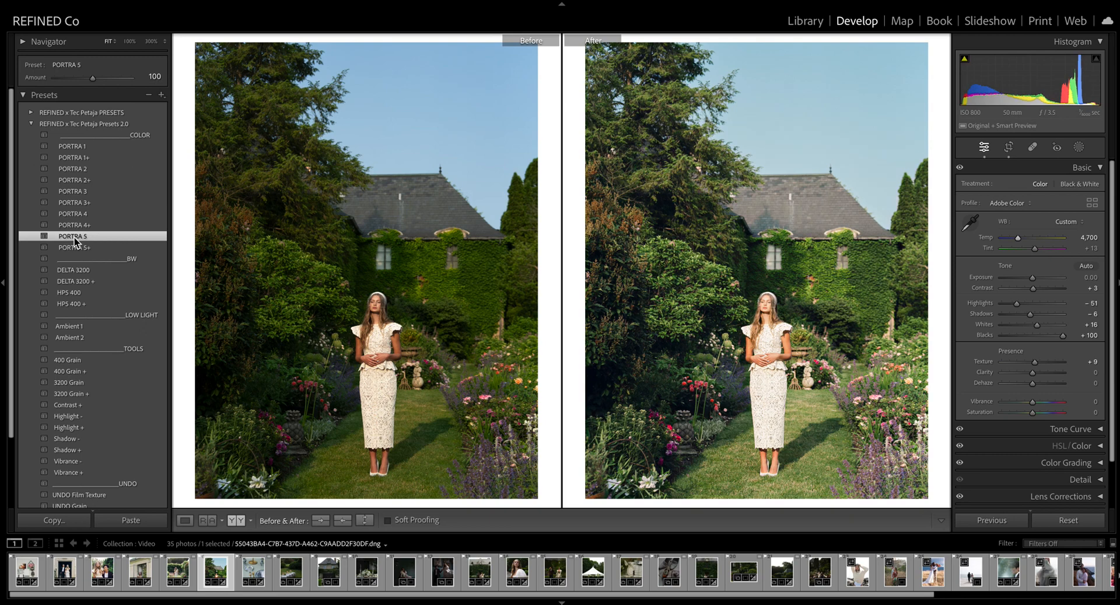
{"action": "left_click", "coordinate": [82, 193]}
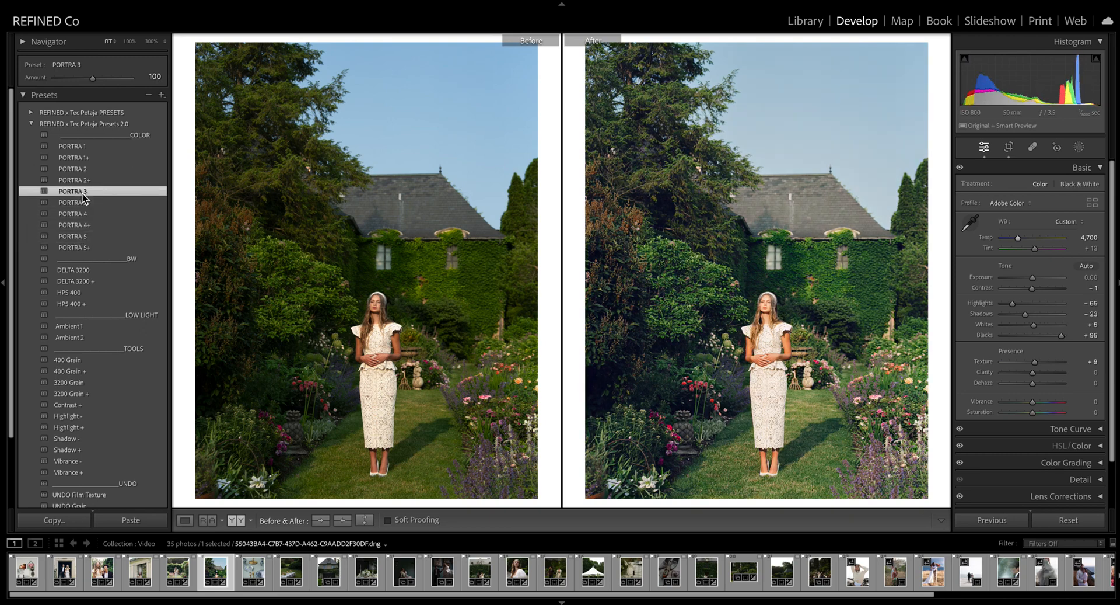
{"action": "left_click", "coordinate": [79, 146]}
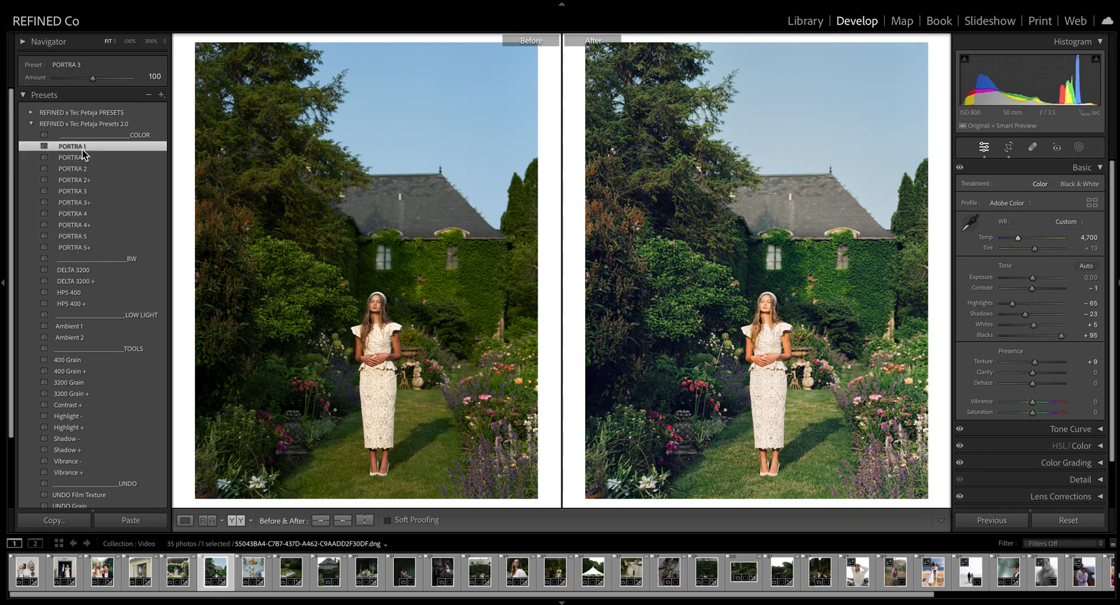
{"action": "left_click", "coordinate": [85, 237]}
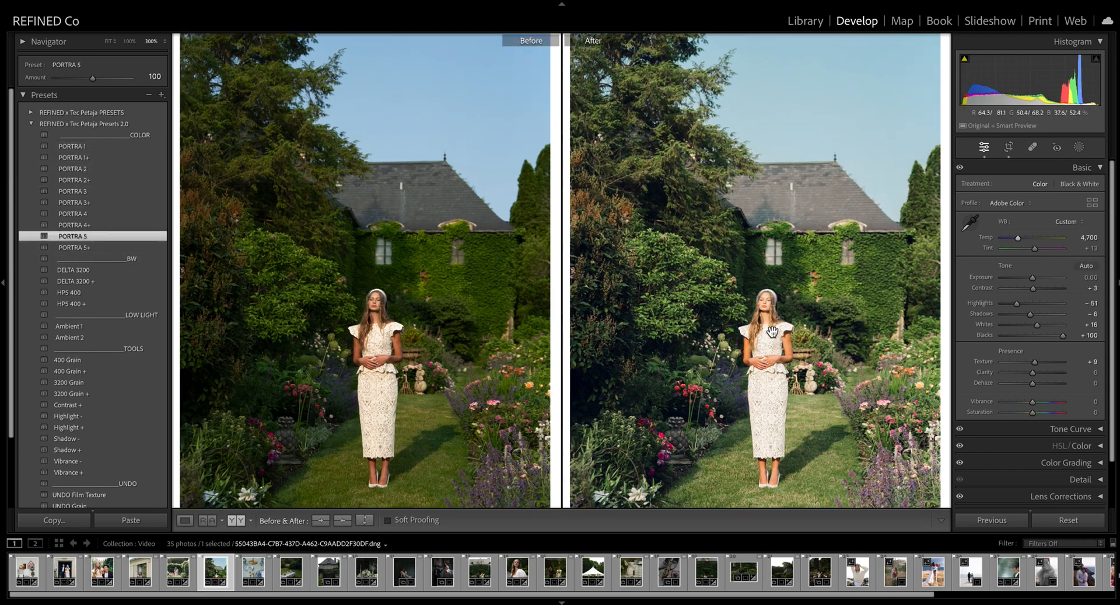
- Set the ivy-covered house photo's Exposure to -0.20, Tint to +17 and Temp to 4,622, checking the bride up close
{"action": "left_click", "coordinate": [759, 368]}
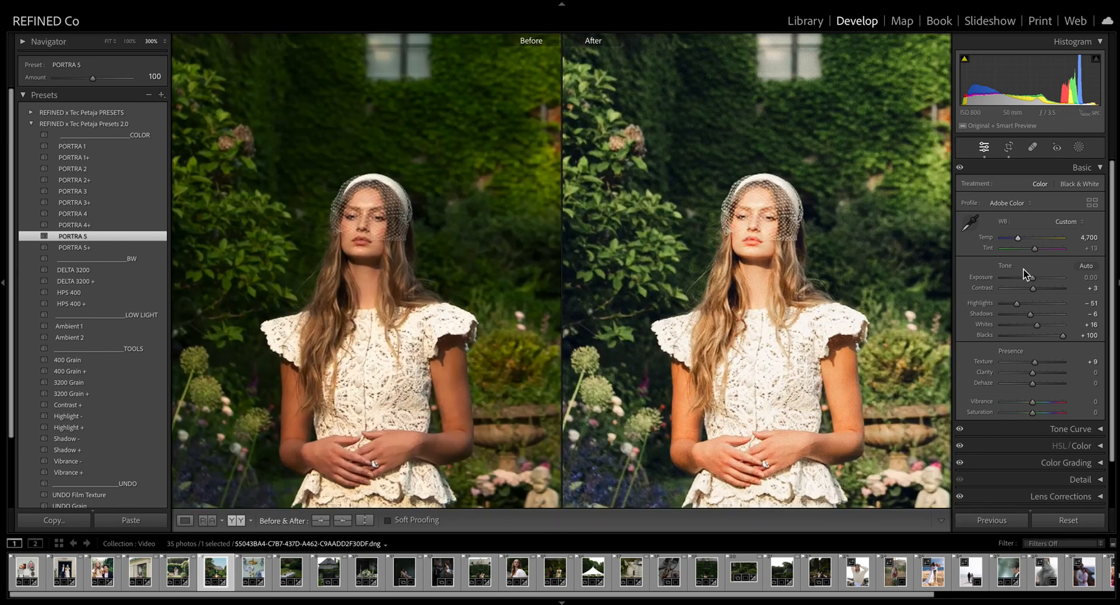
{"action": "left_click_drag", "start_coordinate": [1035, 278], "coordinate": [1032, 279]}
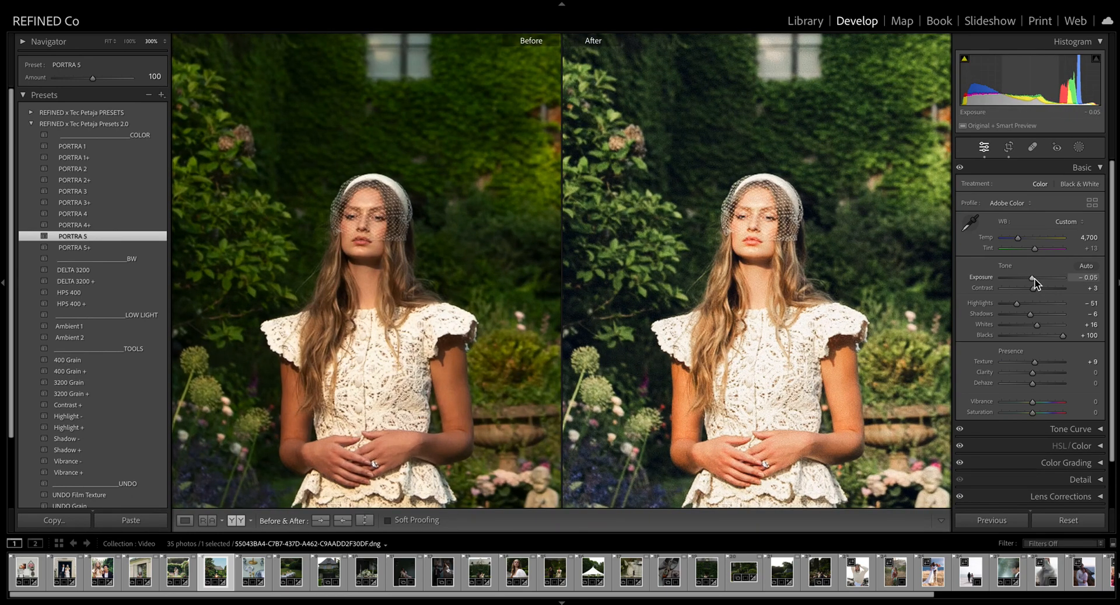
{"action": "left_click_drag", "start_coordinate": [1033, 279], "coordinate": [1031, 278]}
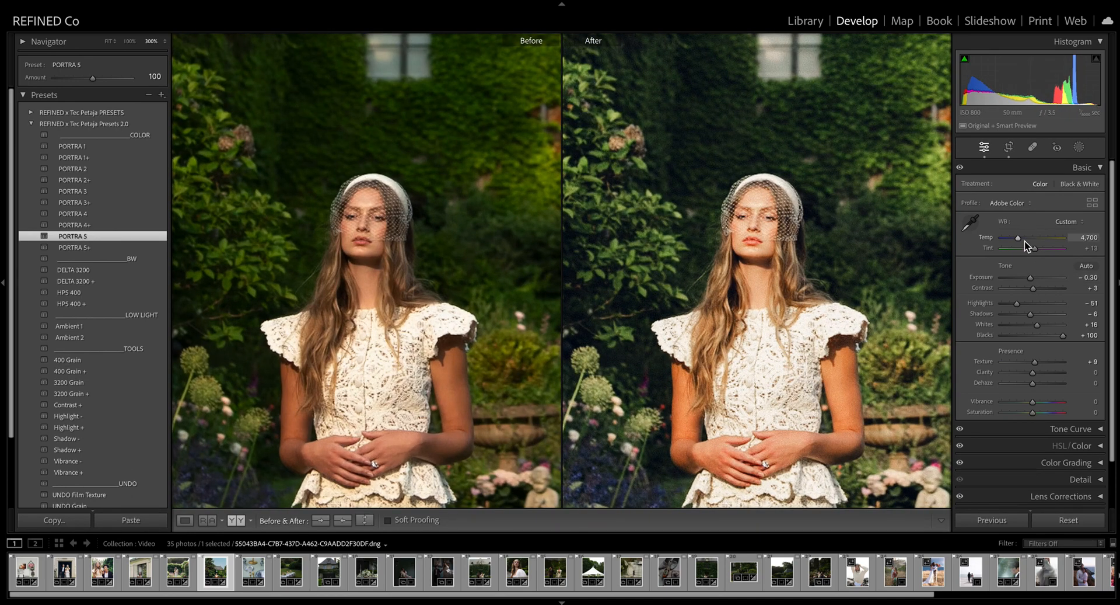
{"action": "scroll", "coordinate": [1025, 240], "scroll_direction": "down", "scroll_amount": 1}
{"action": "left_click_drag", "start_coordinate": [1035, 239], "coordinate": [1036, 242]}
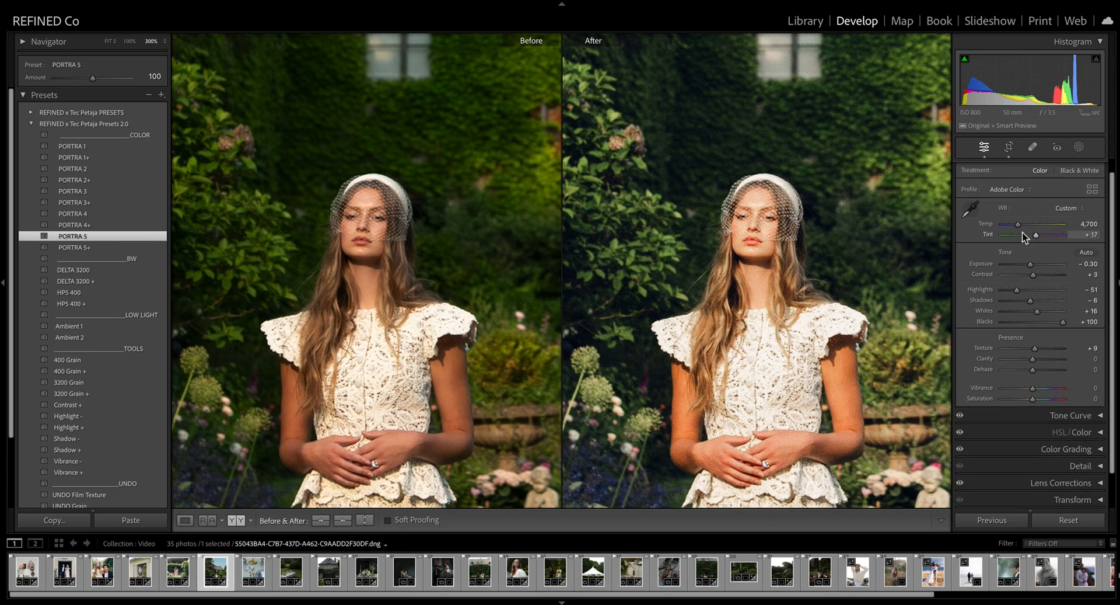
{"action": "left_click_drag", "start_coordinate": [1017, 225], "coordinate": [1020, 222]}
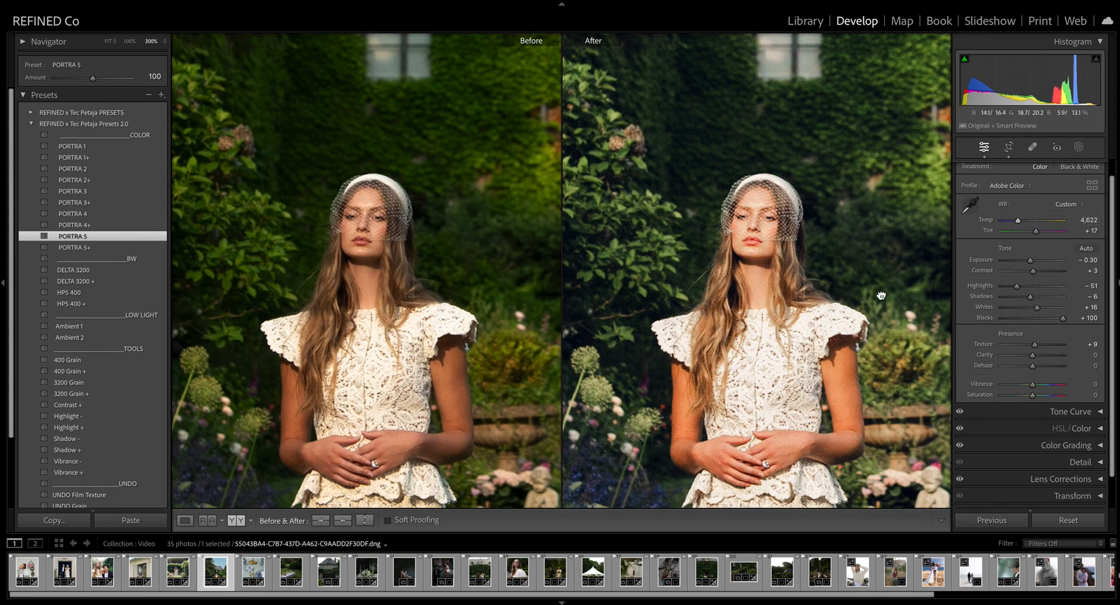
{"action": "left_click", "coordinate": [831, 230]}
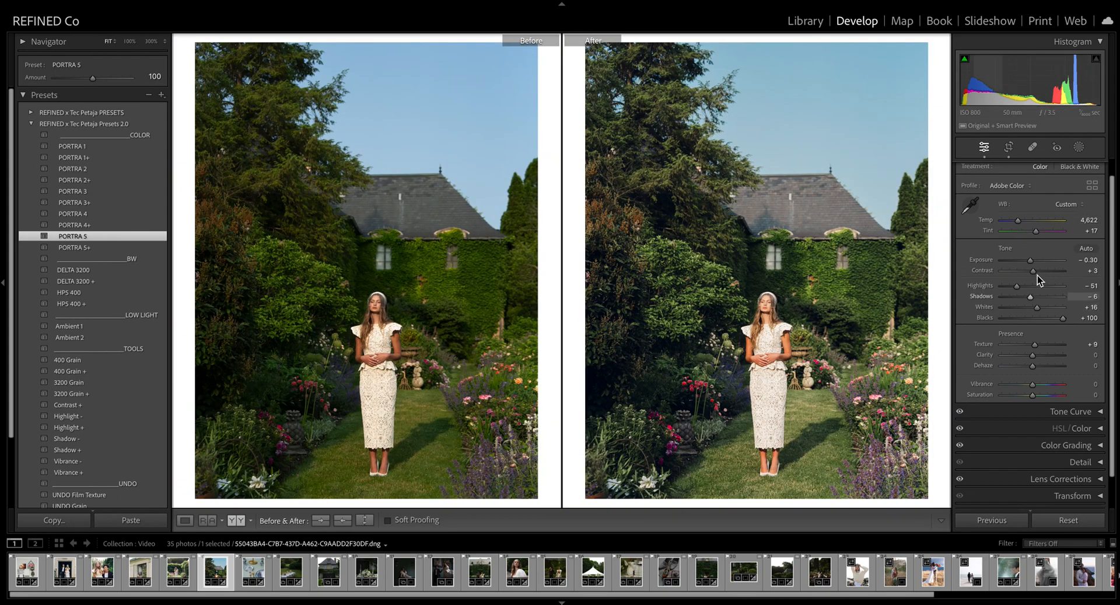
{"action": "left_click_drag", "start_coordinate": [1031, 261], "coordinate": [1032, 261]}
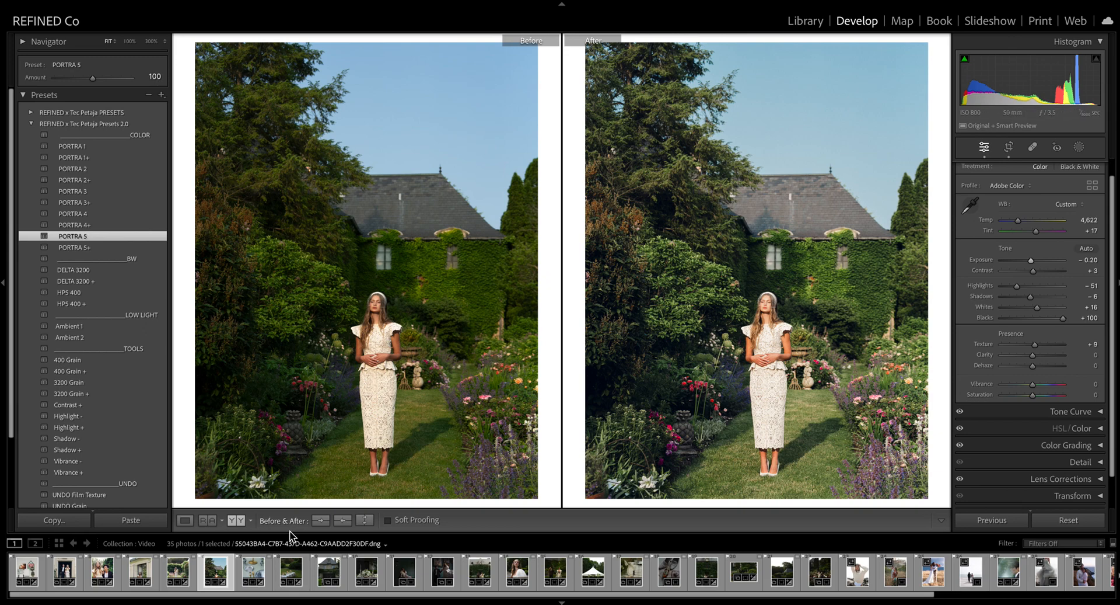
- On the blue-and-white place setting photo, apply Auto white balance, adjust Temp to 6,417 and set Tint to +20
{"action": "key", "text": "Right"}
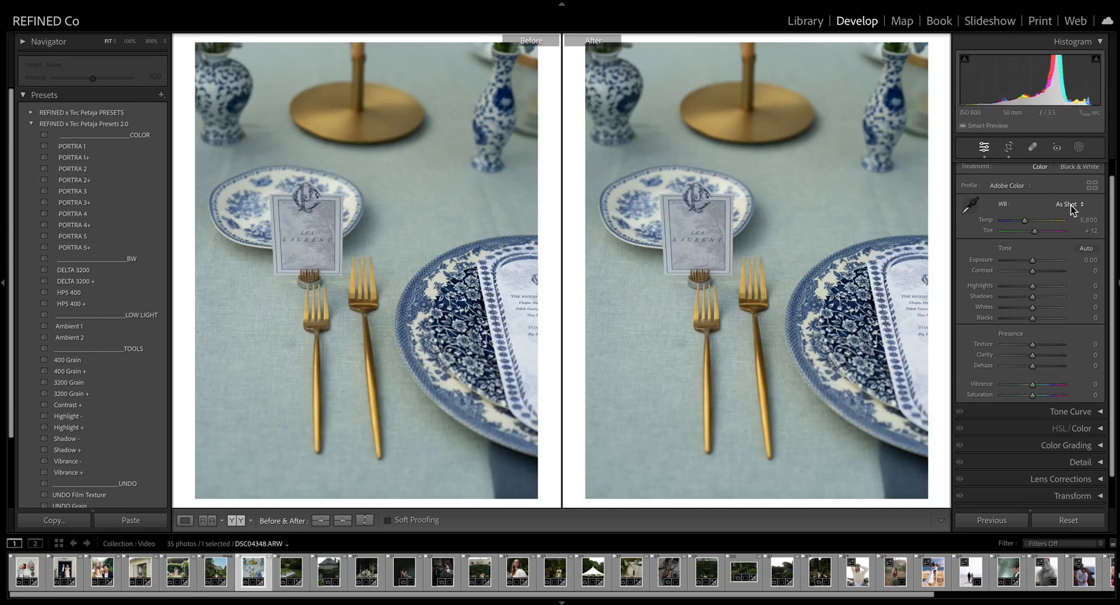
{"action": "left_click", "coordinate": [1069, 205]}
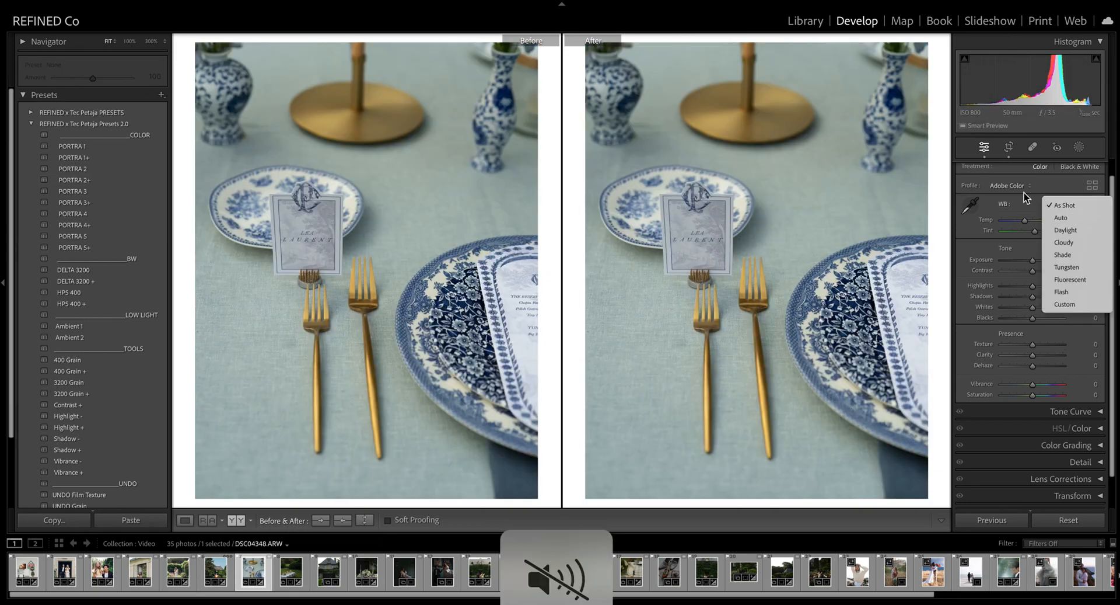
{"action": "left_click", "coordinate": [1070, 208]}
{"action": "left_click", "coordinate": [1070, 209]}
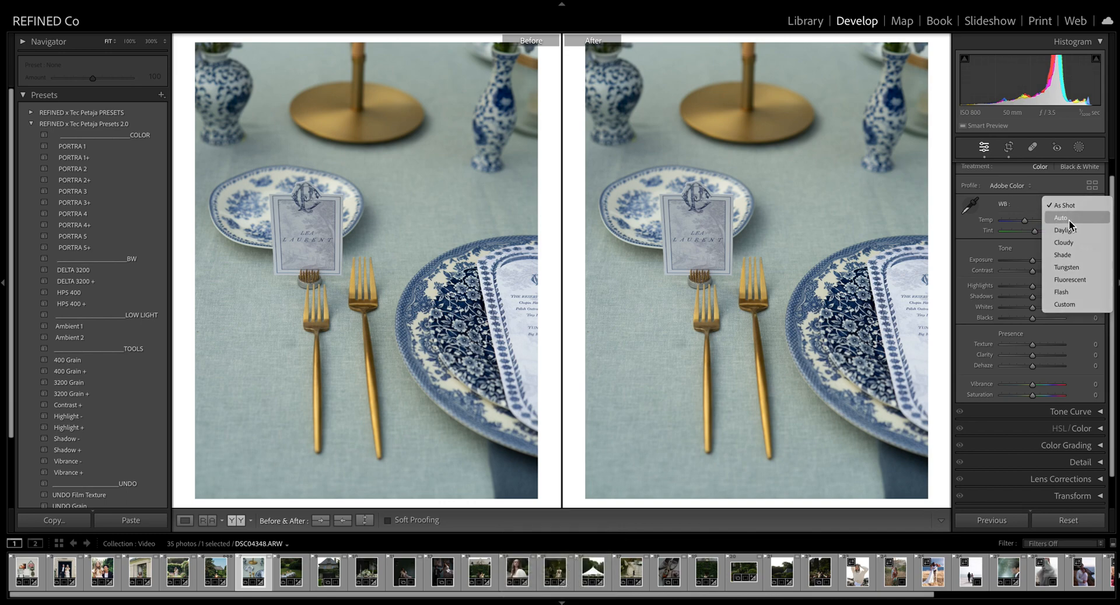
{"action": "left_click", "coordinate": [1069, 218]}
{"action": "left_click_drag", "start_coordinate": [1033, 219], "coordinate": [1029, 223]}
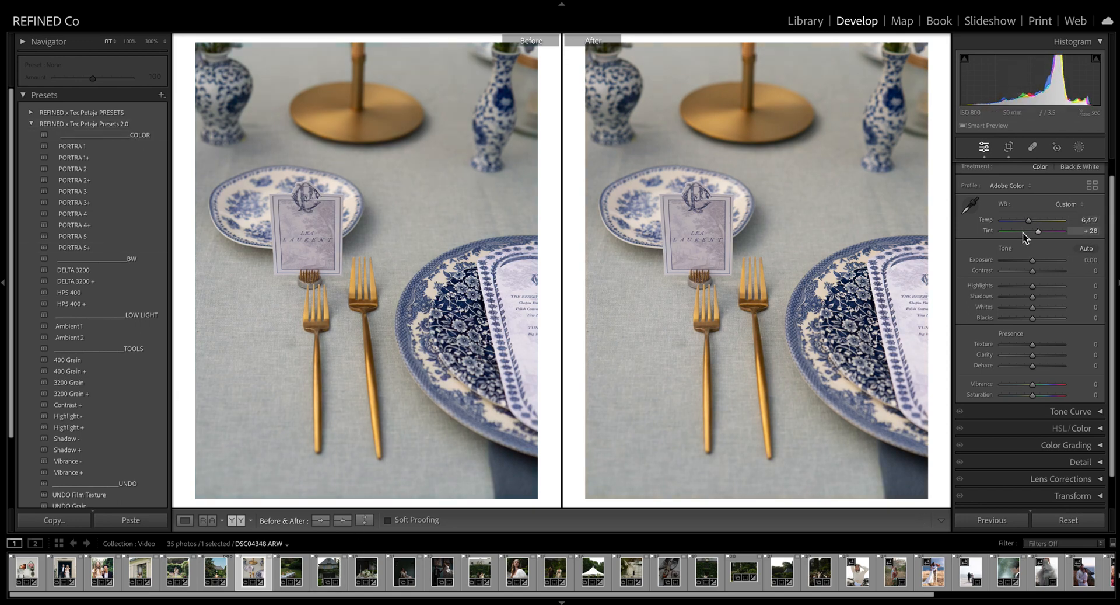
{"action": "left_click_drag", "start_coordinate": [1038, 231], "coordinate": [1036, 232]}
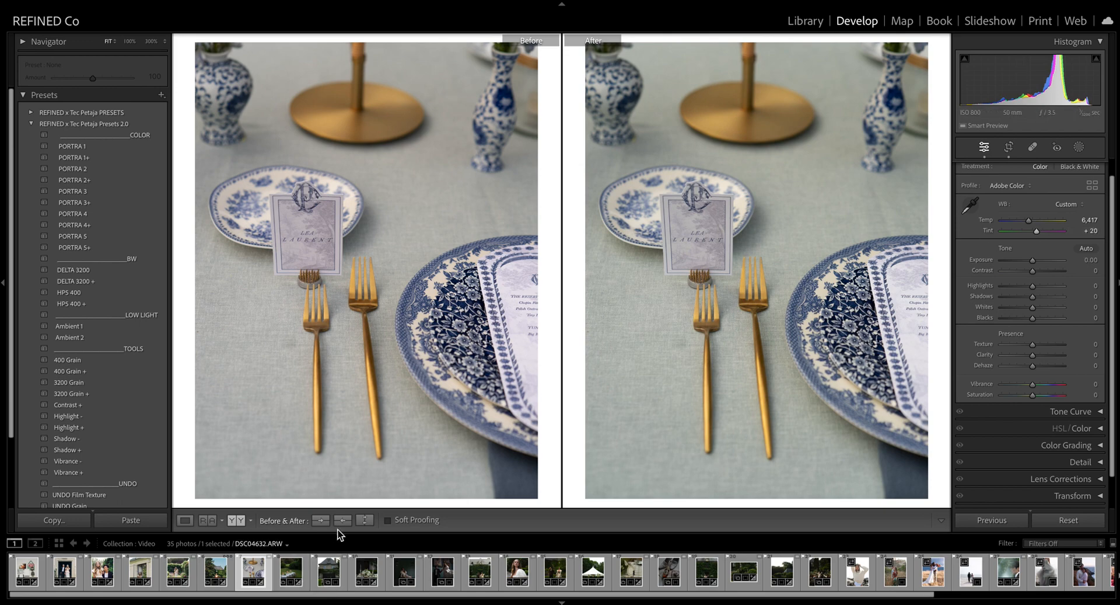
- Try PORTRA 1 and PORTRA 2 on the place setting photo and compare it with the garden walk photo
{"action": "left_click", "coordinate": [71, 146]}
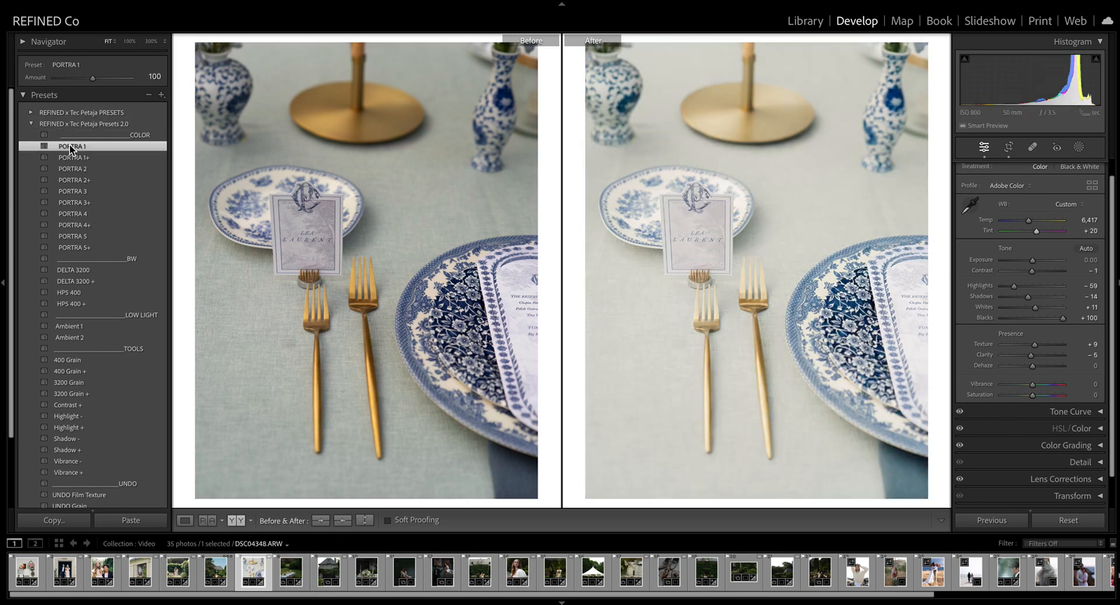
{"action": "left_click", "coordinate": [80, 170]}
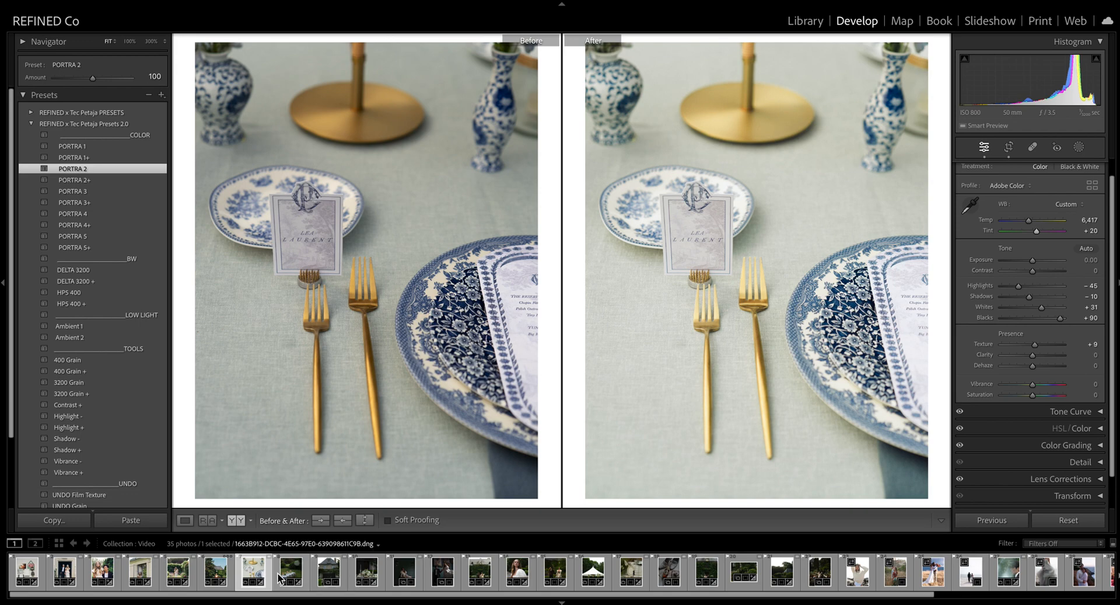
{"action": "left_click", "coordinate": [182, 578]}
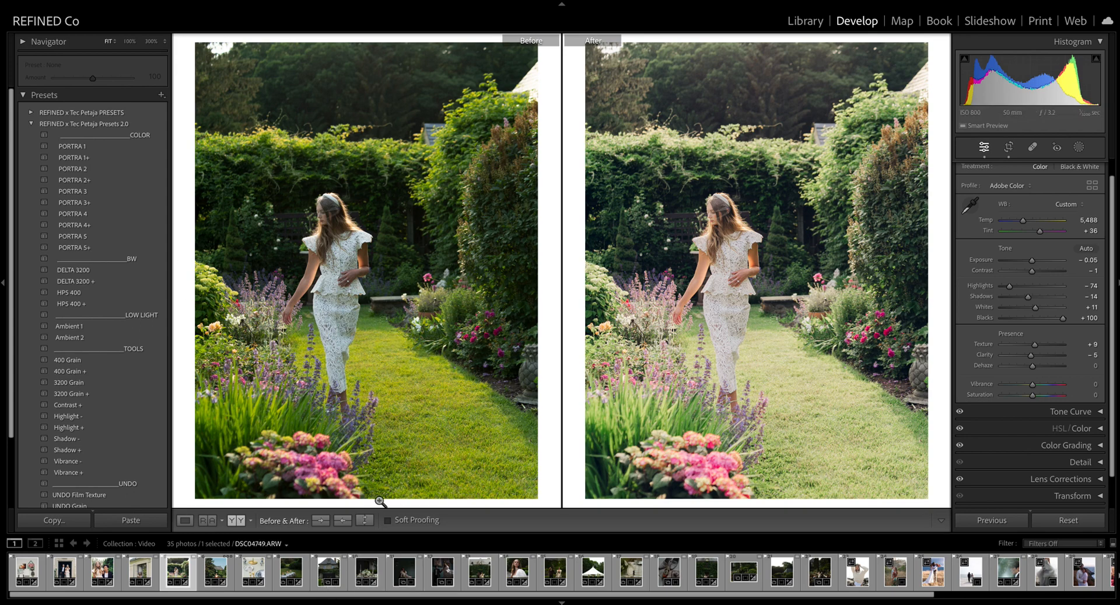
{"action": "left_click", "coordinate": [254, 571]}
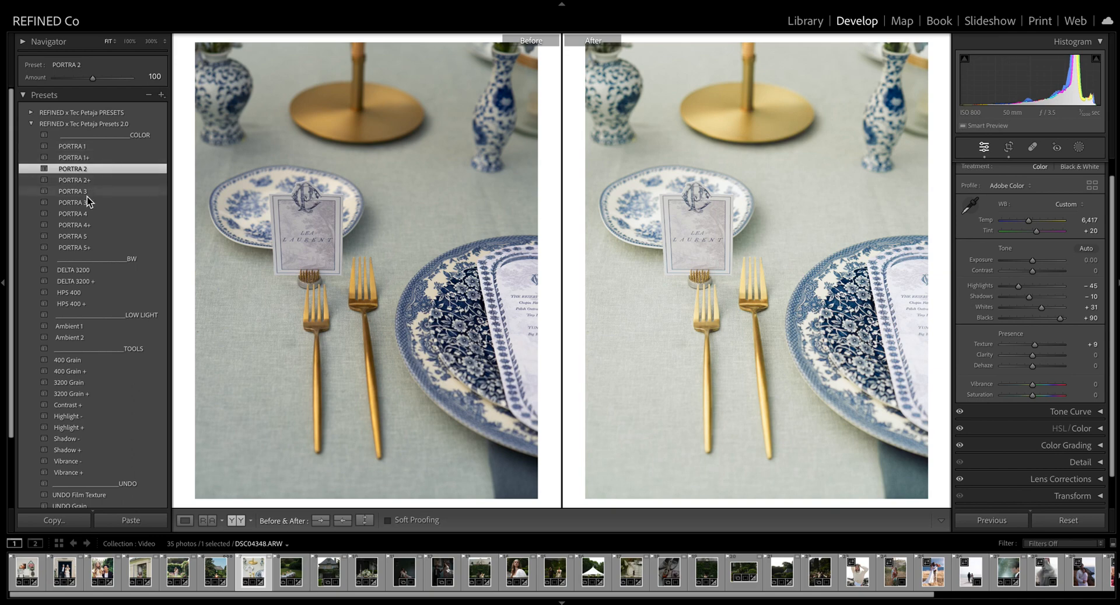
- Cycle the place setting photo through PORTRA 1, 2, 3, 4 and 5, and return to PORTRA 1
{"action": "left_click", "coordinate": [80, 147]}
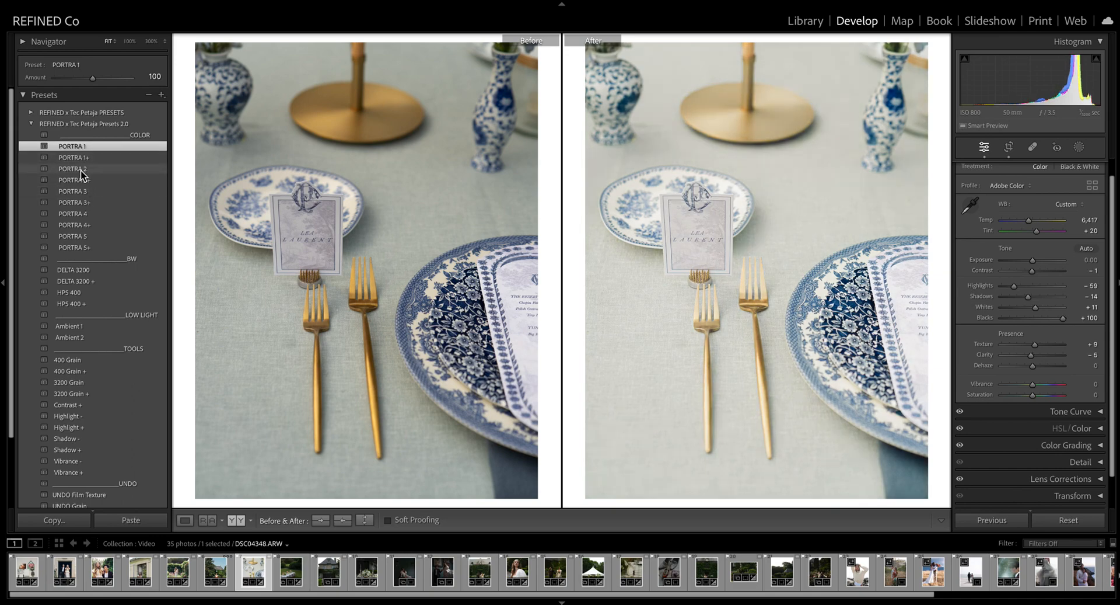
{"action": "left_click", "coordinate": [80, 169]}
{"action": "left_click", "coordinate": [80, 192]}
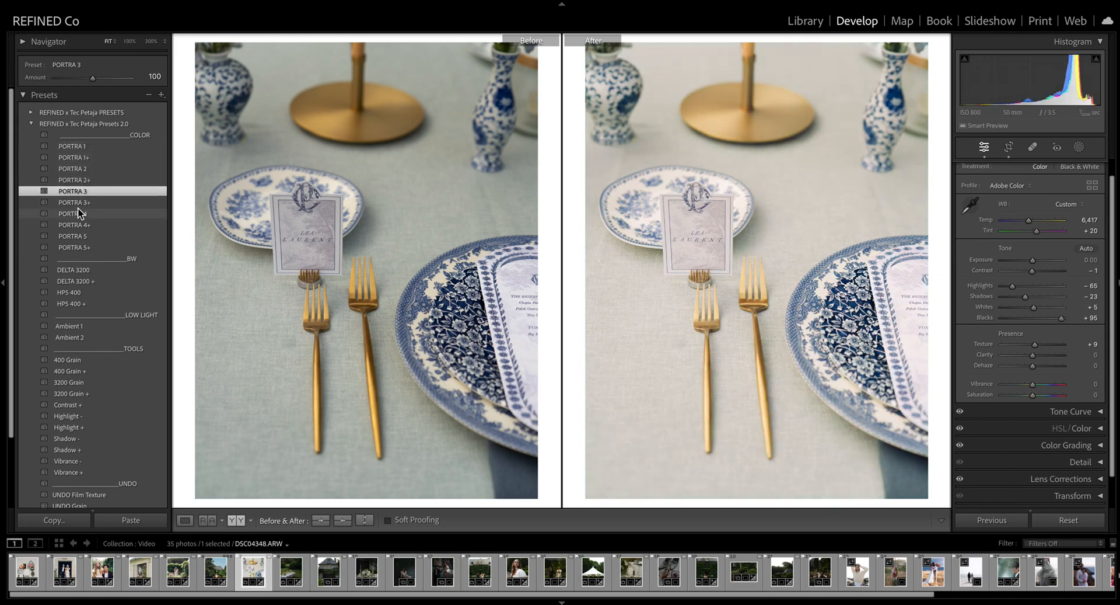
{"action": "left_click", "coordinate": [83, 216]}
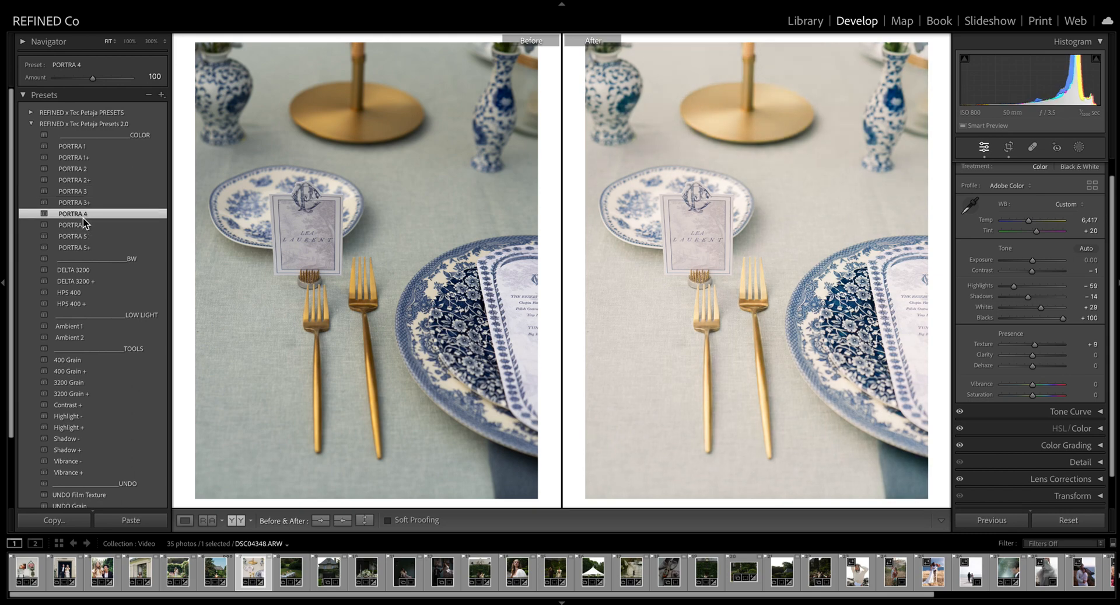
{"action": "left_click", "coordinate": [78, 238]}
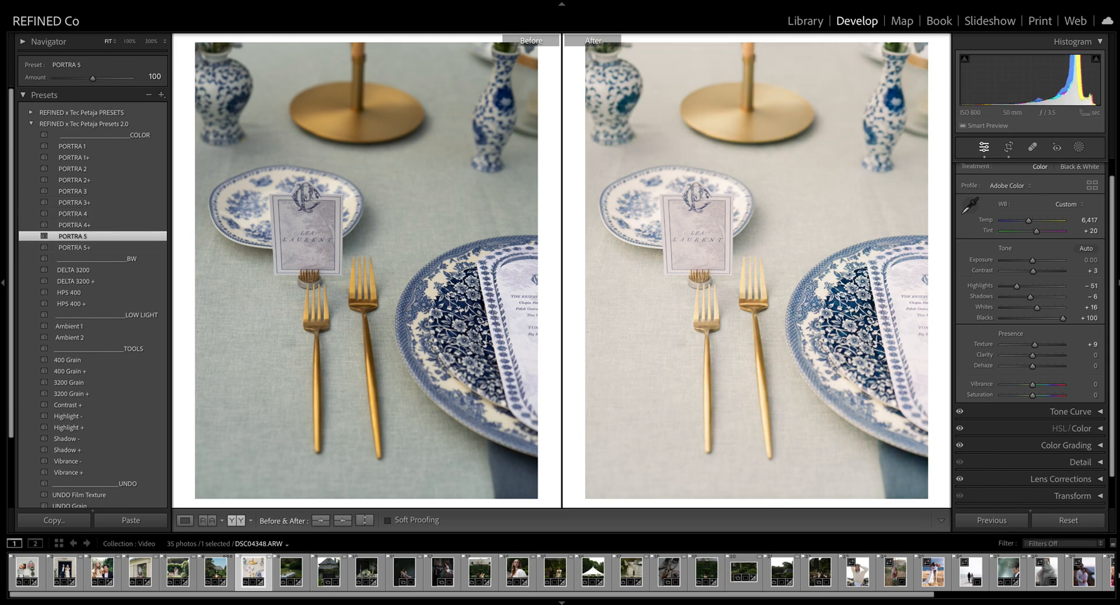
{"action": "left_click", "coordinate": [69, 147]}
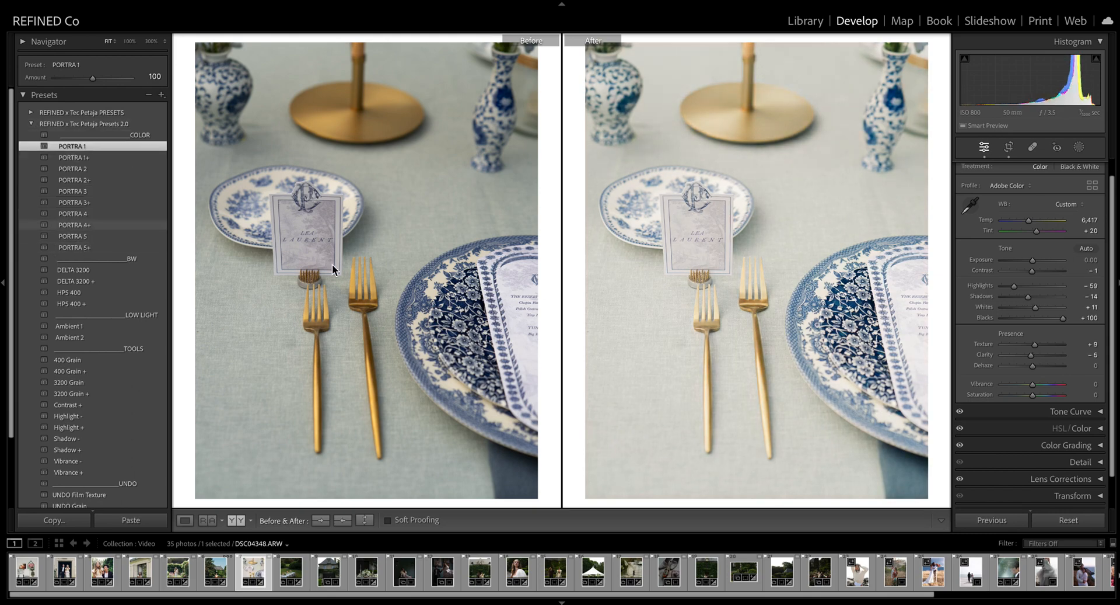
- Switch the place setting photo to PORTRA 1+, set Exposure to -0.30 and fine-tune Temp and Tint
{"action": "left_click_drag", "start_coordinate": [1033, 261], "coordinate": [1032, 262]}
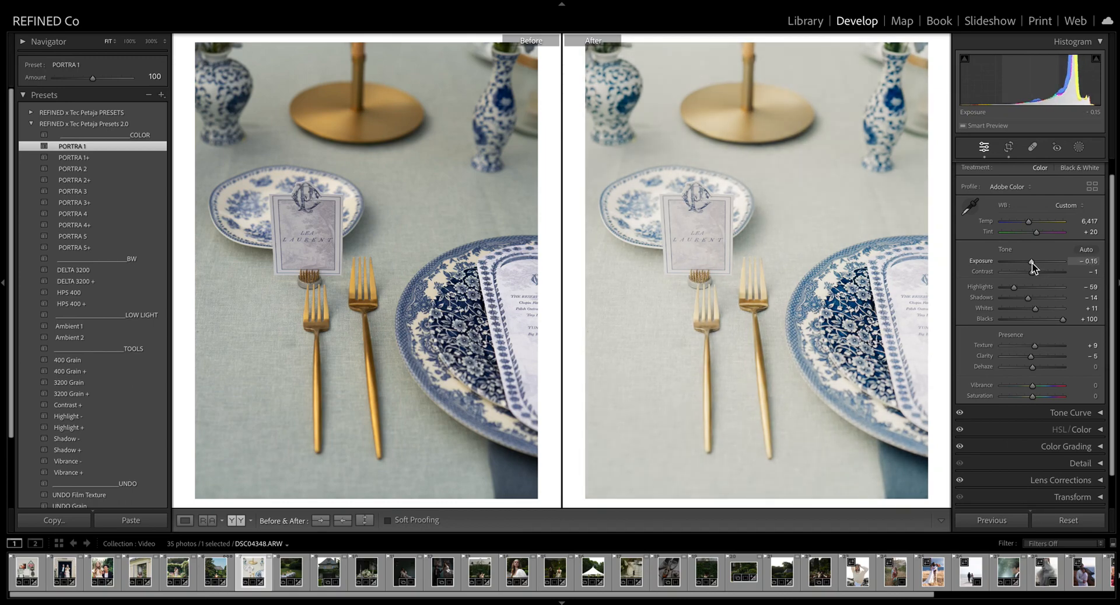
{"action": "left_click", "coordinate": [82, 156]}
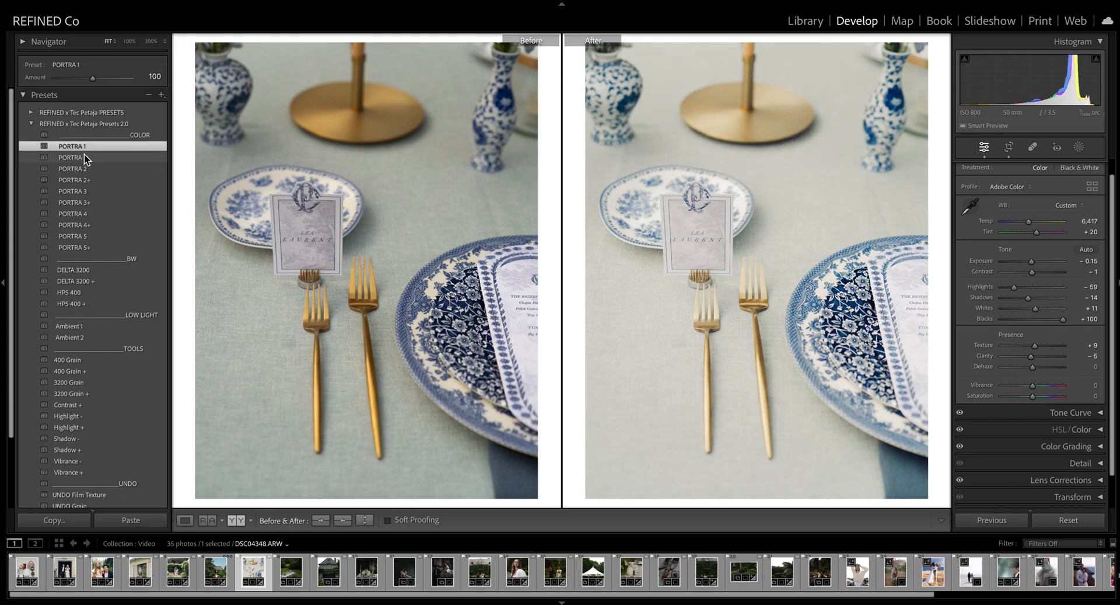
{"action": "left_click", "coordinate": [85, 148]}
{"action": "left_click", "coordinate": [86, 158]}
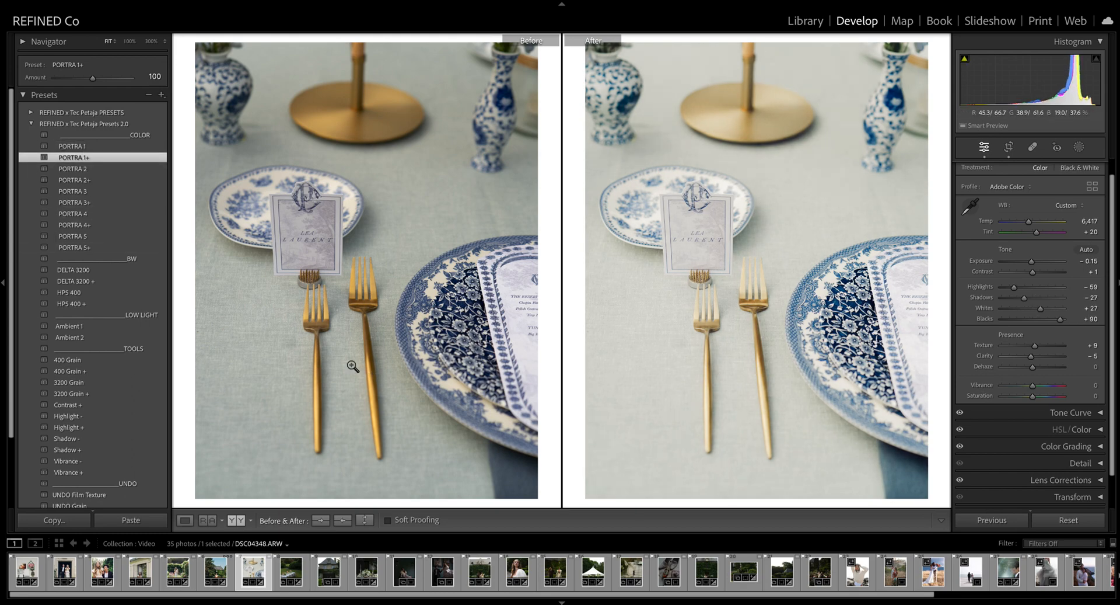
{"action": "left_click_drag", "start_coordinate": [1031, 259], "coordinate": [1029, 260]}
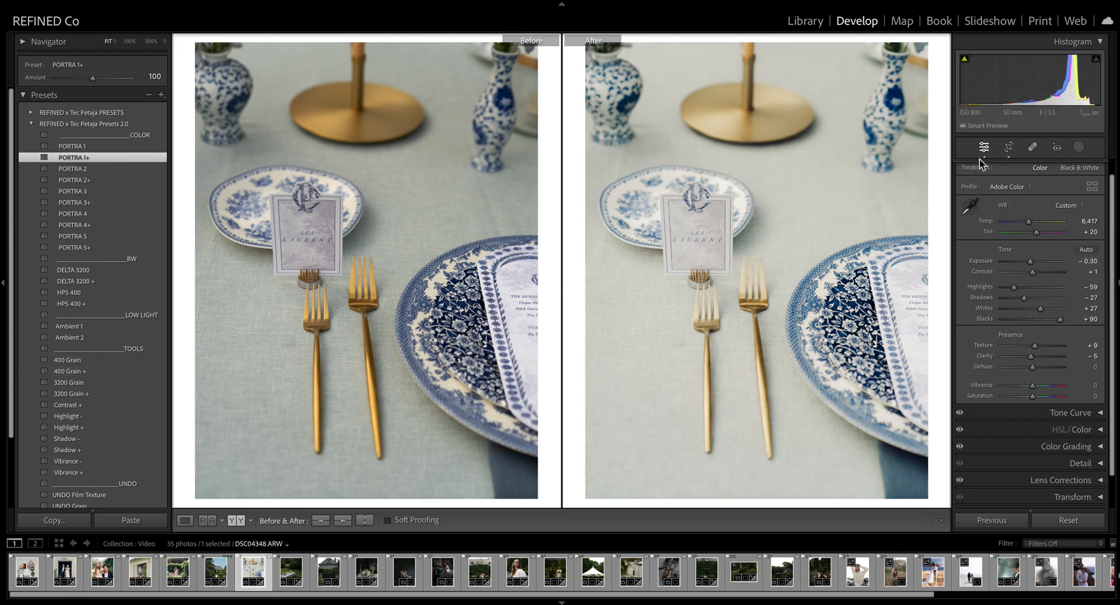
{"action": "left_click_drag", "start_coordinate": [1037, 233], "coordinate": [1026, 224]}
{"action": "left_click_drag", "start_coordinate": [1037, 232], "coordinate": [1040, 233]}
- On the photo of the long dinner table on the lawn, try PORTRA 1 and PORTRA 2 and settle on PORTRA 3
{"action": "key", "text": "Right"}
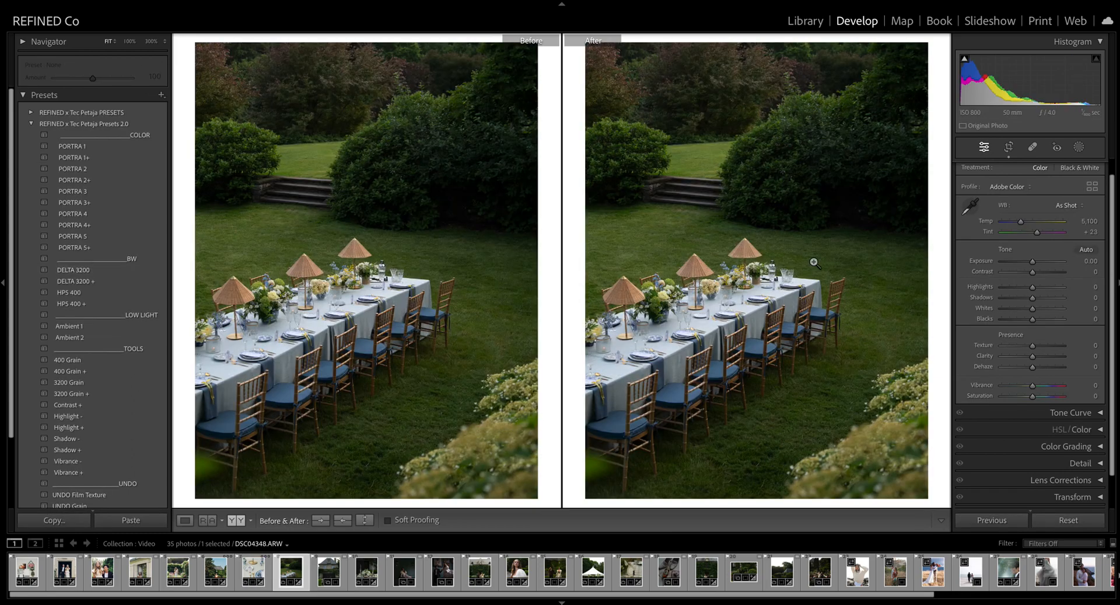
{"action": "left_click", "coordinate": [79, 145]}
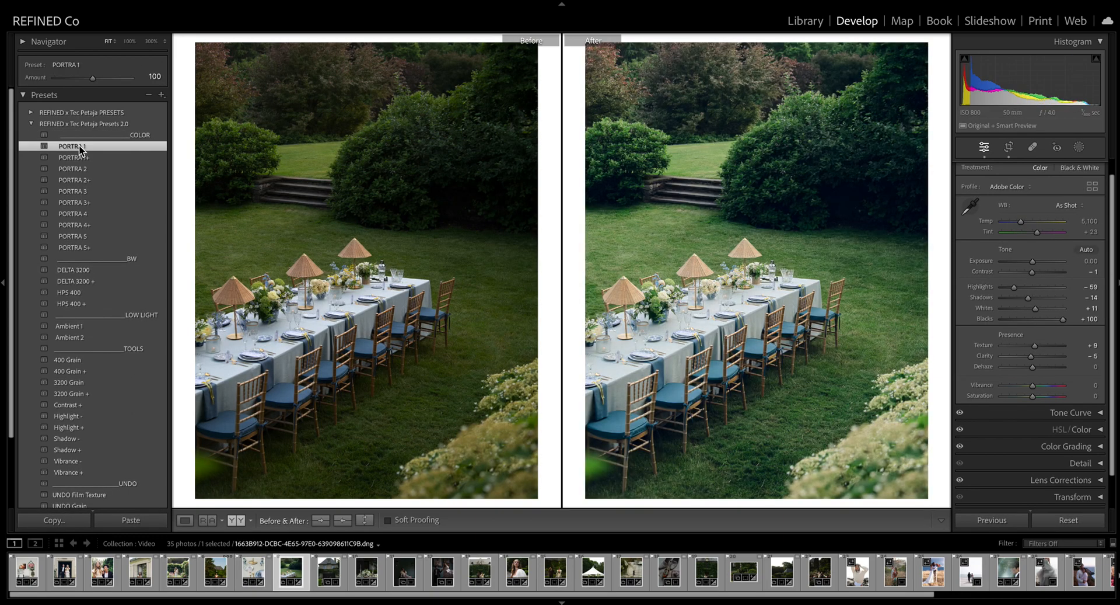
{"action": "left_click", "coordinate": [74, 172]}
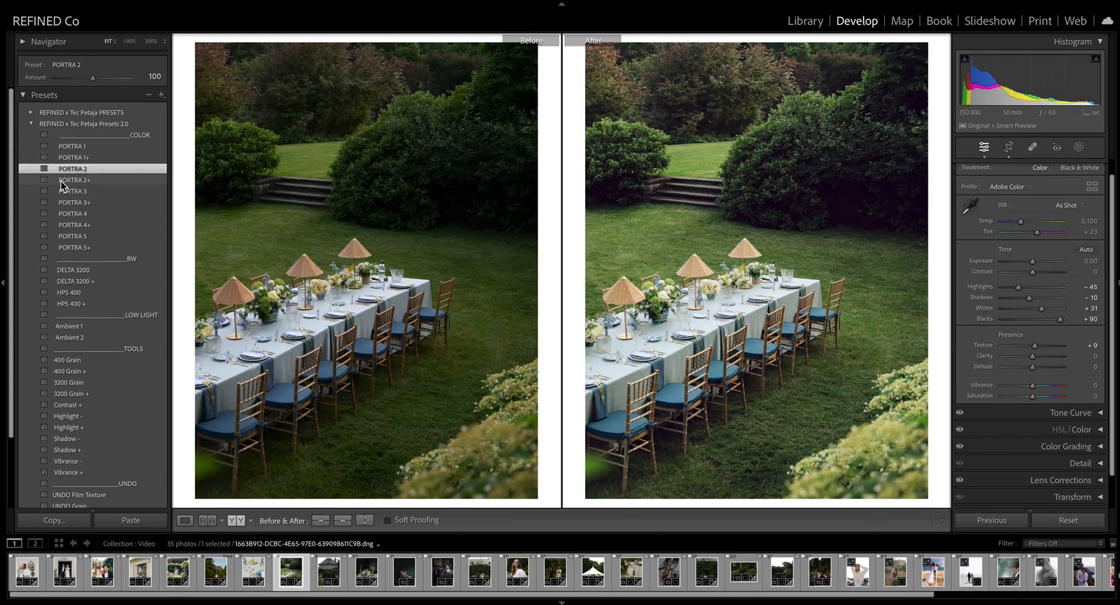
{"action": "left_click", "coordinate": [73, 191]}
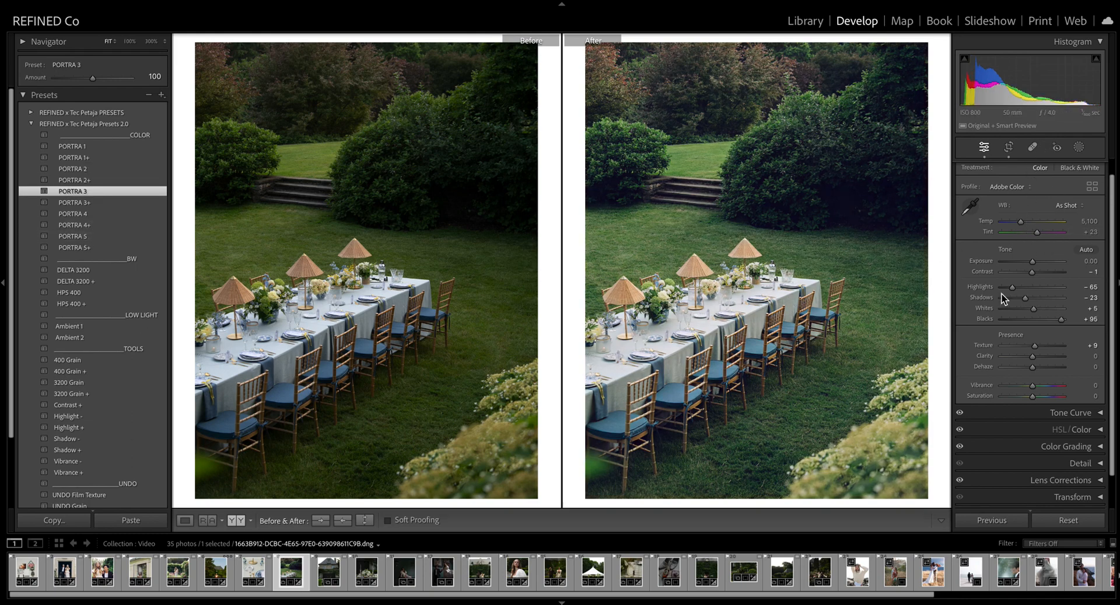
- Set the lawn dinner table photo's Exposure to +0.45, Temp to 5,461 and Tint to +19
{"action": "left_click_drag", "start_coordinate": [1033, 261], "coordinate": [1035, 261]}
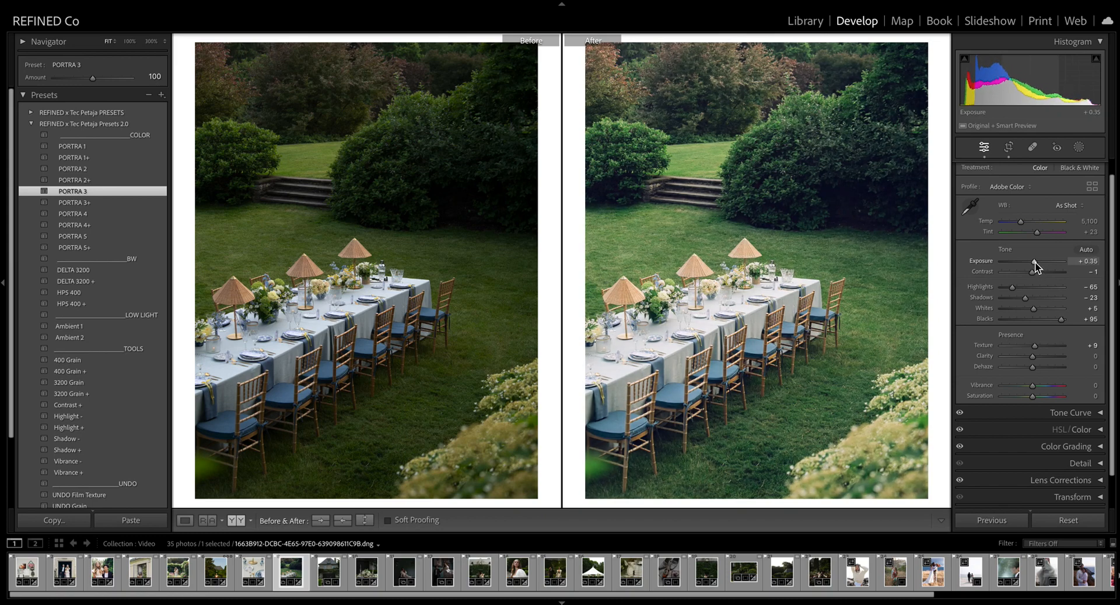
{"action": "left_click_drag", "start_coordinate": [1020, 223], "coordinate": [1022, 222]}
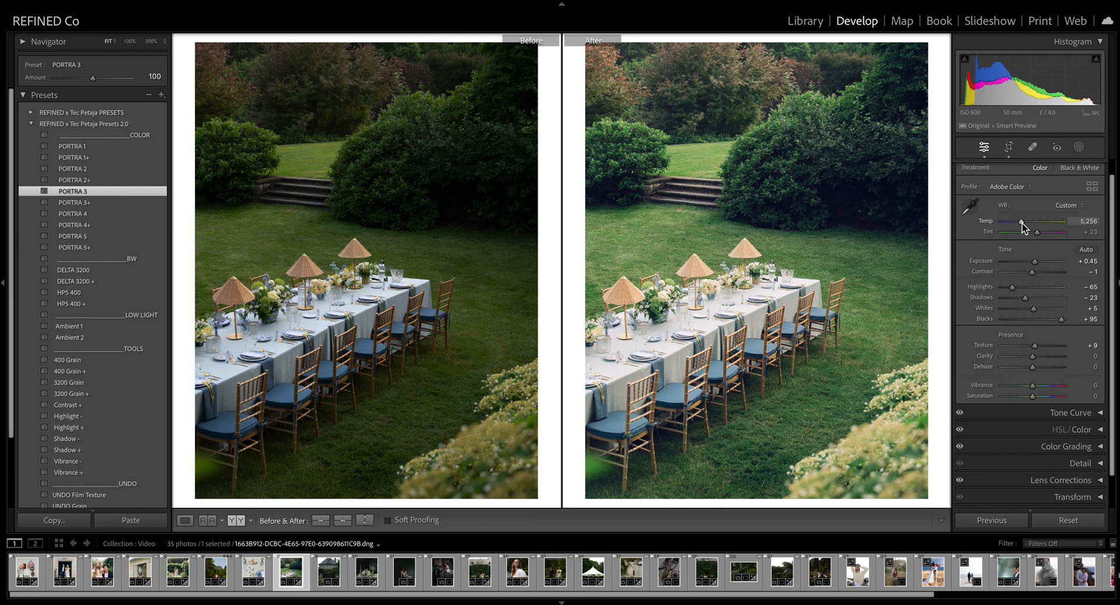
{"action": "scroll", "coordinate": [1022, 227], "scroll_direction": "up", "scroll_amount": 1}
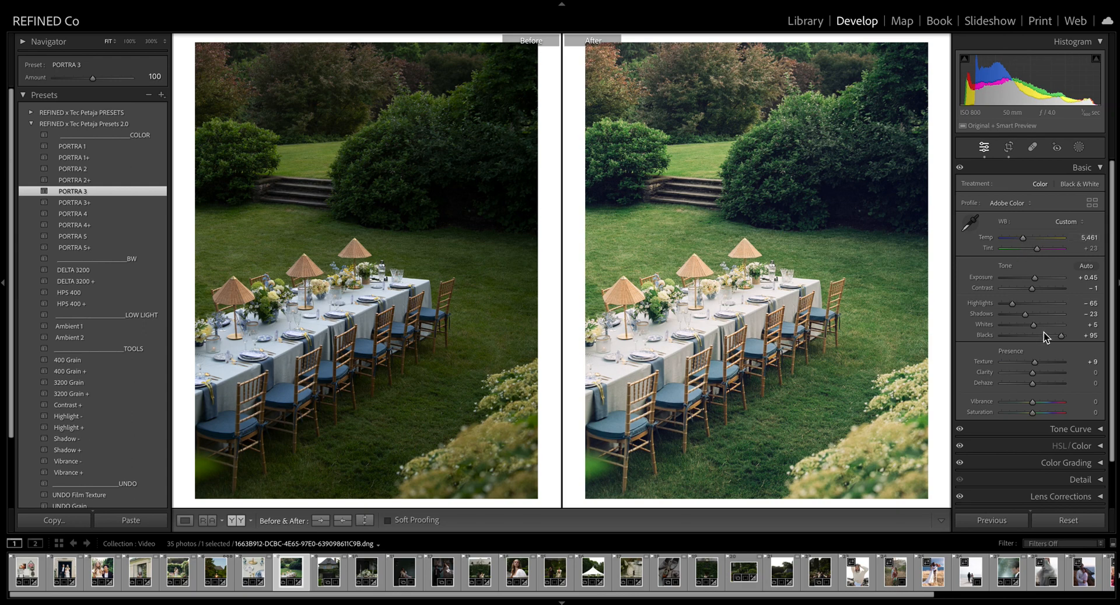
{"action": "left_click_drag", "start_coordinate": [1039, 248], "coordinate": [1037, 250]}
- On the photo of the table before the stone house, try PORTRA 1, 2, 1+, 2+, 3+ and 4+, and settle on PORTRA 5+
{"action": "key", "text": "Right"}
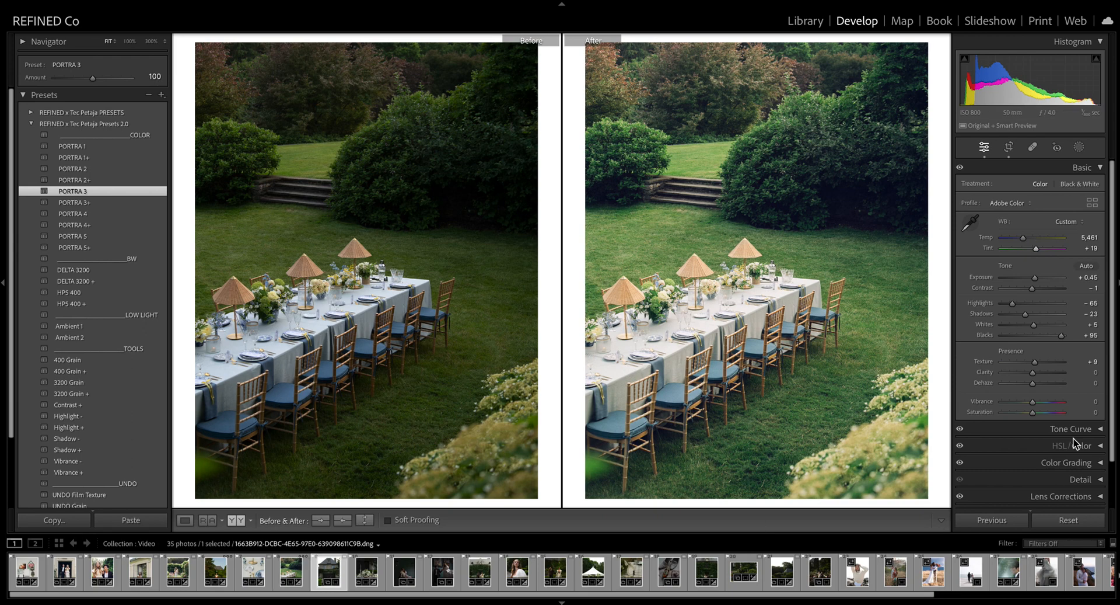
{"action": "left_click", "coordinate": [73, 147]}
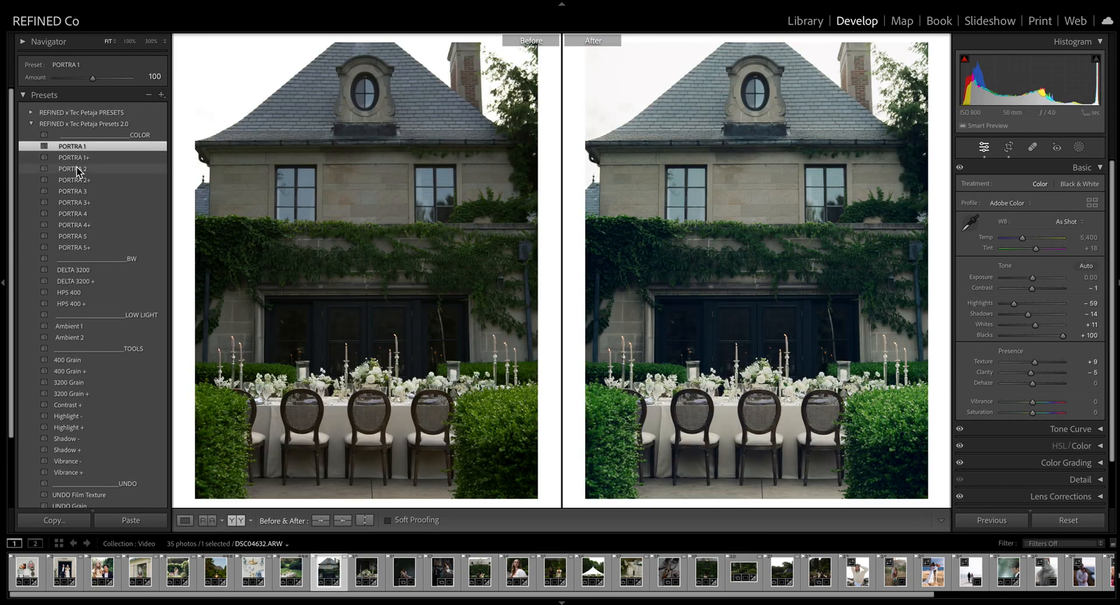
{"action": "left_click", "coordinate": [79, 169]}
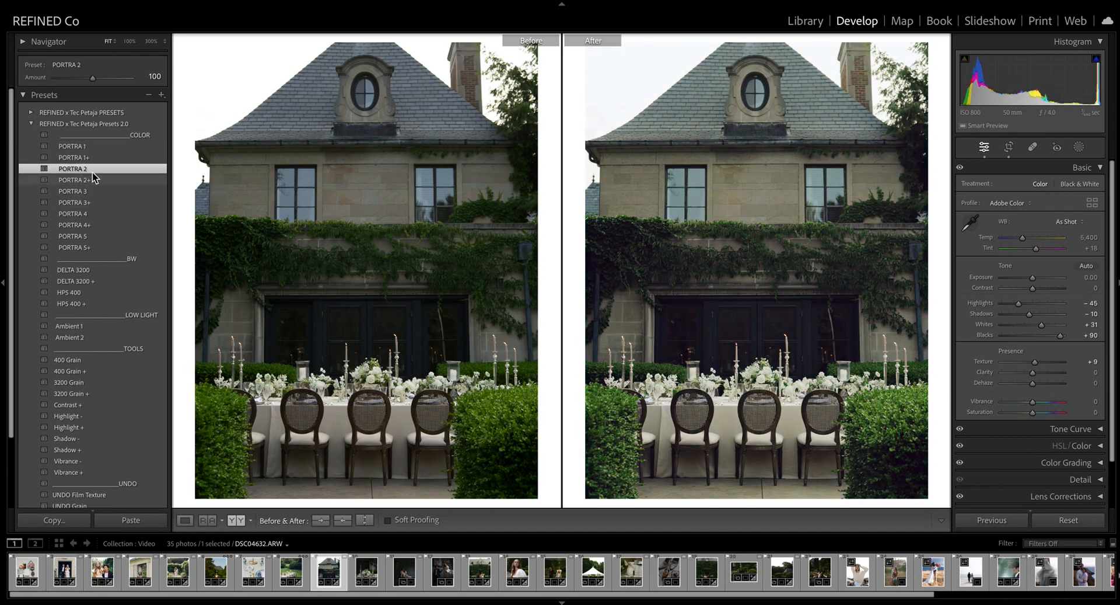
{"action": "left_click", "coordinate": [78, 157]}
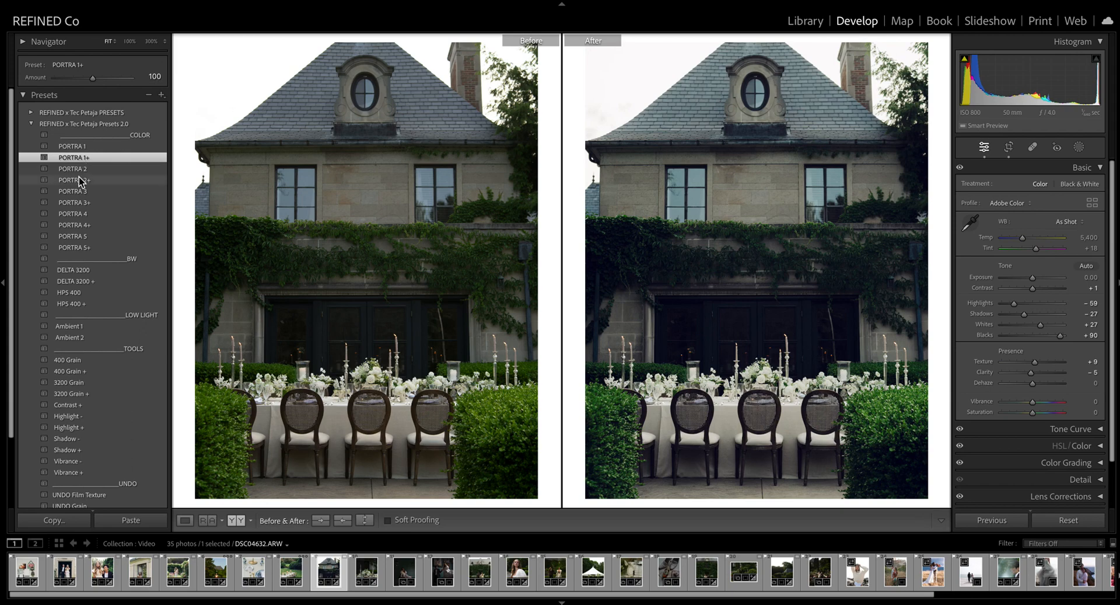
{"action": "left_click", "coordinate": [78, 181]}
{"action": "left_click", "coordinate": [80, 203]}
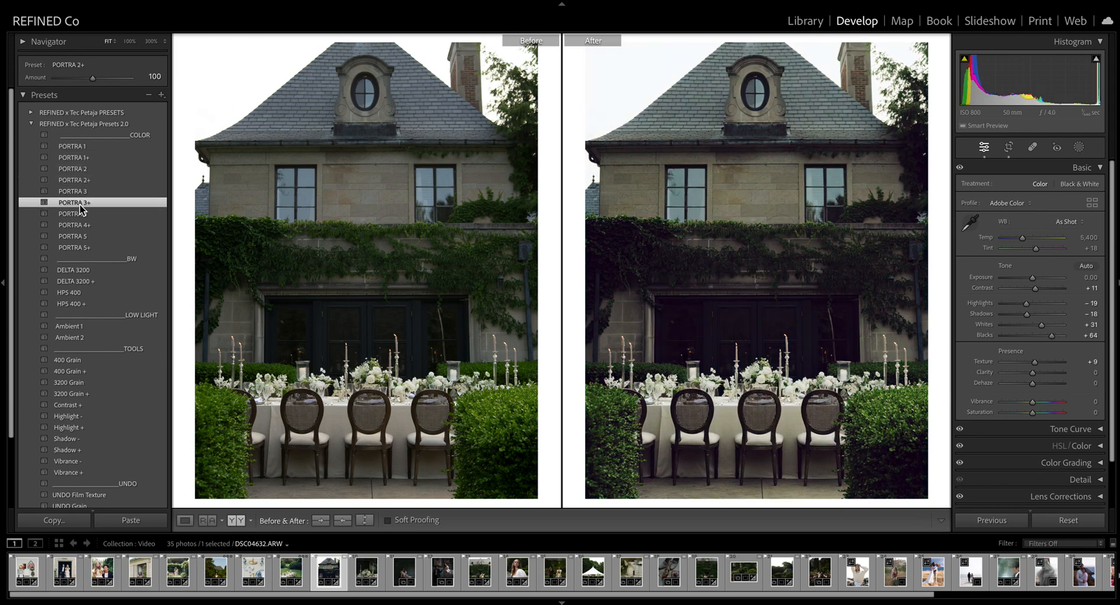
{"action": "left_click", "coordinate": [81, 225]}
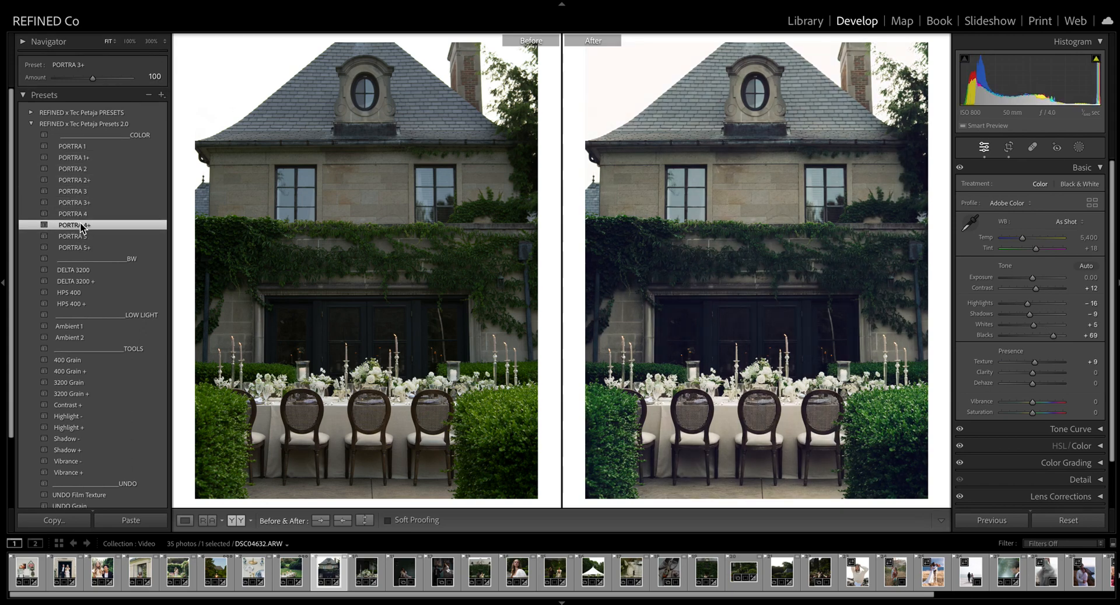
{"action": "left_click", "coordinate": [81, 249]}
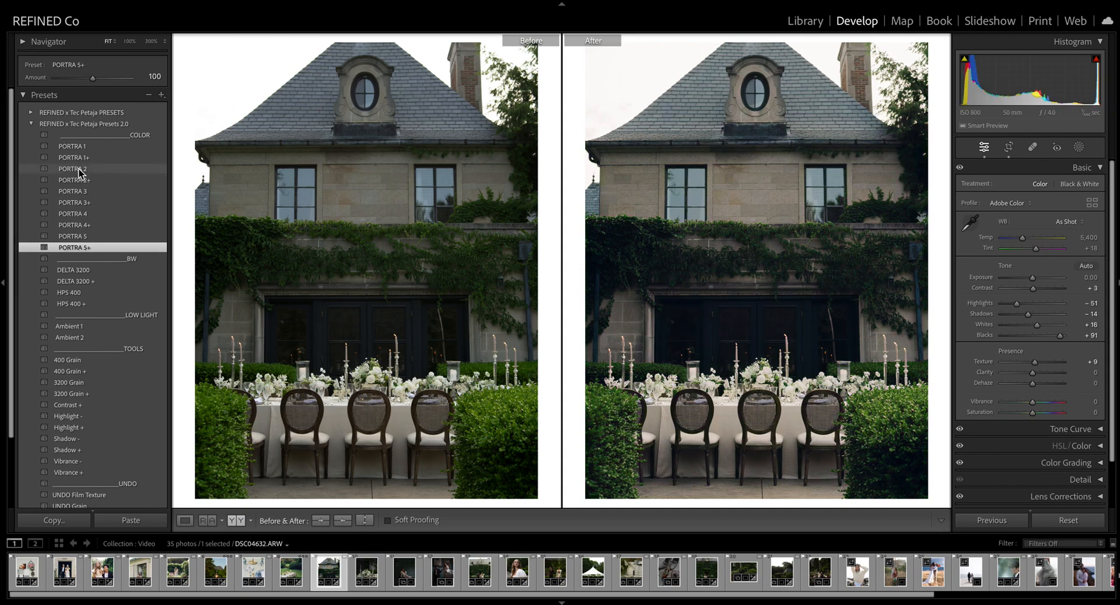
- Set the stone house photo's Exposure to +0.75, compare PORTRA 5 and return to PORTRA 5+
{"action": "left_click_drag", "start_coordinate": [1030, 278], "coordinate": [1035, 279]}
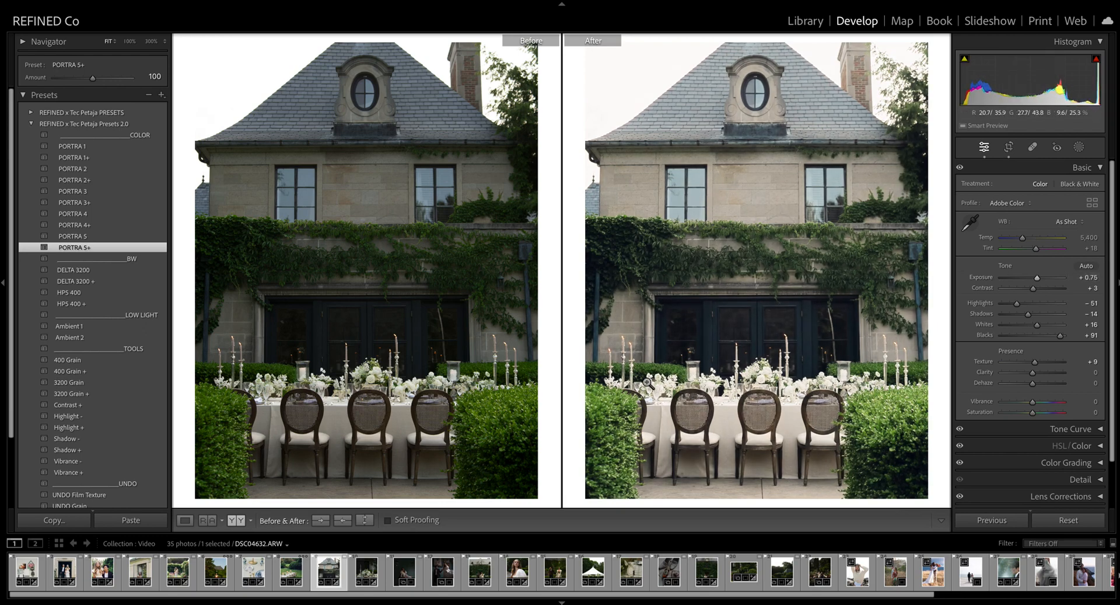
{"action": "left_click", "coordinate": [78, 237]}
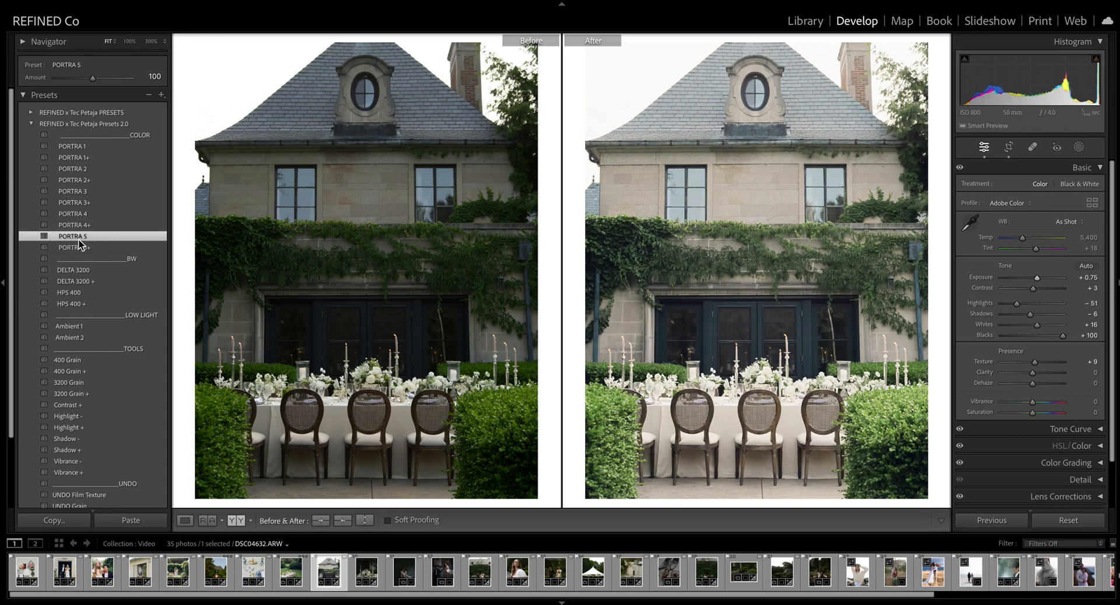
{"action": "left_click", "coordinate": [78, 246]}
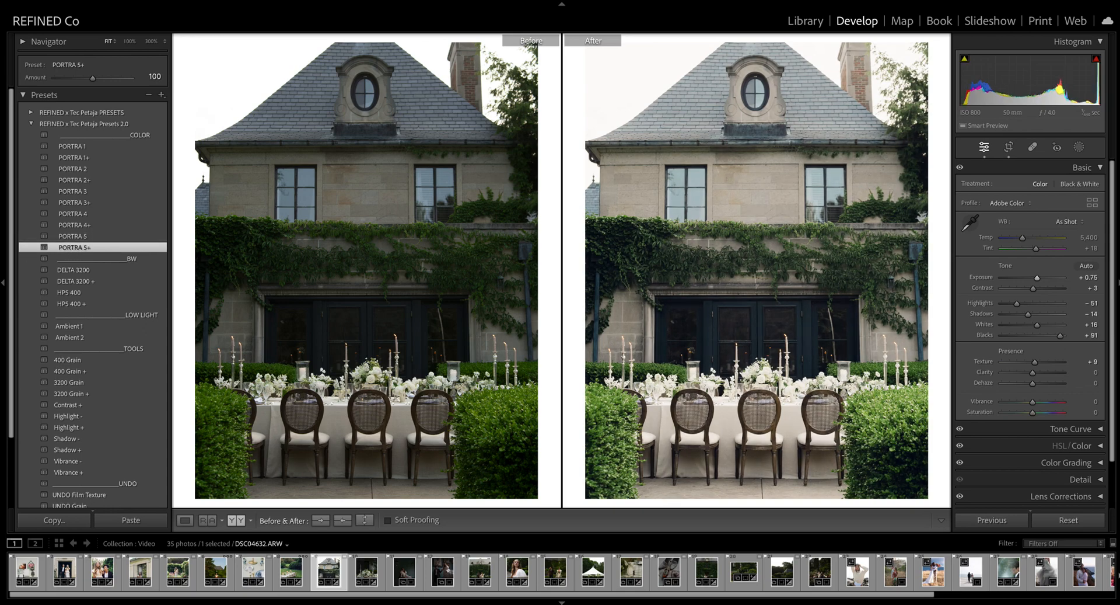
- Set the stone house photo's Highlights to -63, Temp to 5,436 and Tint to +20
{"action": "left_click", "coordinate": [752, 350]}
{"action": "left_click_drag", "start_coordinate": [745, 354], "coordinate": [816, 344]}
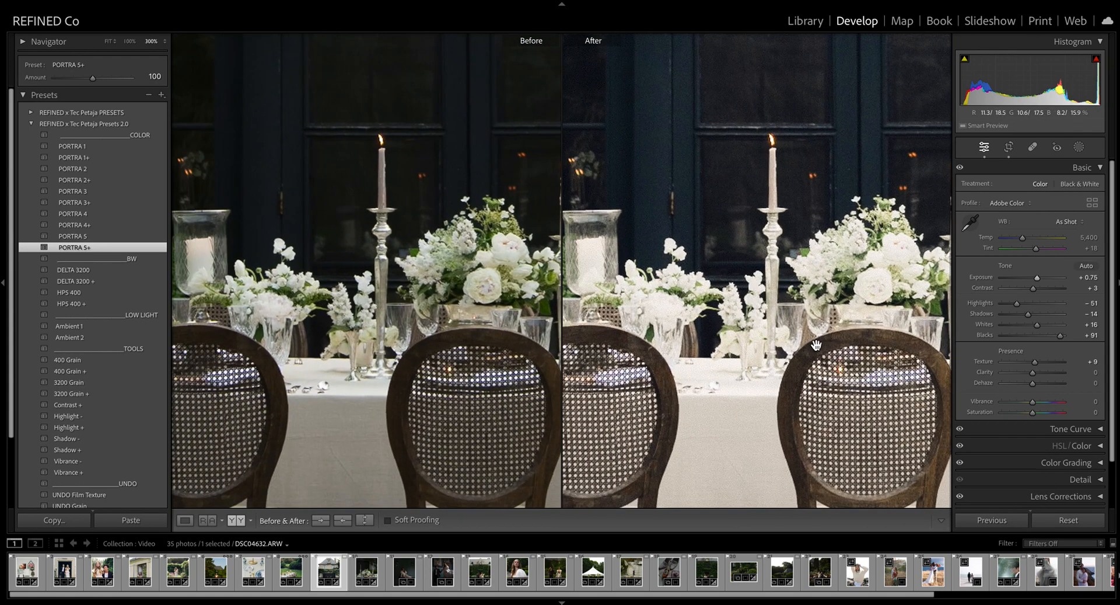
{"action": "left_click_drag", "start_coordinate": [1017, 304], "coordinate": [1013, 304]}
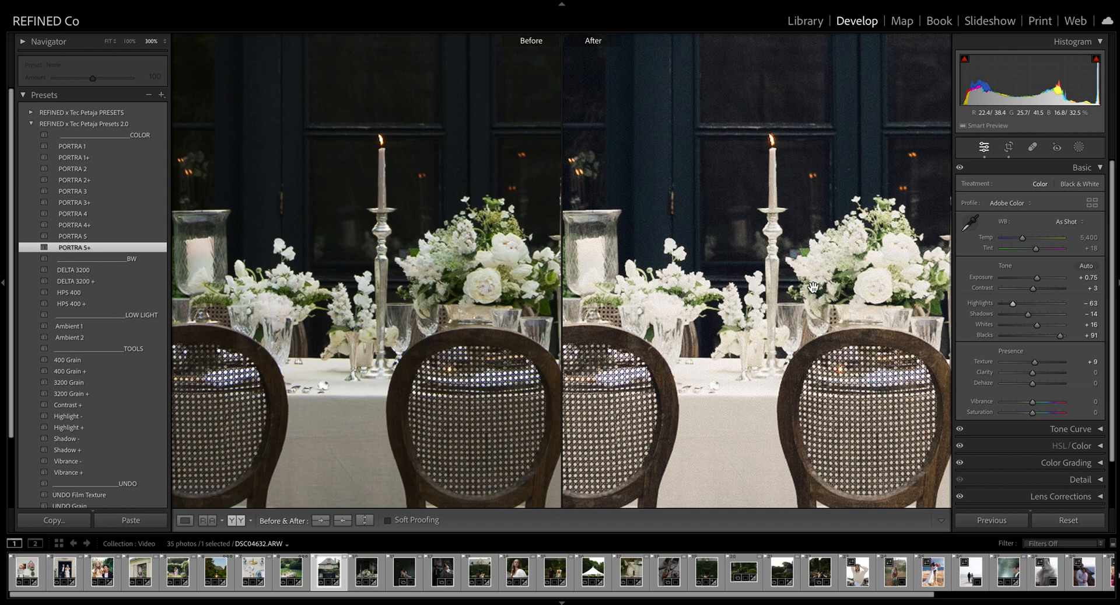
{"action": "left_click", "coordinate": [834, 287]}
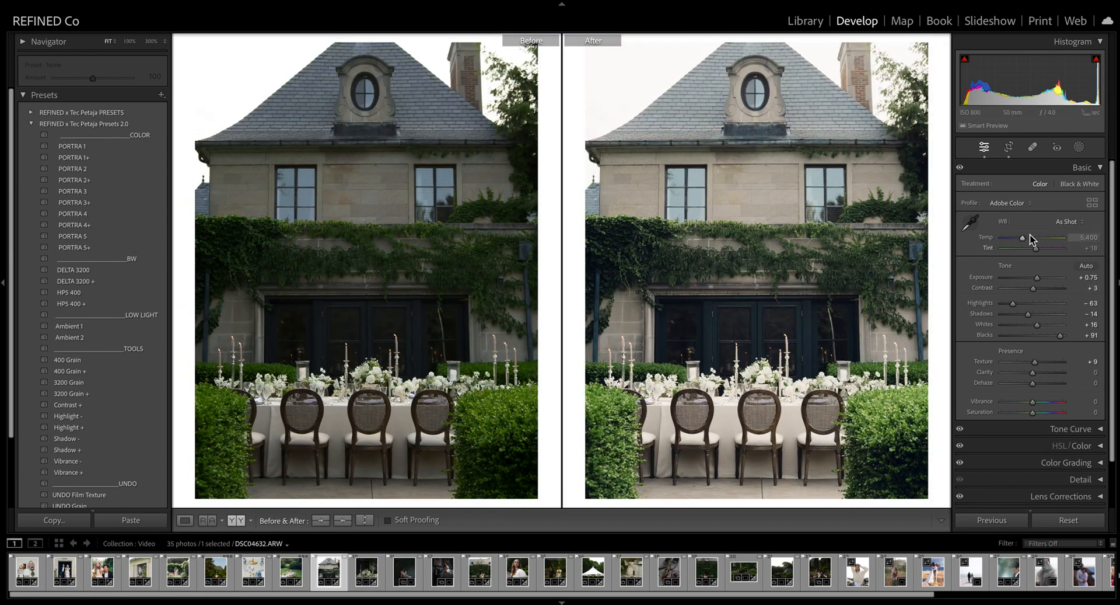
{"action": "left_click", "coordinate": [1035, 248]}
{"action": "left_click_drag", "start_coordinate": [1023, 238], "coordinate": [1028, 241]}
{"action": "left_click_drag", "start_coordinate": [1035, 248], "coordinate": [1037, 248]}
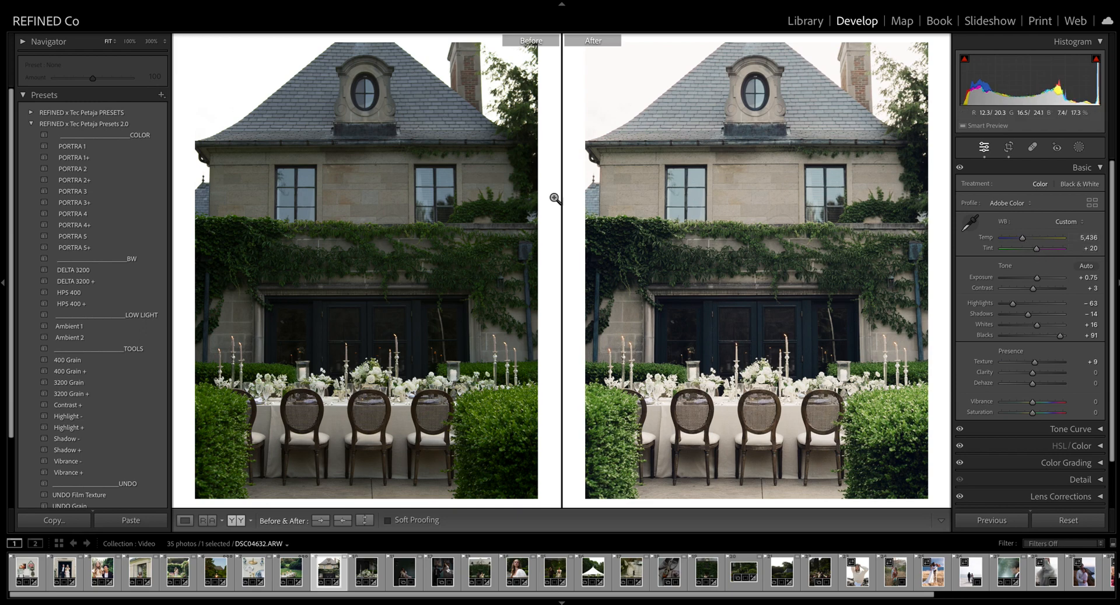
- On the close-up photo of the table with candles and white flowers, apply PORTRA 1 and set Exposure to +0.55
{"action": "key", "text": "Right"}
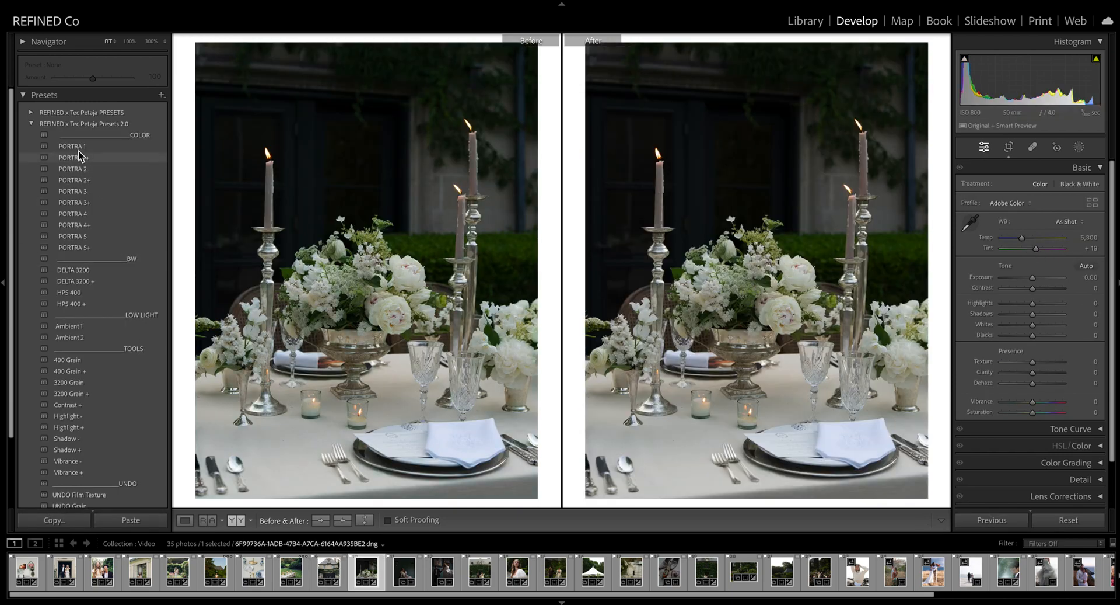
{"action": "left_click", "coordinate": [86, 147]}
{"action": "left_click_drag", "start_coordinate": [1033, 280], "coordinate": [1038, 283]}
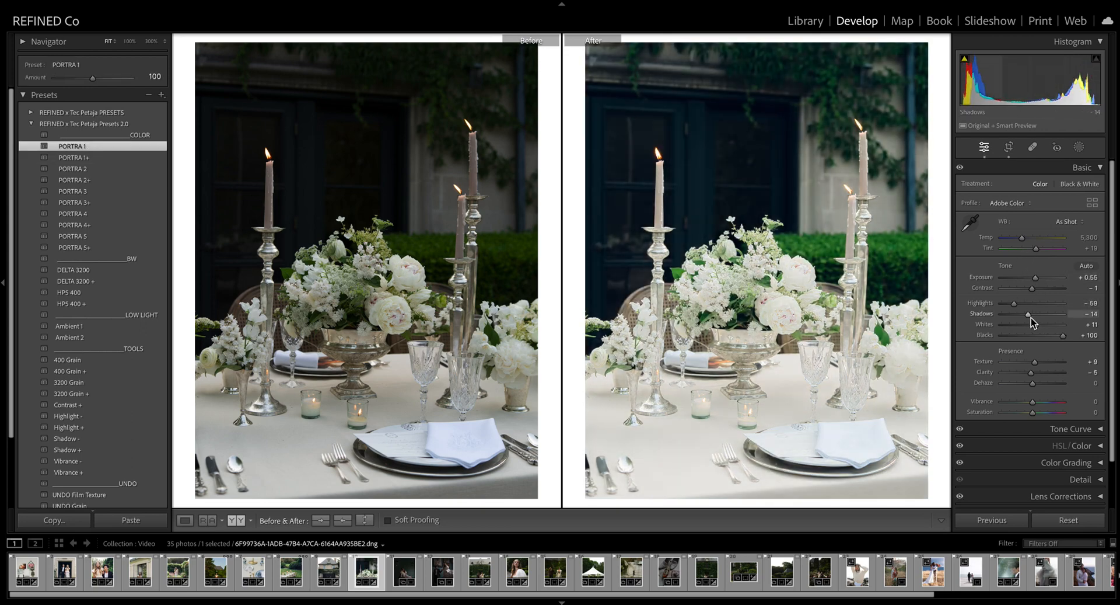
- Add the Shadow + and Highlight - tool presets to the candle table photo and set Temp to 5,578, Tint to +27 and Exposure to +0.60
{"action": "left_click", "coordinate": [77, 449]}
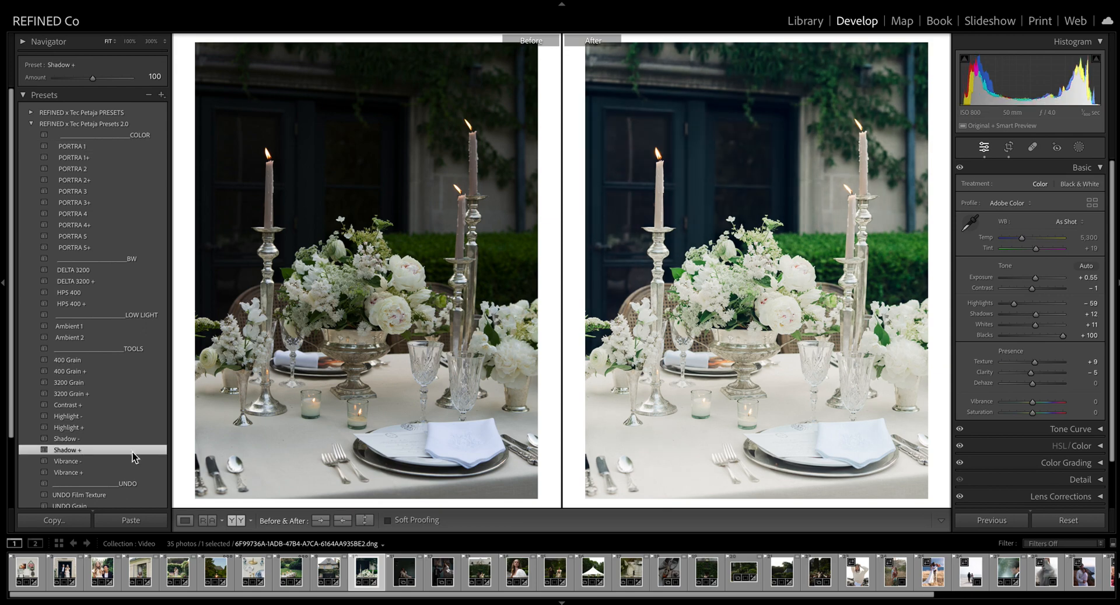
{"action": "key", "text": "ctrl+z"}
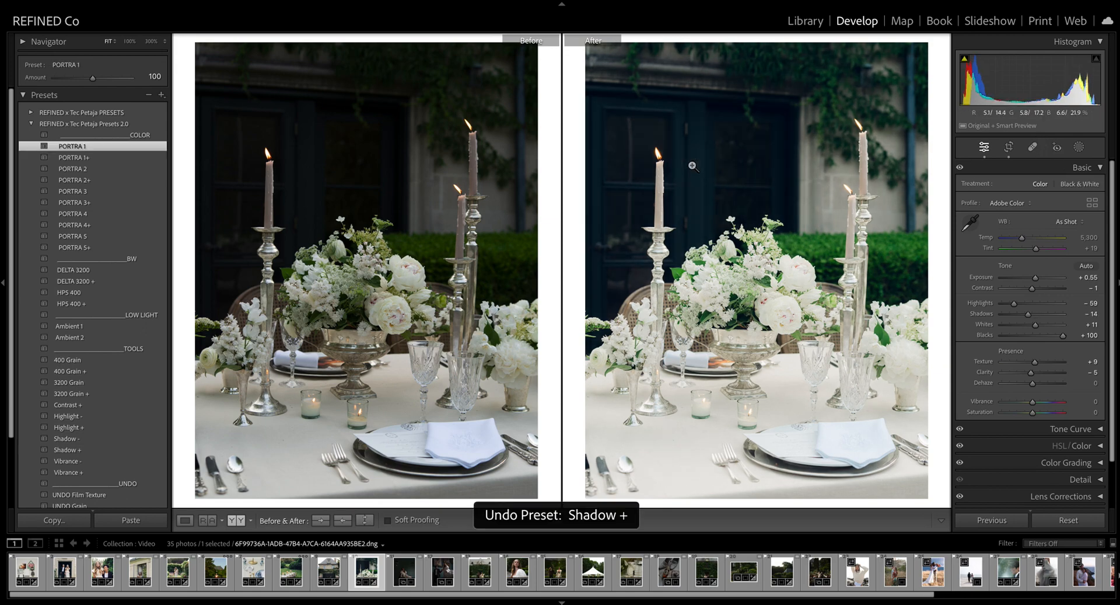
{"action": "left_click", "coordinate": [79, 452]}
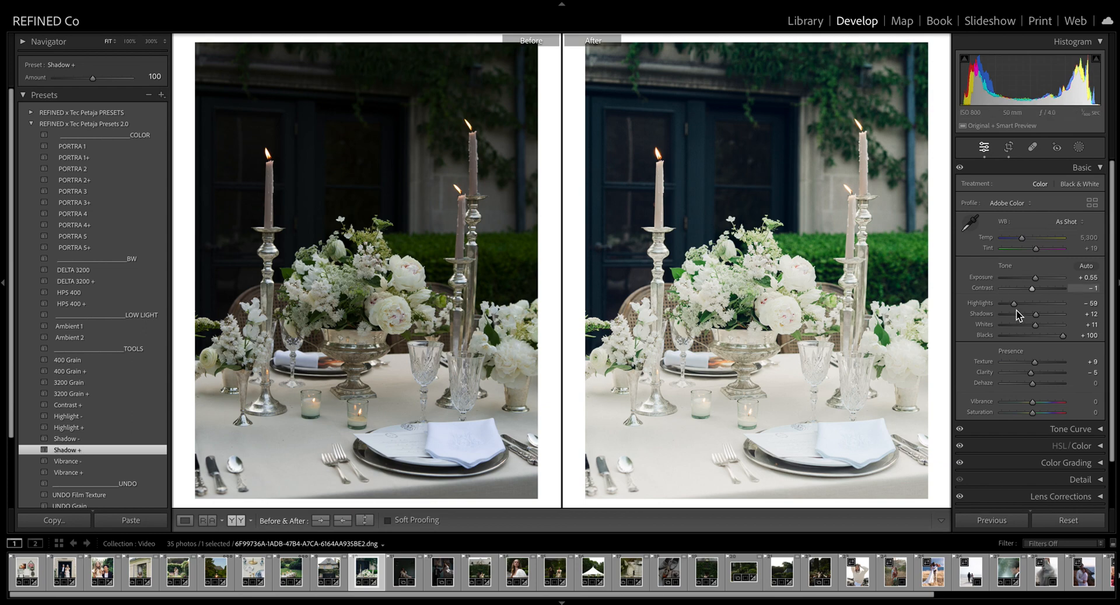
{"action": "left_click", "coordinate": [68, 416]}
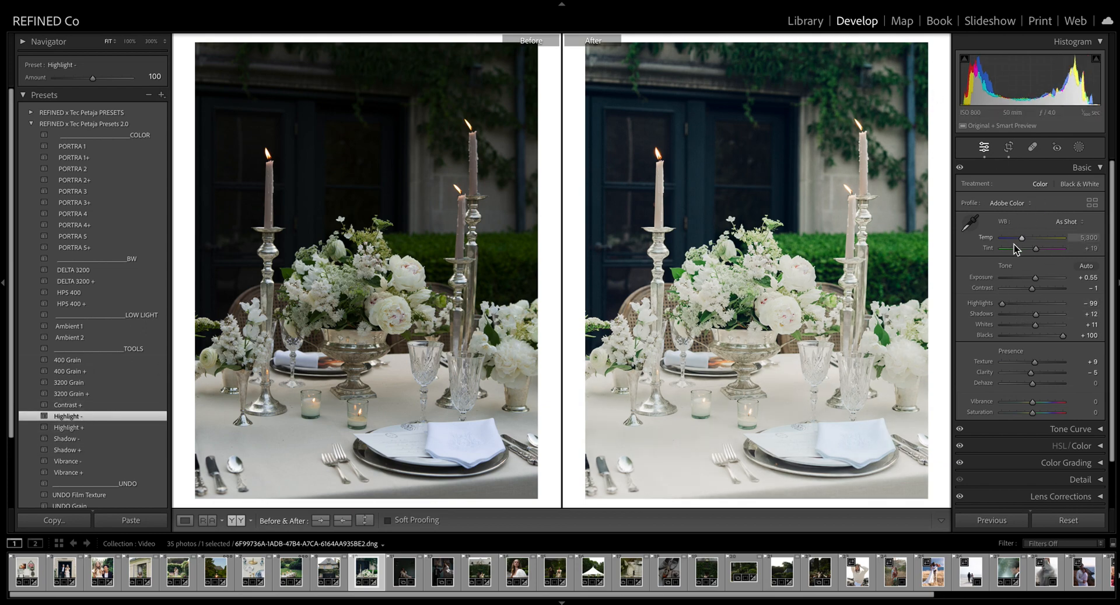
{"action": "left_click_drag", "start_coordinate": [1022, 241], "coordinate": [1038, 282]}
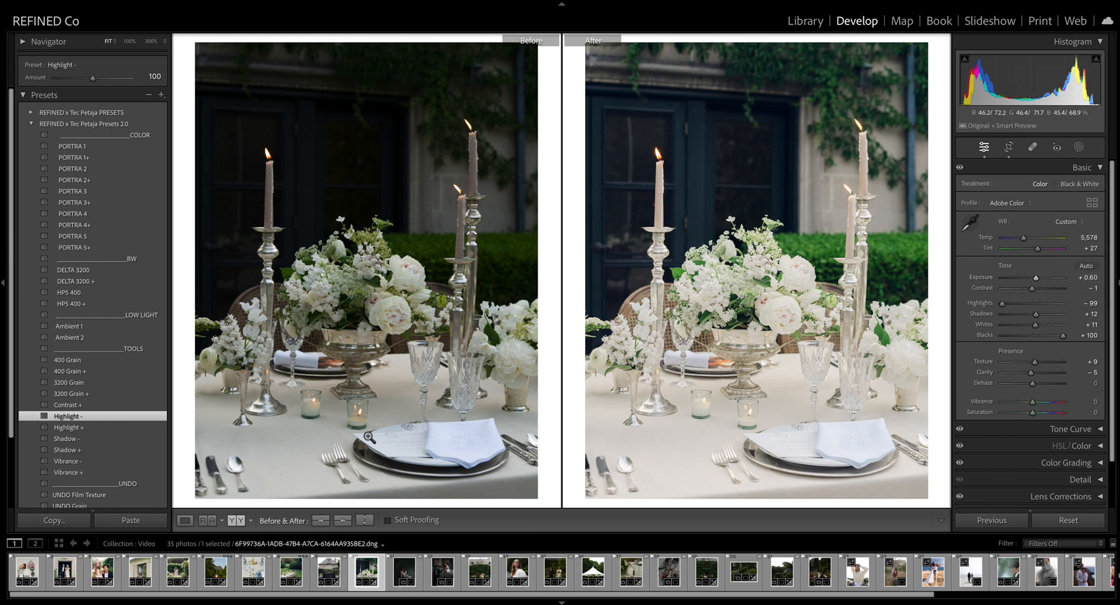
- On the photo of the seated bride against the green wall, try PORTRA 1+, 2+, 3+ and 4+, and settle on PORTRA 5+
{"action": "key", "text": "Right"}
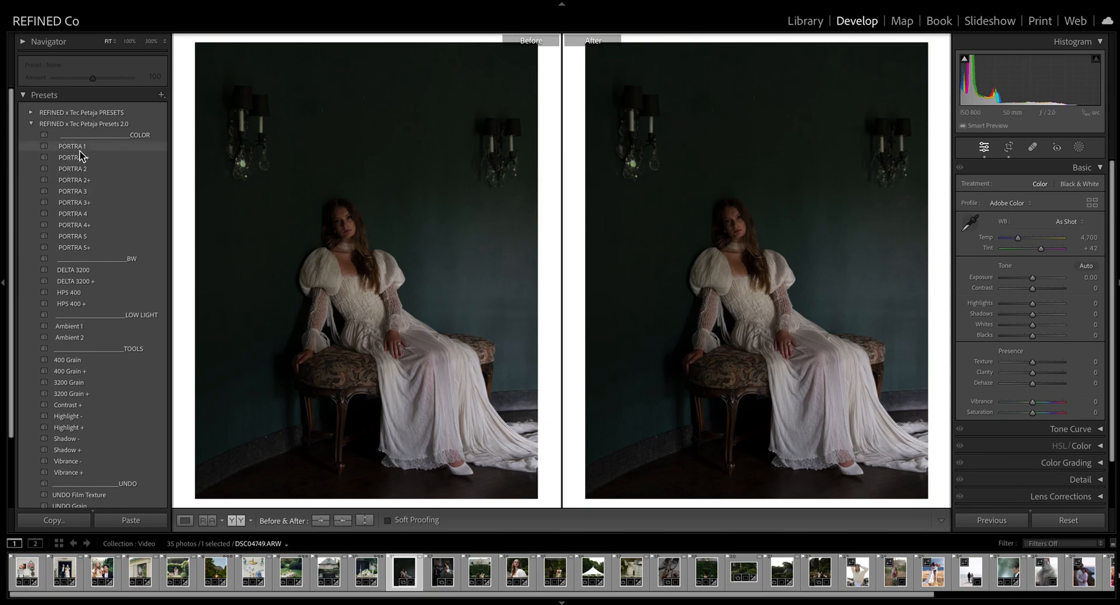
{"action": "left_click", "coordinate": [75, 156]}
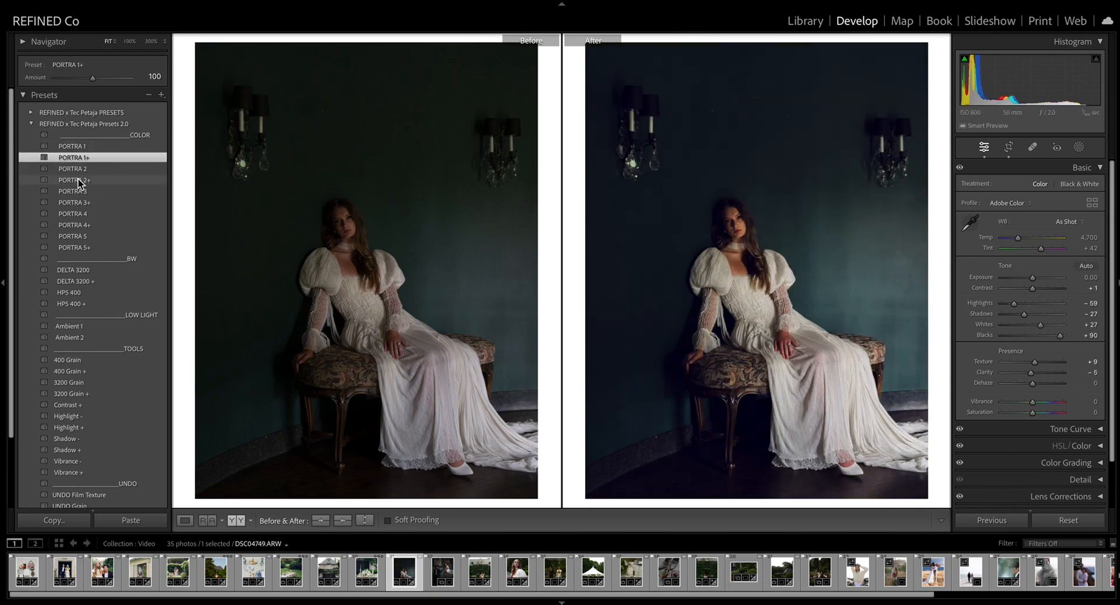
{"action": "left_click", "coordinate": [76, 180]}
{"action": "left_click", "coordinate": [81, 202]}
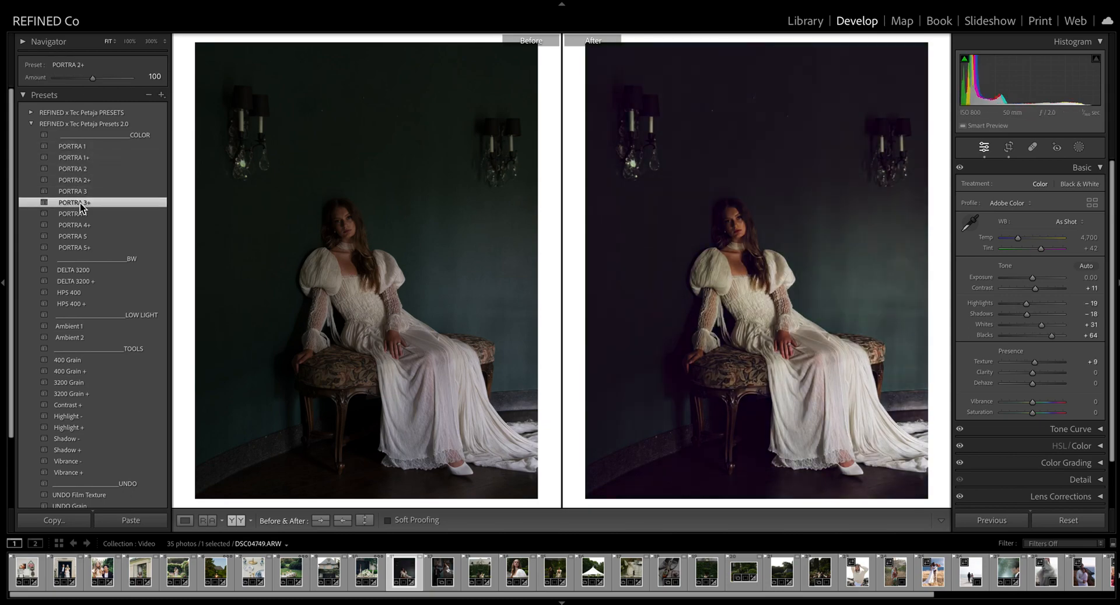
{"action": "left_click", "coordinate": [81, 225]}
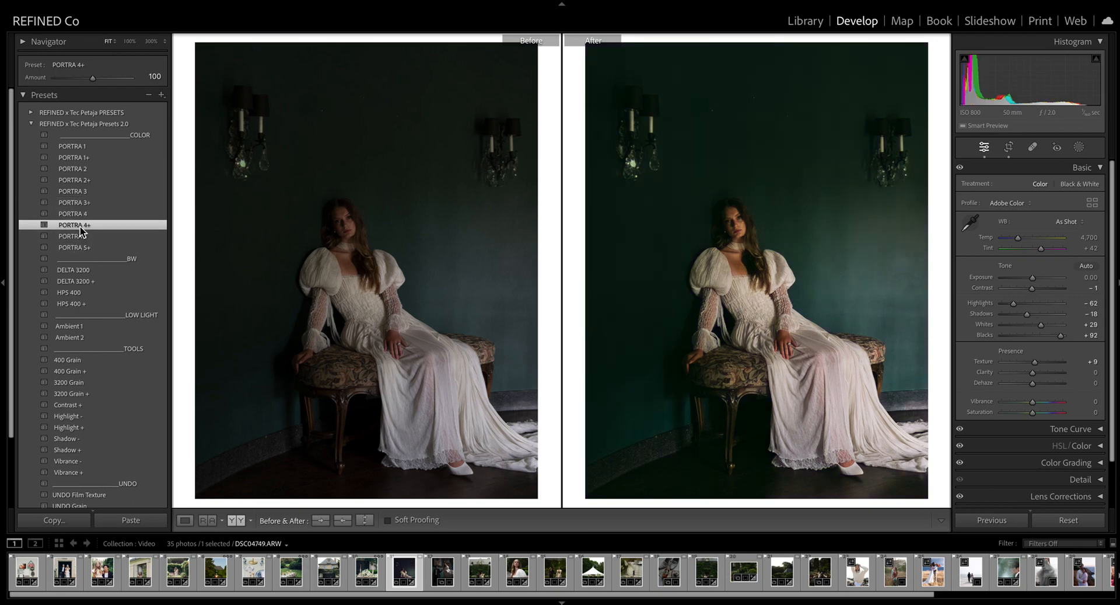
{"action": "left_click", "coordinate": [85, 247]}
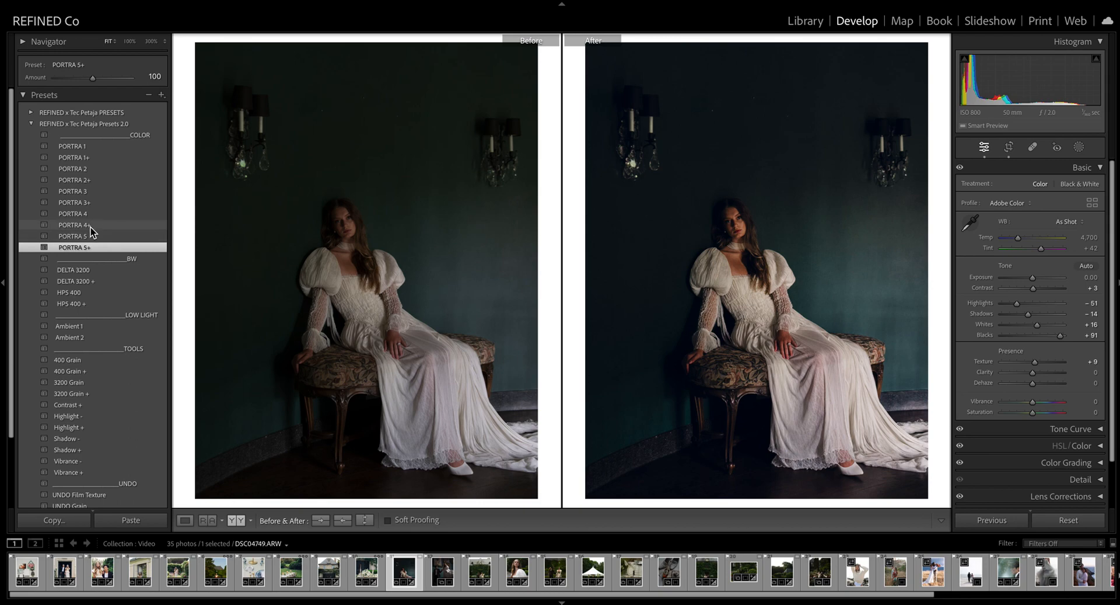
{"action": "left_click", "coordinate": [90, 227]}
{"action": "left_click", "coordinate": [88, 248]}
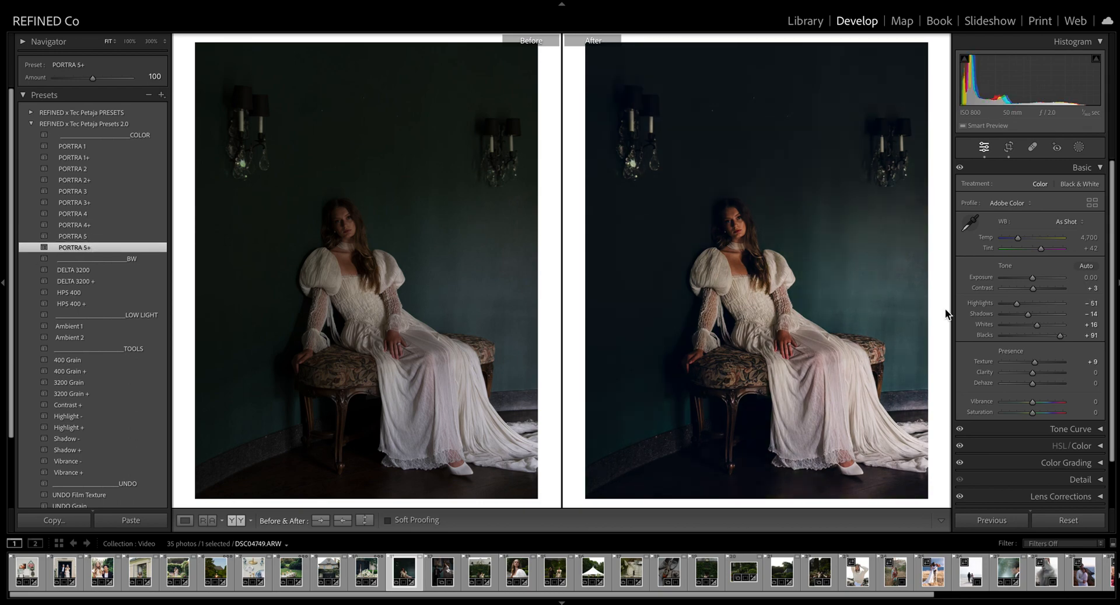
- Set the seated bride photo's Exposure to +0.95, Contrast to -9, Shadows to +7, Temp to 4,531 and Highlights to -34
{"action": "left_click_drag", "start_coordinate": [1033, 277], "coordinate": [1038, 277]}
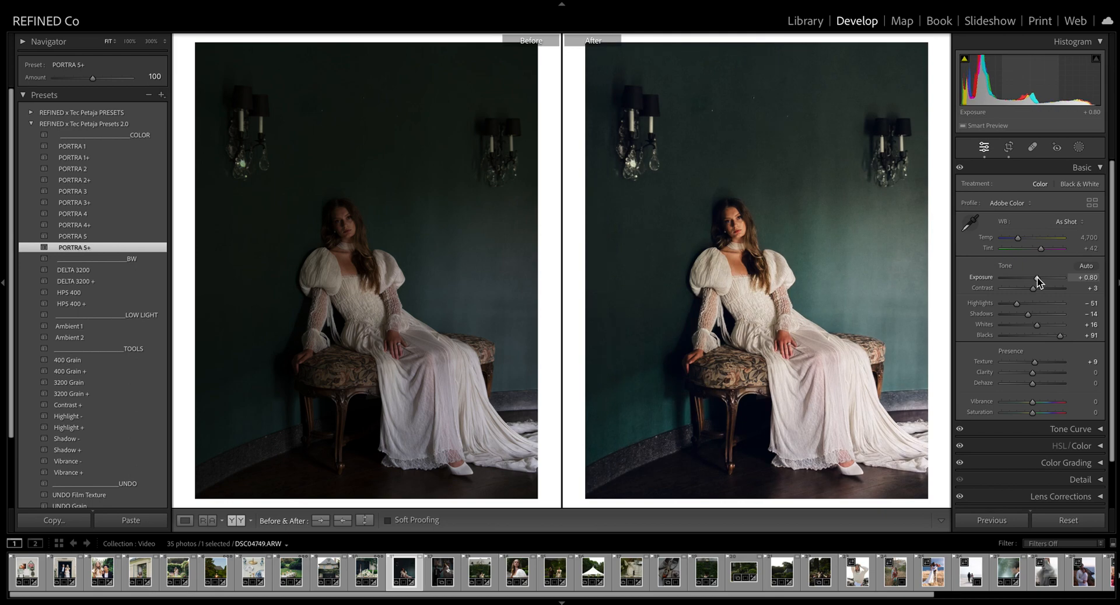
{"action": "left_click_drag", "start_coordinate": [1028, 314], "coordinate": [1038, 277]}
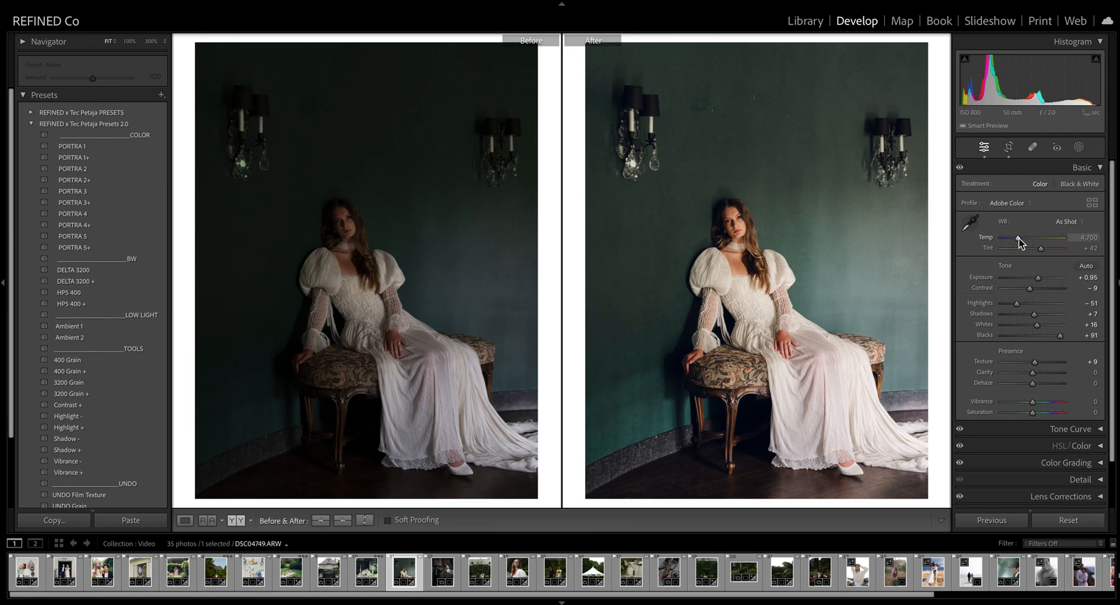
{"action": "left_click_drag", "start_coordinate": [1018, 242], "coordinate": [1019, 243]}
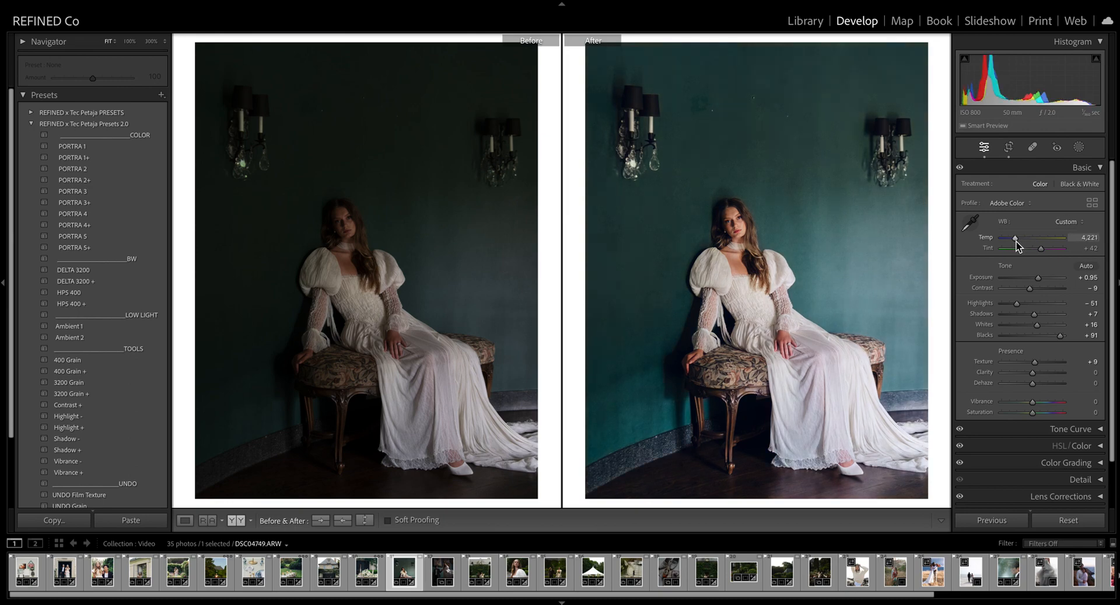
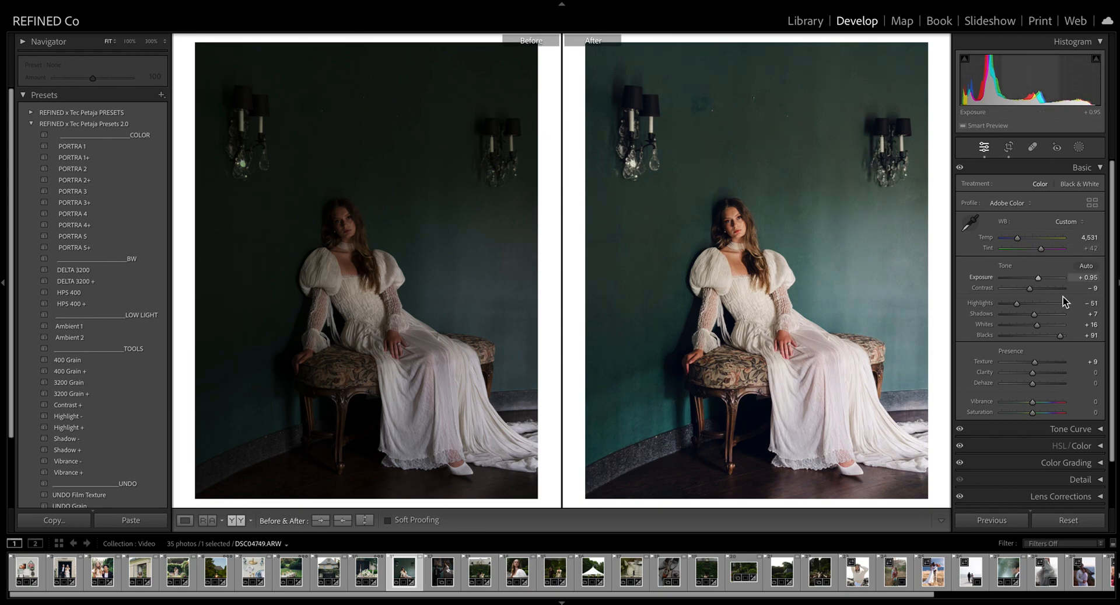
{"action": "left_click_drag", "start_coordinate": [1014, 303], "coordinate": [1020, 305]}
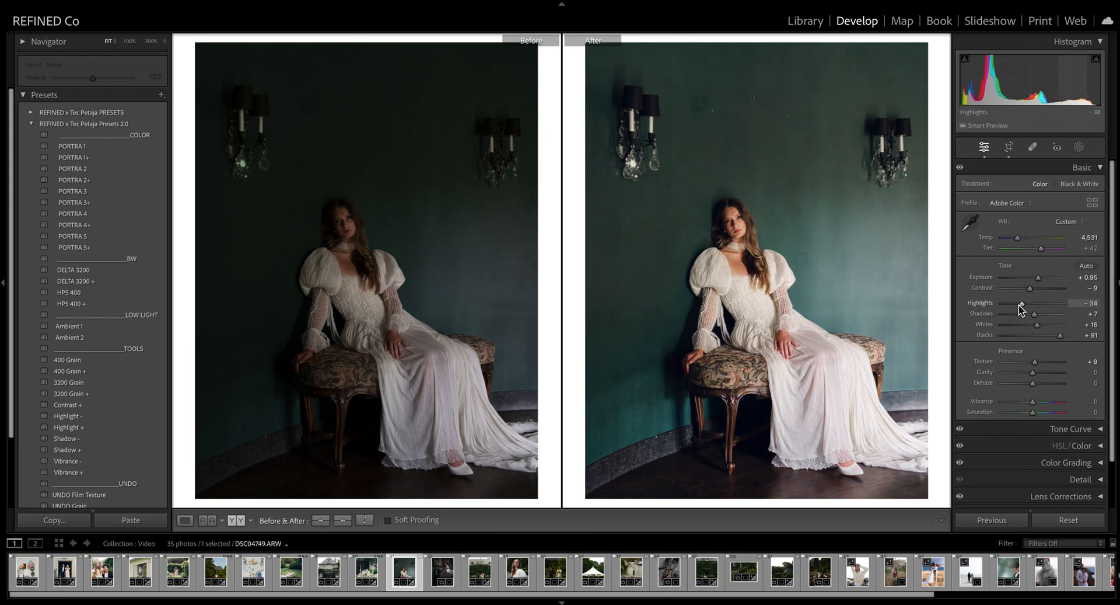
- On the photo of the couple on the staircase, try PORTRA 1+, settle on PORTRA 3+ and set Exposure to +1.10
{"action": "key", "text": "Right"}
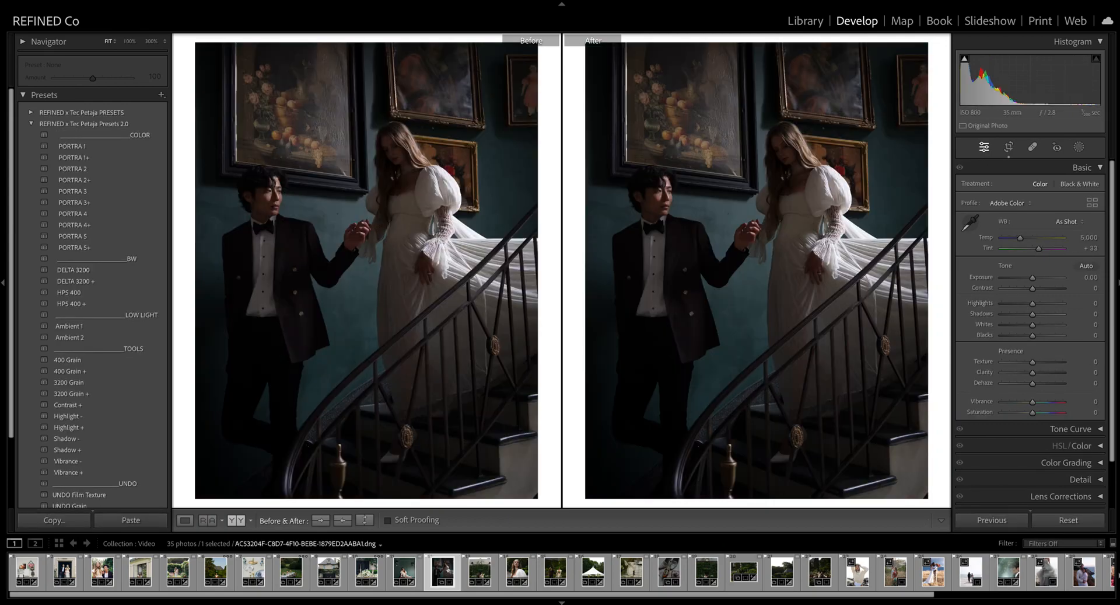
{"action": "left_click", "coordinate": [82, 158]}
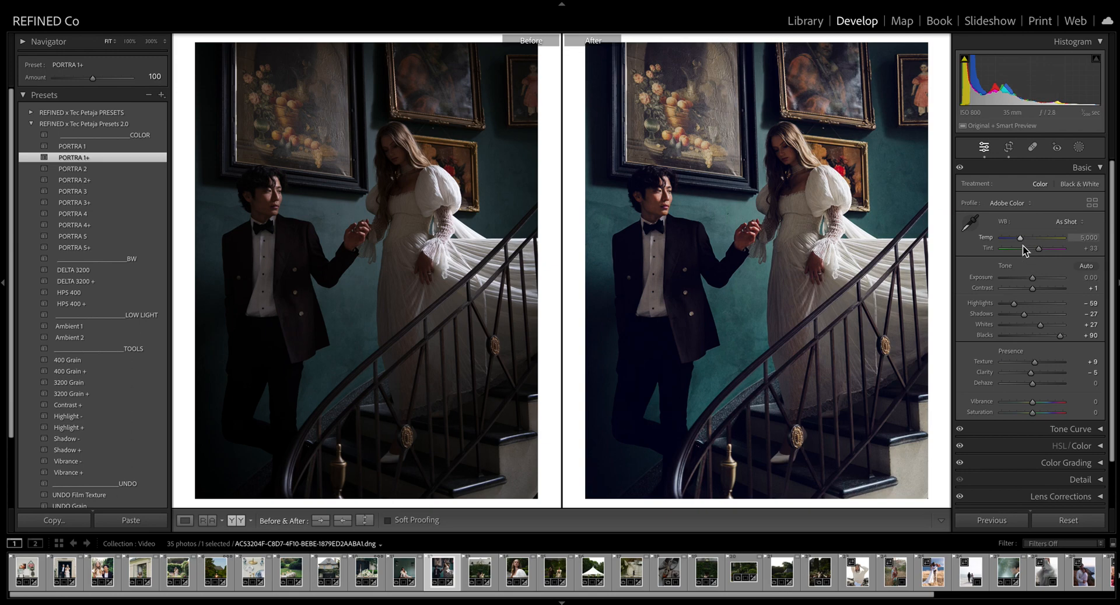
{"action": "left_click", "coordinate": [81, 202]}
{"action": "left_click_drag", "start_coordinate": [1032, 271], "coordinate": [1039, 275]}
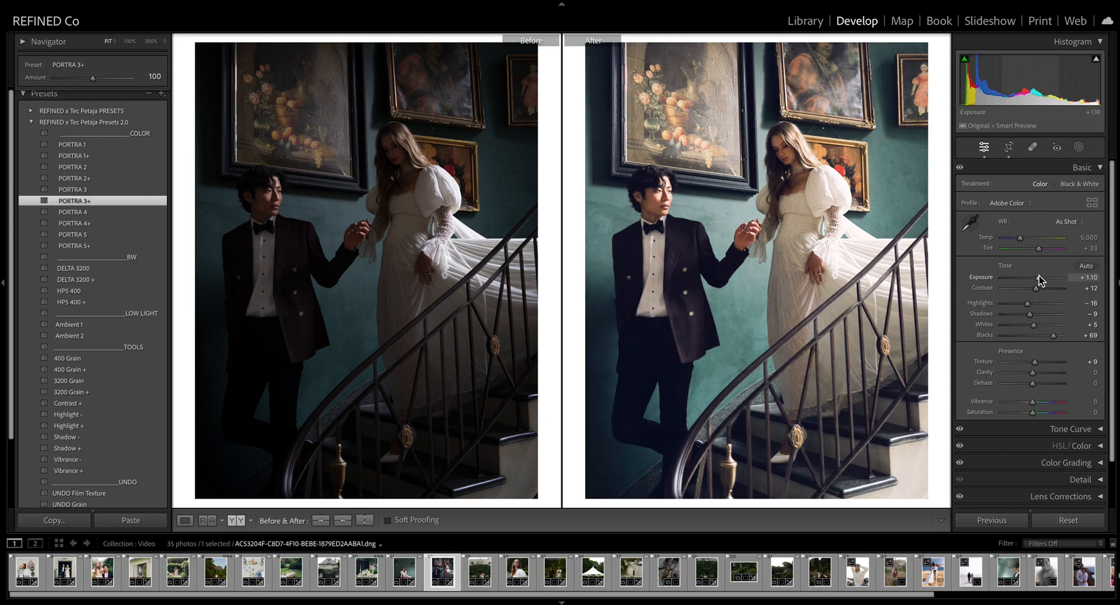
- Inspect the couple's faces up close, and set the staircase photo's Exposure to +1.05, Highlights to +2, Temp to 4,938 and Contrast to +20
{"action": "scroll", "coordinate": [1054, 269], "scroll_direction": "down", "scroll_amount": 1}
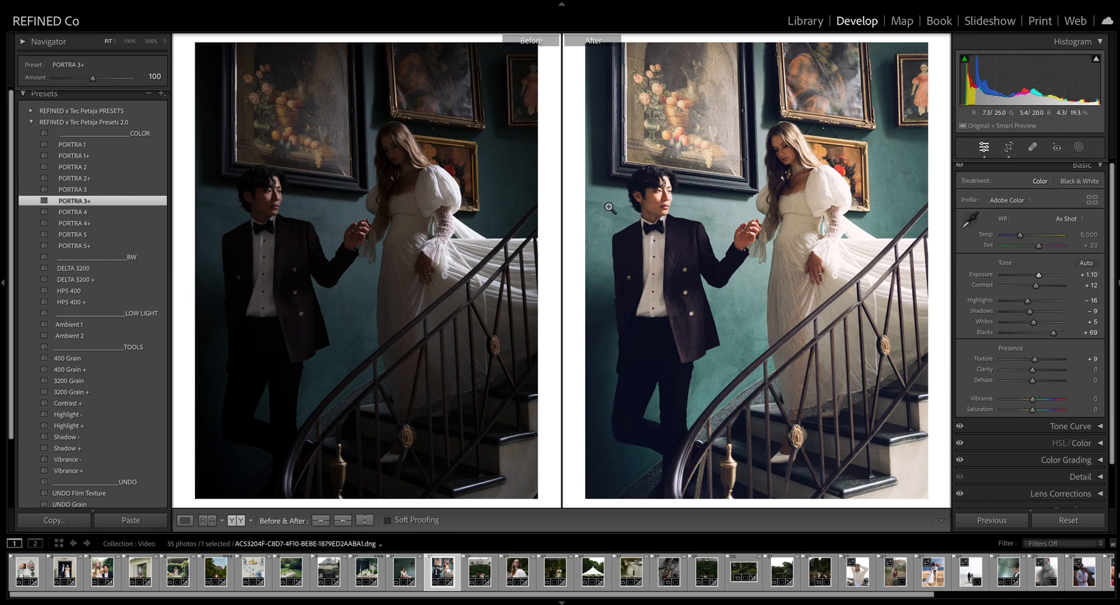
{"action": "left_click", "coordinate": [650, 198]}
{"action": "left_click_drag", "start_coordinate": [892, 189], "coordinate": [708, 247]}
{"action": "left_click", "coordinate": [701, 252]}
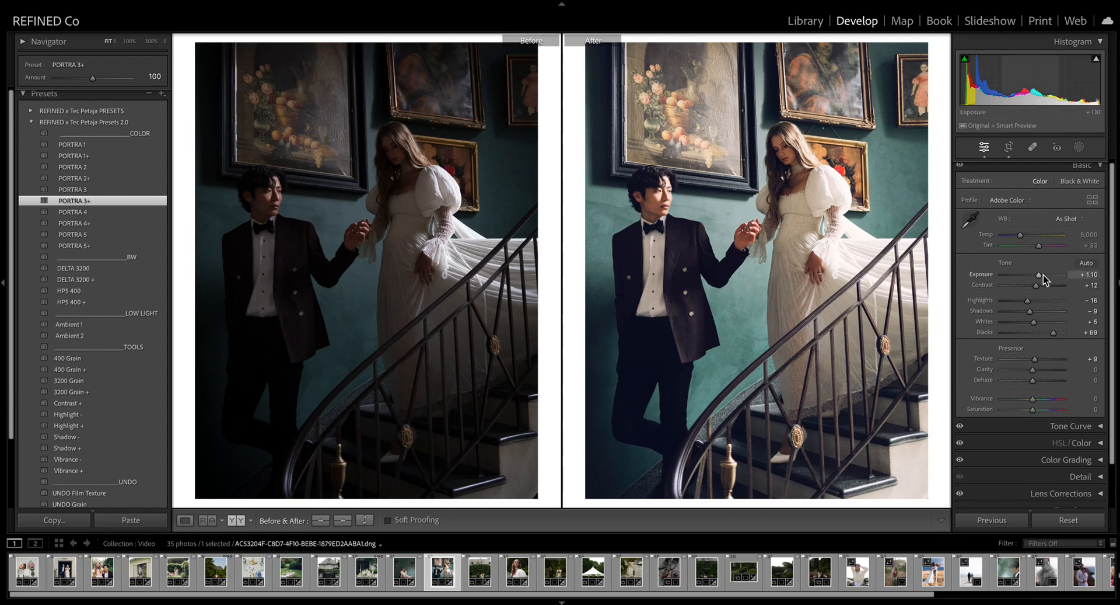
{"action": "left_click_drag", "start_coordinate": [1038, 275], "coordinate": [1033, 311]}
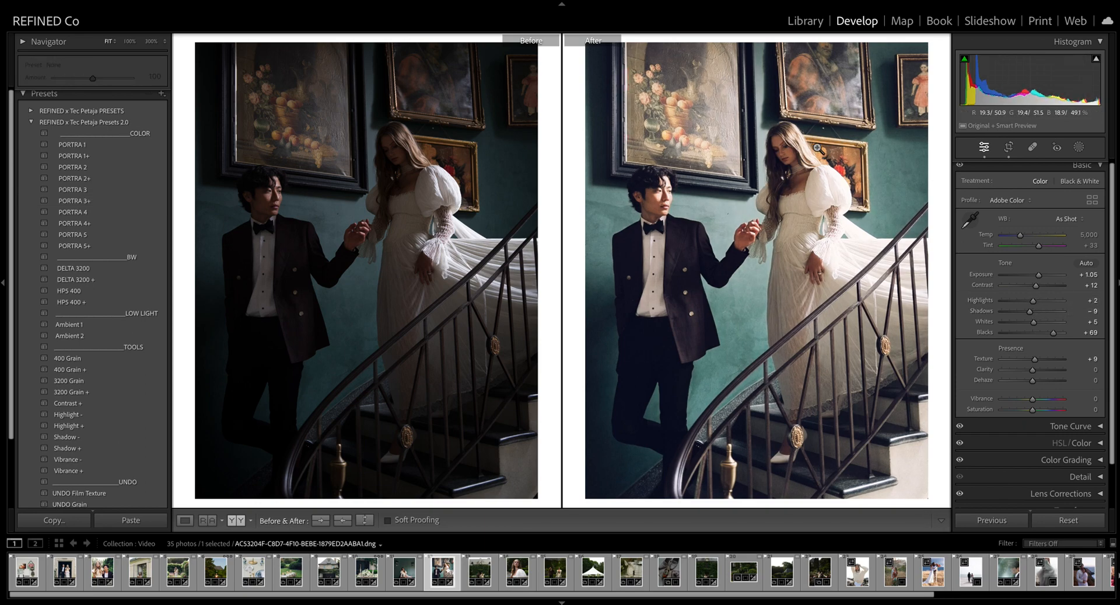
{"action": "left_click_drag", "start_coordinate": [1021, 234], "coordinate": [1020, 236]}
{"action": "left_click_drag", "start_coordinate": [1036, 286], "coordinate": [1038, 286]}
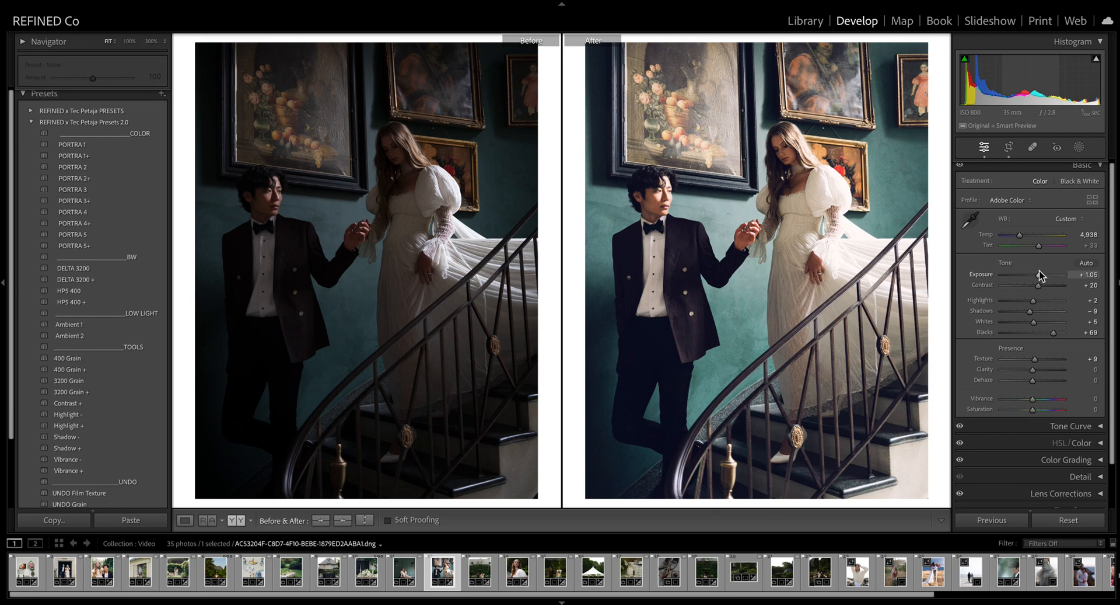
- Go to the photo of the couple in front of the ivy-covered house
{"action": "key", "text": "Right"}
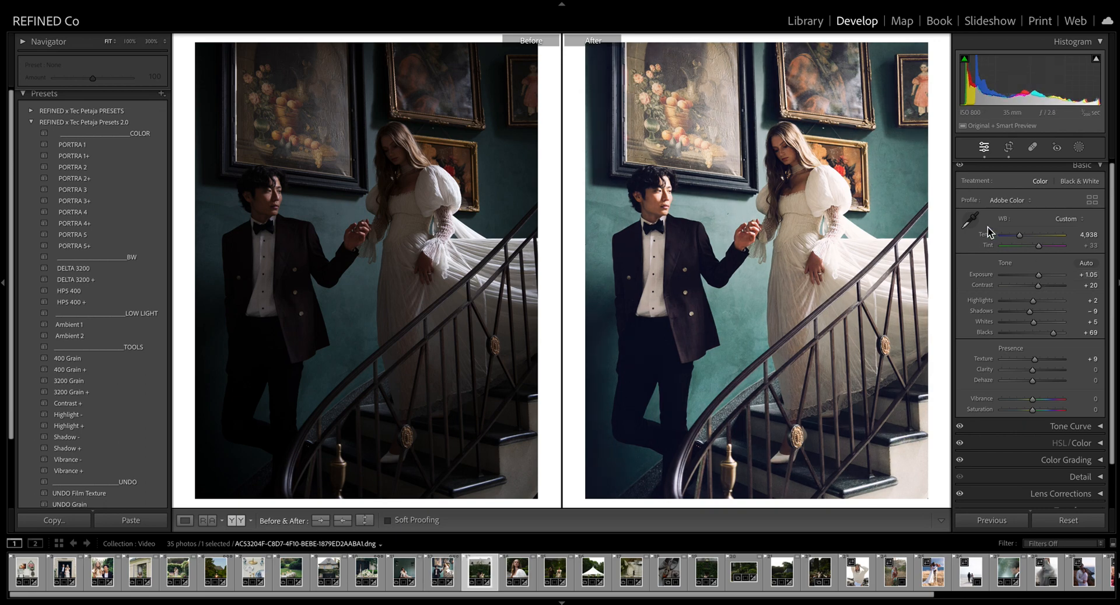
- Try Auto white balance on the ivy-covered house photo and undo it
{"action": "left_click", "coordinate": [1066, 219]}
{"action": "left_click", "coordinate": [1068, 231]}
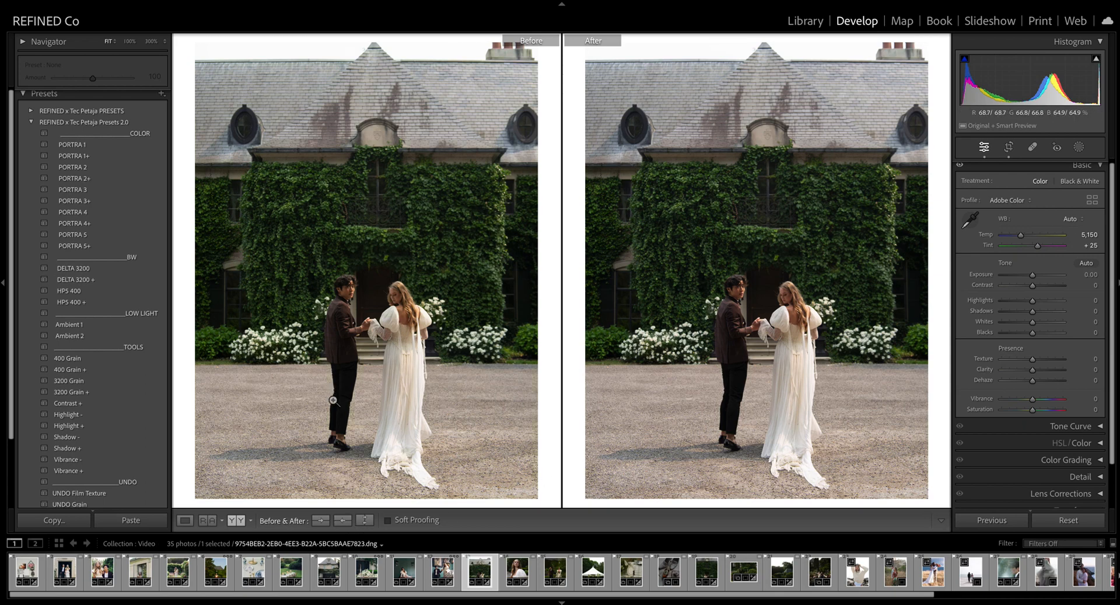
{"action": "key", "text": "ctrl+z"}
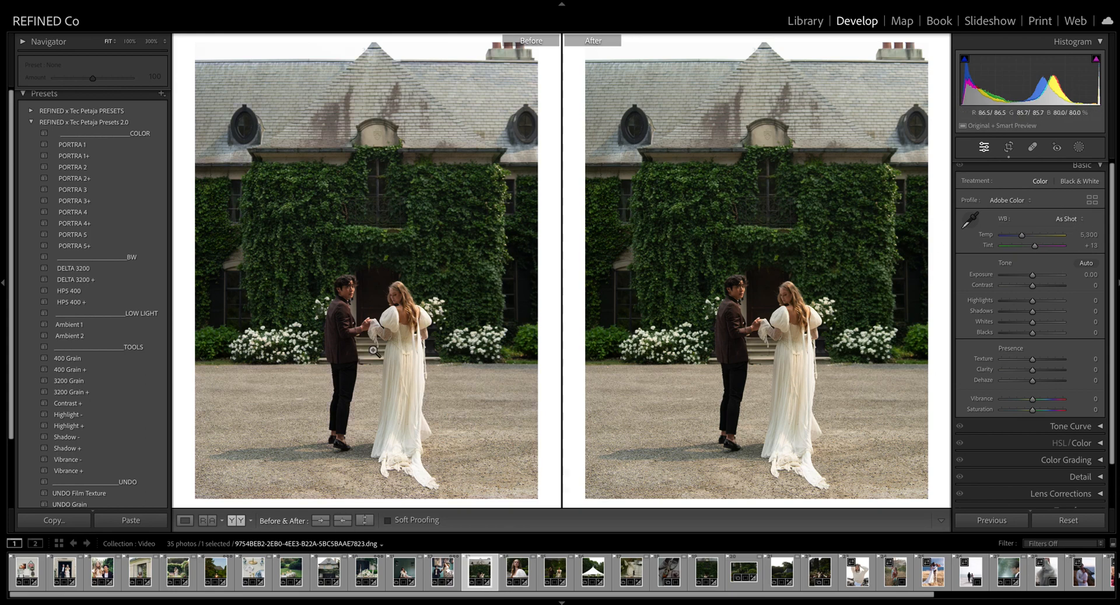
- Set the white balance of the ivy-covered house photo to Auto and compare the dress and gravel before and after up close
{"action": "left_click", "coordinate": [1066, 218]}
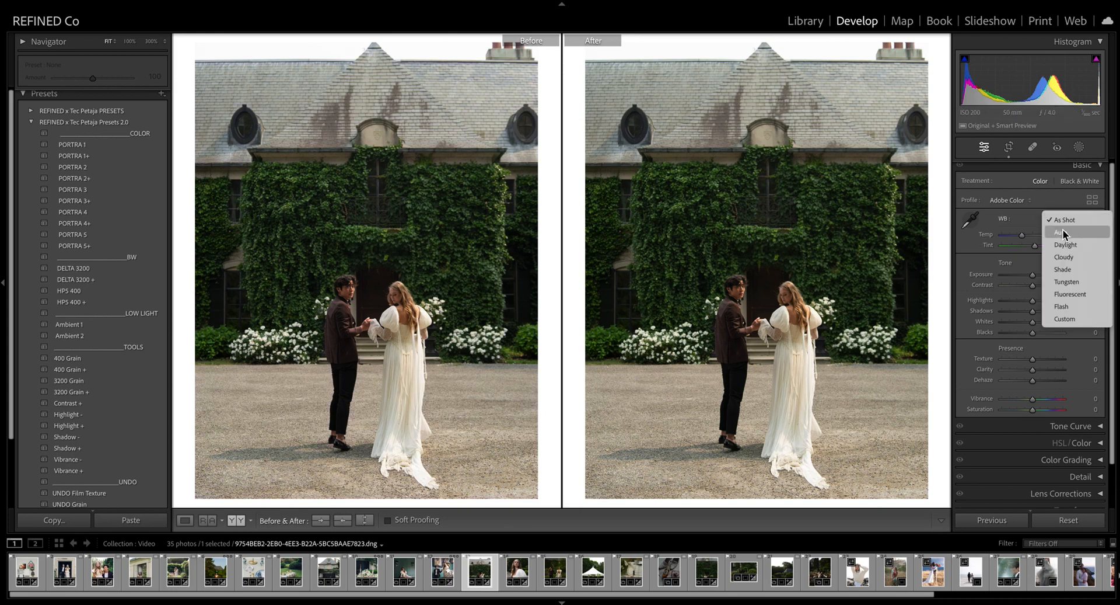
{"action": "left_click", "coordinate": [1063, 233]}
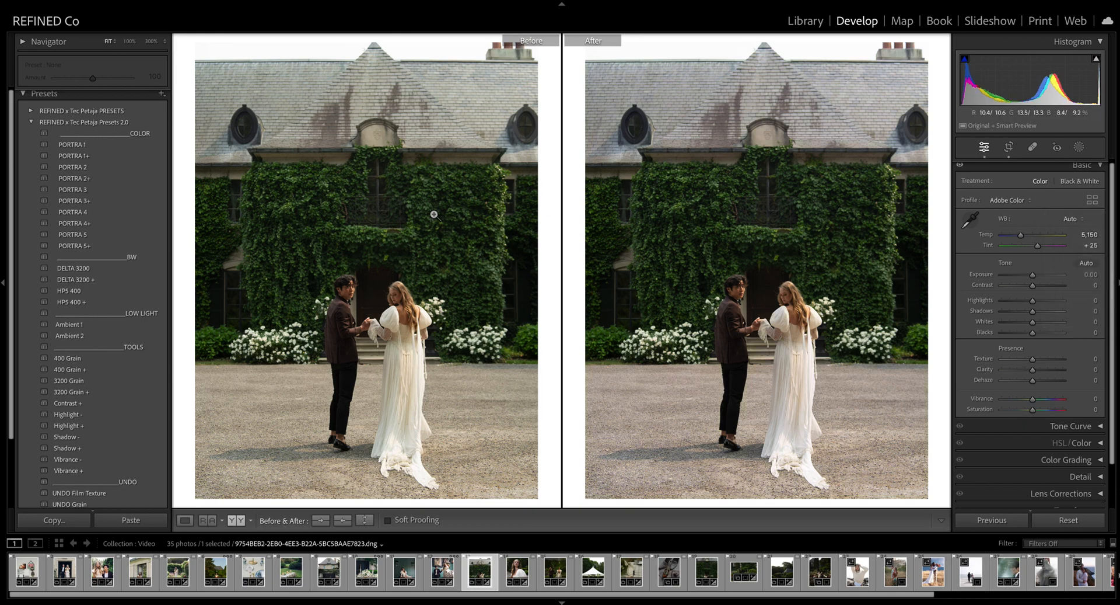
{"action": "left_click", "coordinate": [402, 387]}
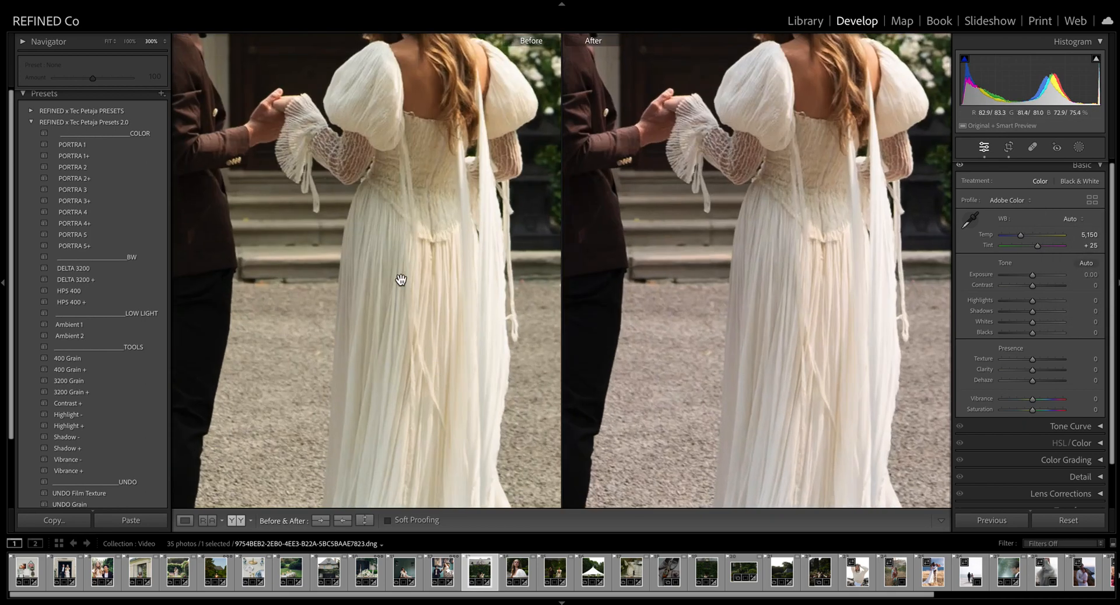
{"action": "scroll", "coordinate": [317, 337], "scroll_direction": "down", "scroll_amount": 15}
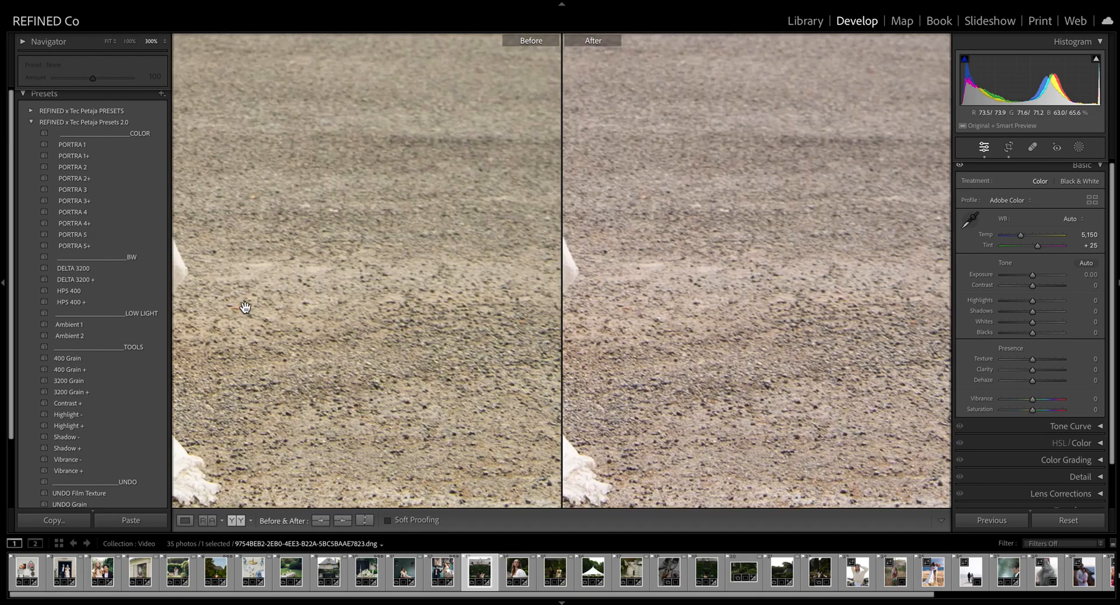
{"action": "left_click_drag", "start_coordinate": [182, 256], "coordinate": [439, 310]}
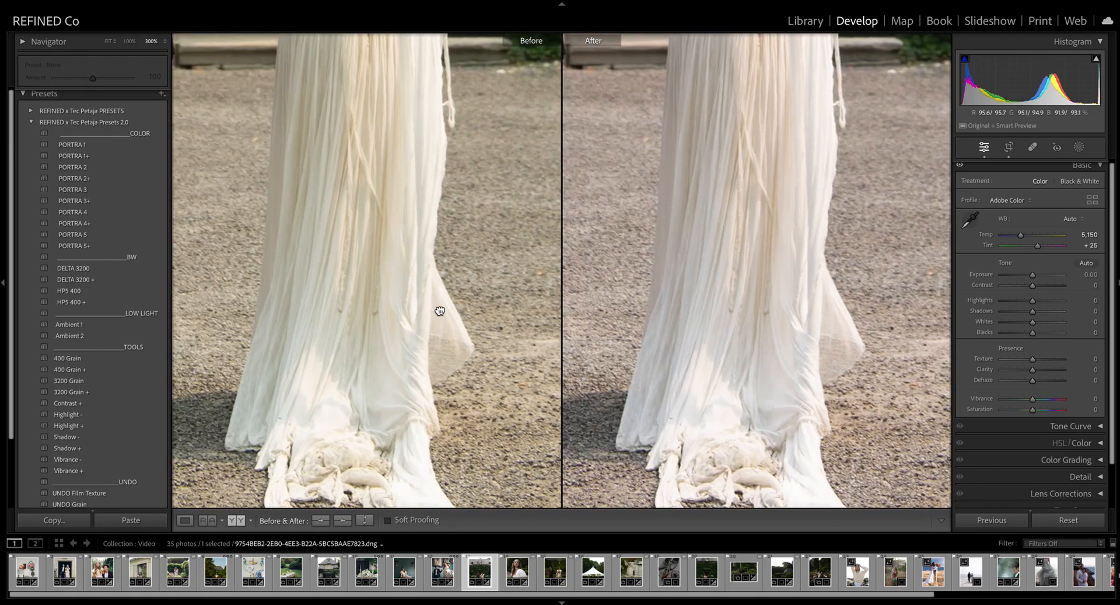
{"action": "left_click", "coordinate": [440, 310]}
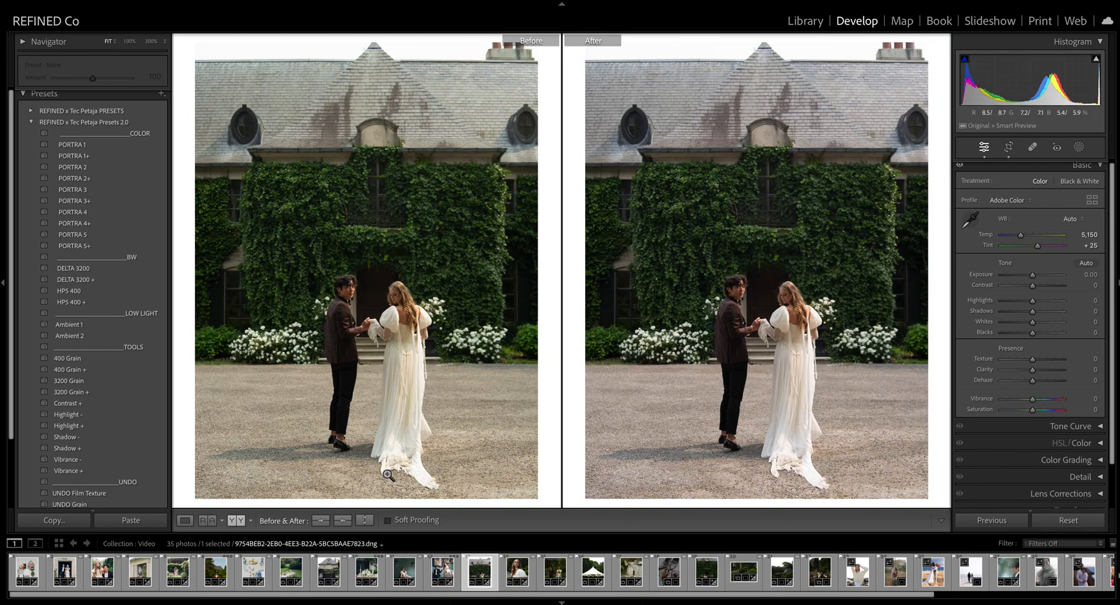
- Compare the PORTRA 1 through PORTRA 5 presets on the ivy-covered house photo and apply PORTRA 1
{"action": "left_click", "coordinate": [76, 145]}
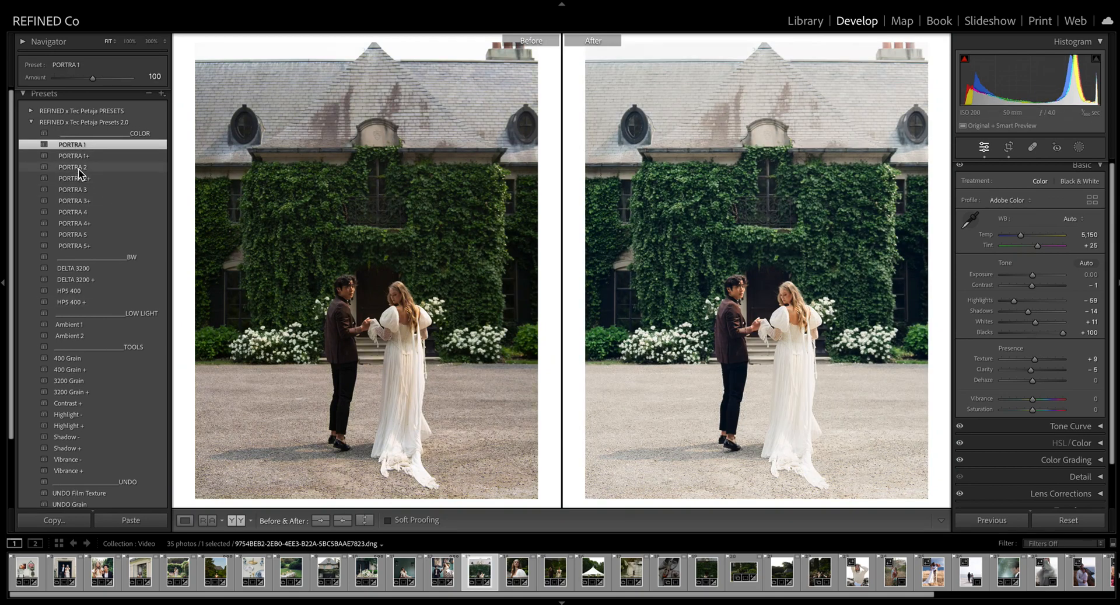
{"action": "left_click", "coordinate": [78, 168]}
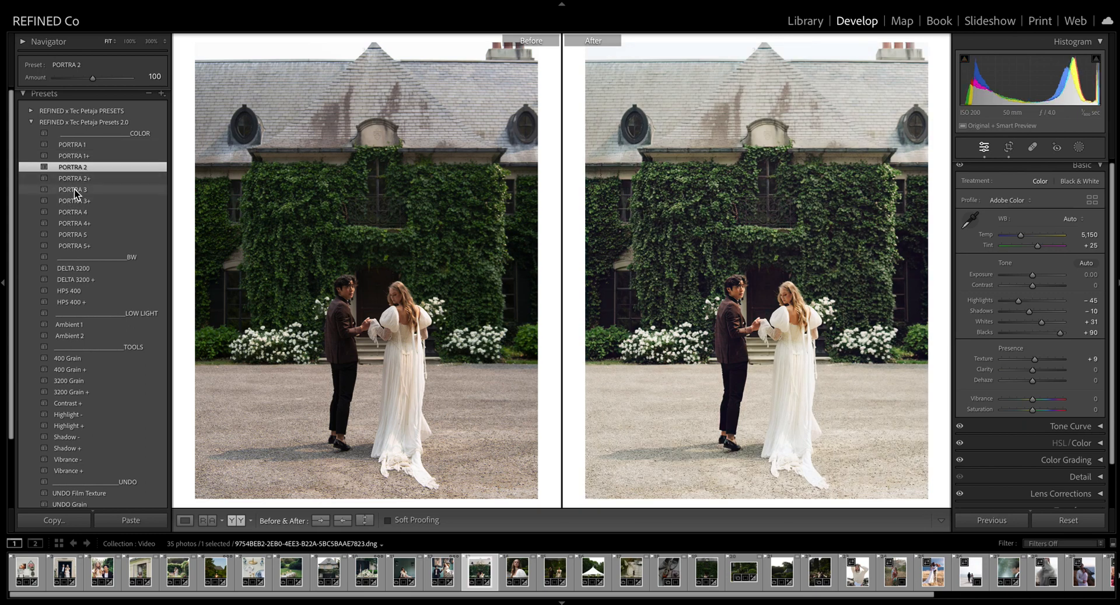
{"action": "left_click", "coordinate": [74, 189]}
{"action": "left_click", "coordinate": [71, 214]}
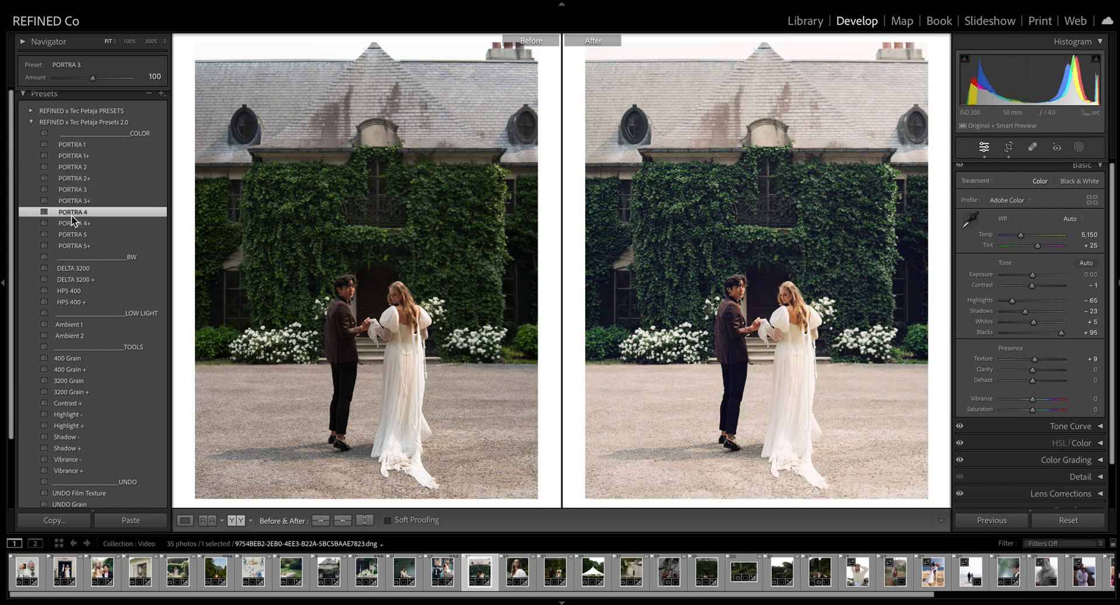
{"action": "left_click", "coordinate": [75, 235]}
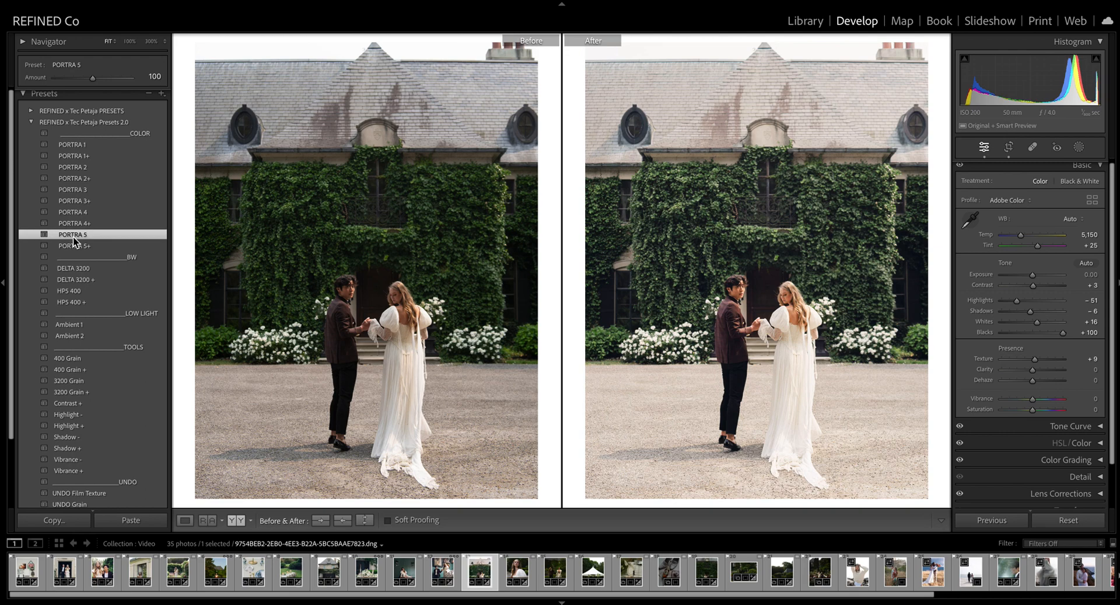
{"action": "left_click", "coordinate": [71, 145]}
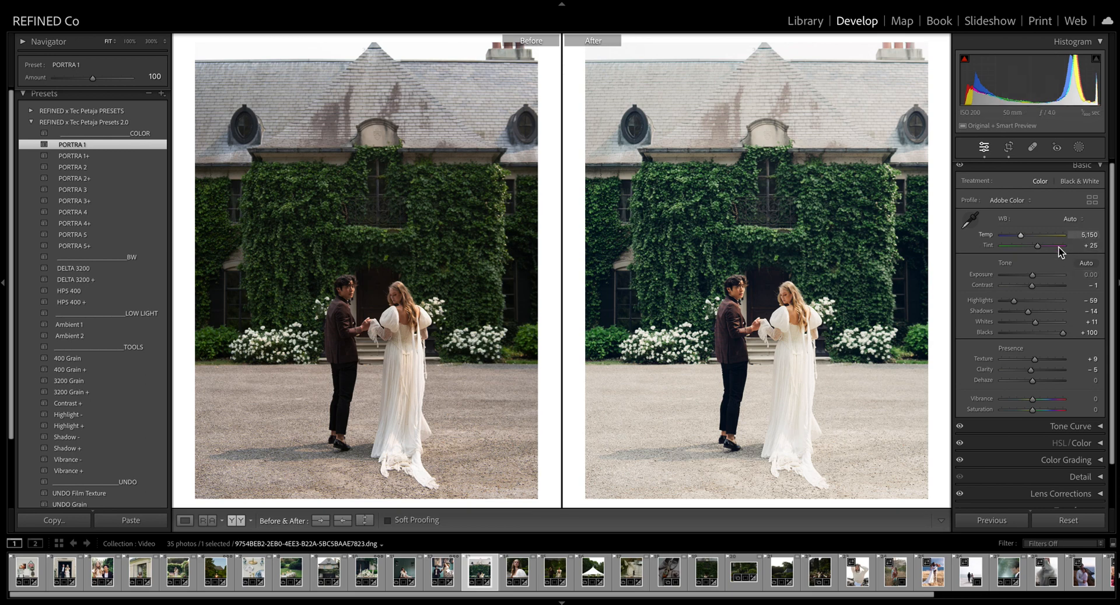
- Set exposure to -0.15, try the Shadow + preset, and set highlights to -68 and shadows to -11
{"action": "left_click_drag", "start_coordinate": [1034, 275], "coordinate": [1031, 275]}
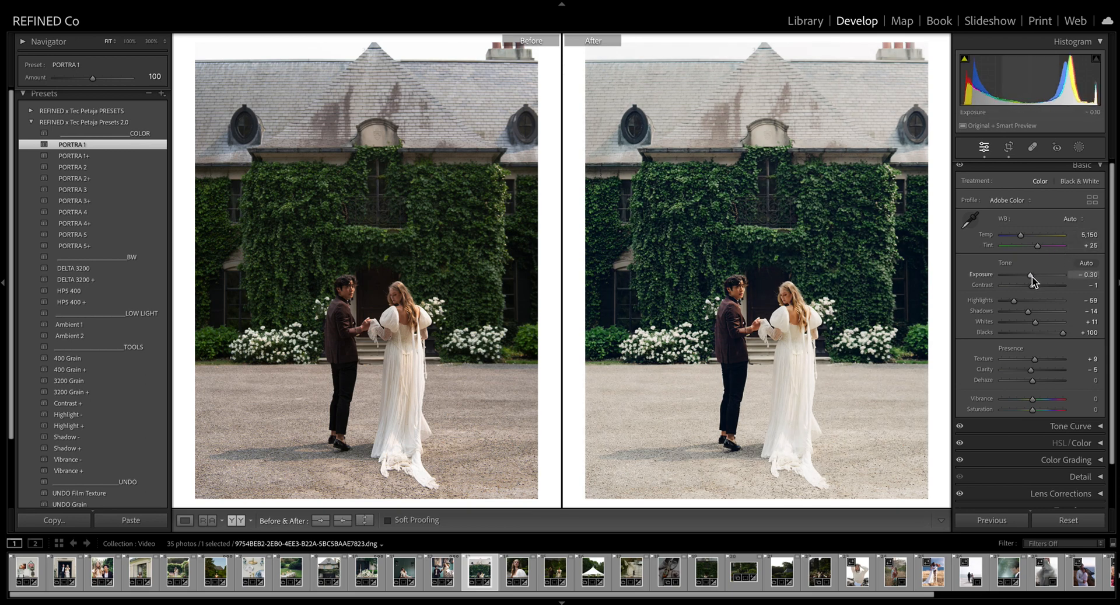
{"action": "left_click_drag", "start_coordinate": [1033, 275], "coordinate": [1034, 276]}
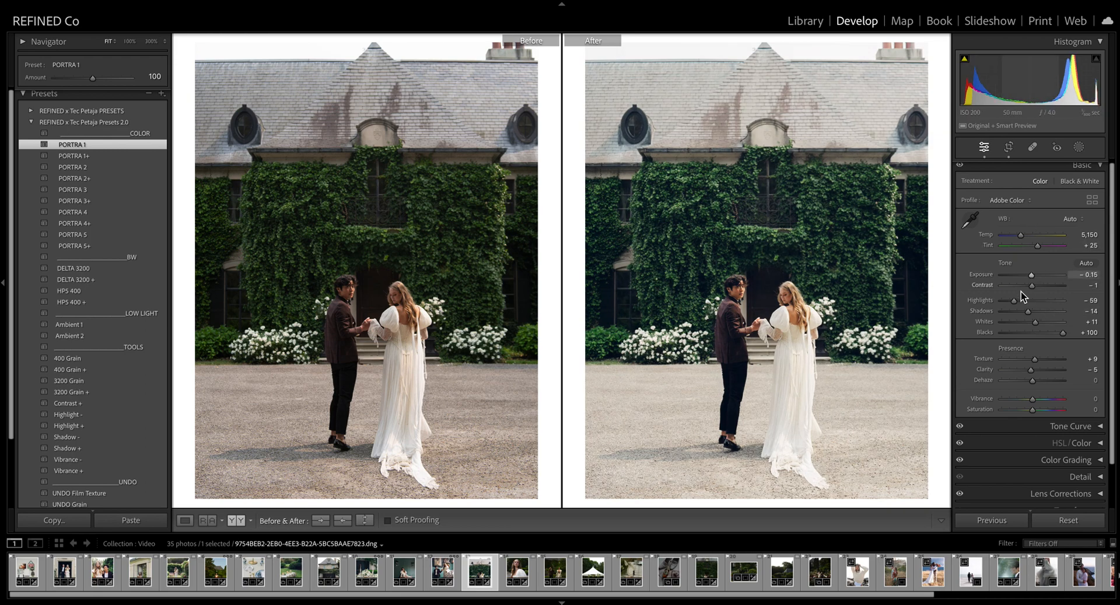
{"action": "left_click", "coordinate": [68, 448]}
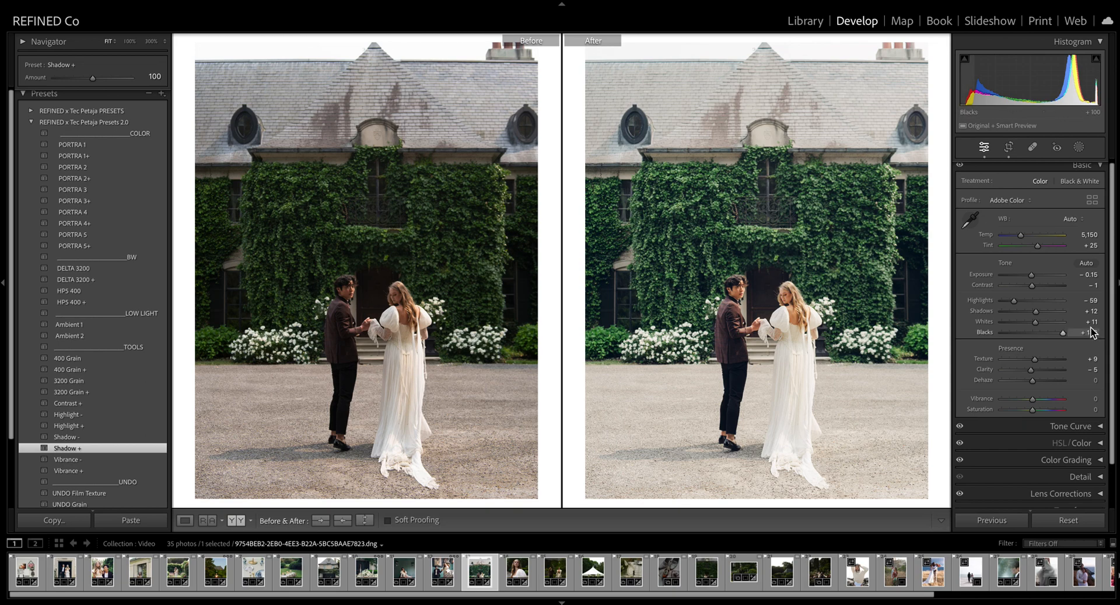
{"action": "left_click_drag", "start_coordinate": [1038, 312], "coordinate": [1010, 302]}
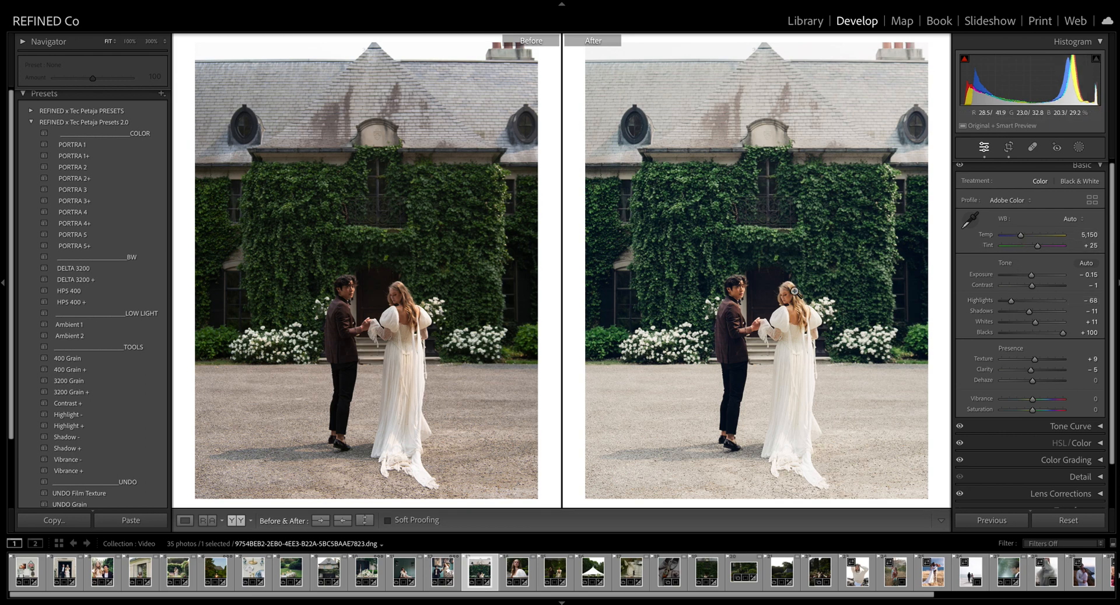
- Cool the photo's white balance temperature to 4,706 while checking the couple's skin tones up close
{"action": "left_click", "coordinate": [782, 306]}
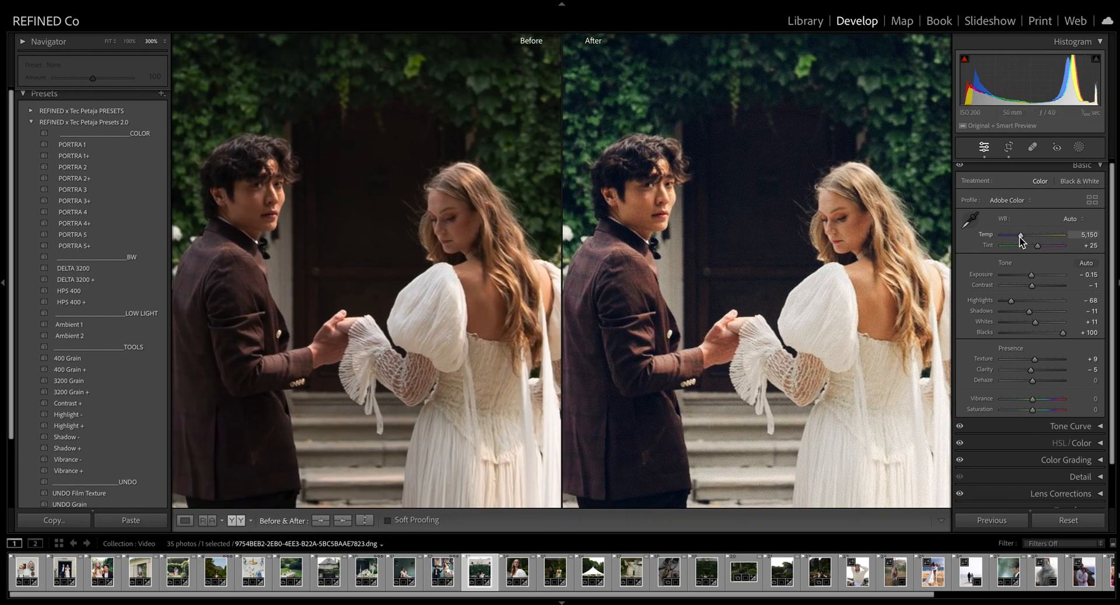
{"action": "left_click_drag", "start_coordinate": [1022, 236], "coordinate": [1020, 242]}
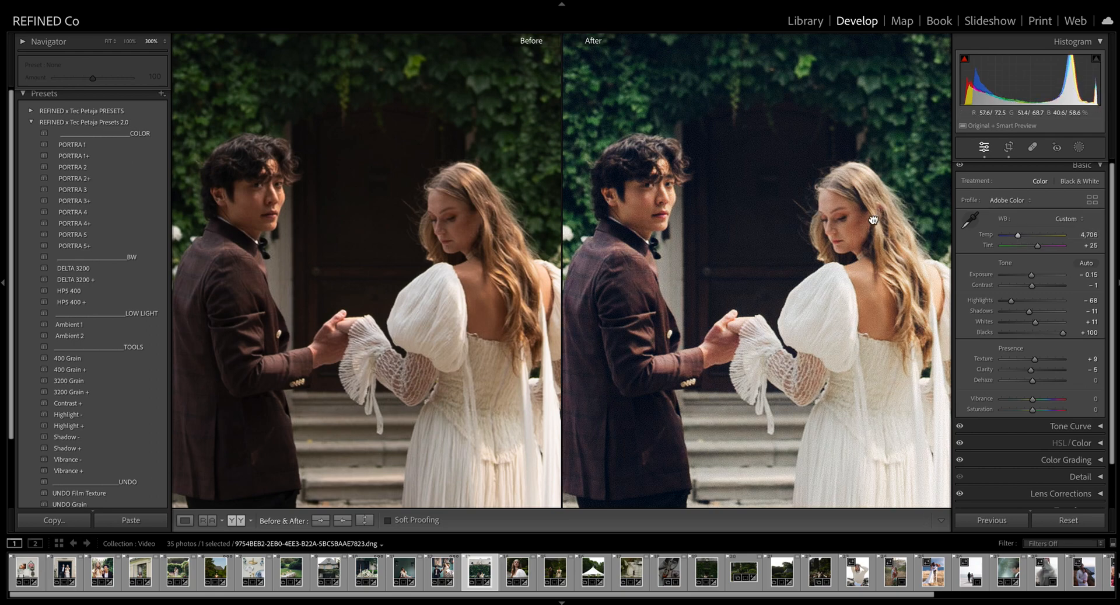
{"action": "left_click", "coordinate": [918, 238]}
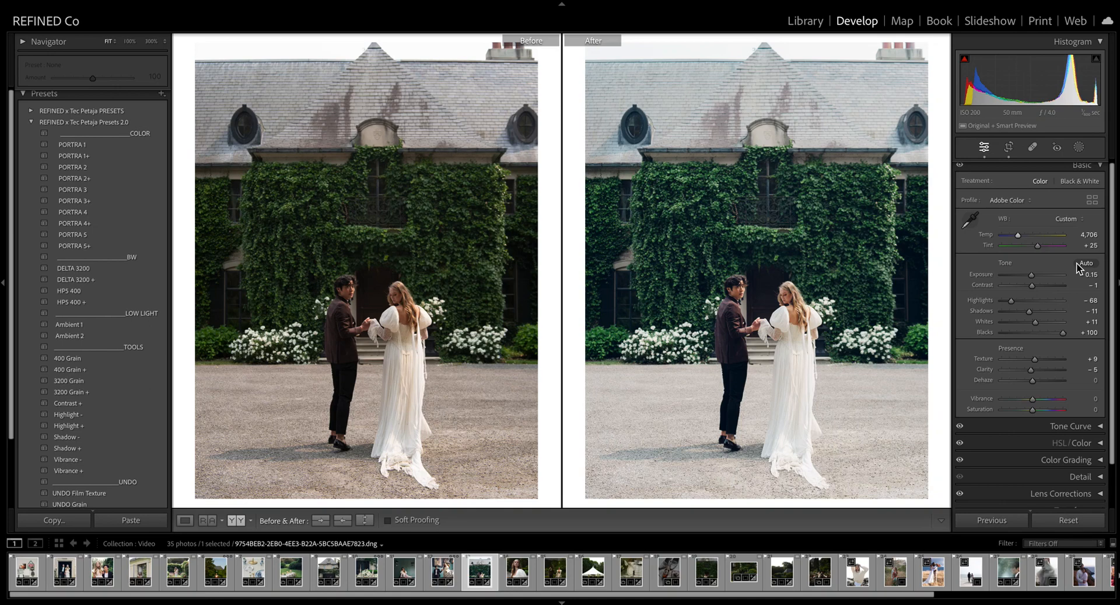
- Move to the next photo, the bride's portrait, apply the PORTRA 3 preset and inspect her face up close
{"action": "key", "text": "Right"}
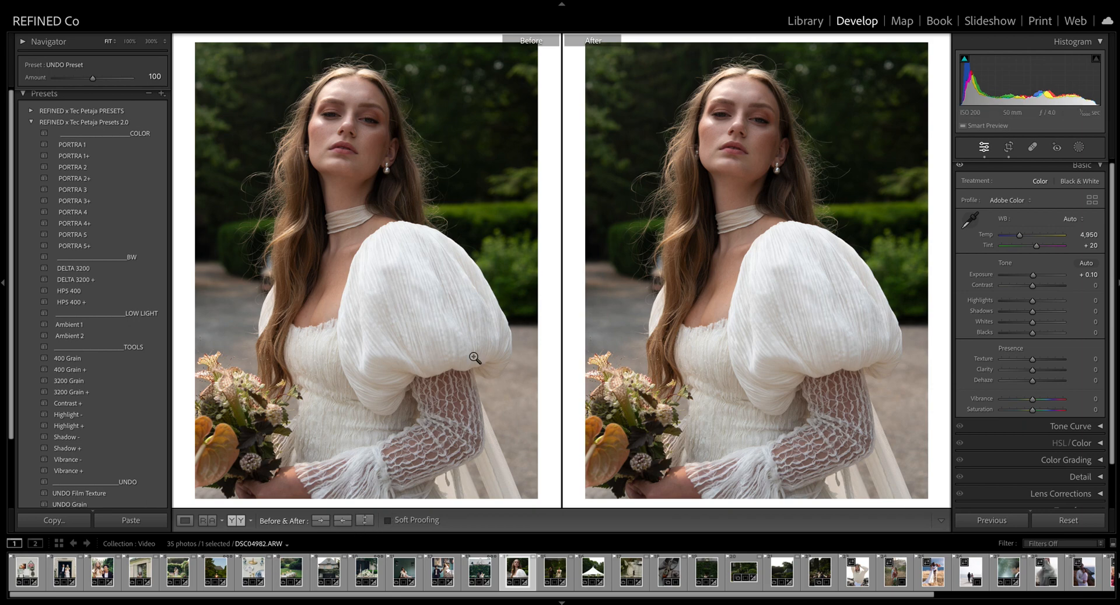
{"action": "left_click", "coordinate": [81, 189]}
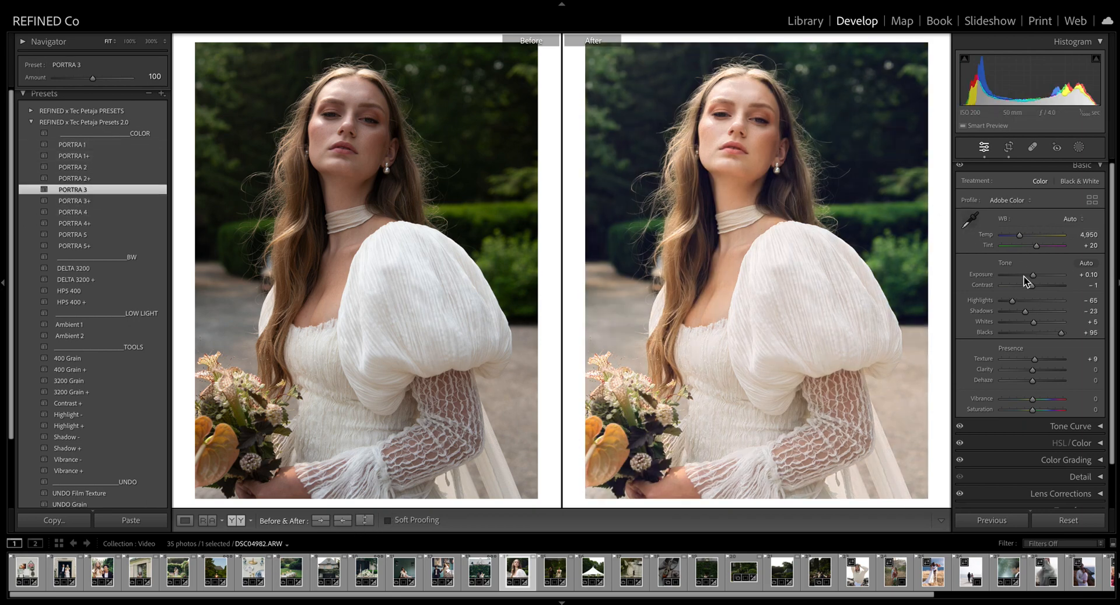
{"action": "left_click", "coordinate": [759, 146]}
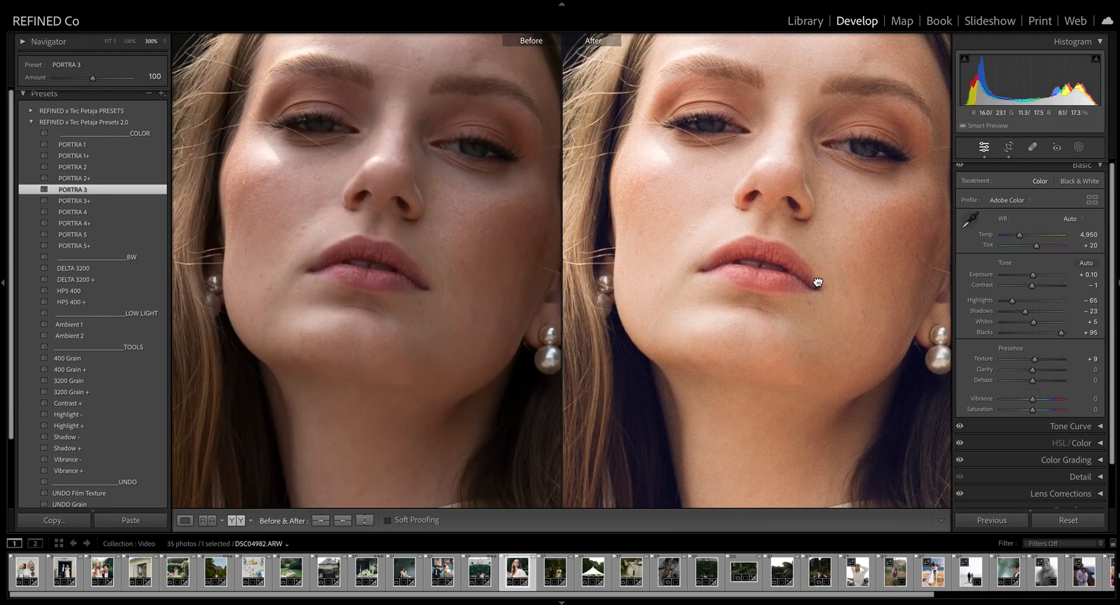
- Set the bride portrait's temperature to 4,773 and apply the Vibrance + preset
{"action": "left_click_drag", "start_coordinate": [1019, 235], "coordinate": [1018, 236]}
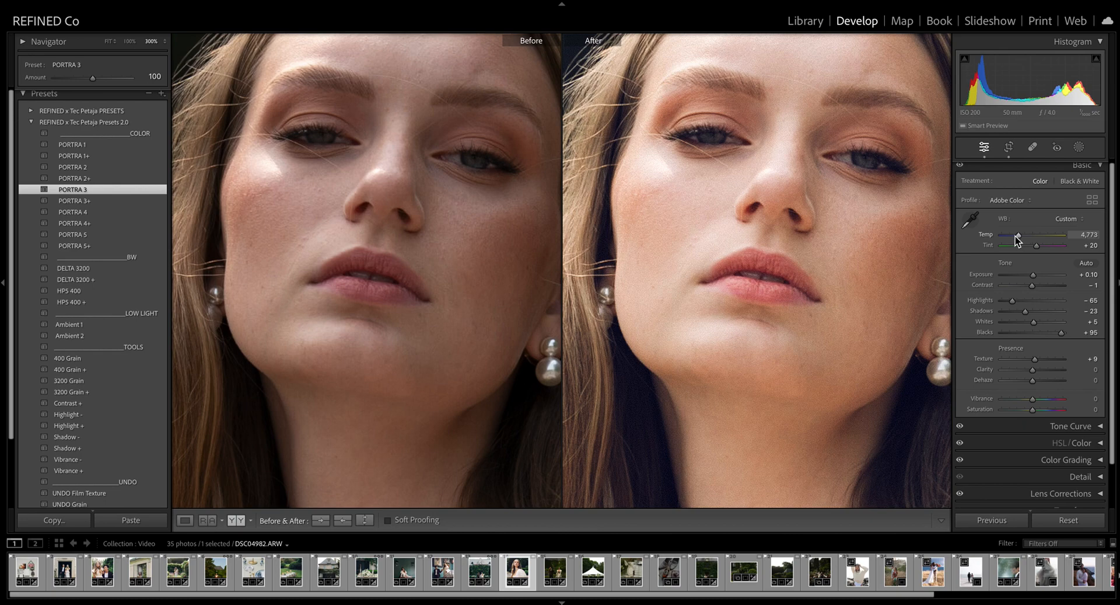
{"action": "left_click", "coordinate": [85, 471]}
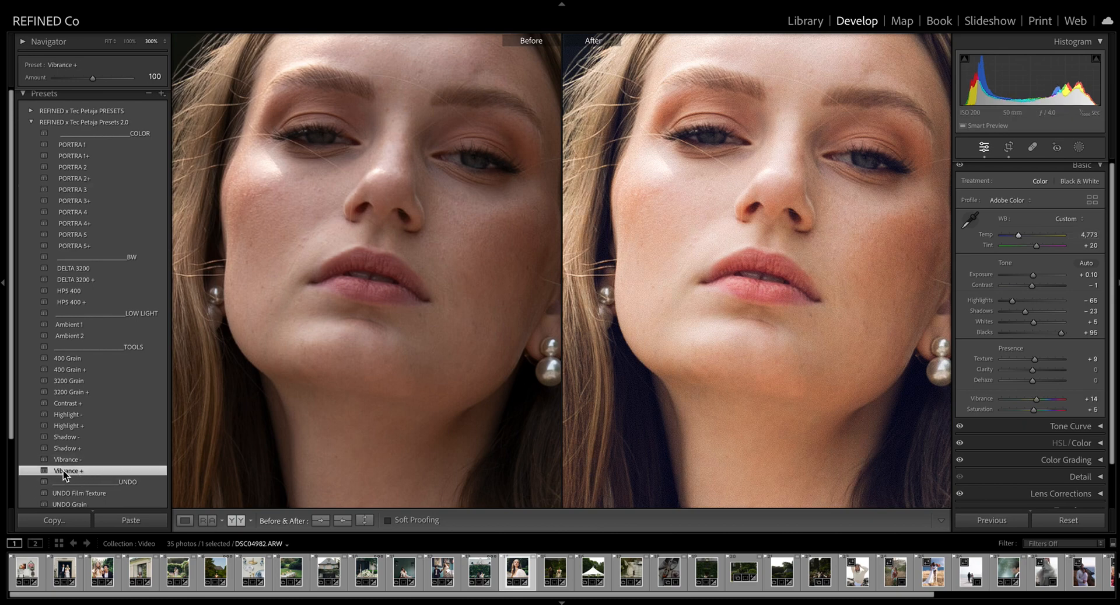
{"action": "left_click", "coordinate": [922, 340]}
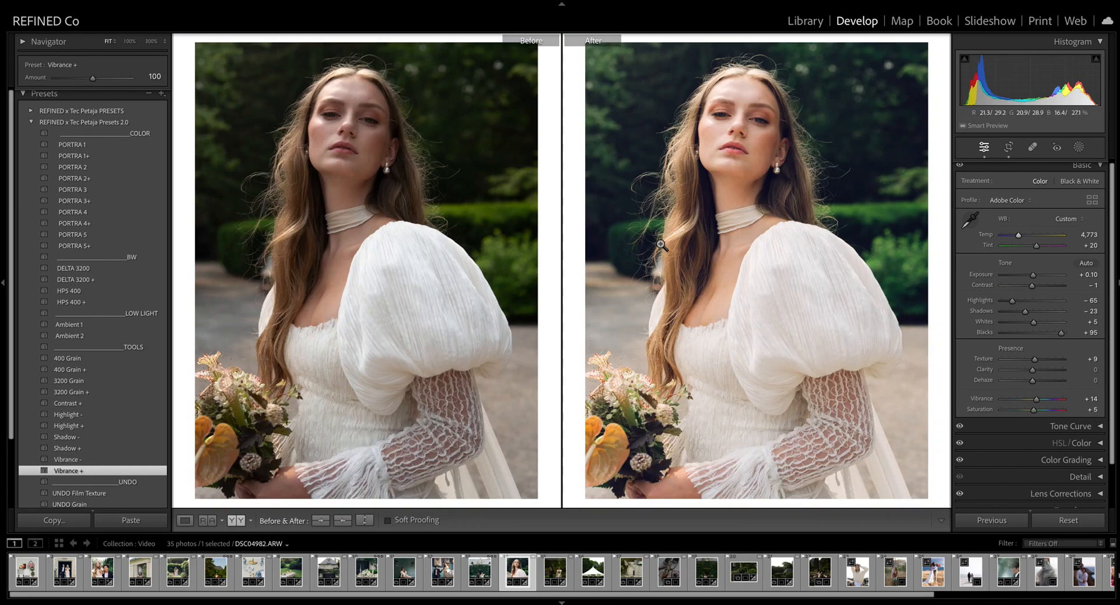
- Move to the next photo, the couple walking in the garden, and set its white balance to Auto
{"action": "key", "text": "Right"}
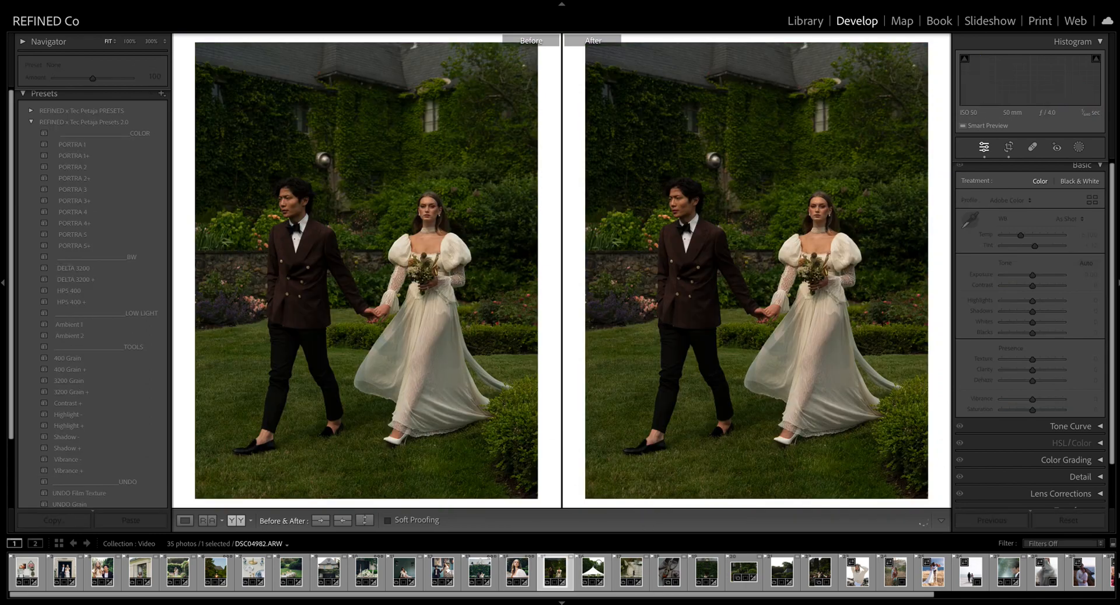
{"action": "left_click", "coordinate": [1066, 220]}
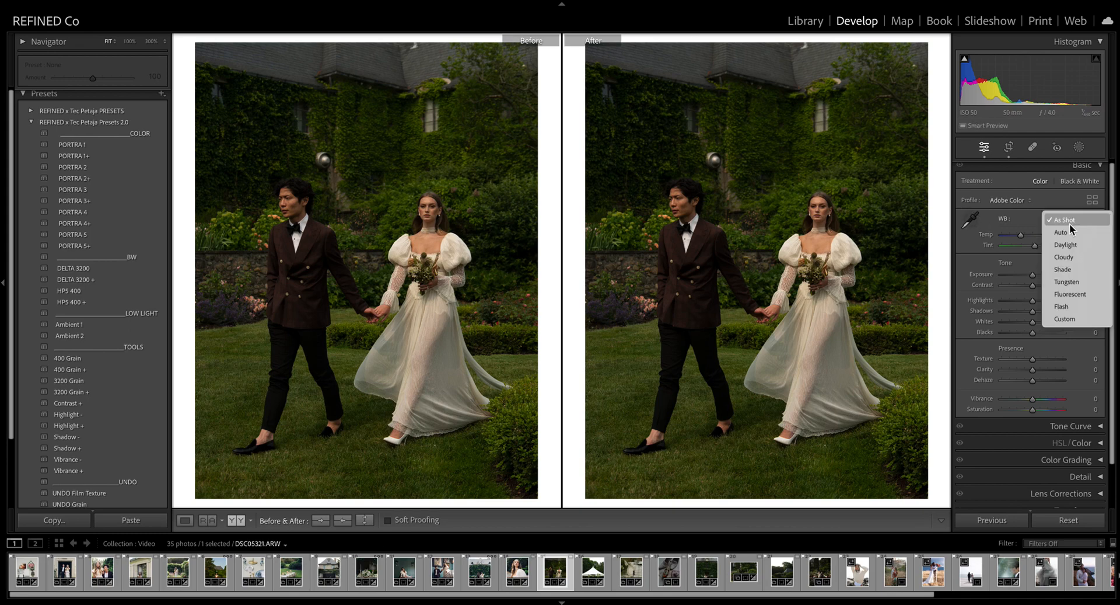
{"action": "left_click", "coordinate": [1065, 230]}
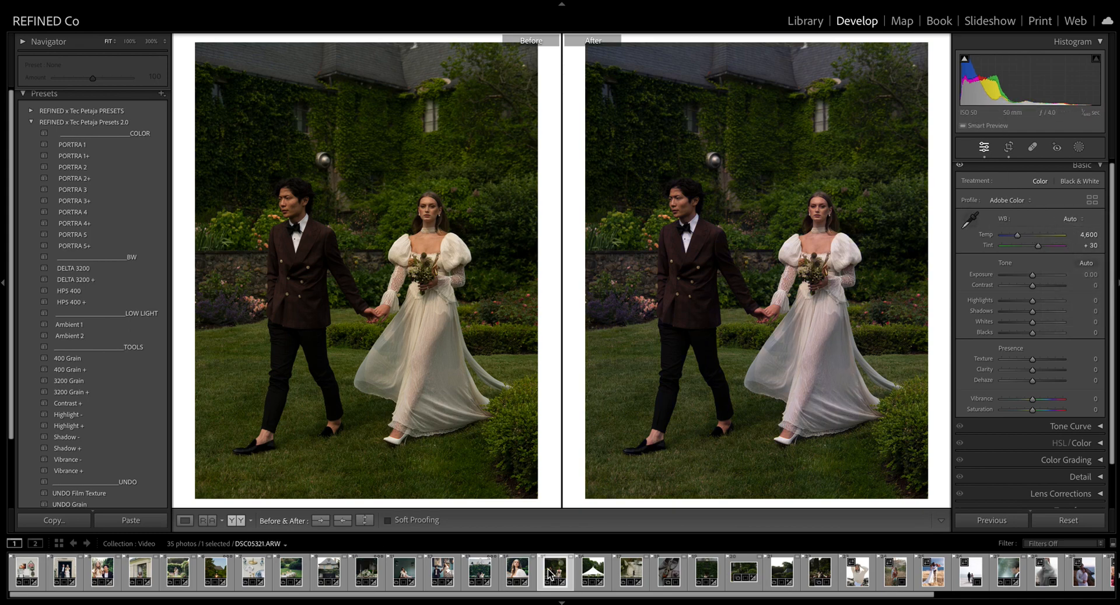
- Compare the PORTRA 1 through PORTRA 5 presets on the garden walk photo and apply PORTRA 5
{"action": "left_click", "coordinate": [83, 145]}
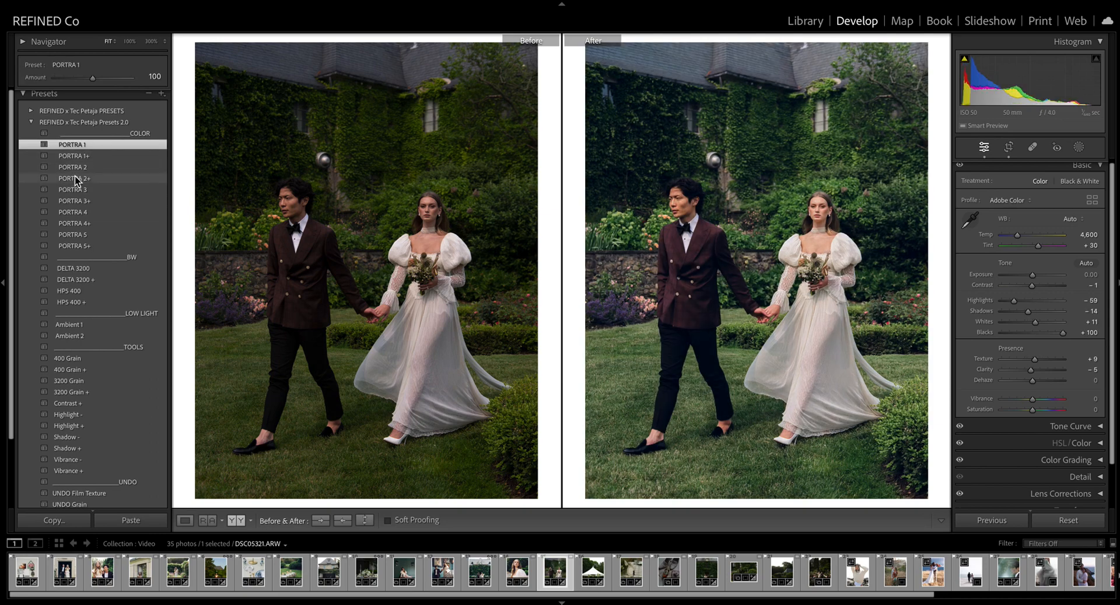
{"action": "left_click", "coordinate": [74, 168]}
{"action": "left_click", "coordinate": [77, 190]}
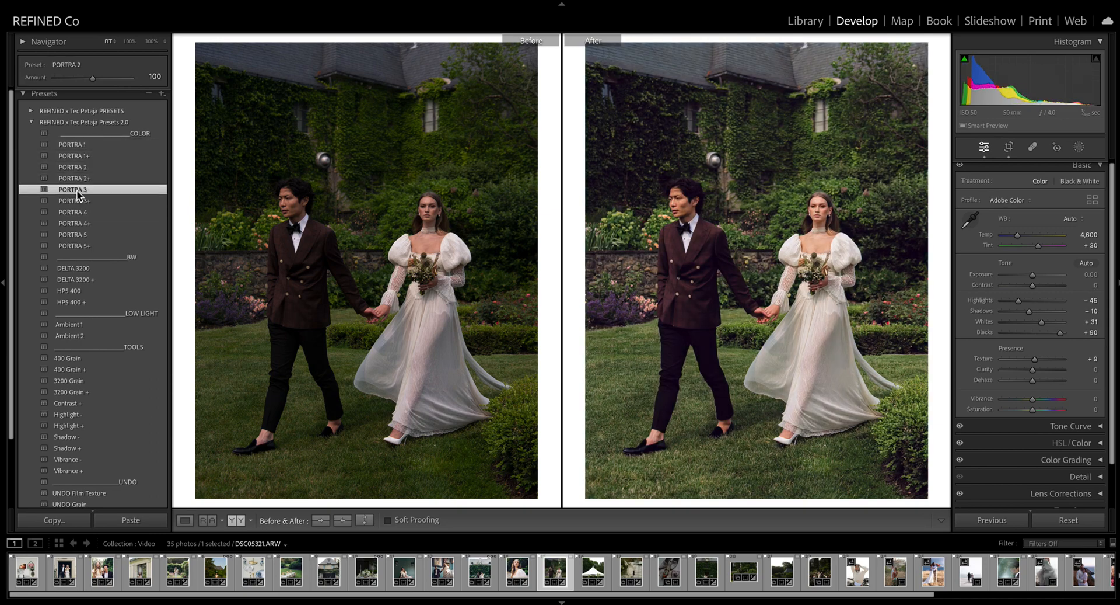
{"action": "left_click", "coordinate": [77, 213]}
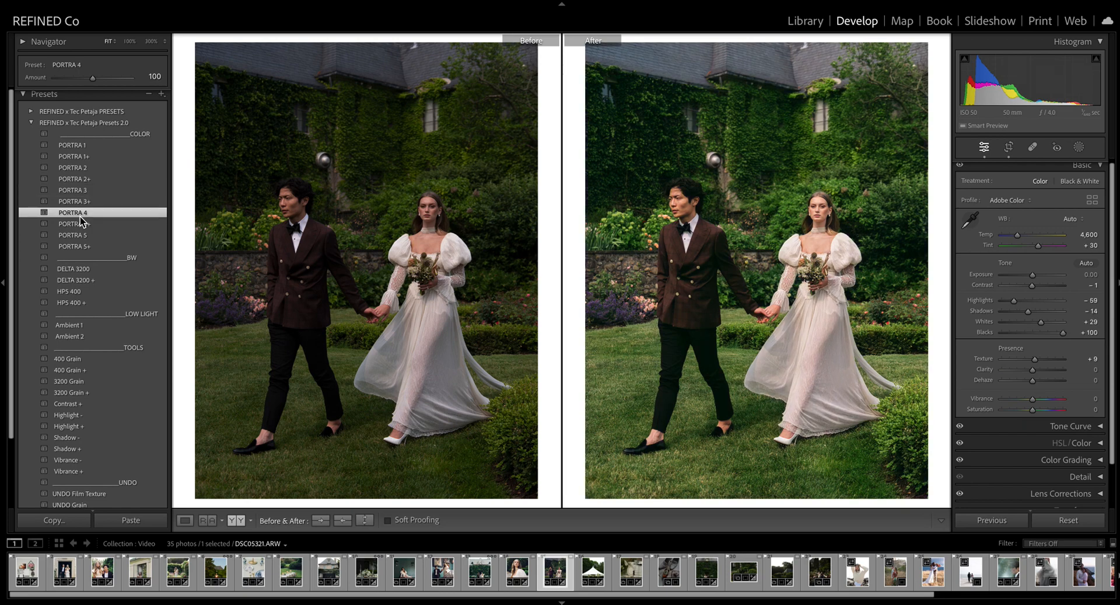
{"action": "left_click", "coordinate": [81, 236]}
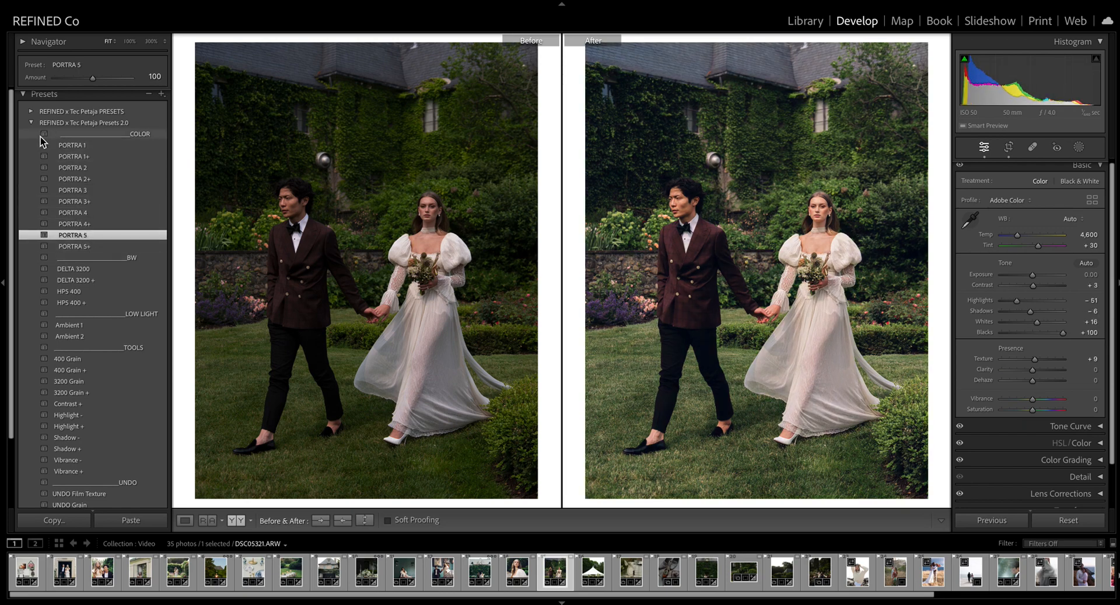
{"action": "left_click", "coordinate": [80, 146]}
{"action": "left_click", "coordinate": [76, 235]}
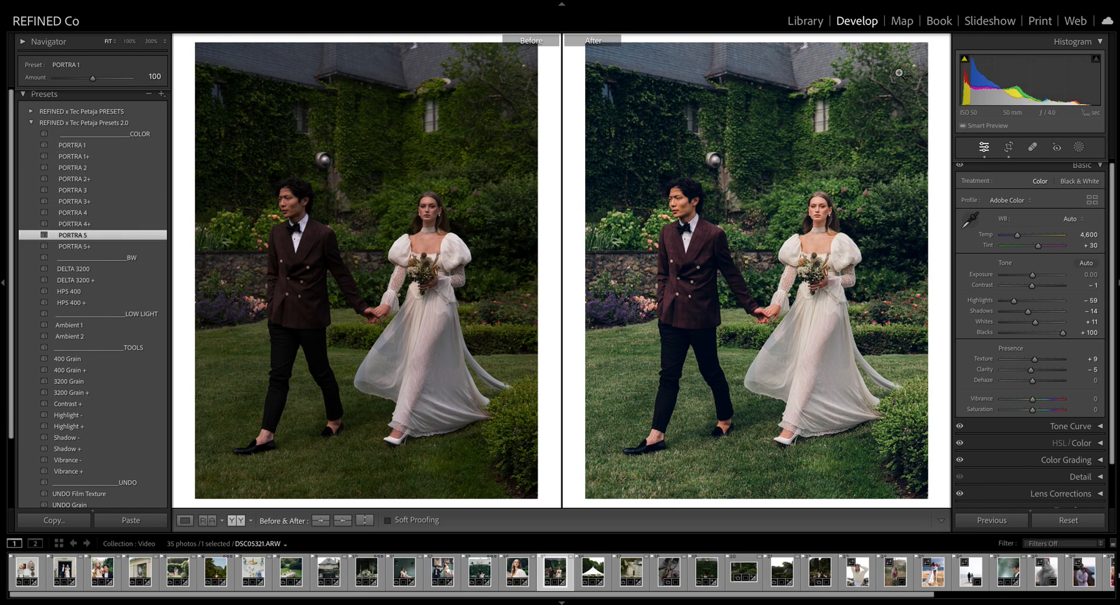
- Raise the garden walk photo's exposure to +0.30 and set its temperature to 4,415
{"action": "left_click_drag", "start_coordinate": [1032, 274], "coordinate": [1034, 275]}
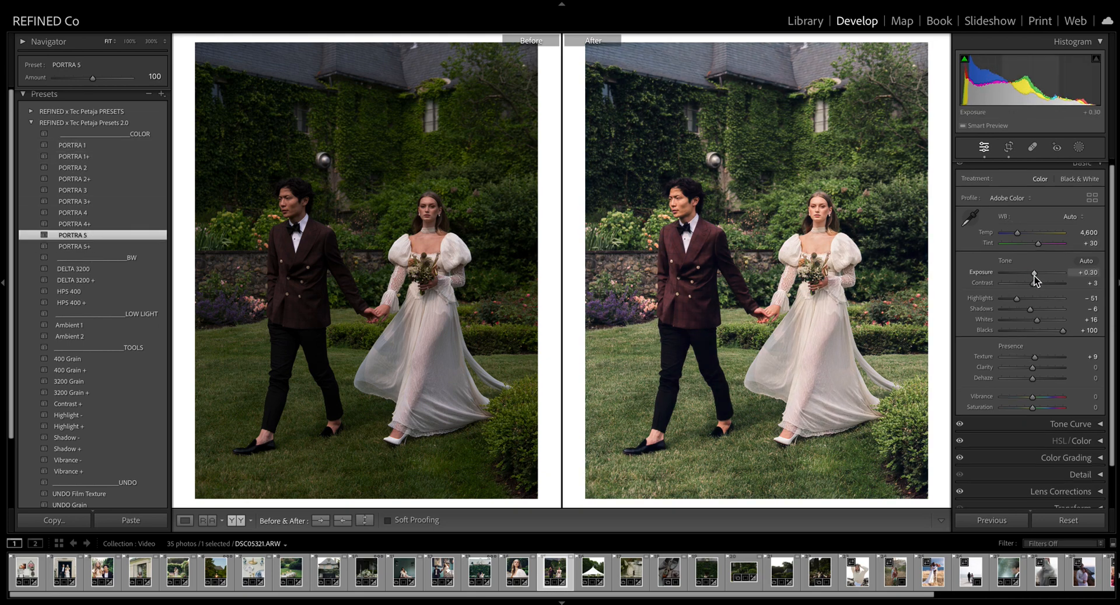
{"action": "left_click_drag", "start_coordinate": [1020, 233], "coordinate": [1016, 233]}
{"action": "scroll", "coordinate": [1018, 233], "scroll_direction": "up", "scroll_amount": 1}
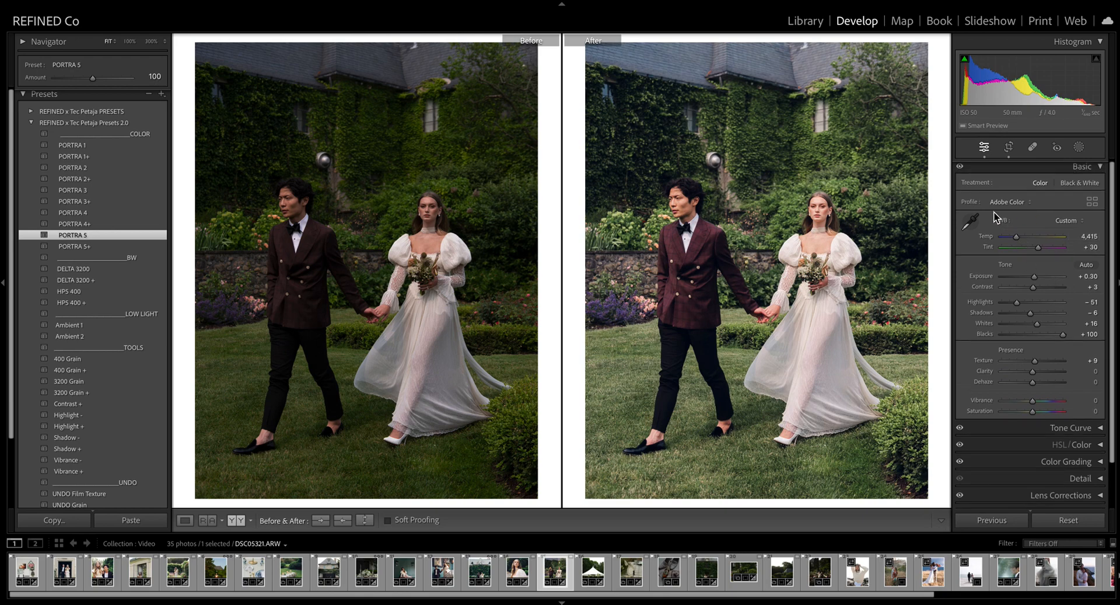
- Rotate the garden walk photo's crop to an angle of -1.39, apply it and return to the side-by-side Before/After view
{"action": "left_click", "coordinate": [1008, 147]}
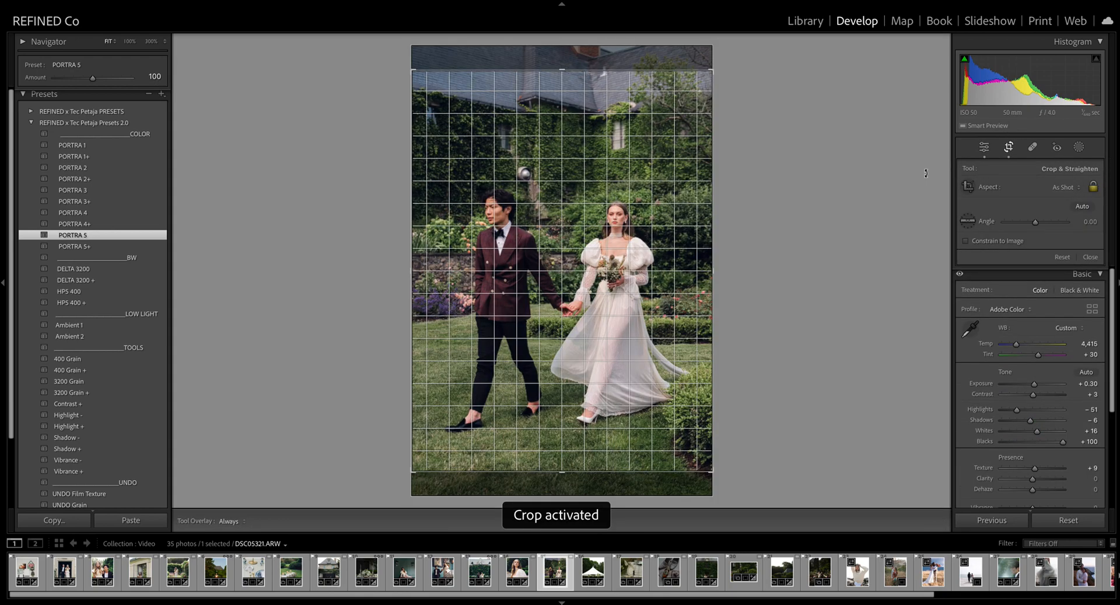
{"action": "left_click_drag", "start_coordinate": [926, 168], "coordinate": [926, 172]}
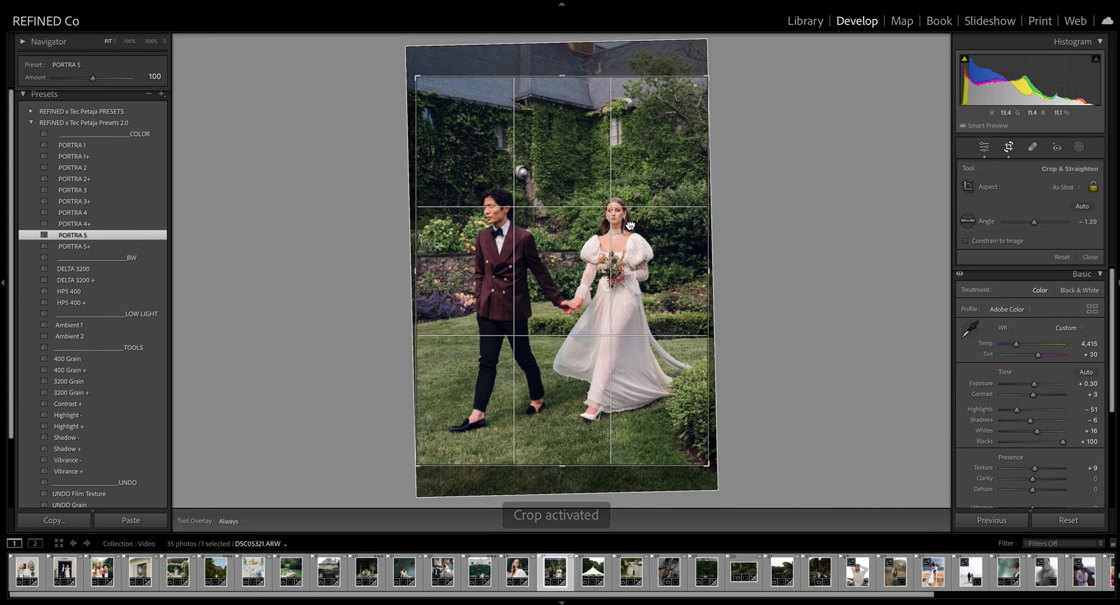
{"action": "key", "text": "Return"}
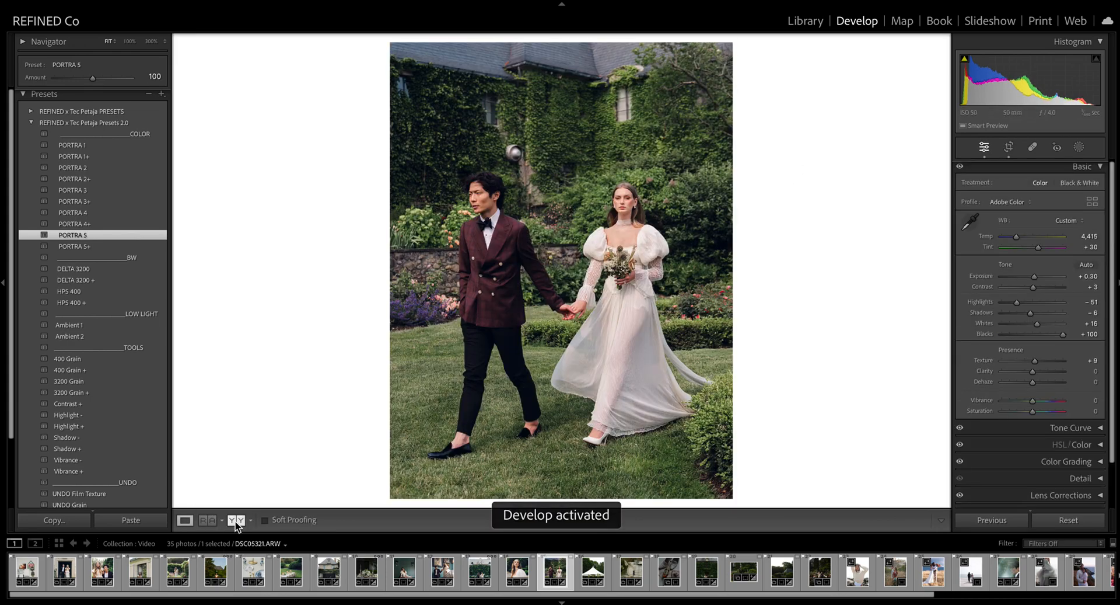
{"action": "left_click", "coordinate": [236, 519]}
- Check the bride's skin tones up close and set the garden walk photo's tint to +24 and temperature to 4,467
{"action": "left_click", "coordinate": [875, 219]}
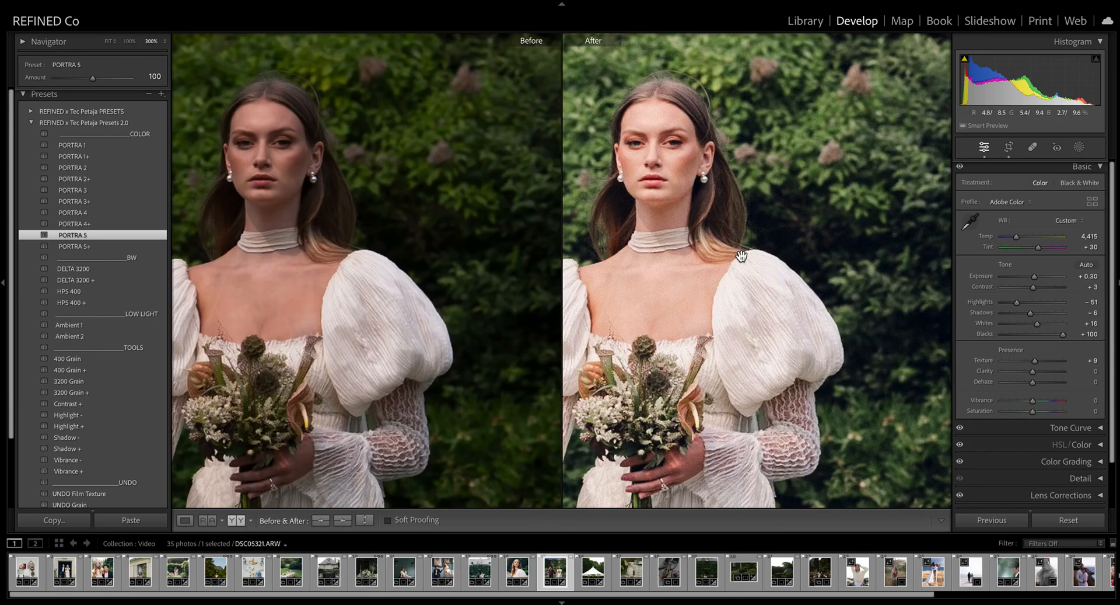
{"action": "left_click_drag", "start_coordinate": [709, 269], "coordinate": [810, 271]}
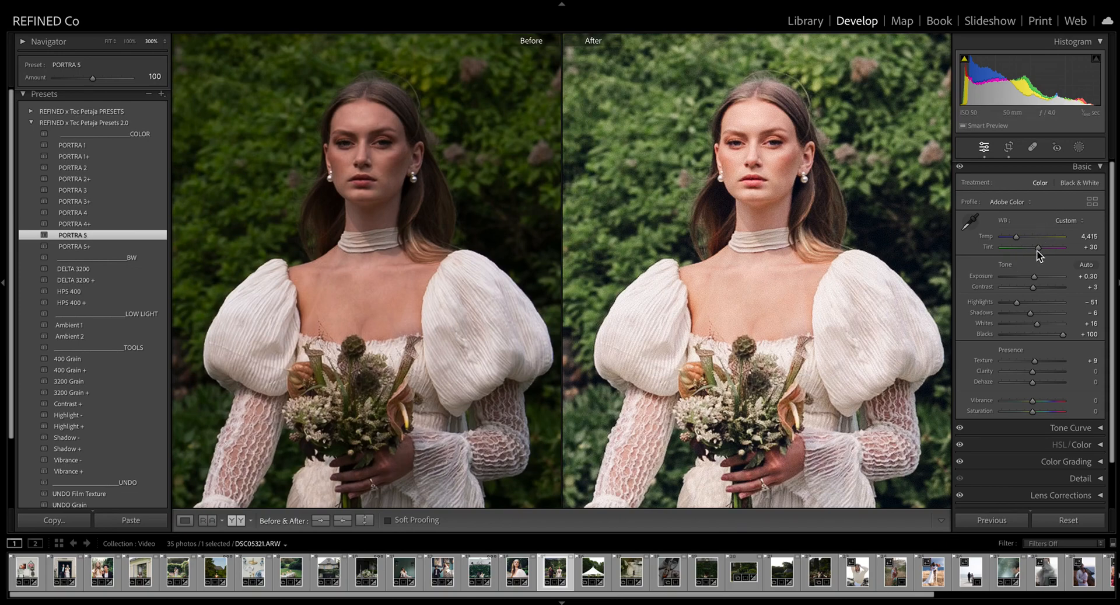
{"action": "left_click_drag", "start_coordinate": [1039, 249], "coordinate": [1018, 237]}
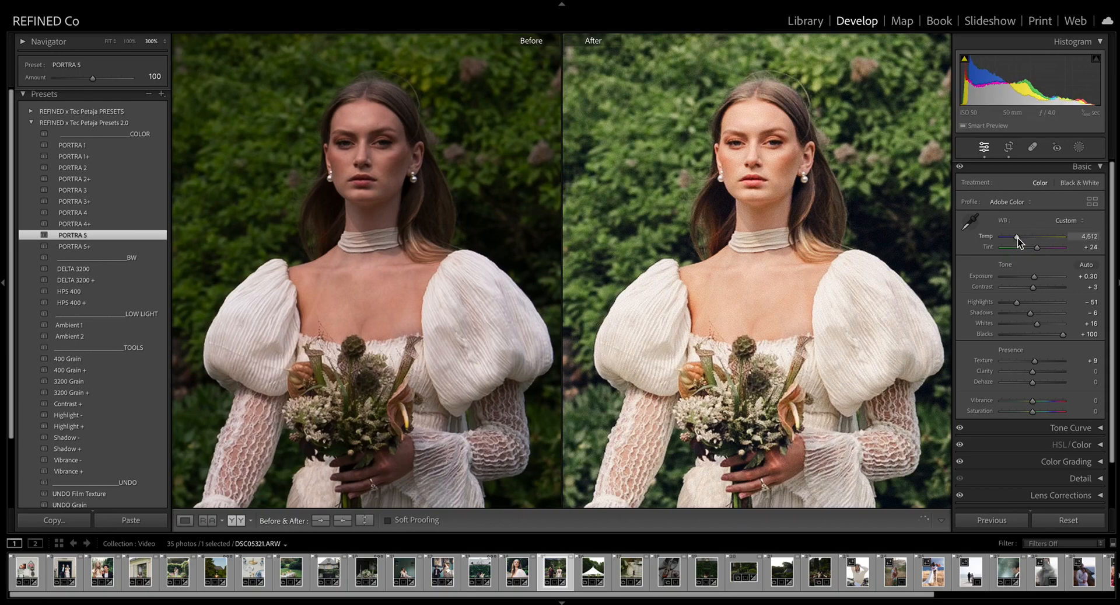
{"action": "scroll", "coordinate": [1018, 237], "scroll_direction": "up", "scroll_amount": 1}
{"action": "left_click", "coordinate": [939, 283]}
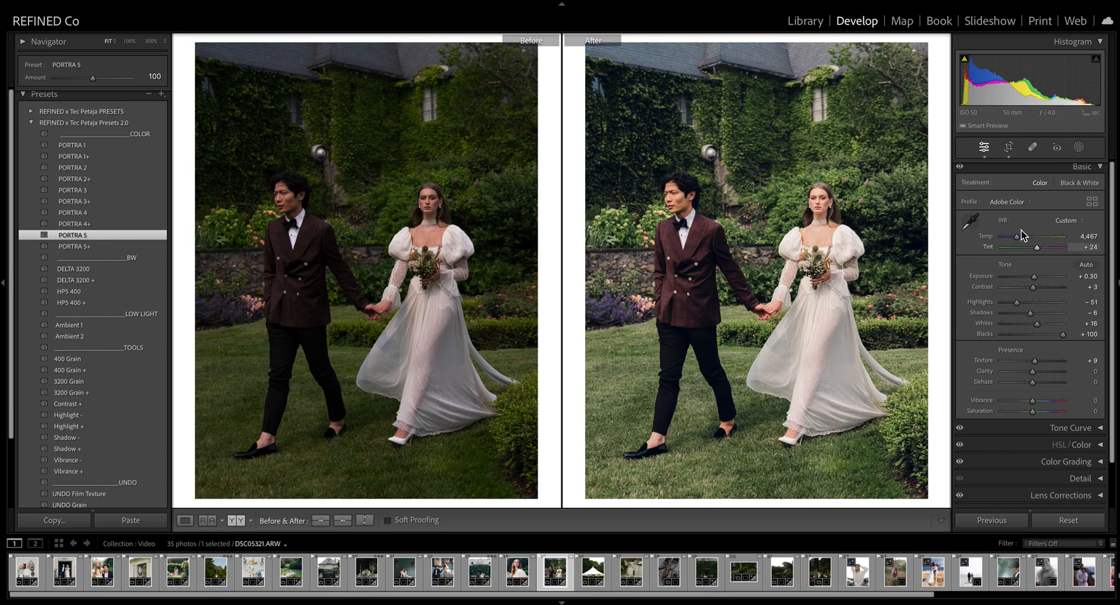
{"action": "left_click_drag", "start_coordinate": [1034, 315], "coordinate": [1030, 318]}
{"action": "key", "text": "ctrl+z"}
- Move to the white tent photo, set its white balance to Auto and lower the temperature to 4,511
{"action": "key", "text": "Right"}
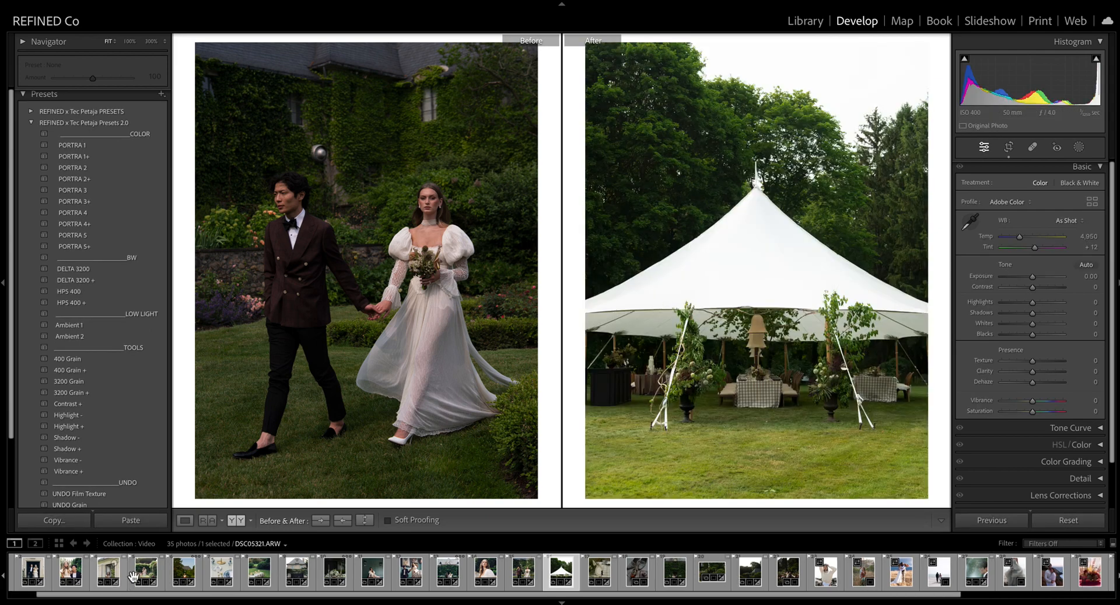
{"action": "left_click", "coordinate": [145, 575]}
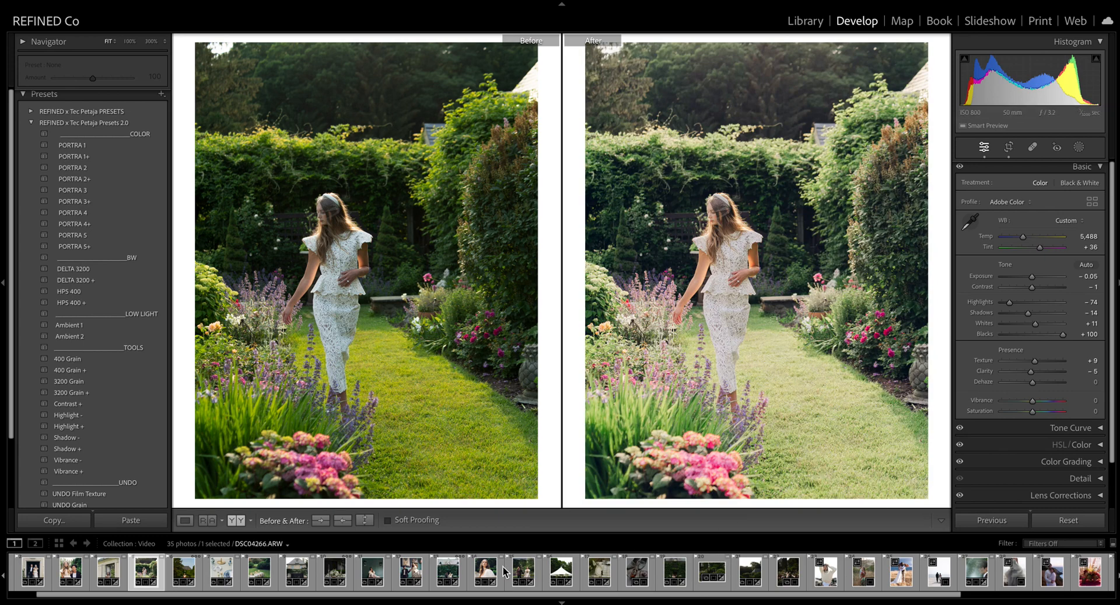
{"action": "left_click", "coordinate": [561, 569]}
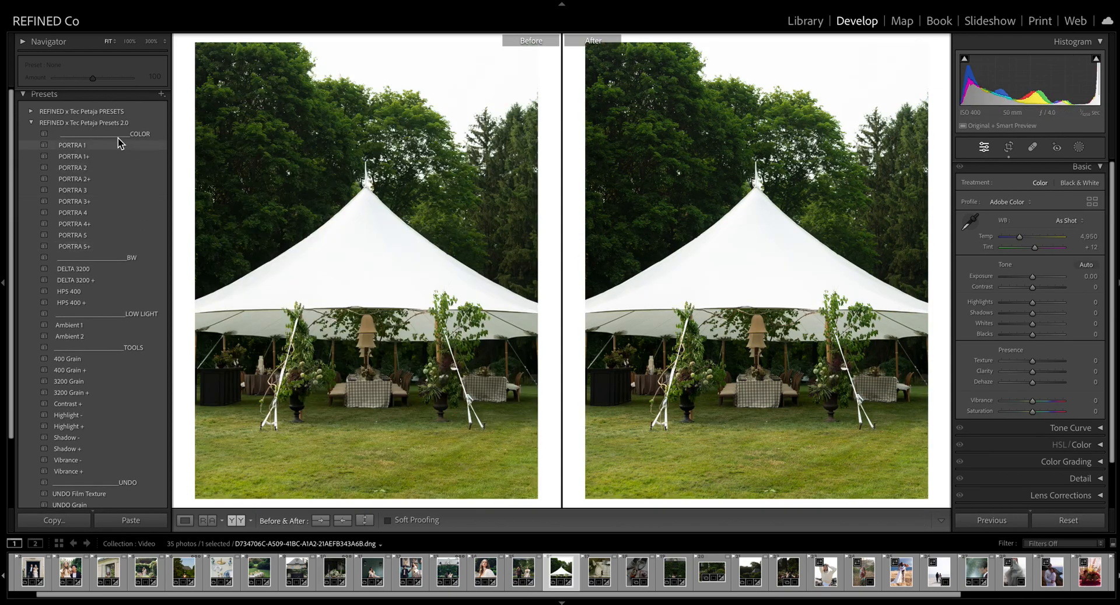
{"action": "left_click", "coordinate": [1072, 222]}
{"action": "left_click", "coordinate": [1062, 234]}
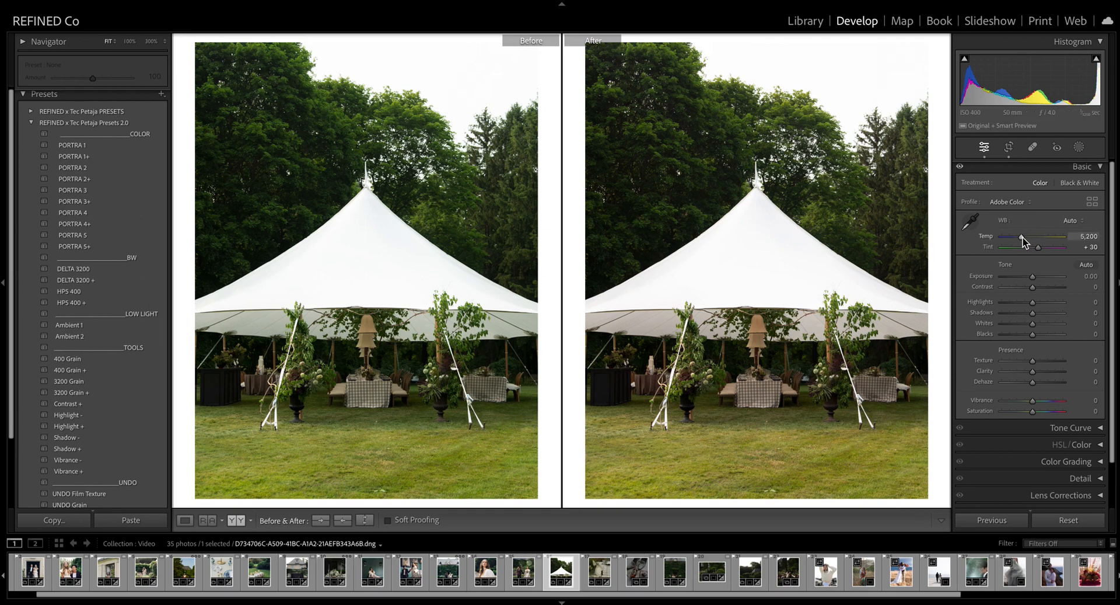
{"action": "left_click_drag", "start_coordinate": [1020, 239], "coordinate": [1017, 236]}
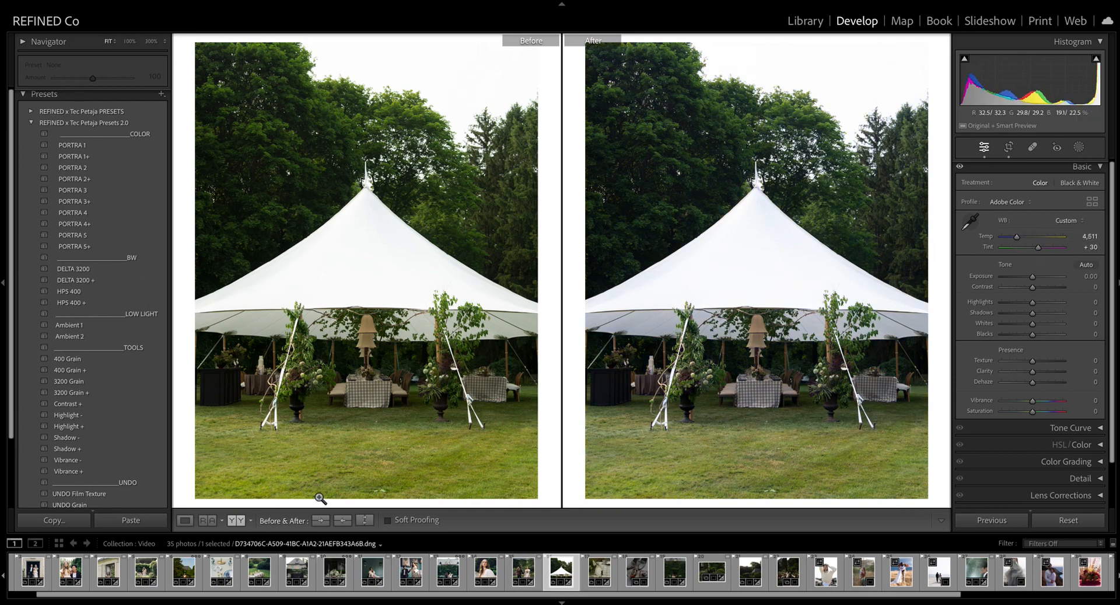
- Compare the PORTRA 1 through PORTRA 5 presets on the tent photo and apply PORTRA 5
{"action": "left_click", "coordinate": [83, 148]}
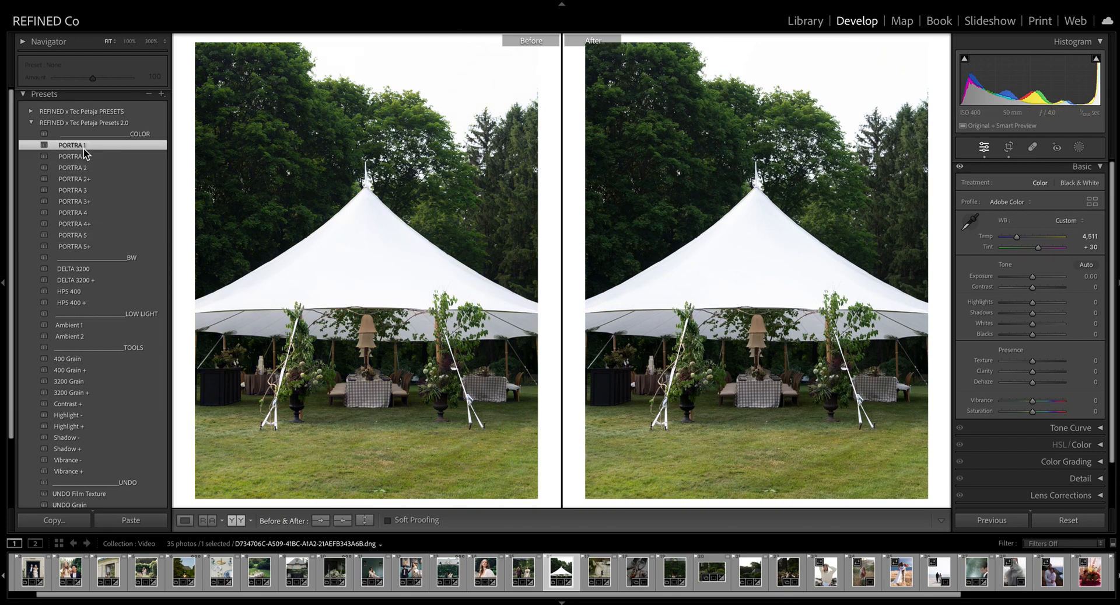
{"action": "left_click", "coordinate": [84, 170]}
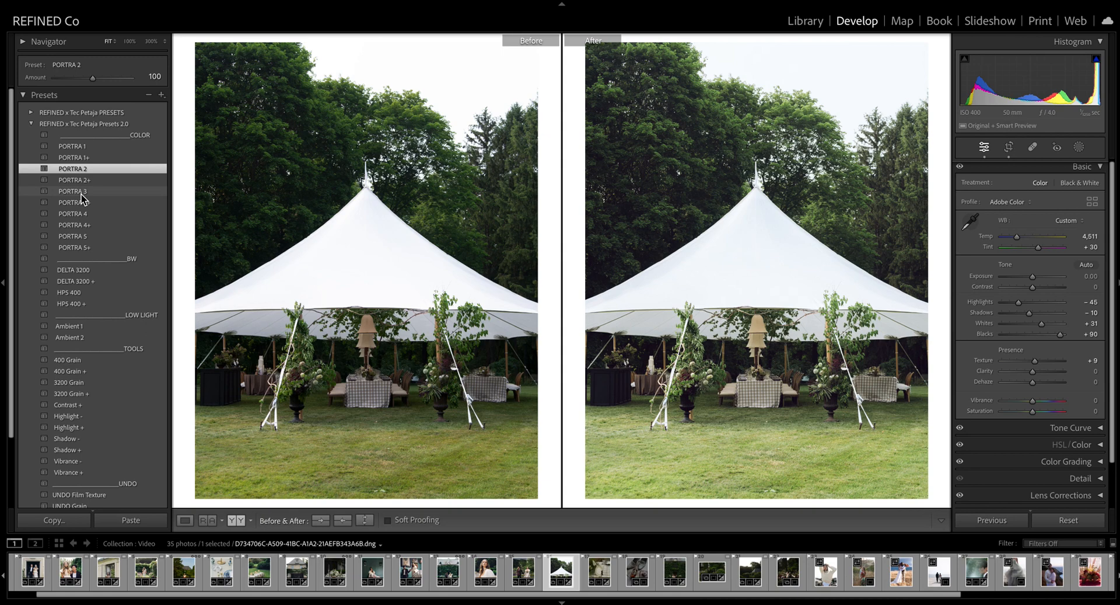
{"action": "left_click", "coordinate": [81, 194]}
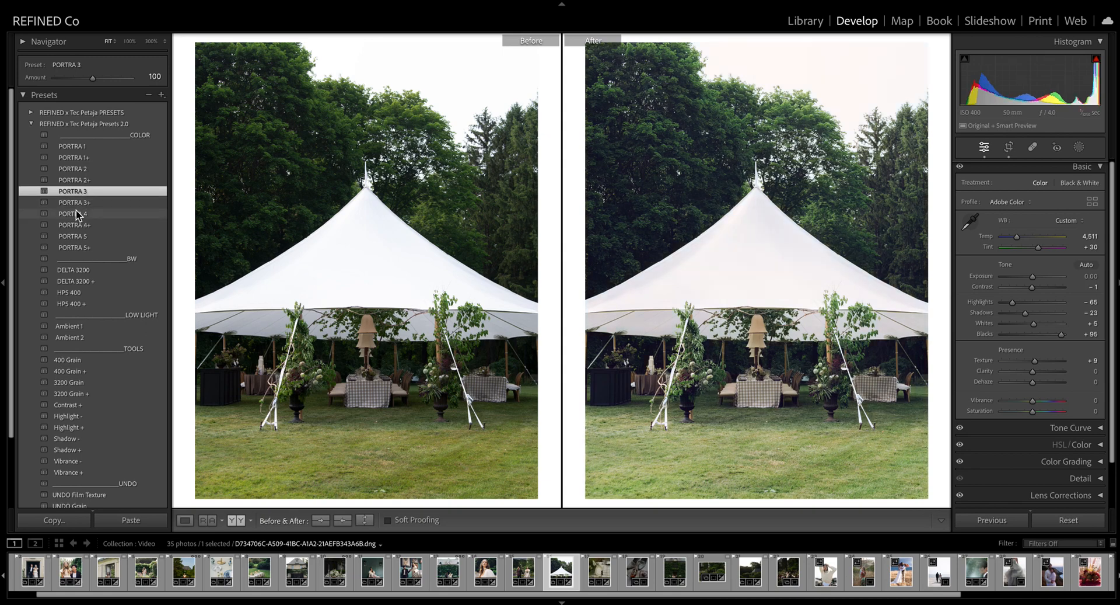
{"action": "left_click", "coordinate": [78, 213]}
{"action": "left_click", "coordinate": [79, 238]}
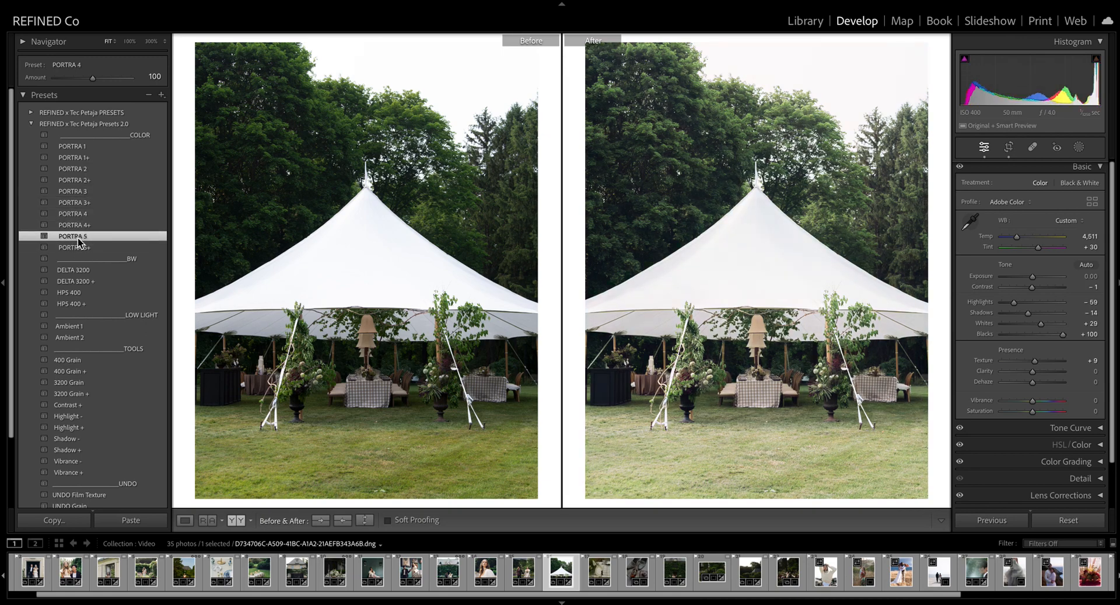
- Set the tent photo's exposure to -0.45, shadows to +16 and temperature to 4,516, and apply the Vibrance + preset
{"action": "mouse_move", "coordinate": [1033, 276]}
{"action": "left_mouse_down"}
{"action": "mouse_move", "coordinate": [1034, 313]}
{"action": "mouse_move", "coordinate": [1031, 277]}
{"action": "left_mouse_up"}
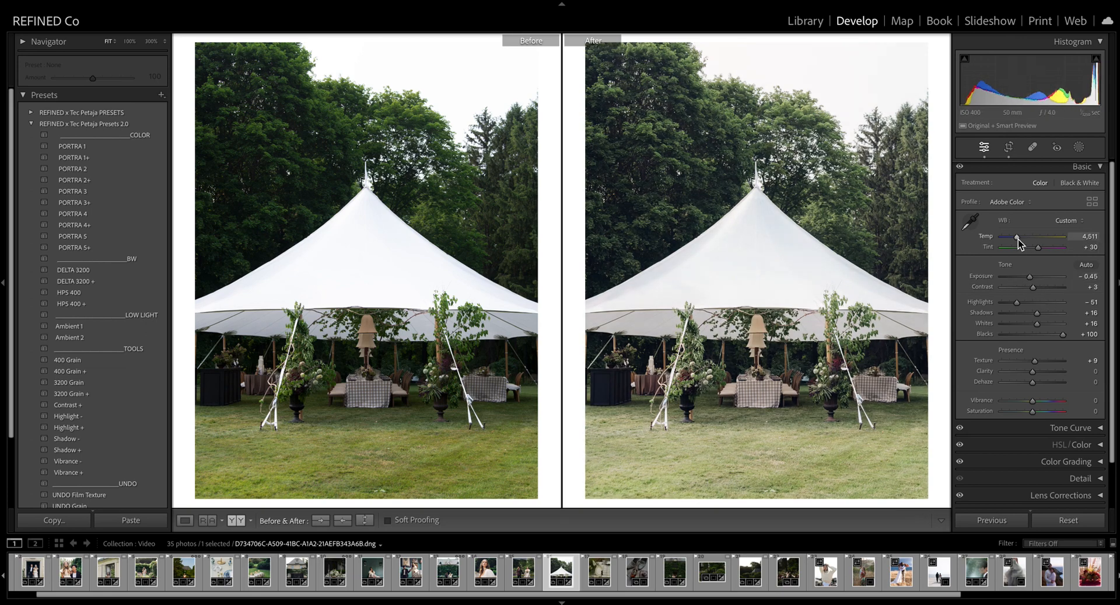
{"action": "left_click_drag", "start_coordinate": [1019, 237], "coordinate": [1017, 237]}
{"action": "left_click", "coordinate": [87, 472]}
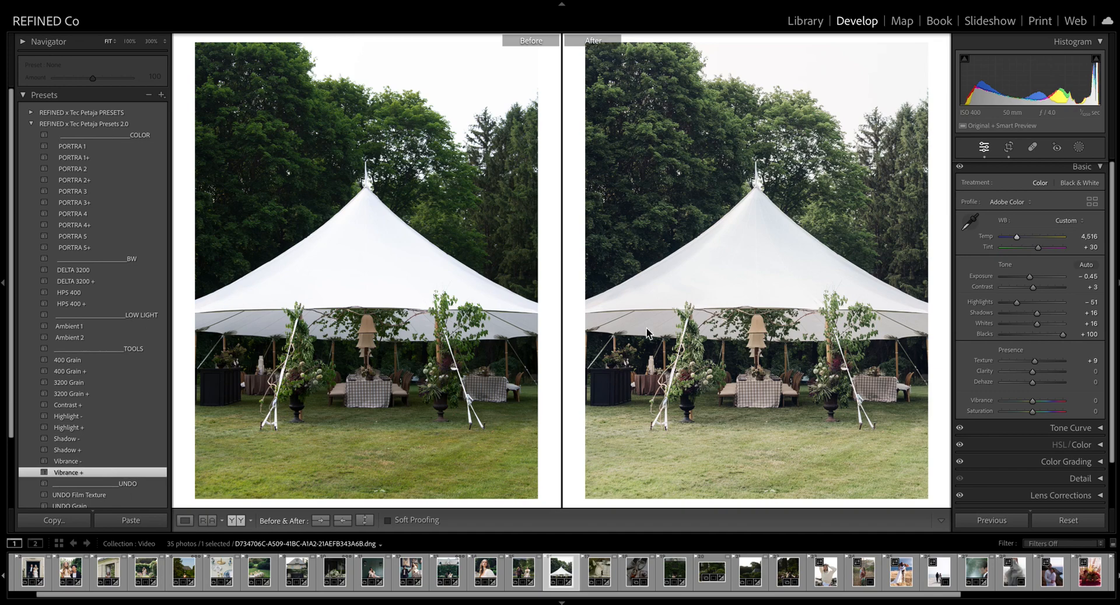
- Inspect the flowers and tables under the tent up close and raise the tent photo's shadows to +23
{"action": "left_click", "coordinate": [780, 336]}
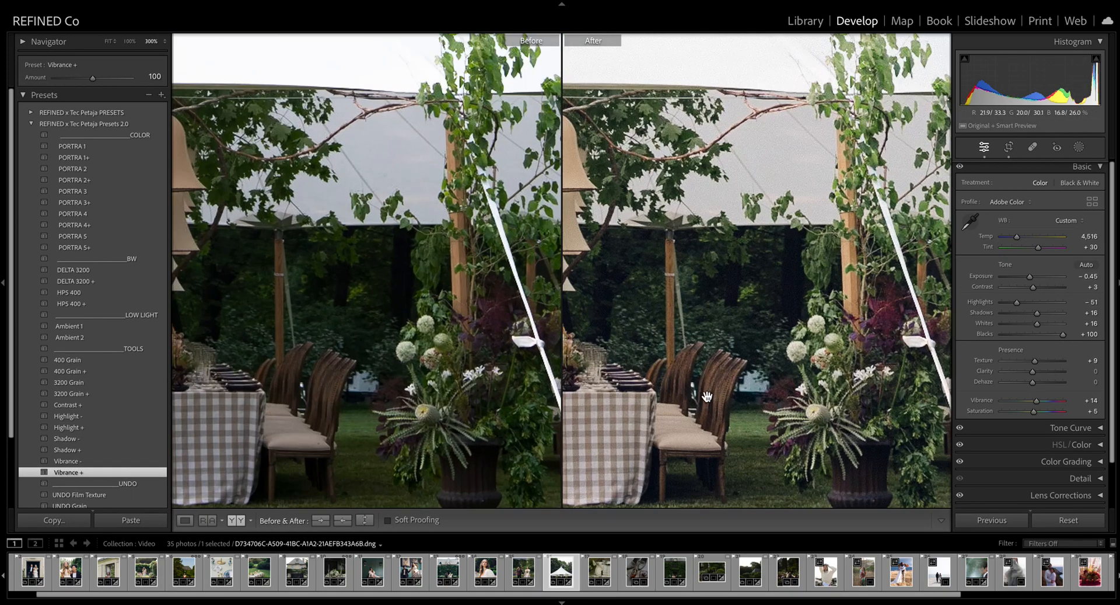
{"action": "left_click_drag", "start_coordinate": [742, 394], "coordinate": [770, 327]}
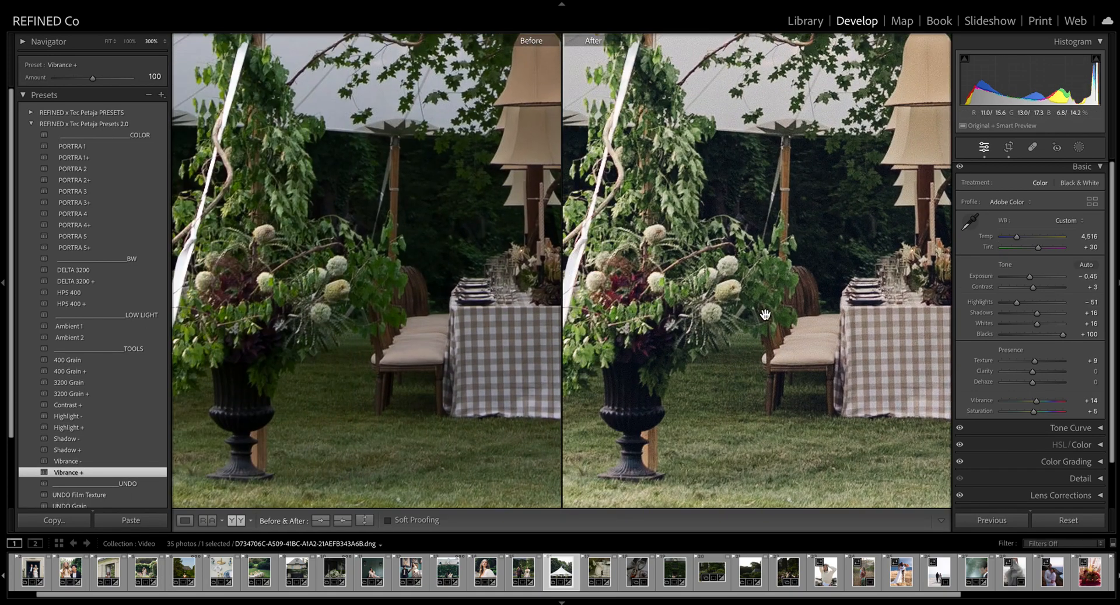
{"action": "left_click", "coordinate": [774, 307]}
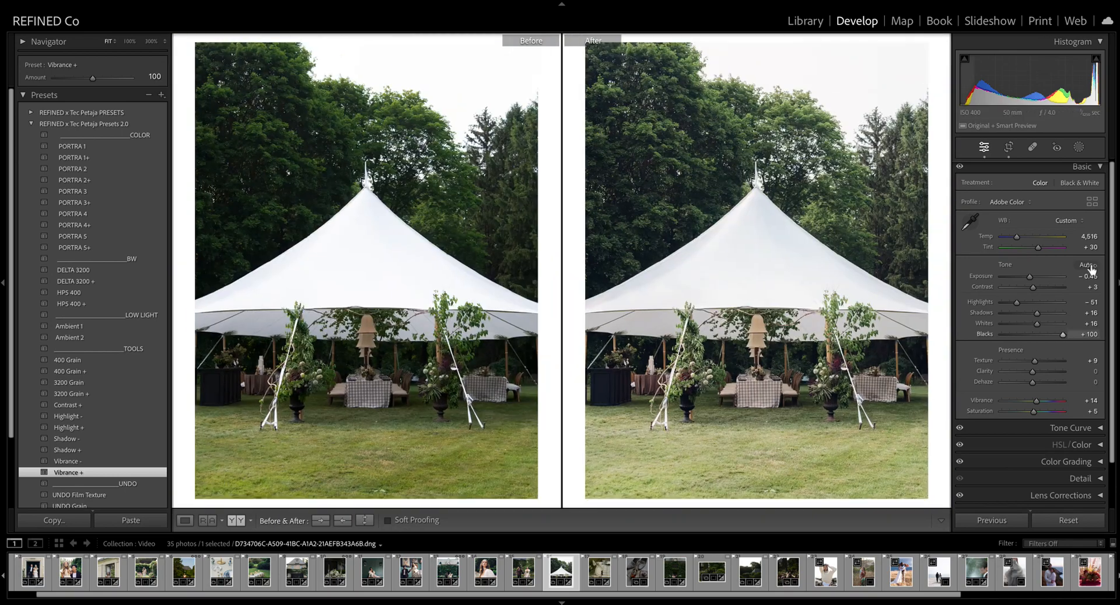
{"action": "left_click_drag", "start_coordinate": [1036, 315], "coordinate": [1038, 314]}
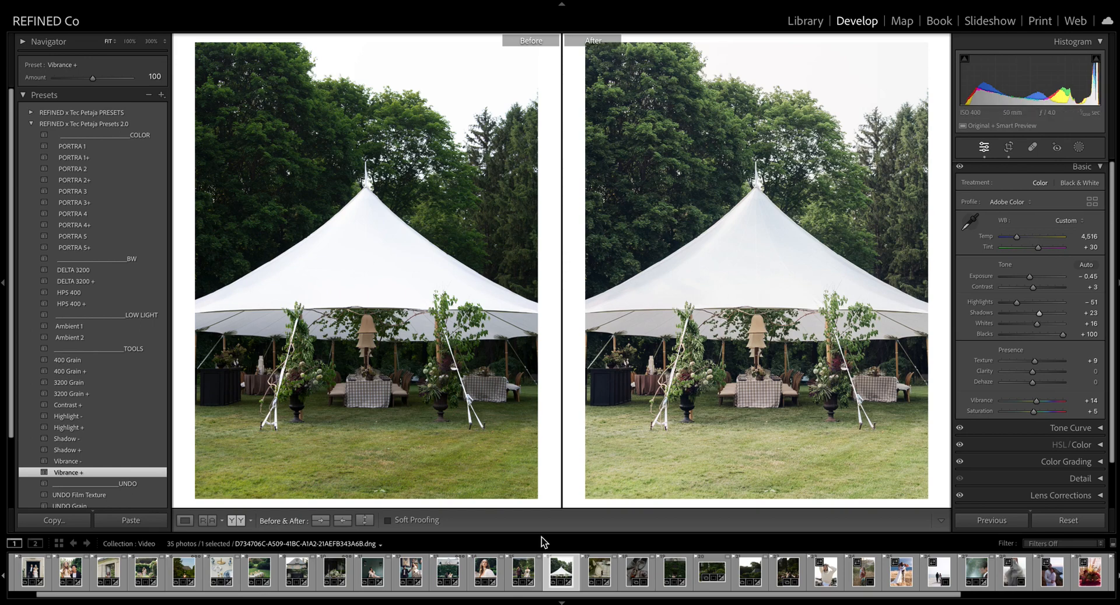
- Move to the table number photo and set its white balance to Auto
{"action": "left_click", "coordinate": [600, 569]}
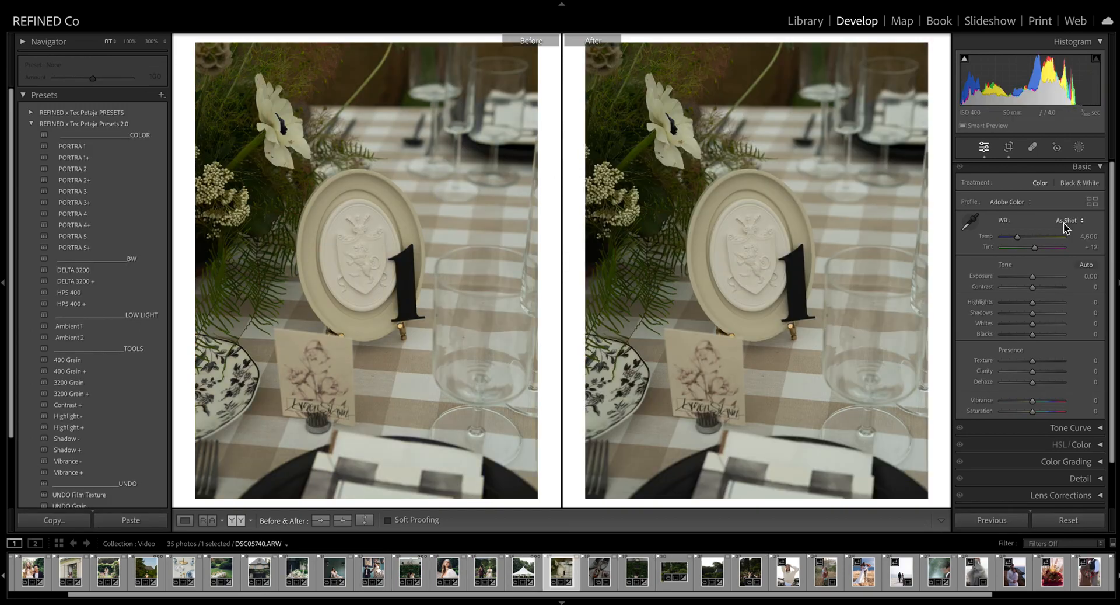
{"action": "left_click", "coordinate": [1075, 224]}
{"action": "left_click", "coordinate": [1071, 230]}
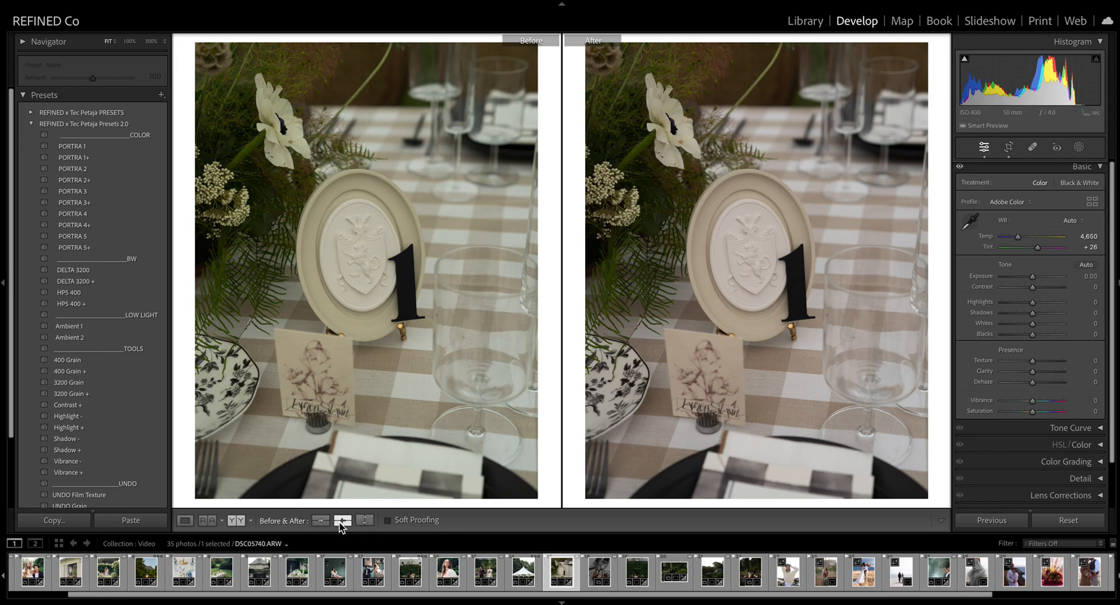
- Apply PORTRA 1 to the table number photo, set the temperature to 4,347 and raise the contrast slightly
{"action": "left_click", "coordinate": [80, 147]}
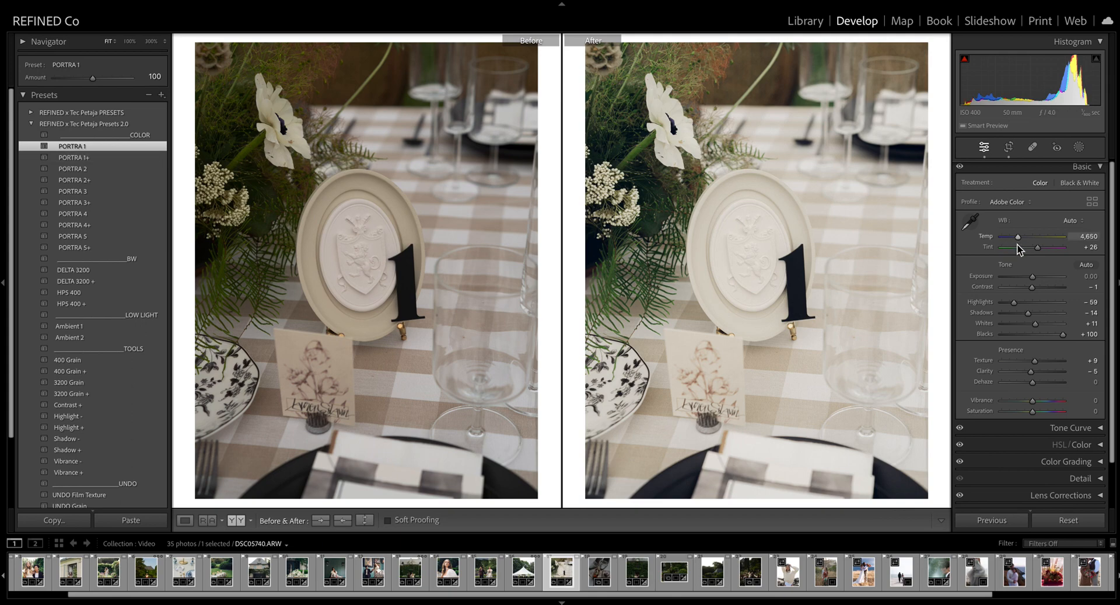
{"action": "left_click_drag", "start_coordinate": [1020, 236], "coordinate": [1017, 237]}
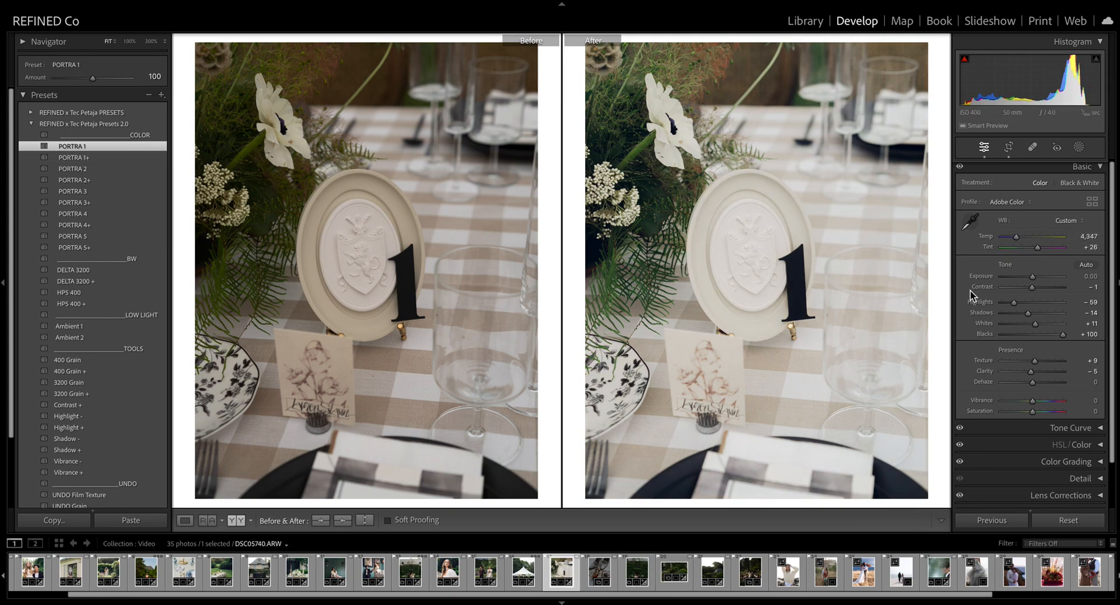
{"action": "left_click_drag", "start_coordinate": [1038, 288], "coordinate": [1035, 289]}
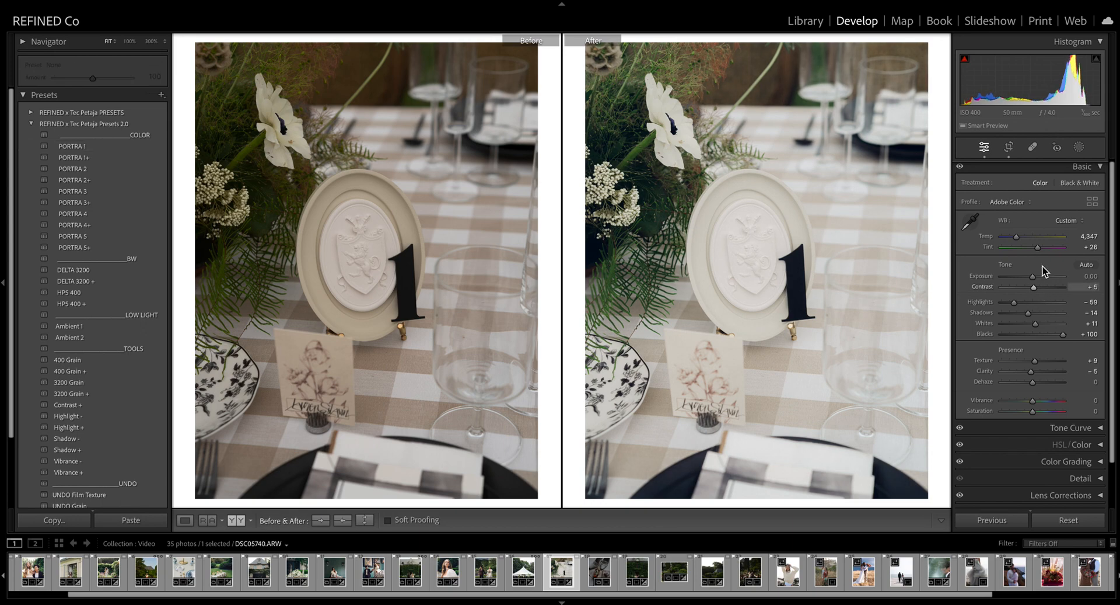
- Move to the photo of the bridal shoes, perfume and rings and compare the PORTRA 1 through PORTRA 5 presets on it
{"action": "key", "text": "Right"}
{"action": "key", "text": "Right"}
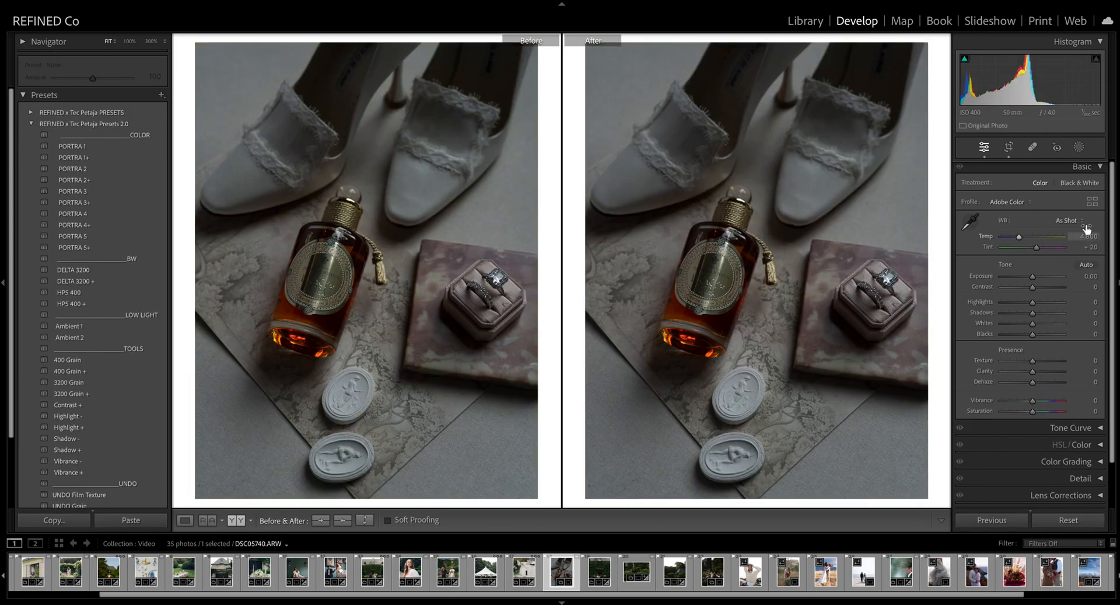
{"action": "left_click", "coordinate": [84, 147]}
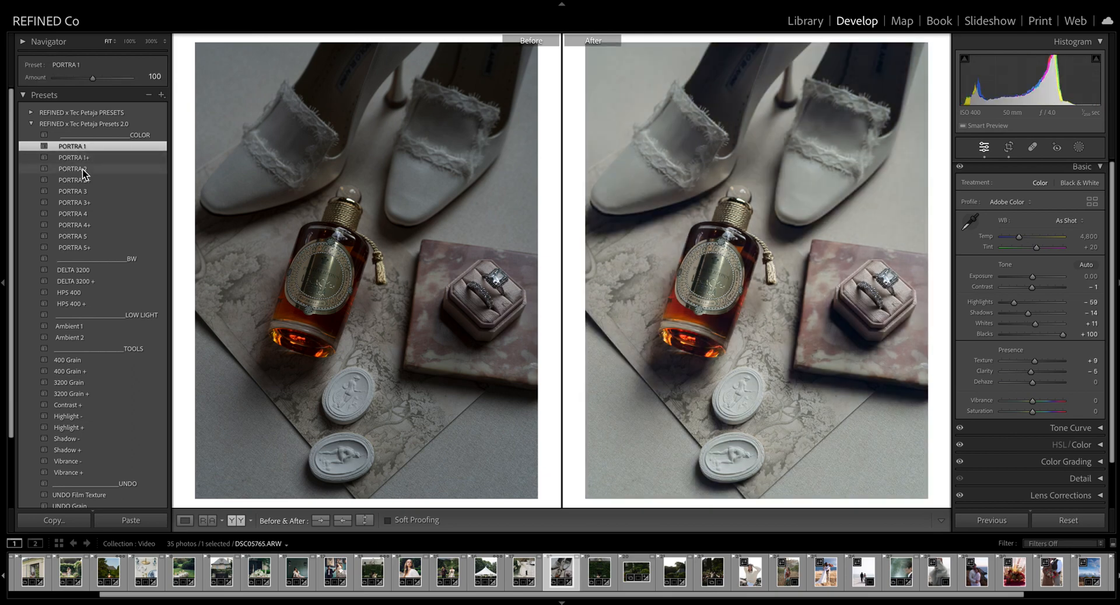
{"action": "left_click", "coordinate": [84, 170]}
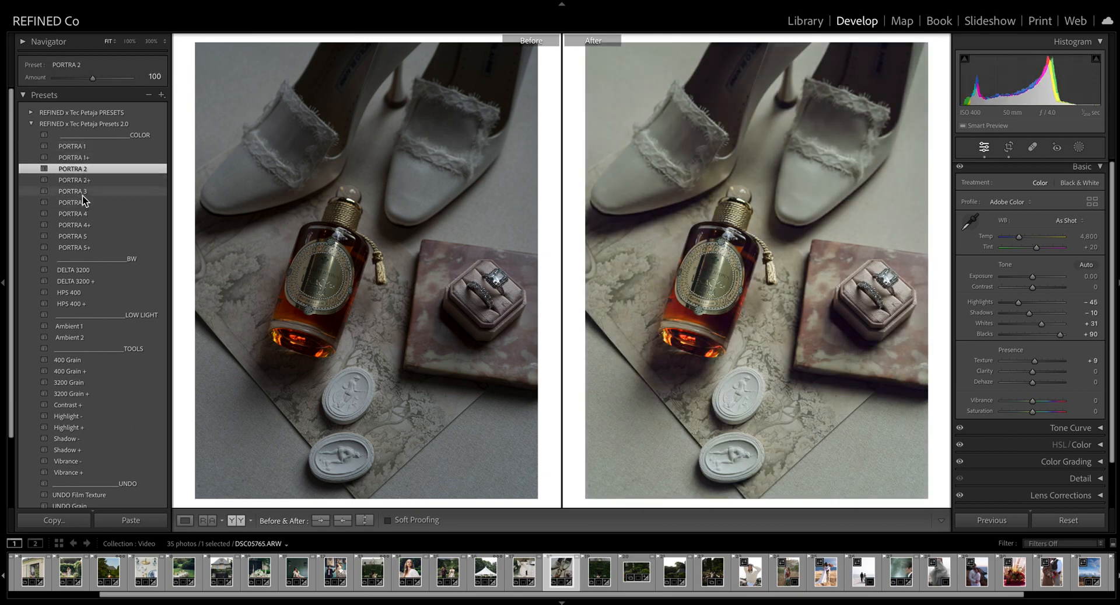
{"action": "left_click", "coordinate": [83, 193]}
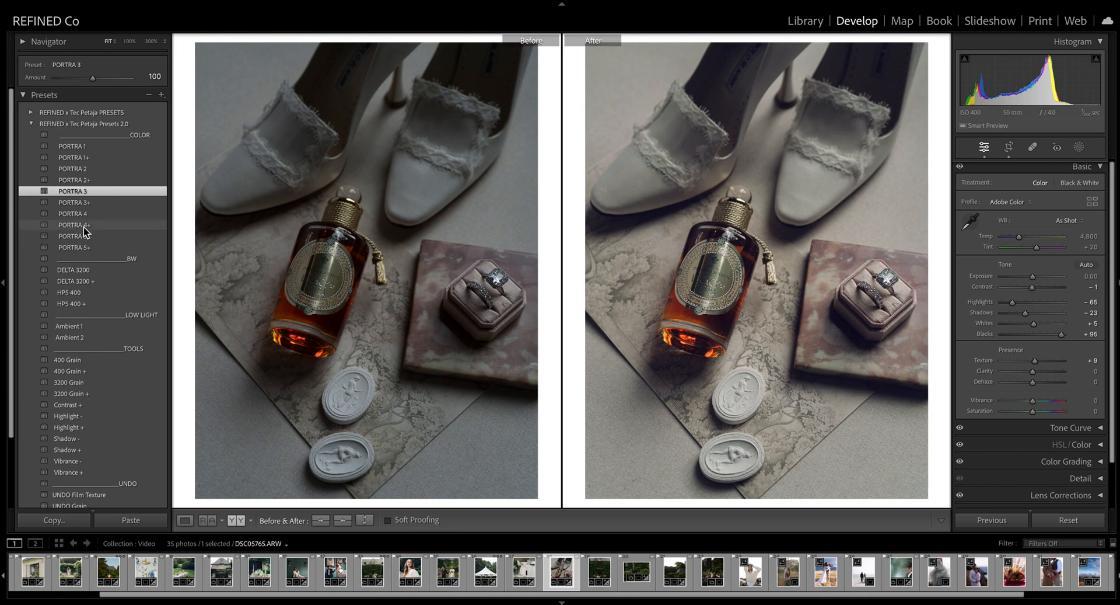
{"action": "left_click", "coordinate": [83, 215]}
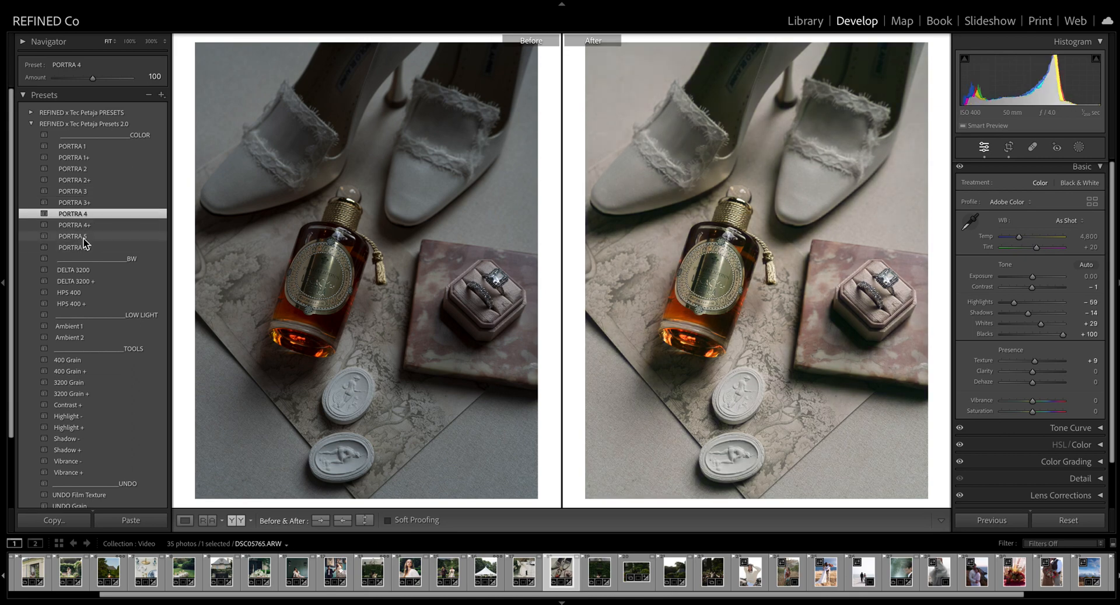
{"action": "left_click", "coordinate": [84, 237]}
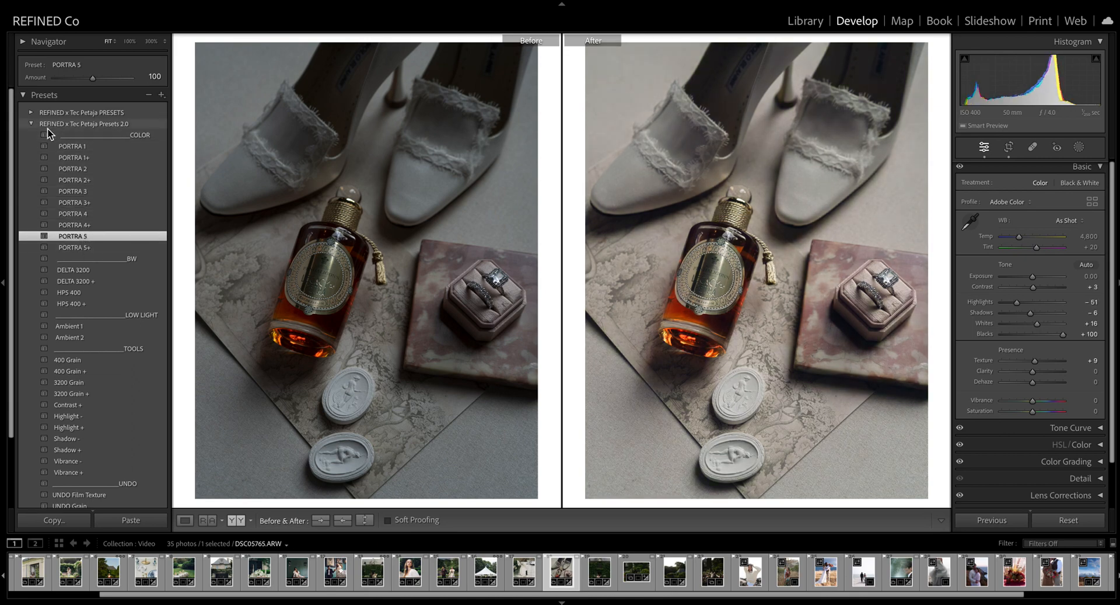
- Apply PORTRA 3 to the shoes and perfume photo and raise its exposure to +1.05
{"action": "left_click", "coordinate": [77, 146]}
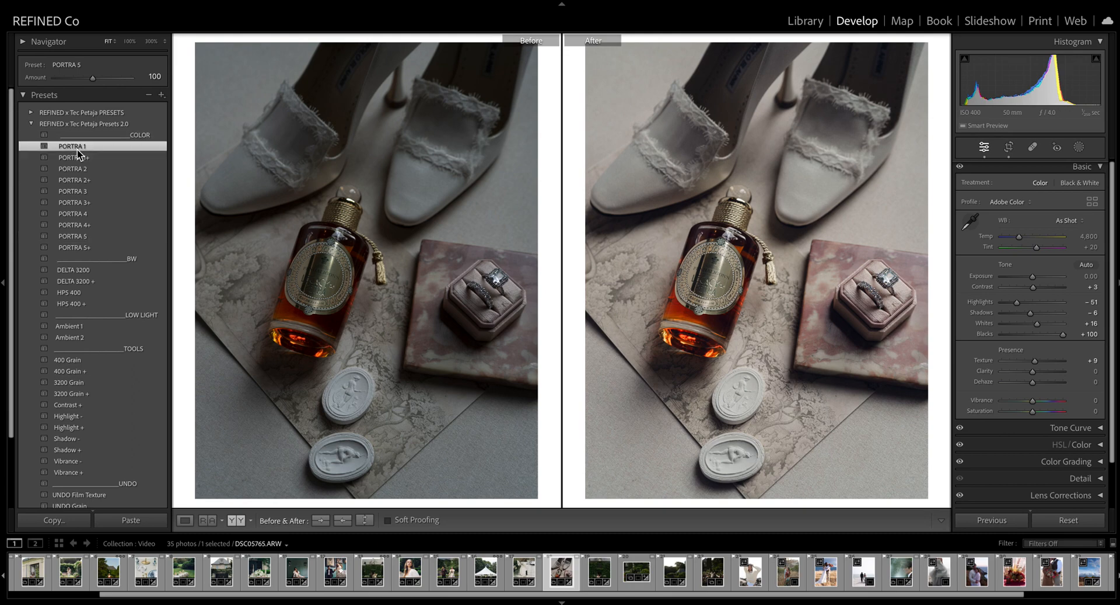
{"action": "left_click", "coordinate": [81, 191]}
{"action": "left_click_drag", "start_coordinate": [1034, 278], "coordinate": [1040, 278]}
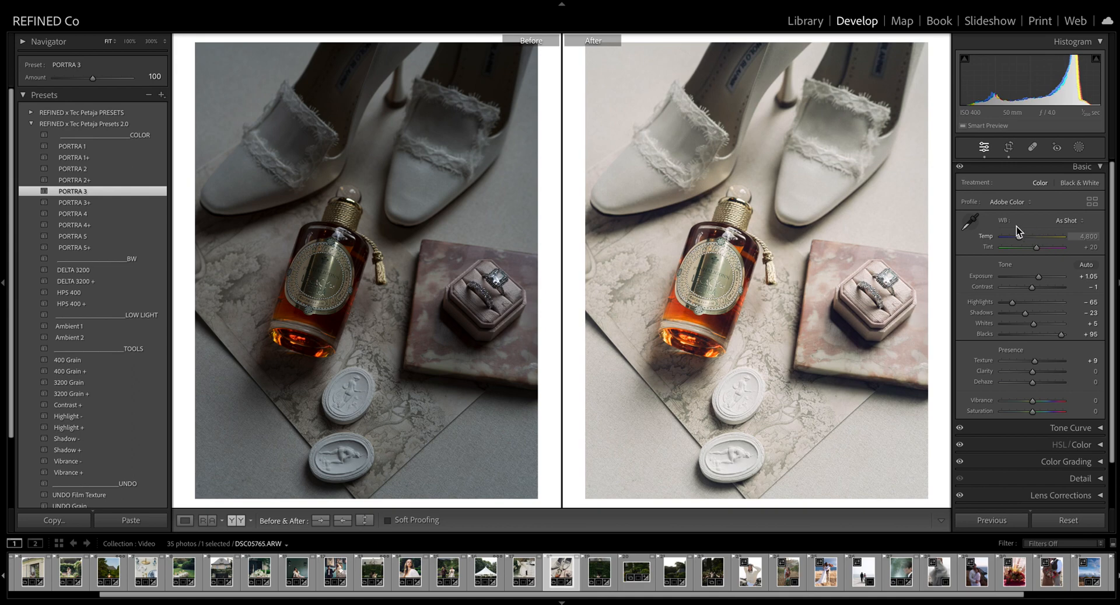
- Set the shoes and perfume photo's temperature to 4,669 and its contrast to +8
{"action": "left_click_drag", "start_coordinate": [1018, 237], "coordinate": [1017, 237]}
{"action": "left_click_drag", "start_coordinate": [1032, 287], "coordinate": [1034, 288]}
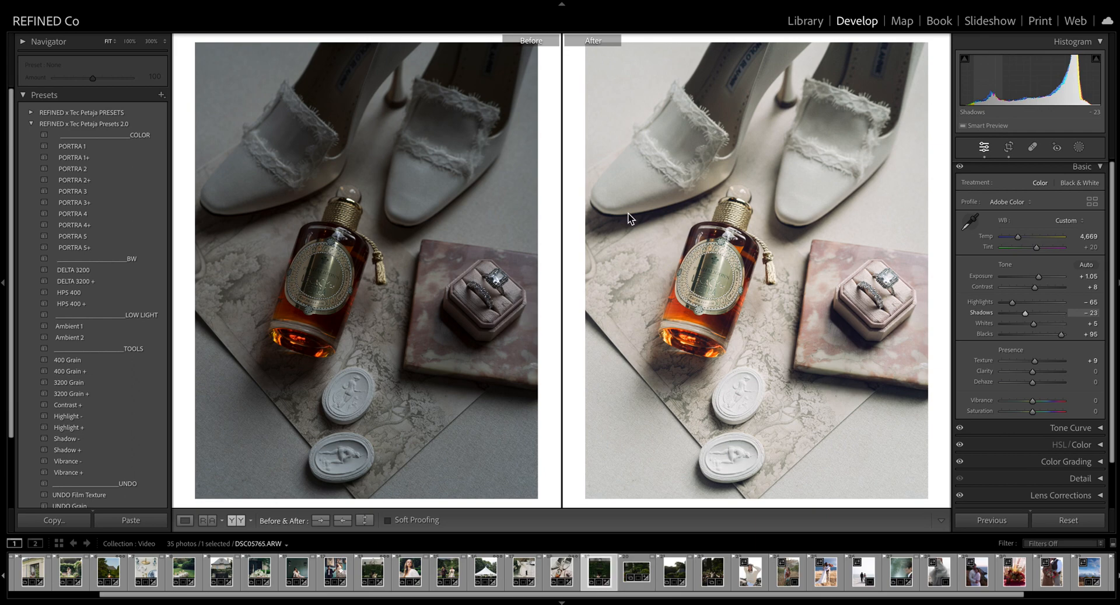
- Move to the photo of the couple before the ivy-covered house, apply PORTRA 1 and set the exposure to +0.30
{"action": "key", "text": "Right"}
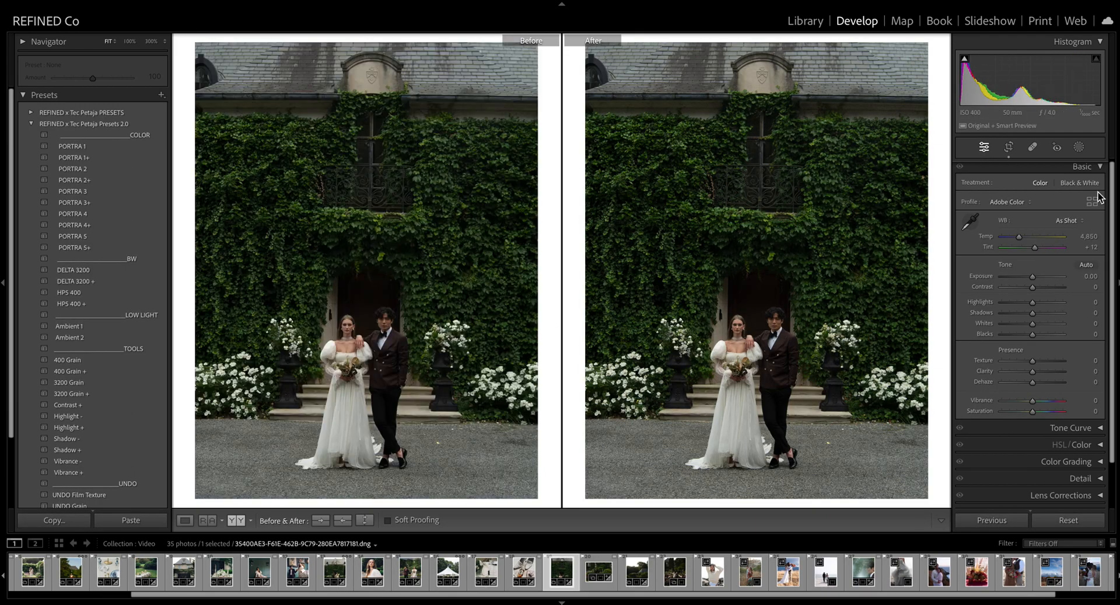
{"action": "left_click", "coordinate": [68, 148]}
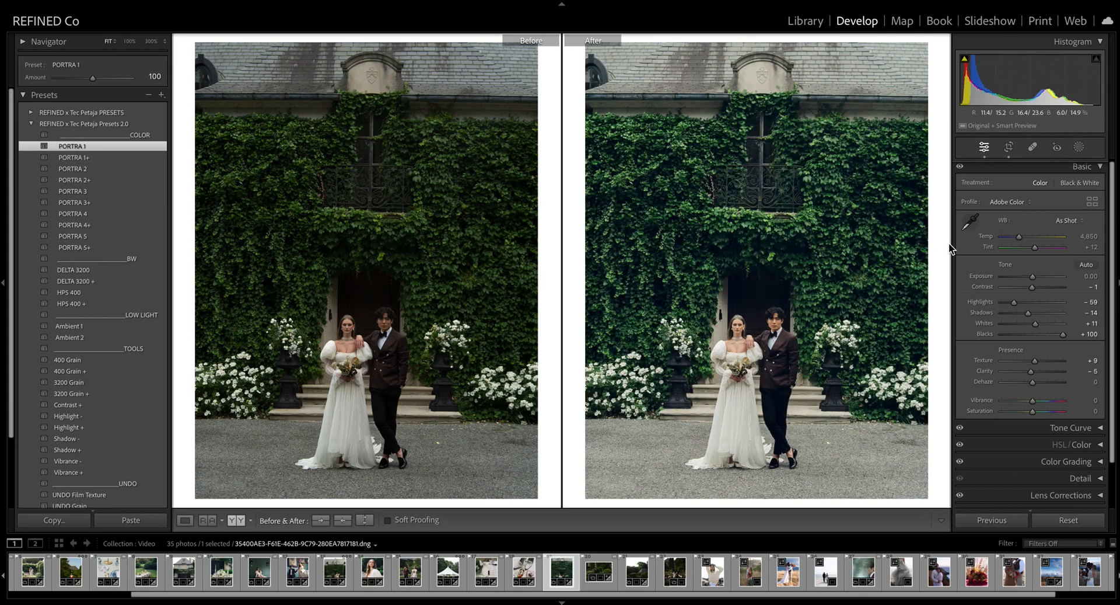
{"action": "left_click_drag", "start_coordinate": [1032, 276], "coordinate": [1035, 277]}
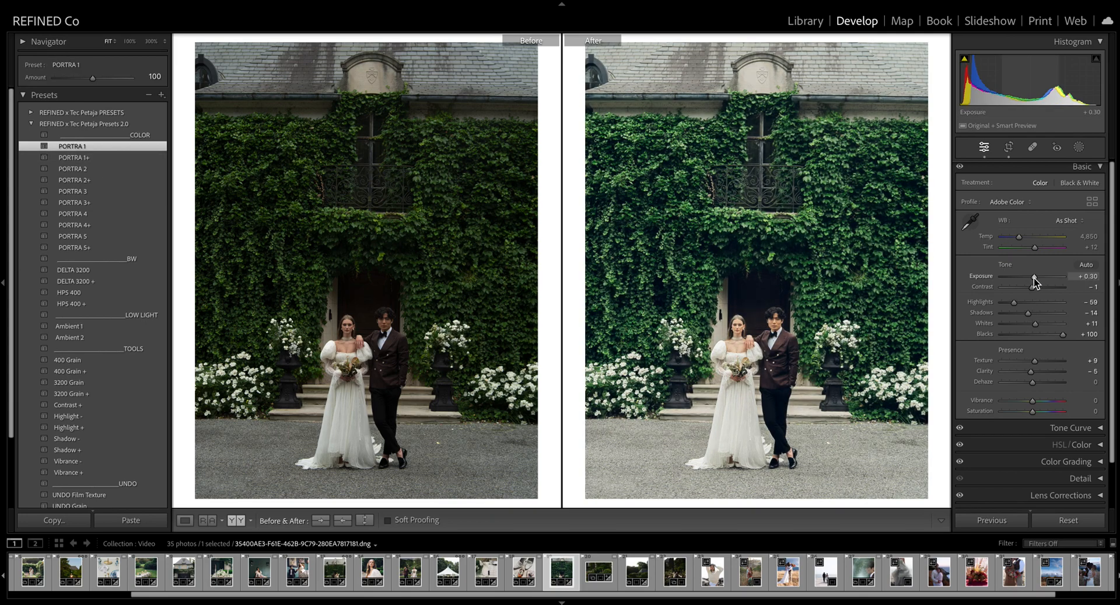
- Fine-tune the ivy house couple photo to temperature 4,701, tint +19, shadows -11 and contrast +2
{"action": "key", "text": "z"}
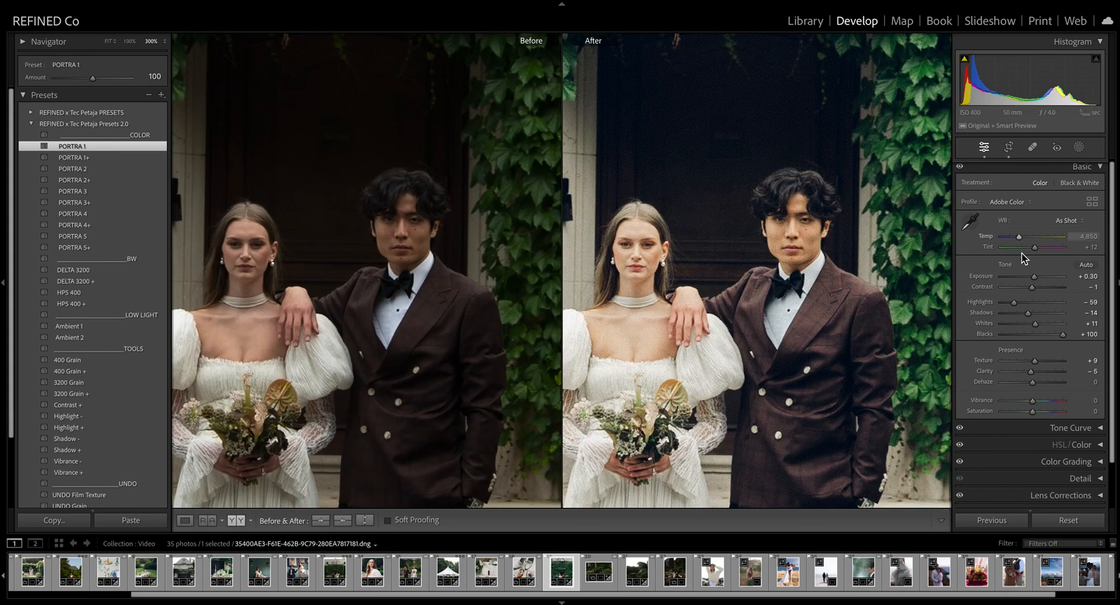
{"action": "left_click_drag", "start_coordinate": [1036, 248], "coordinate": [1018, 237]}
{"action": "key", "text": "z"}
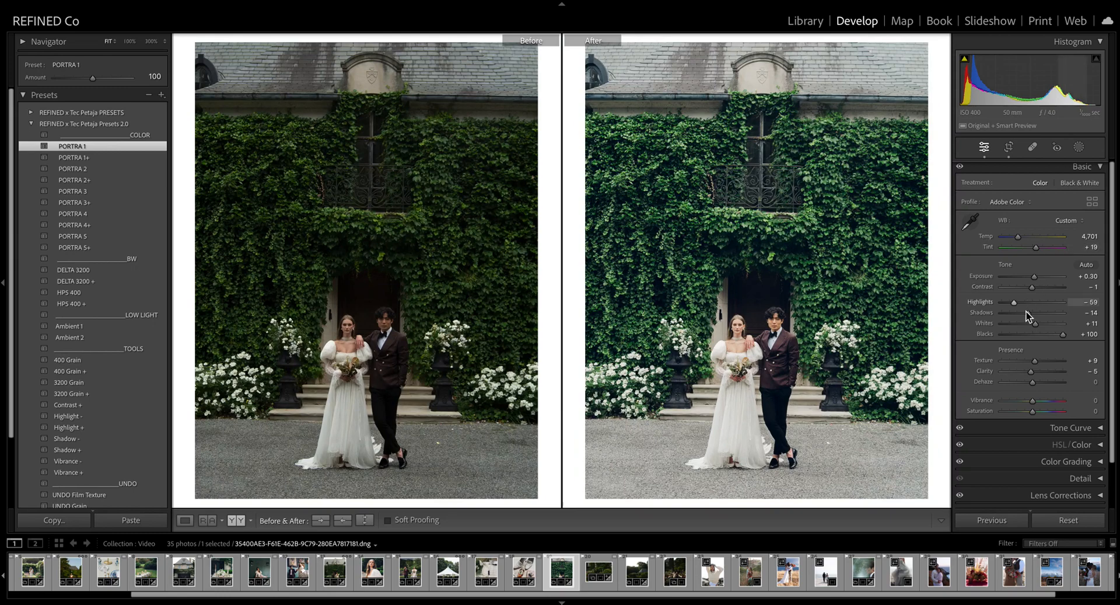
{"action": "left_click_drag", "start_coordinate": [1027, 314], "coordinate": [1034, 289]}
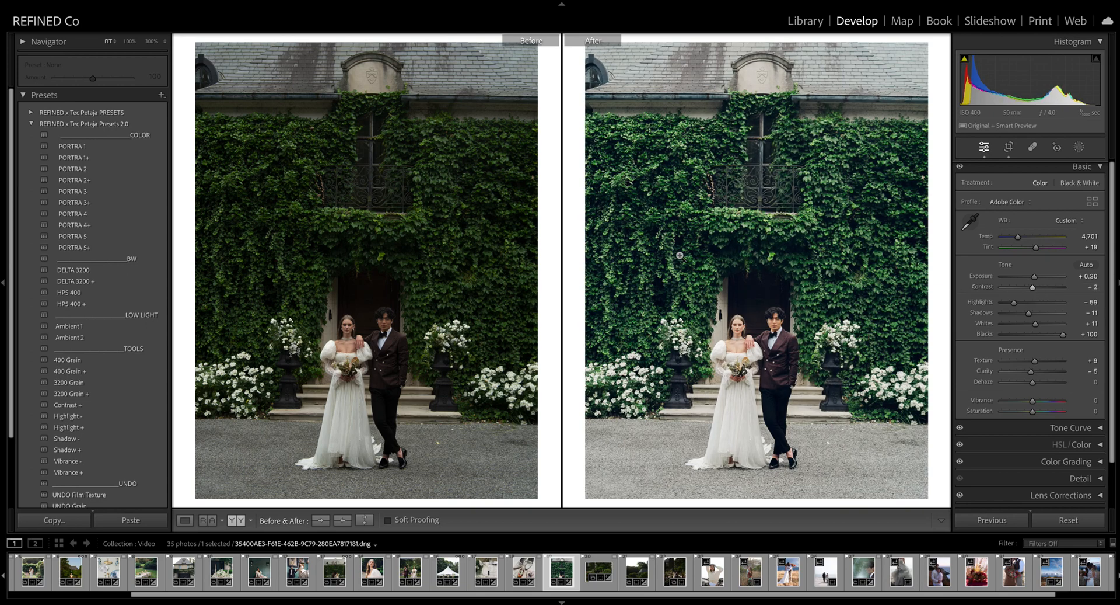
- Move to the garden ceremony chairs photo, set its white balance to Auto and apply PORTRA 5
{"action": "key", "text": "Right"}
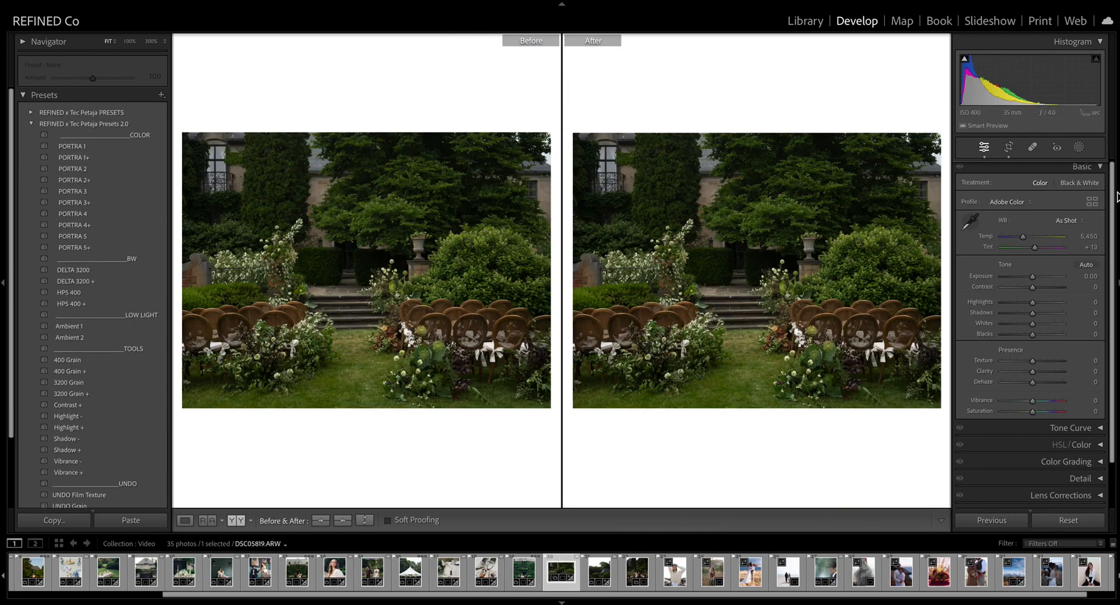
{"action": "left_click", "coordinate": [1069, 220]}
{"action": "left_click", "coordinate": [1069, 232]}
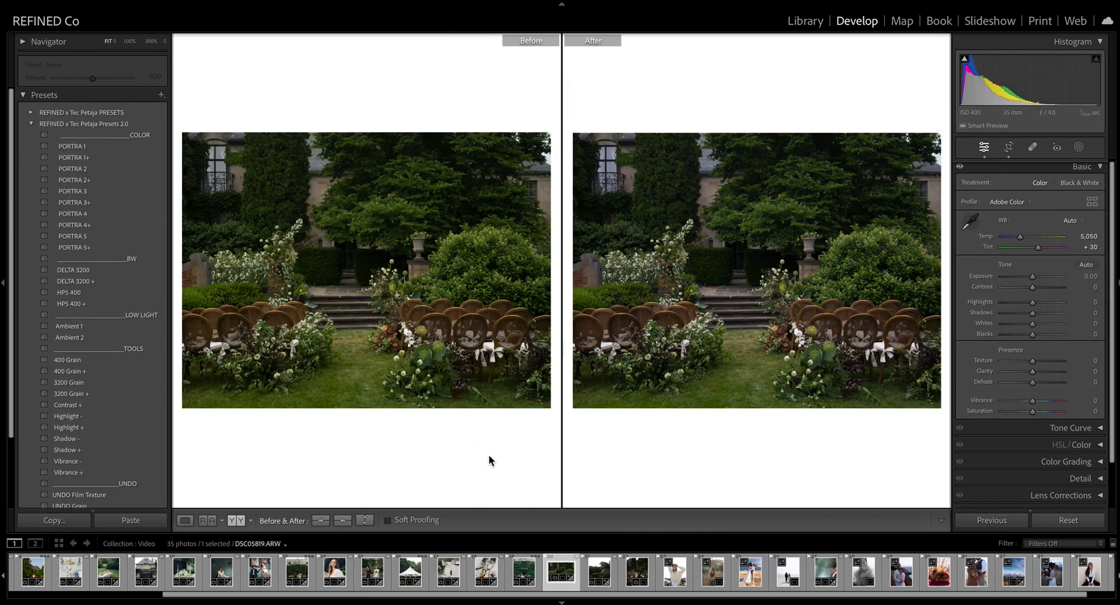
{"action": "left_click", "coordinate": [86, 237]}
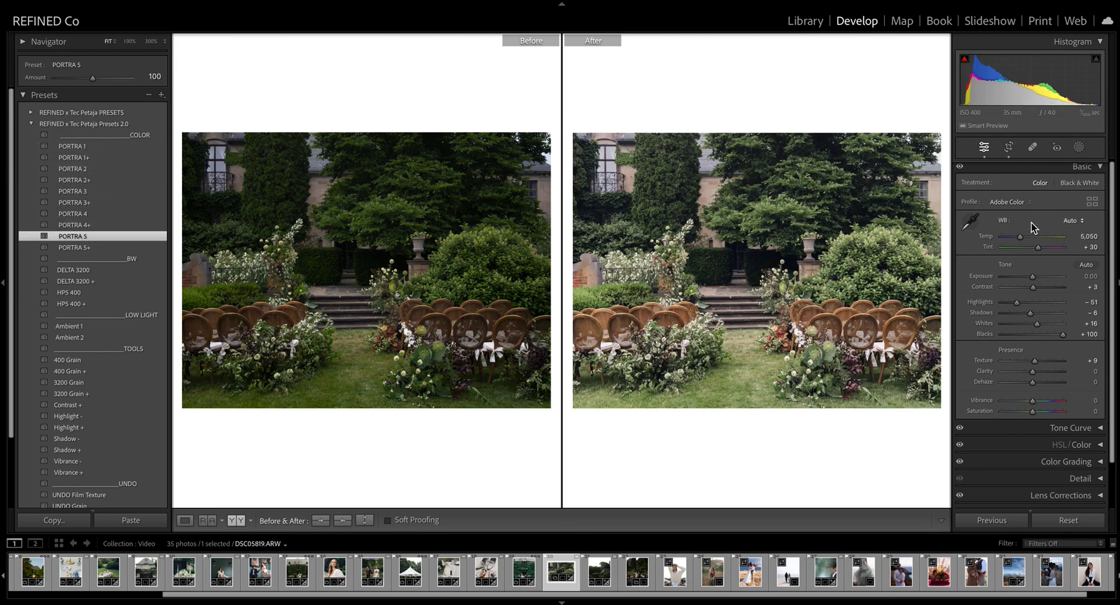
- Adjust the ceremony chairs photo to exposure -0.20, temperature 5,002, tint +35 and contrast +8, and view the edited image alone
{"action": "left_click_drag", "start_coordinate": [1034, 278], "coordinate": [1032, 278]}
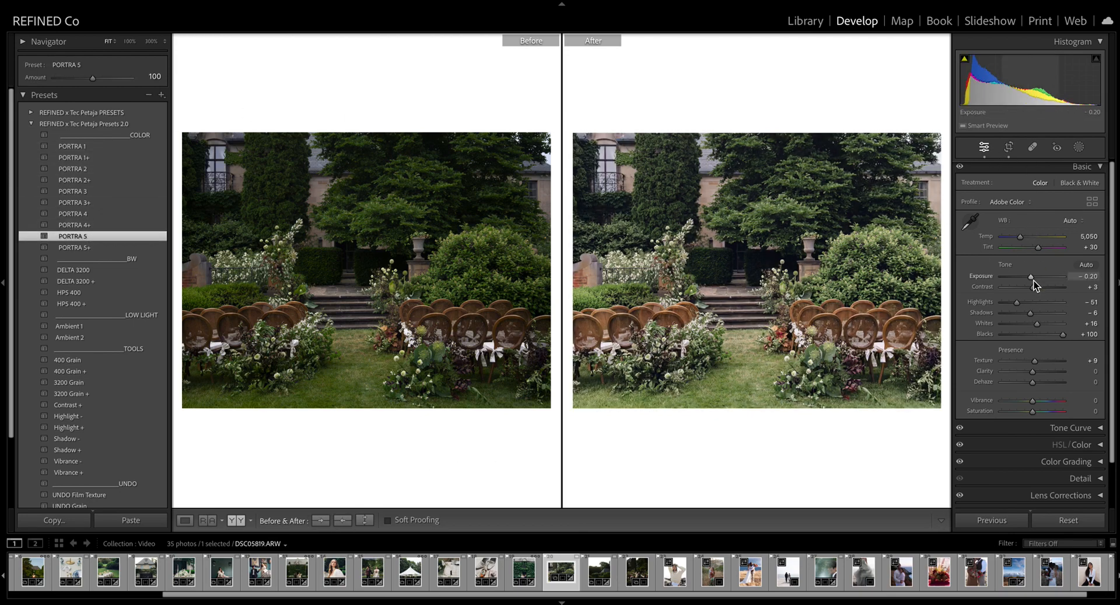
{"action": "left_click", "coordinate": [1041, 247]}
{"action": "left_click_drag", "start_coordinate": [1022, 237], "coordinate": [1021, 236]}
{"action": "left_click_drag", "start_coordinate": [1033, 287], "coordinate": [1036, 290]}
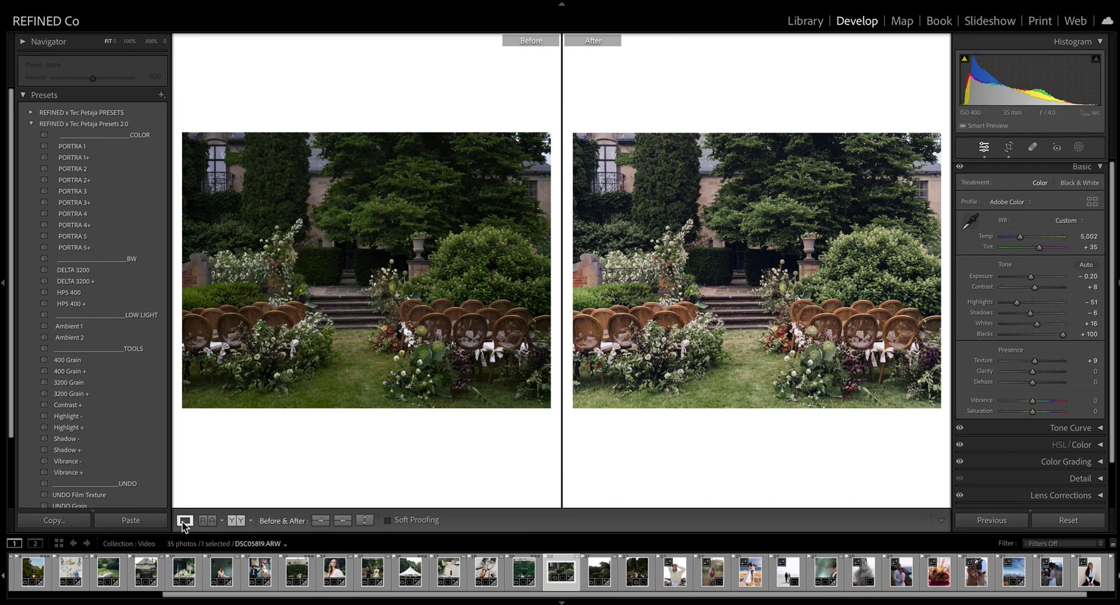
{"action": "left_click", "coordinate": [185, 519]}
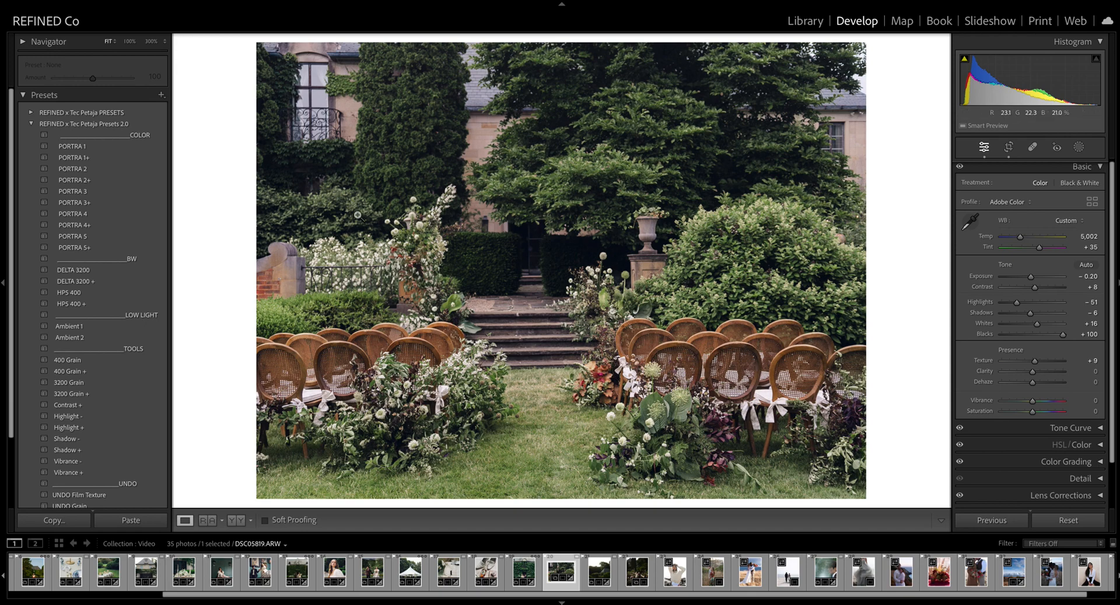
- Move to the backlit garden and house photo, show it as a before/after comparison and set its white balance to Auto
{"action": "key", "text": "Right"}
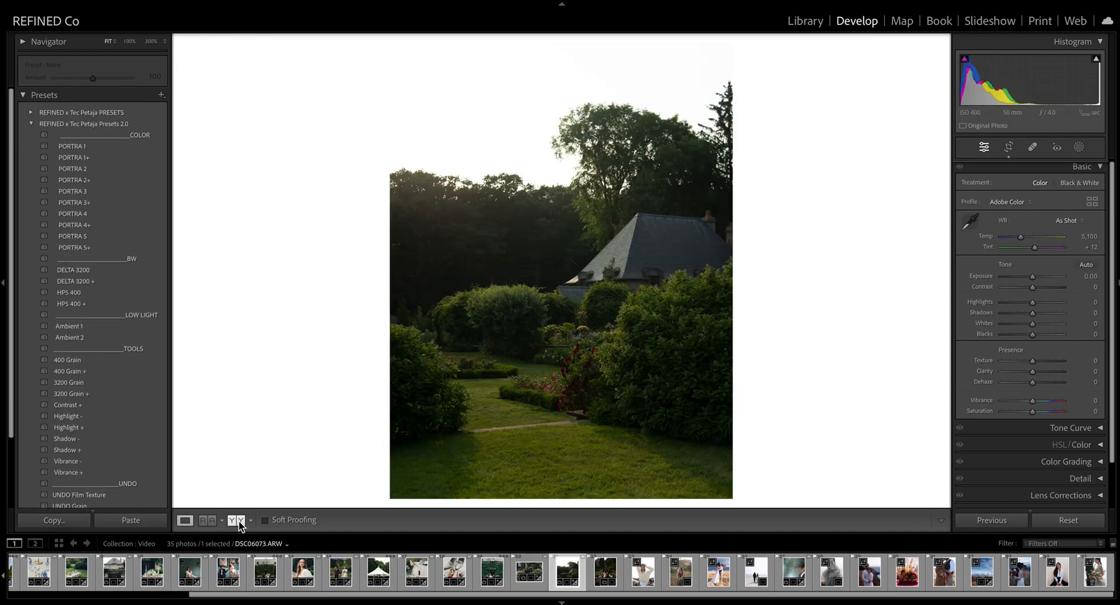
{"action": "left_click", "coordinate": [238, 520]}
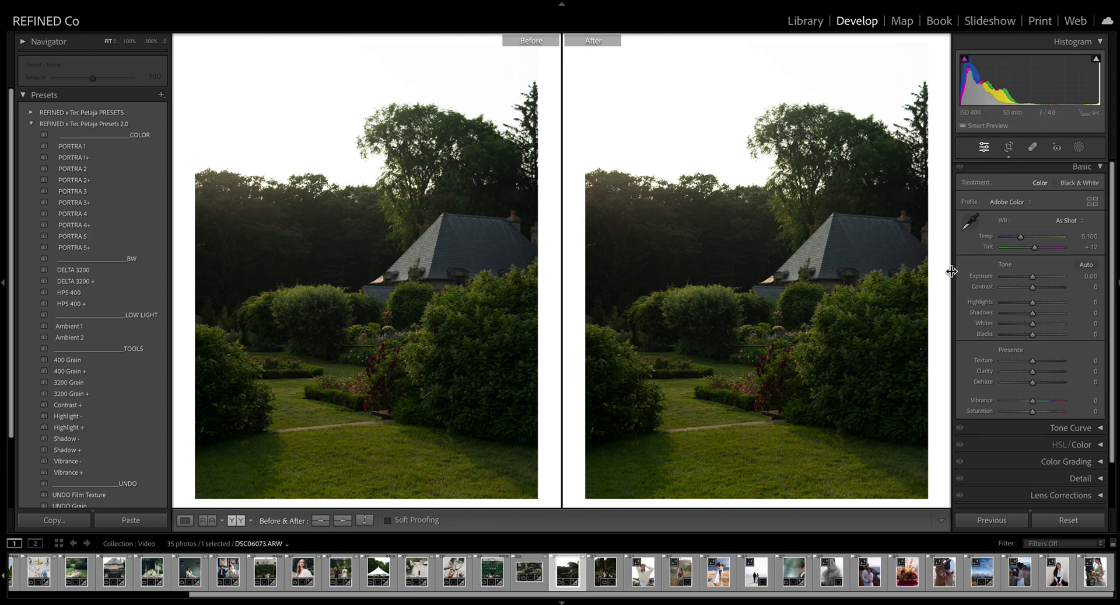
{"action": "left_click", "coordinate": [1072, 223]}
{"action": "left_click", "coordinate": [1069, 229]}
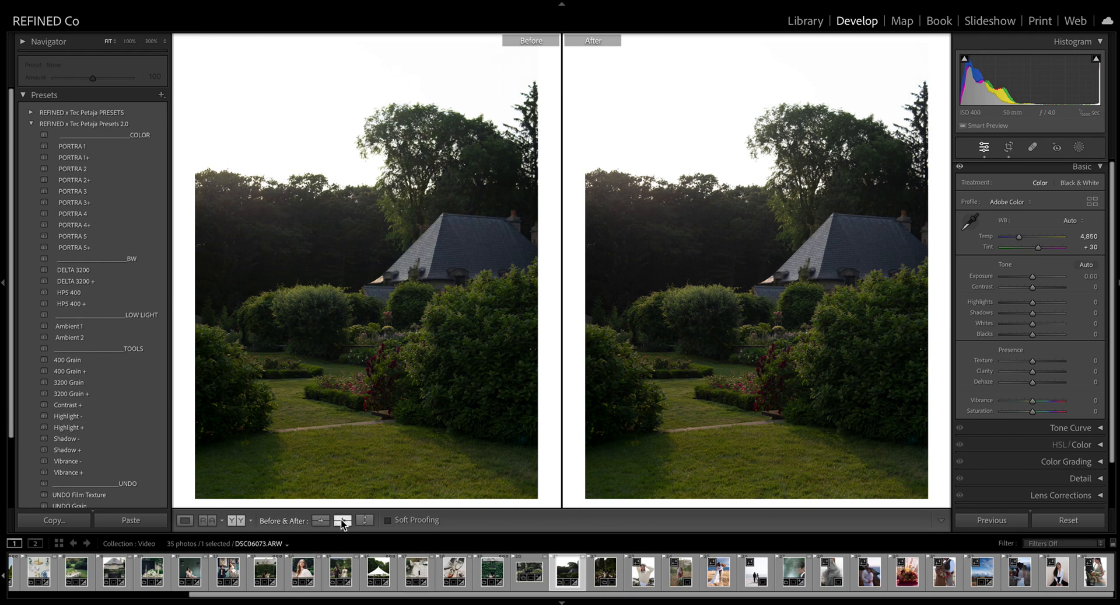
- Compare the PORTRA 1, 2, 3, 4 and 5 presets on the backlit garden photo
{"action": "left_click", "coordinate": [74, 149]}
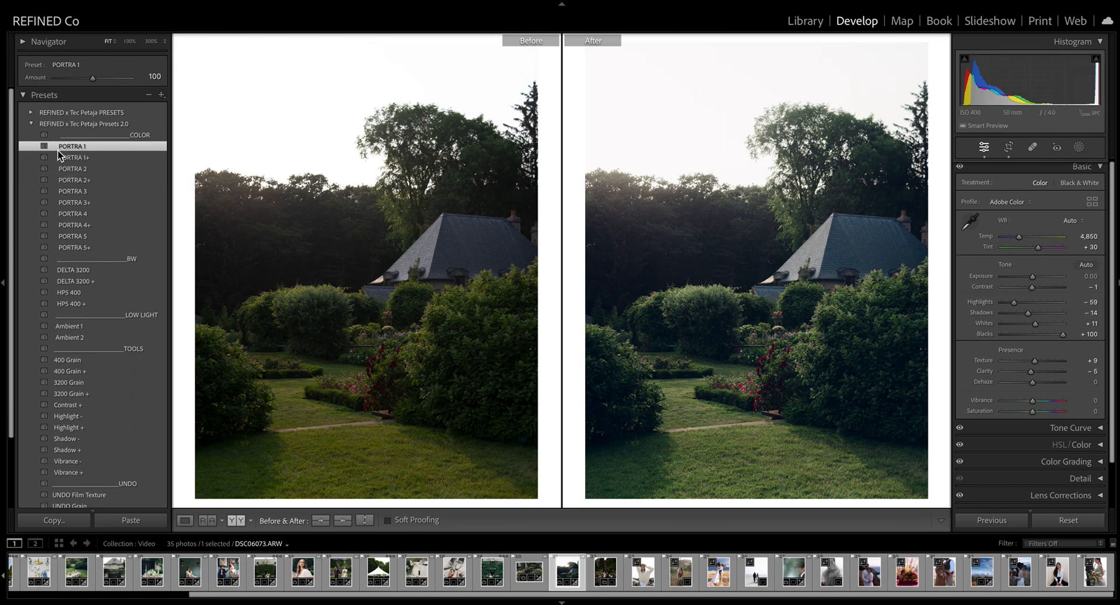
{"action": "left_click", "coordinate": [75, 170]}
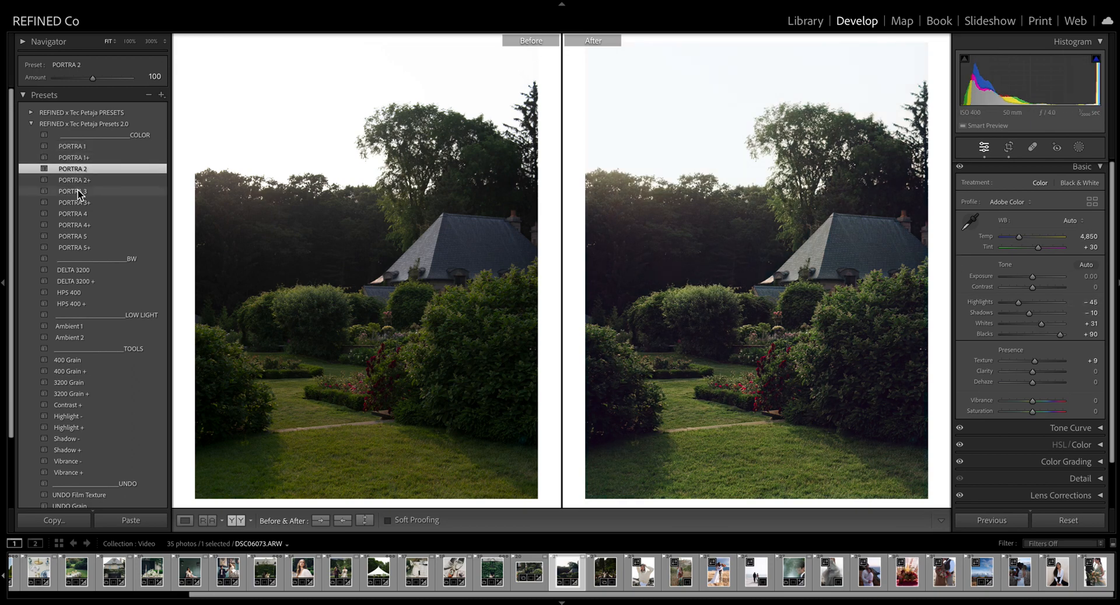
{"action": "left_click", "coordinate": [77, 191]}
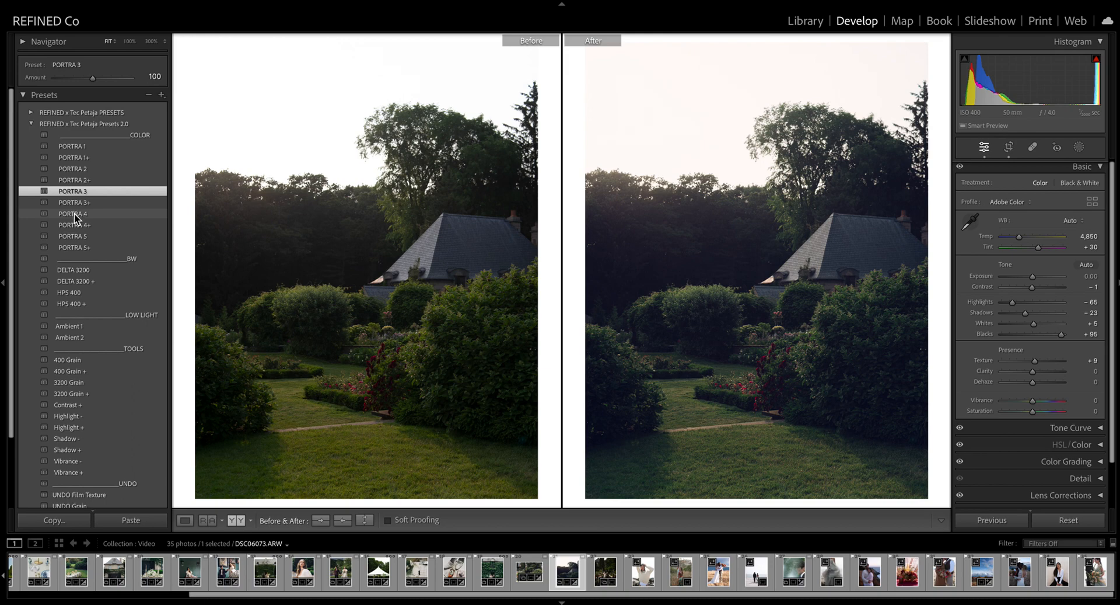
{"action": "left_click", "coordinate": [74, 213]}
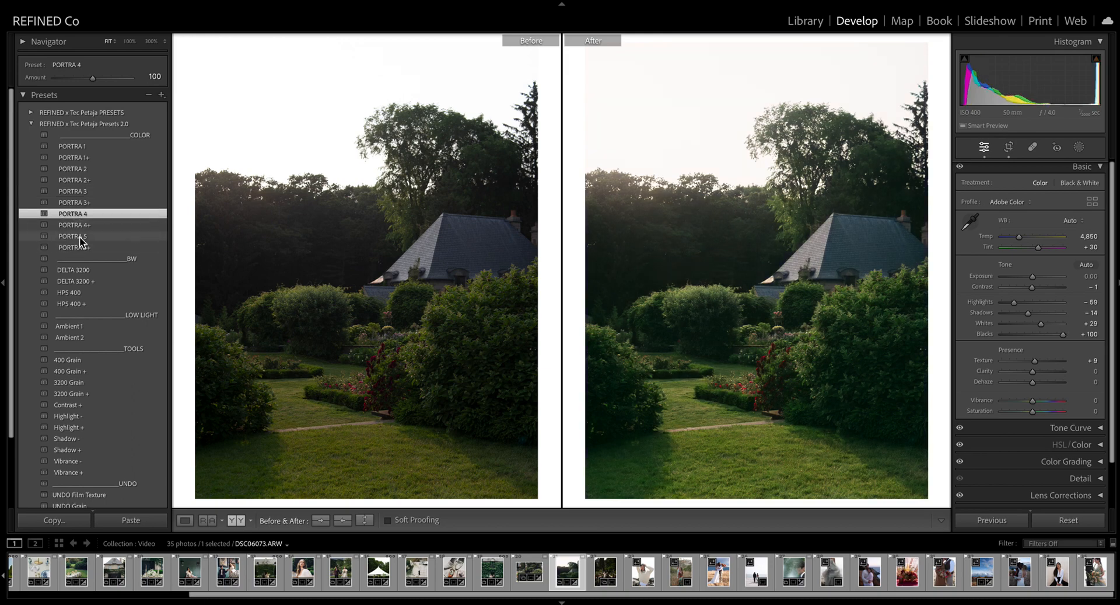
{"action": "left_click", "coordinate": [80, 238]}
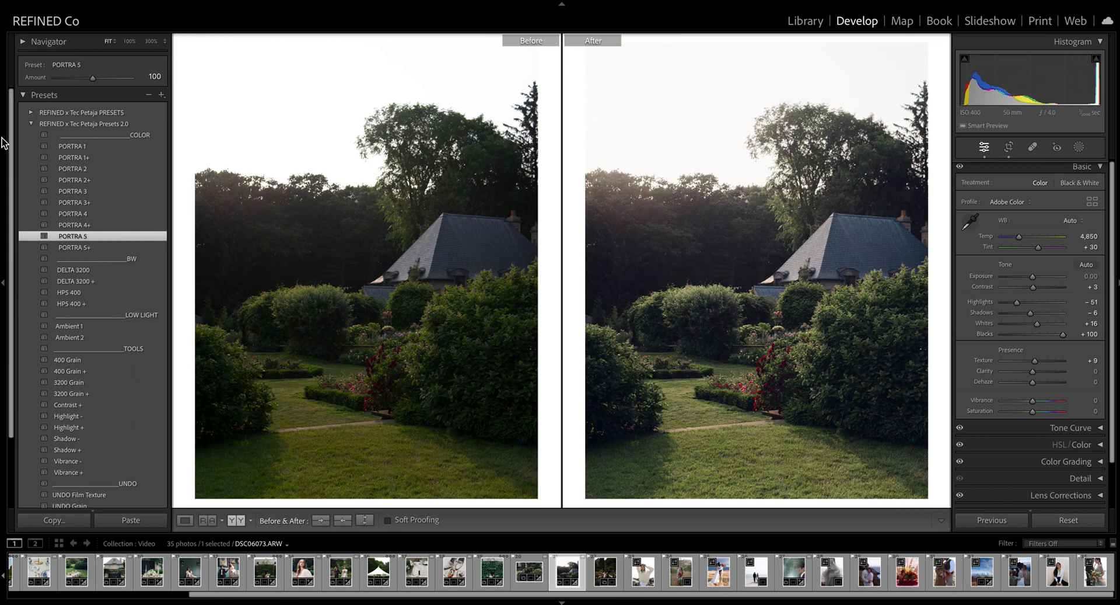
- Apply PORTRA 1 to the backlit garden photo, raise its exposure to about +0.65 and warm the temperature slightly
{"action": "left_click", "coordinate": [87, 147]}
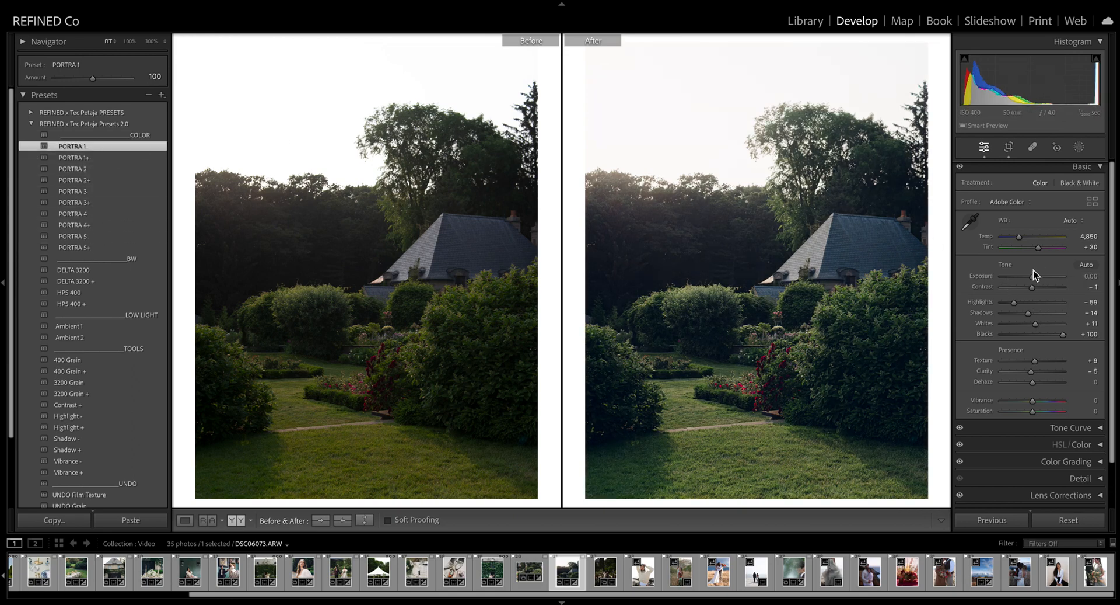
{"action": "left_click_drag", "start_coordinate": [1033, 277], "coordinate": [1037, 275]}
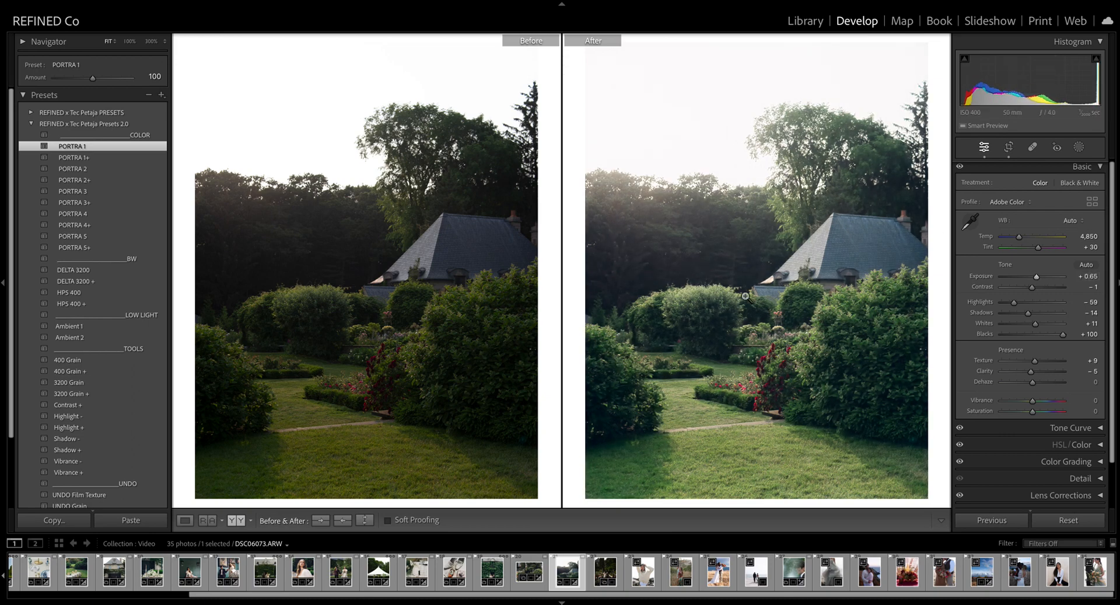
{"action": "left_click_drag", "start_coordinate": [1019, 237], "coordinate": [1022, 237]}
{"action": "left_click_drag", "start_coordinate": [1032, 292], "coordinate": [1037, 278]}
{"action": "left_click_drag", "start_coordinate": [1022, 236], "coordinate": [1024, 237]}
- Move to the petal toss photo of the couple, set its white balance to Auto and apply PORTRA 5
{"action": "key", "text": "Right"}
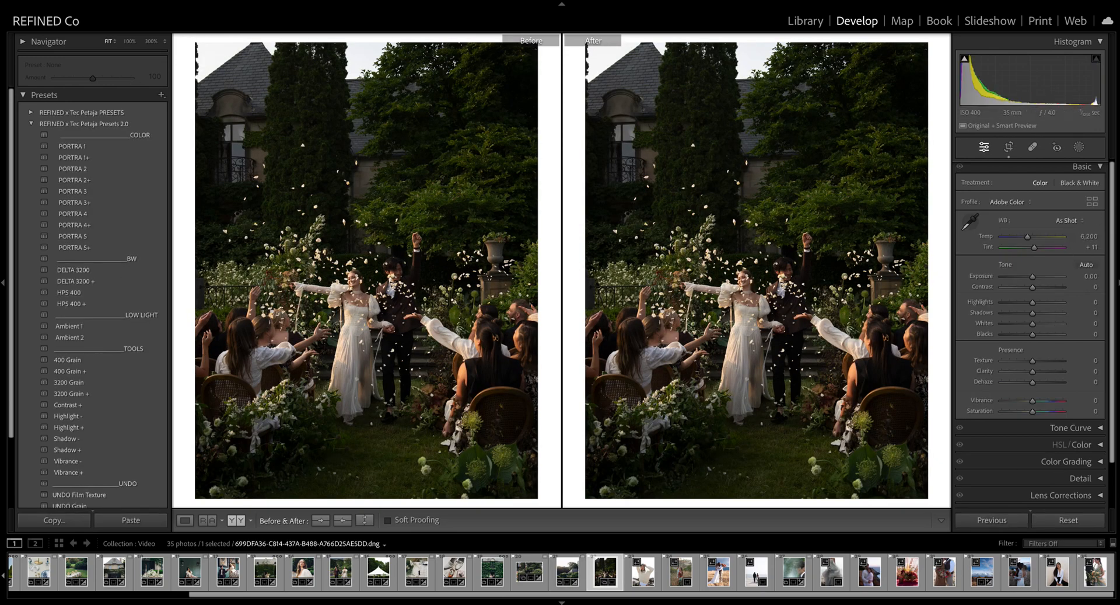
{"action": "left_click", "coordinate": [1073, 224]}
{"action": "left_click", "coordinate": [1069, 232]}
{"action": "left_click", "coordinate": [81, 236]}
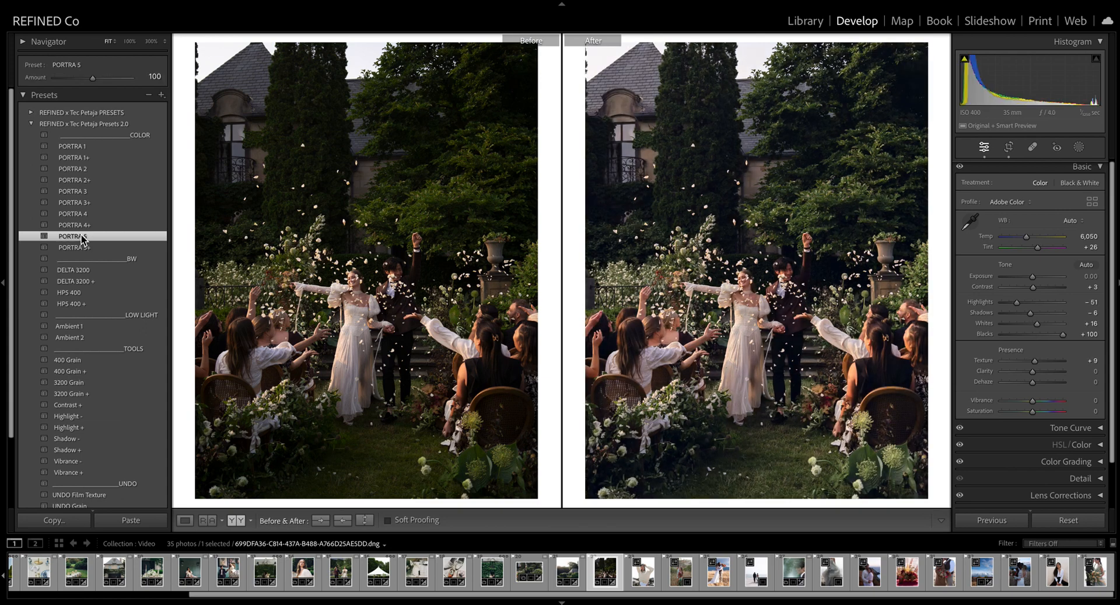
- Set the petal toss photo's exposure to +0.80 and its temperature to 5,785
{"action": "left_click_drag", "start_coordinate": [1029, 279], "coordinate": [1038, 277]}
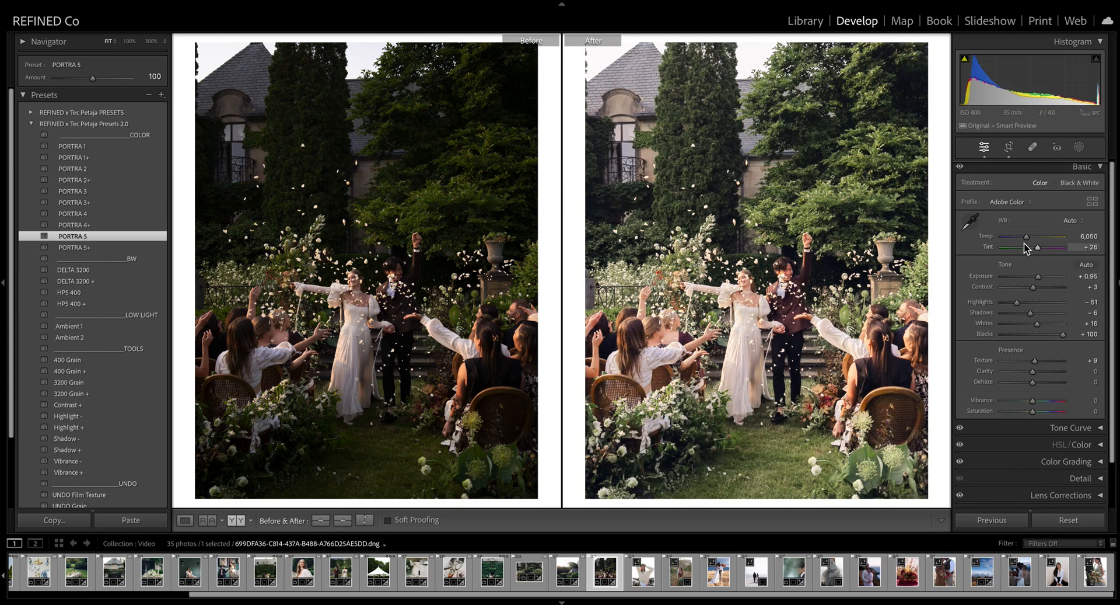
{"action": "left_click_drag", "start_coordinate": [1028, 236], "coordinate": [1025, 237]}
{"action": "left_click_drag", "start_coordinate": [1038, 281], "coordinate": [1037, 282]}
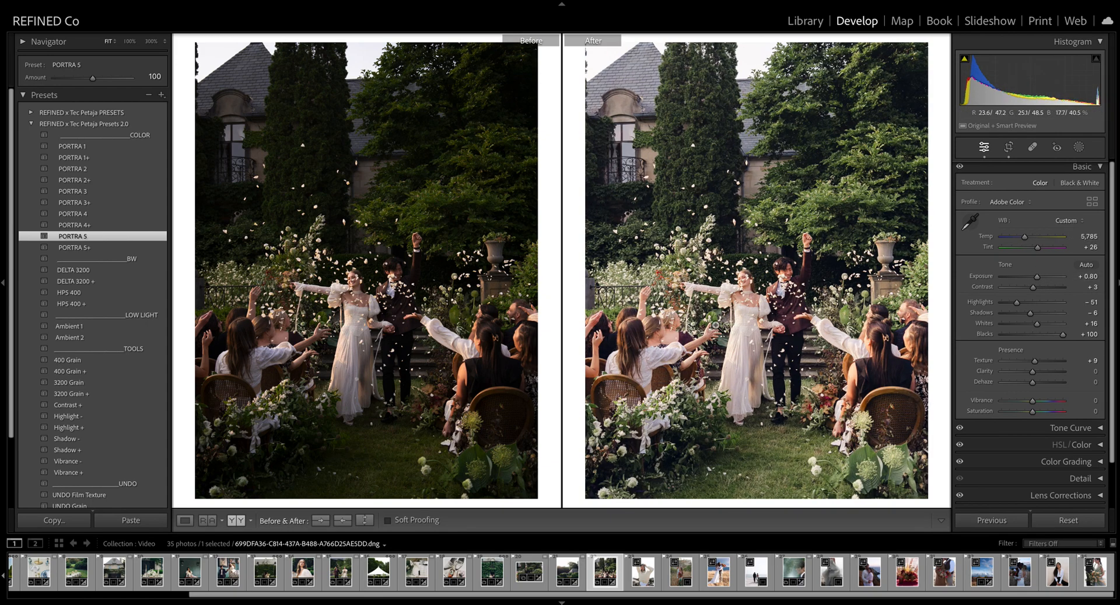
{"action": "left_click", "coordinate": [790, 287]}
{"action": "left_click_drag", "start_coordinate": [849, 223], "coordinate": [873, 238]}
{"action": "left_click_drag", "start_coordinate": [750, 282], "coordinate": [790, 298]}
{"action": "left_click", "coordinate": [810, 226]}
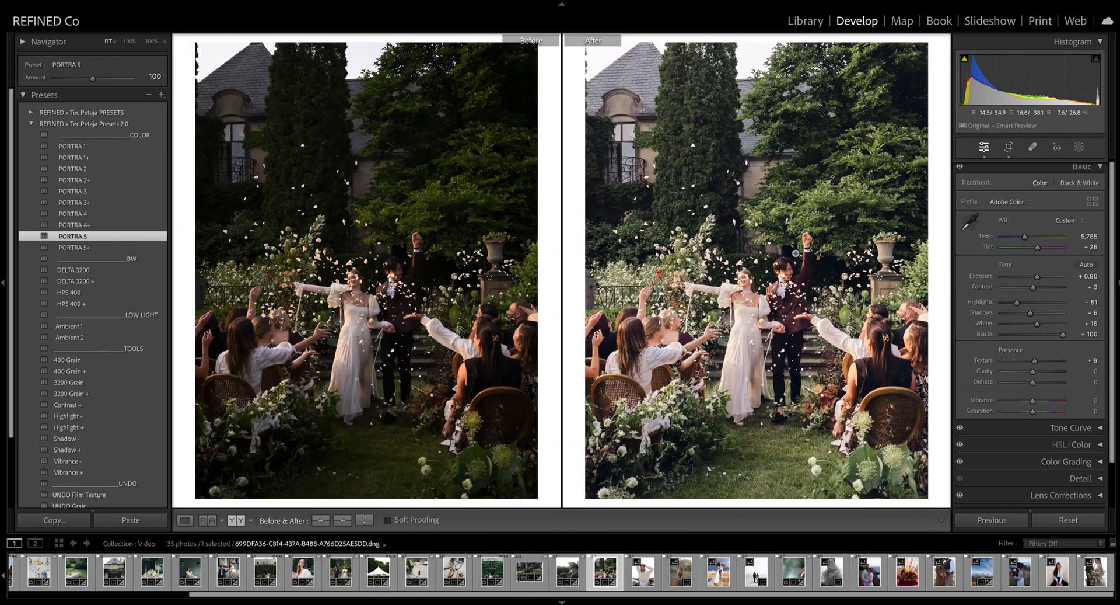
- Apply the Vibrance - tool preset to the petal toss photo
{"action": "left_click", "coordinate": [82, 461]}
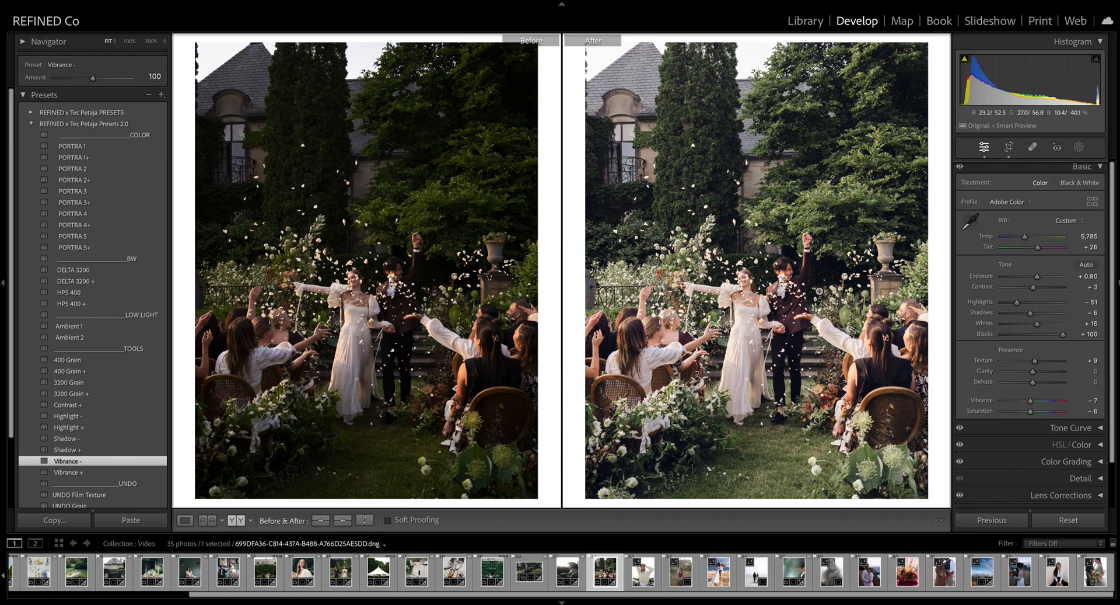
{"action": "left_click", "coordinate": [797, 304]}
{"action": "left_click_drag", "start_coordinate": [793, 226], "coordinate": [814, 249]}
{"action": "left_click", "coordinate": [814, 249]}
- Move to the white sweater portrait, compare the PORTRA presets from 1 to 5+ and apply PORTRA 1+
{"action": "left_click", "coordinate": [643, 571]}
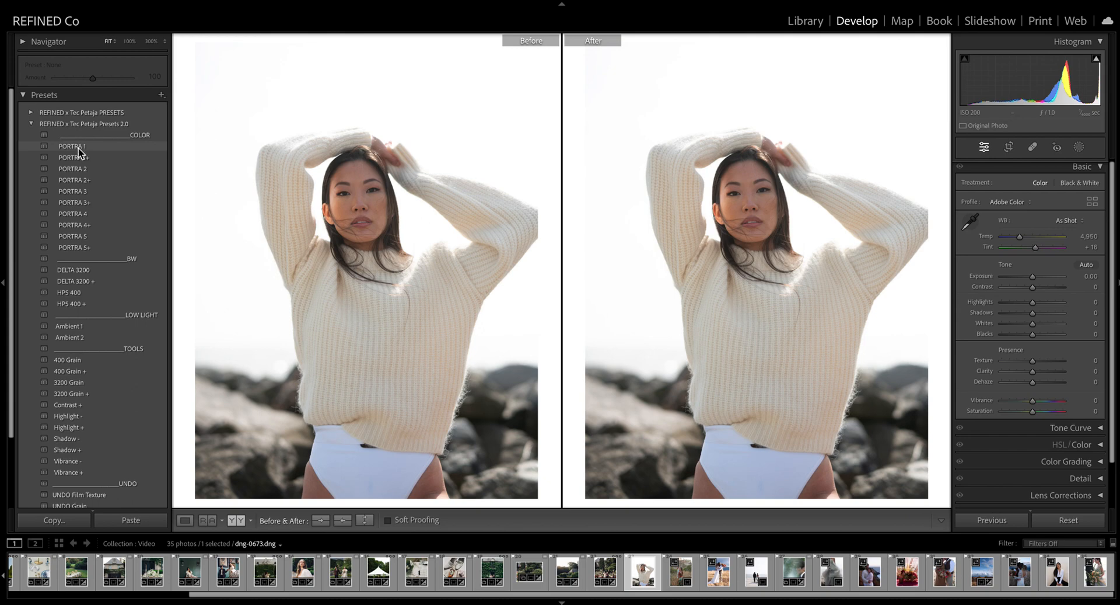
{"action": "left_click", "coordinate": [79, 147]}
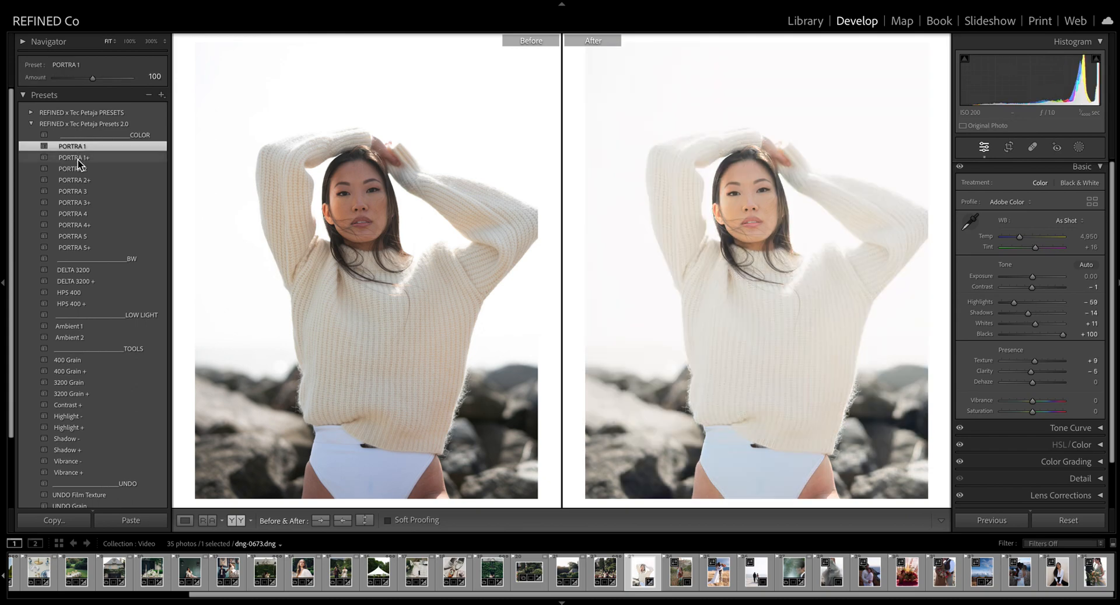
{"action": "left_click", "coordinate": [78, 158]}
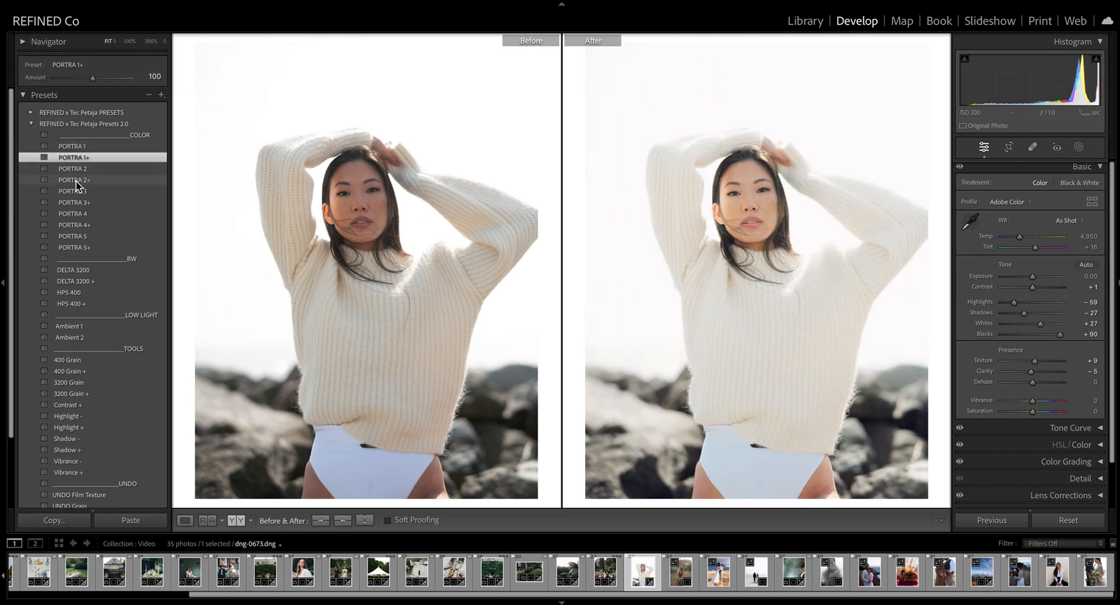
{"action": "left_click", "coordinate": [84, 181]}
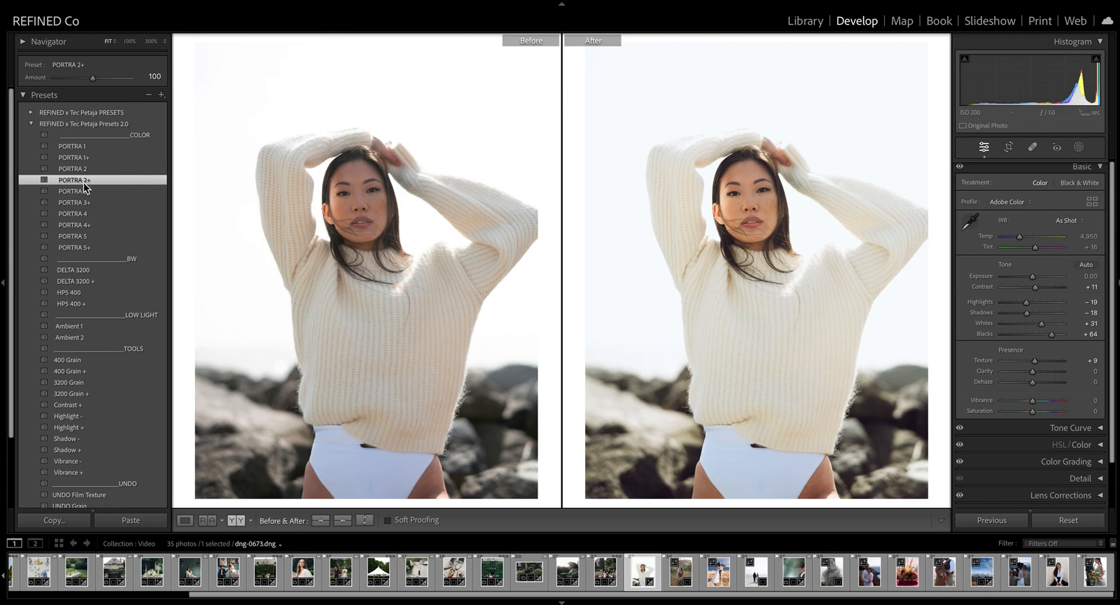
{"action": "left_click", "coordinate": [82, 202]}
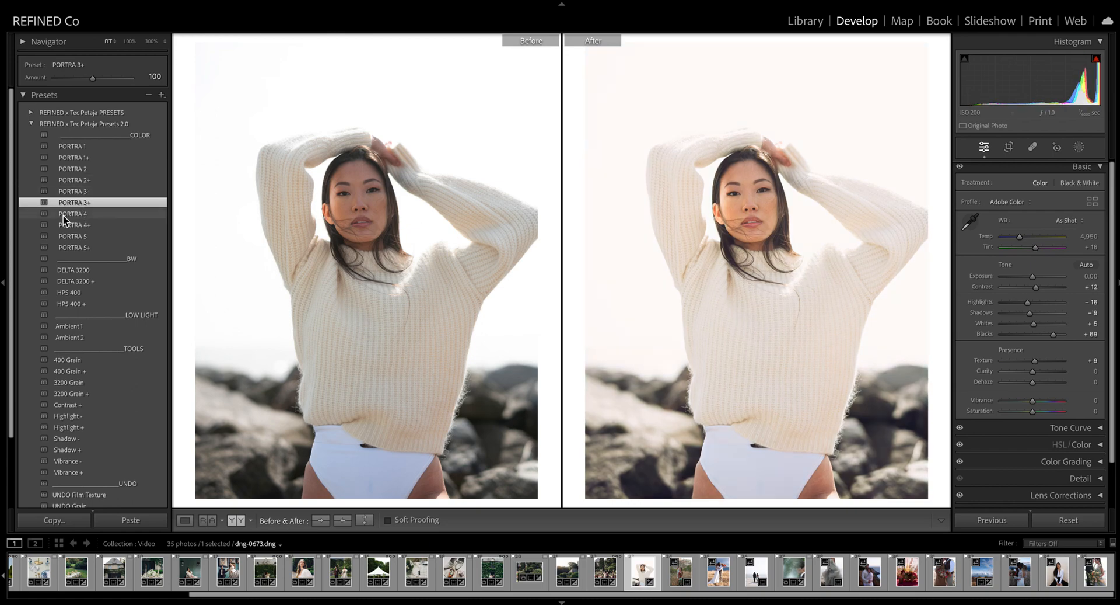
{"action": "left_click", "coordinate": [82, 226]}
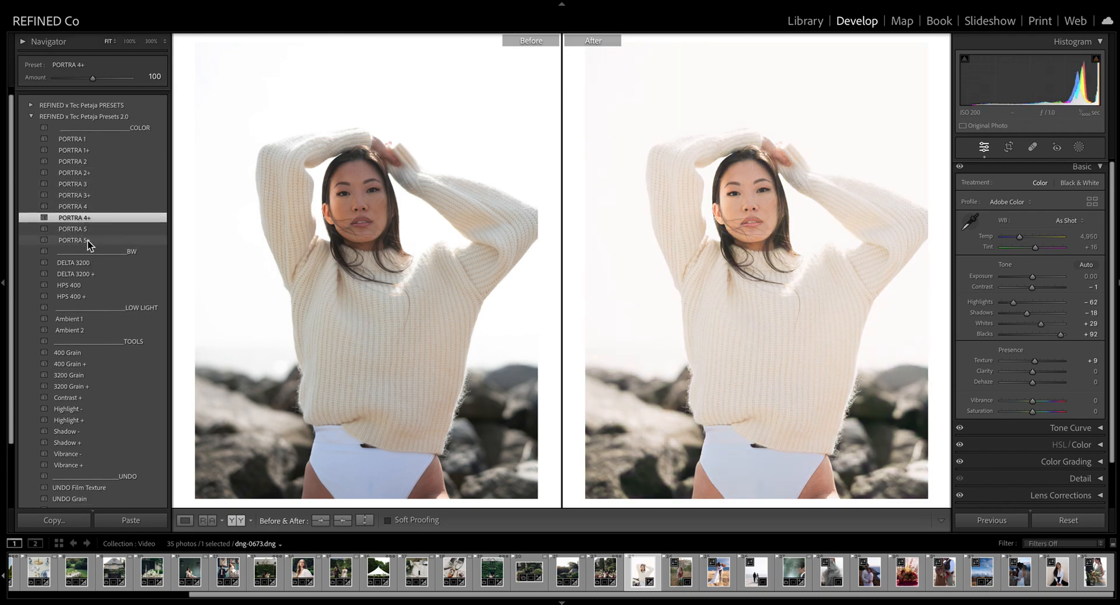
{"action": "left_click", "coordinate": [87, 241]}
{"action": "left_click", "coordinate": [88, 219]}
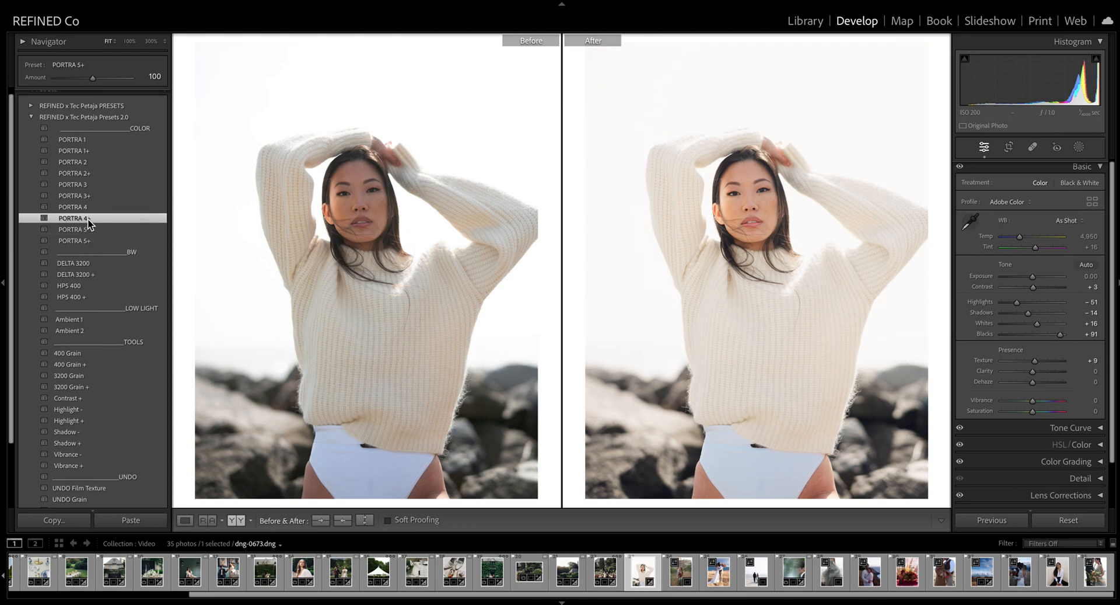
{"action": "left_click", "coordinate": [80, 173]}
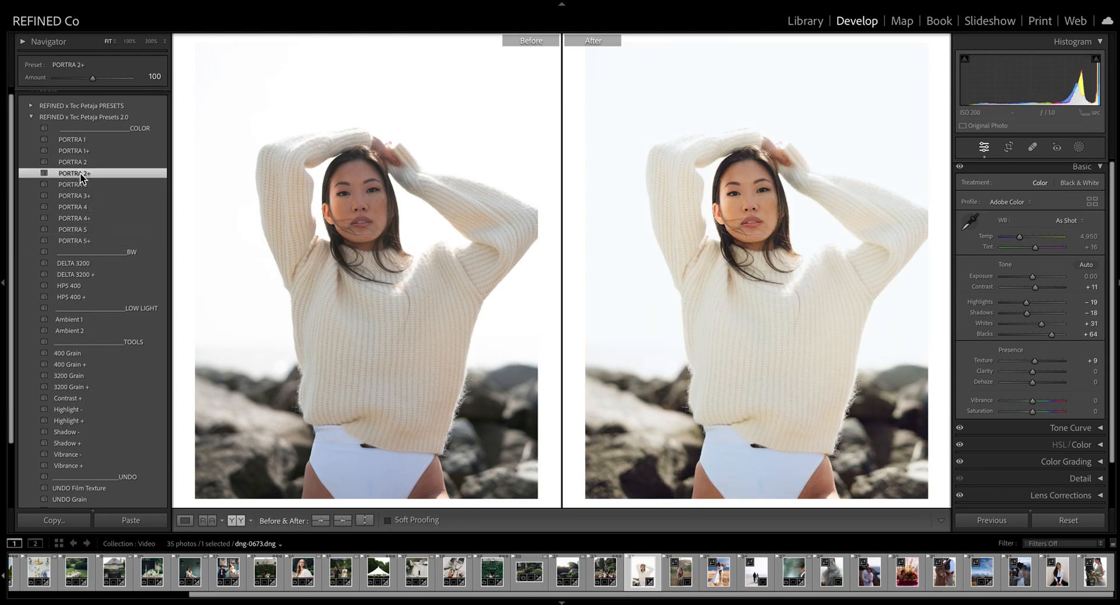
{"action": "left_click", "coordinate": [85, 153]}
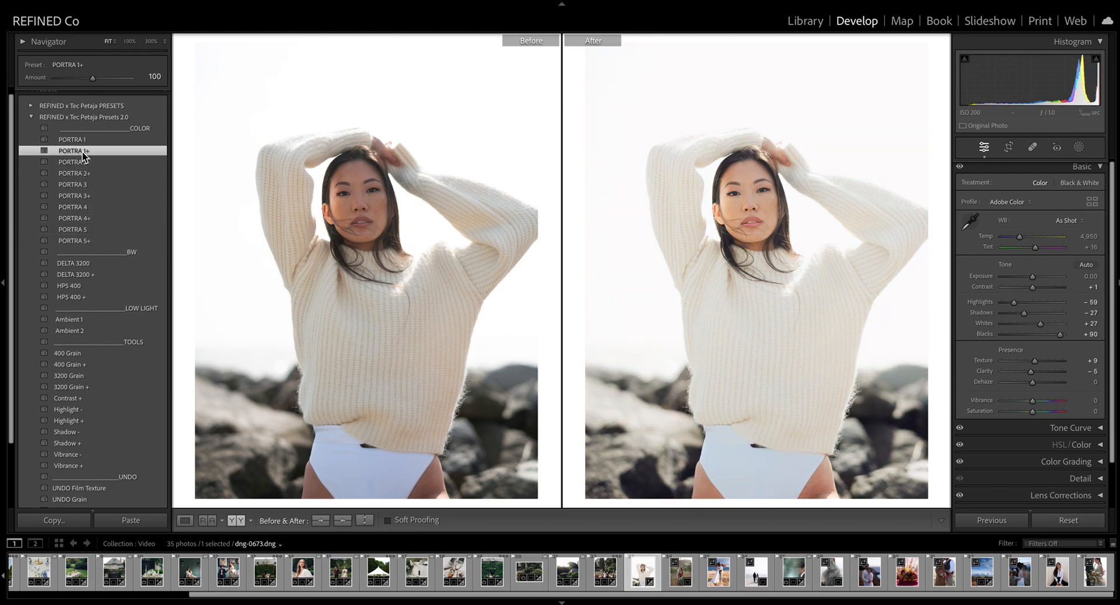
- Set the sweater portrait's temperature to 4,792, exposure to -0.10, contrast to +4 and shadows to -32
{"action": "left_click_drag", "start_coordinate": [1021, 237], "coordinate": [1020, 238]}
{"action": "left_click_drag", "start_coordinate": [1033, 276], "coordinate": [1031, 276]}
{"action": "left_click_drag", "start_coordinate": [1025, 314], "coordinate": [1031, 275]}
- Examine the woman's face at 100% in the before and after views, and return to the full image
{"action": "left_click", "coordinate": [749, 223]}
{"action": "left_click_drag", "start_coordinate": [776, 220], "coordinate": [835, 357]}
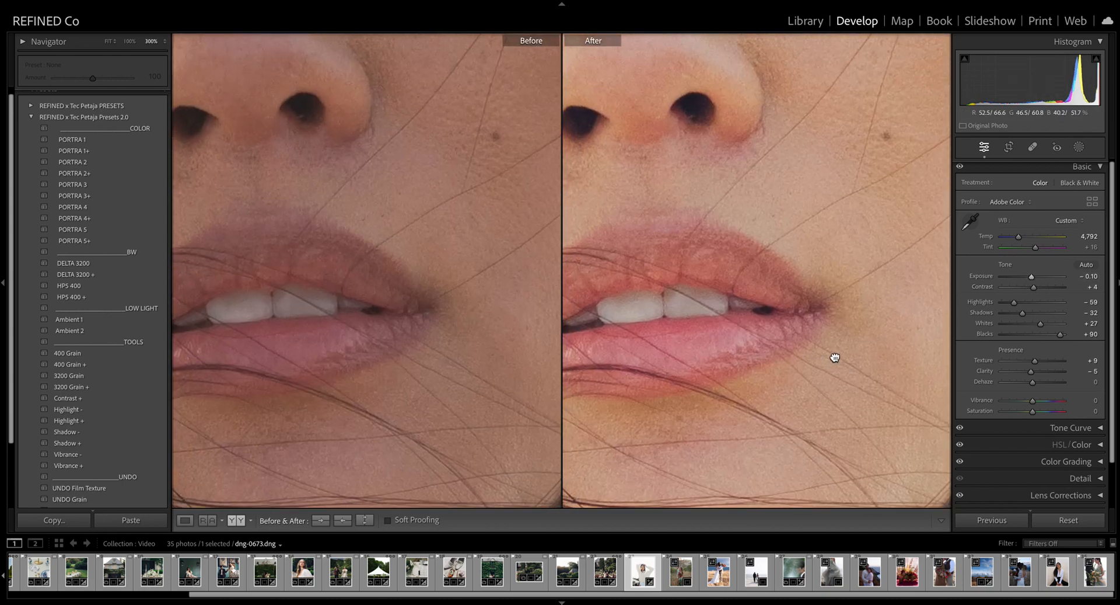
{"action": "left_click", "coordinate": [165, 42]}
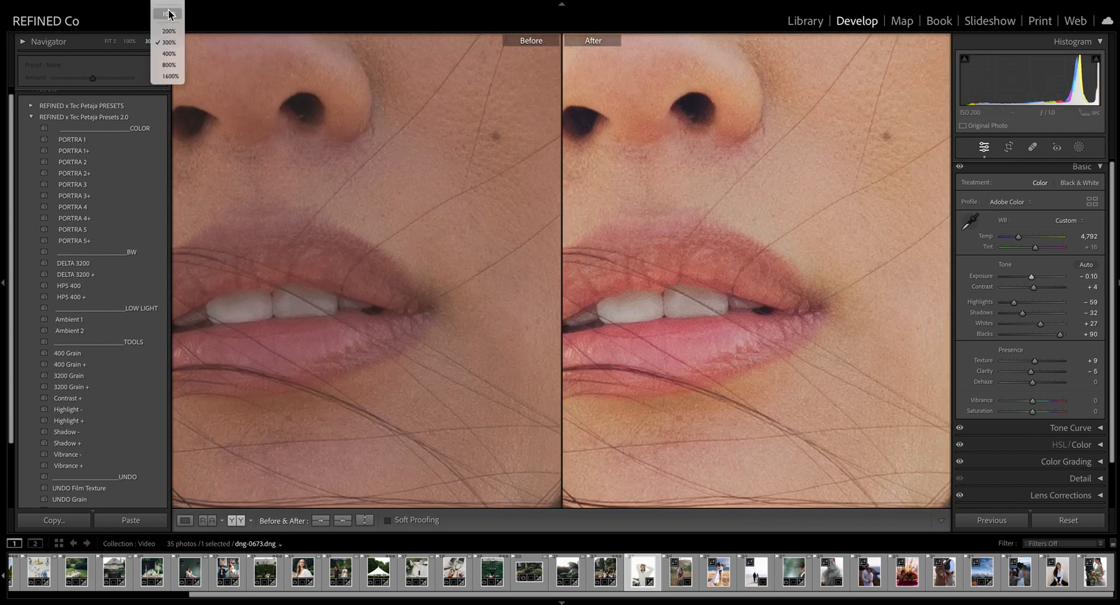
{"action": "left_click", "coordinate": [168, 15]}
{"action": "left_click_drag", "start_coordinate": [732, 231], "coordinate": [782, 287]}
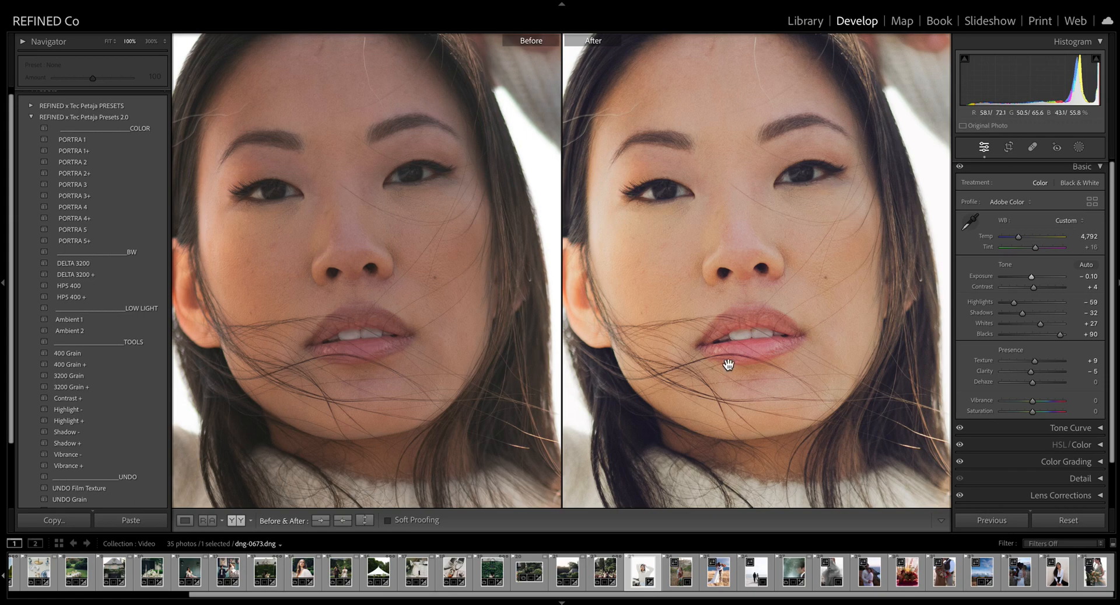
{"action": "left_click_drag", "start_coordinate": [743, 386], "coordinate": [775, 371]}
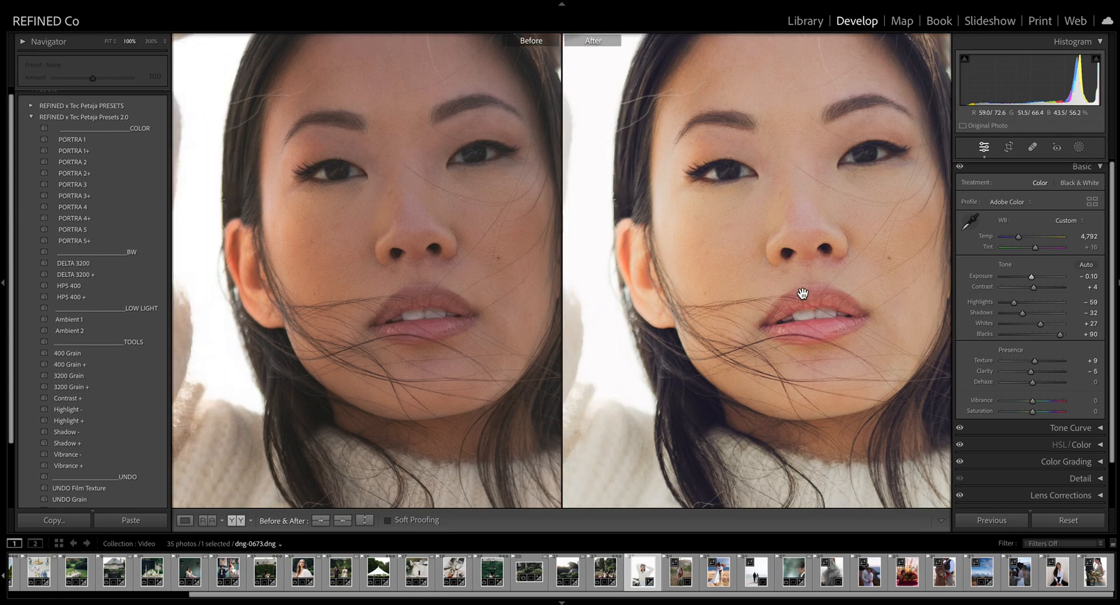
{"action": "left_click", "coordinate": [770, 370]}
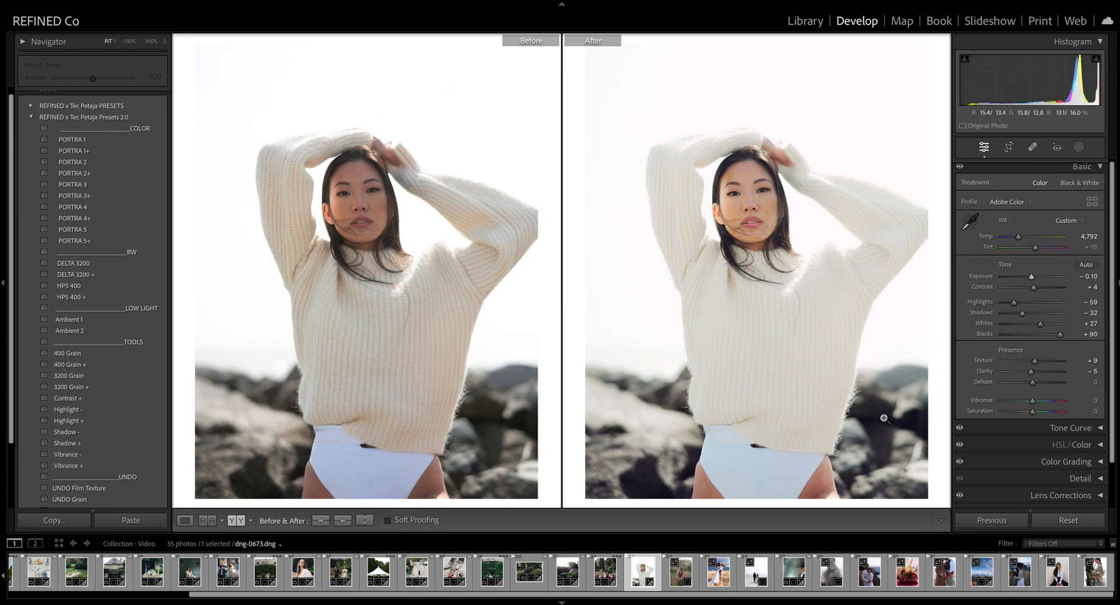
- Move to the photo of the couple in tall grass, try PORTRA 1 and 1+, apply PORTRA 2+ and reset the exposure to 0
{"action": "key", "text": "Right"}
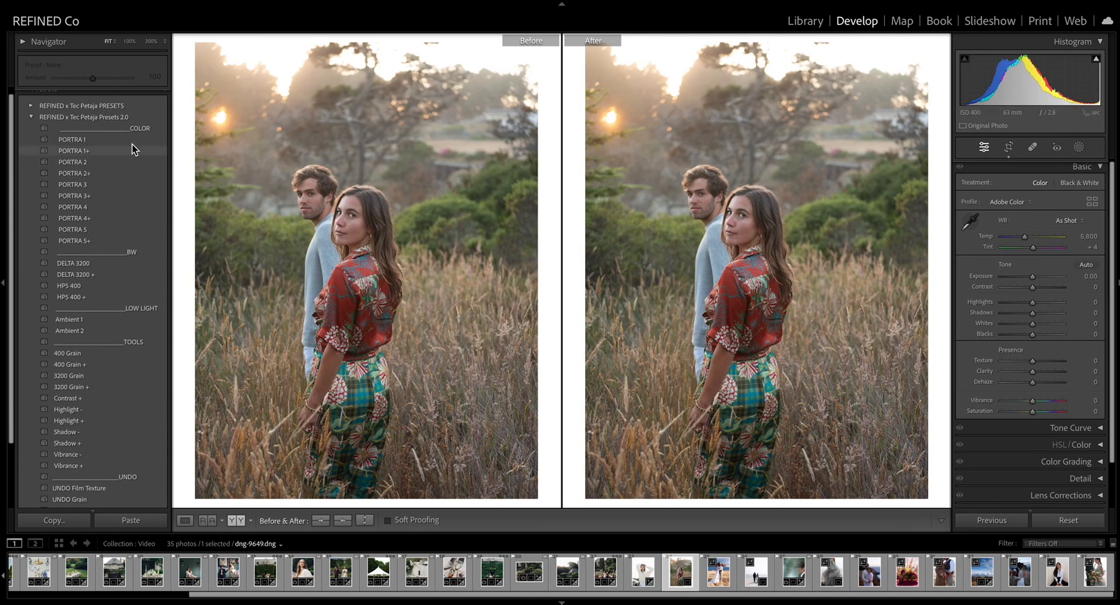
{"action": "left_click", "coordinate": [72, 141]}
{"action": "scroll", "coordinate": [70, 147], "scroll_direction": "down", "scroll_amount": 1}
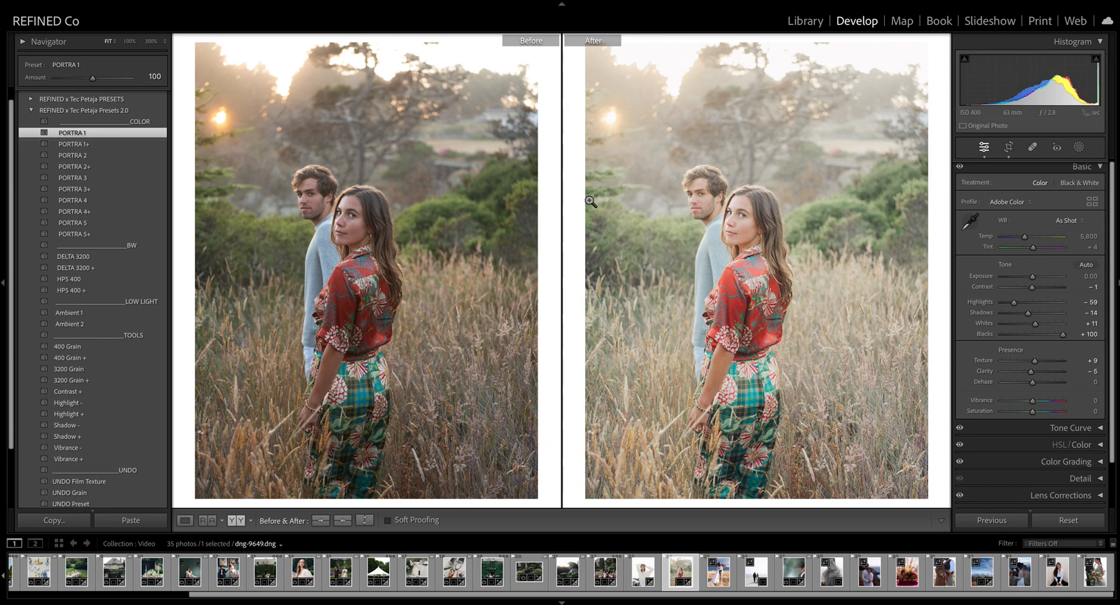
{"action": "left_click_drag", "start_coordinate": [1033, 276], "coordinate": [1031, 276]}
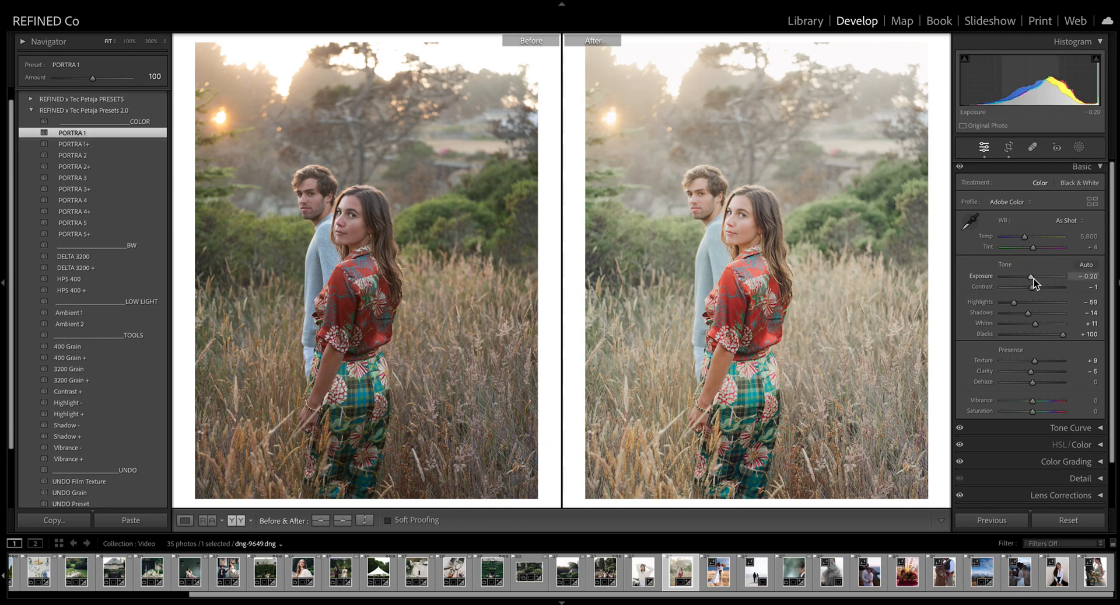
{"action": "left_click", "coordinate": [96, 146]}
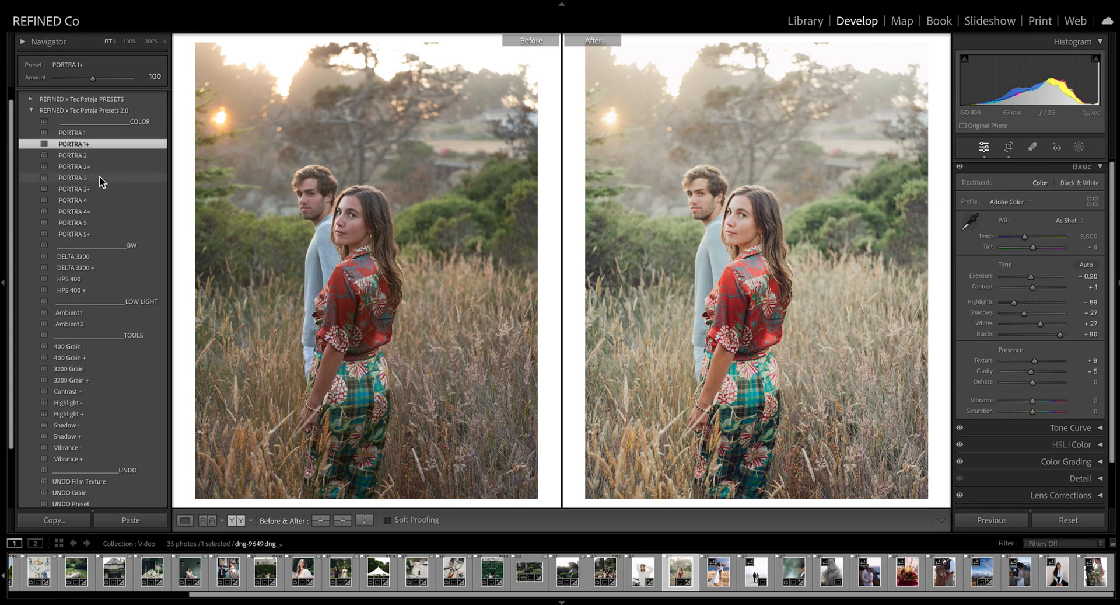
{"action": "left_click", "coordinate": [79, 168]}
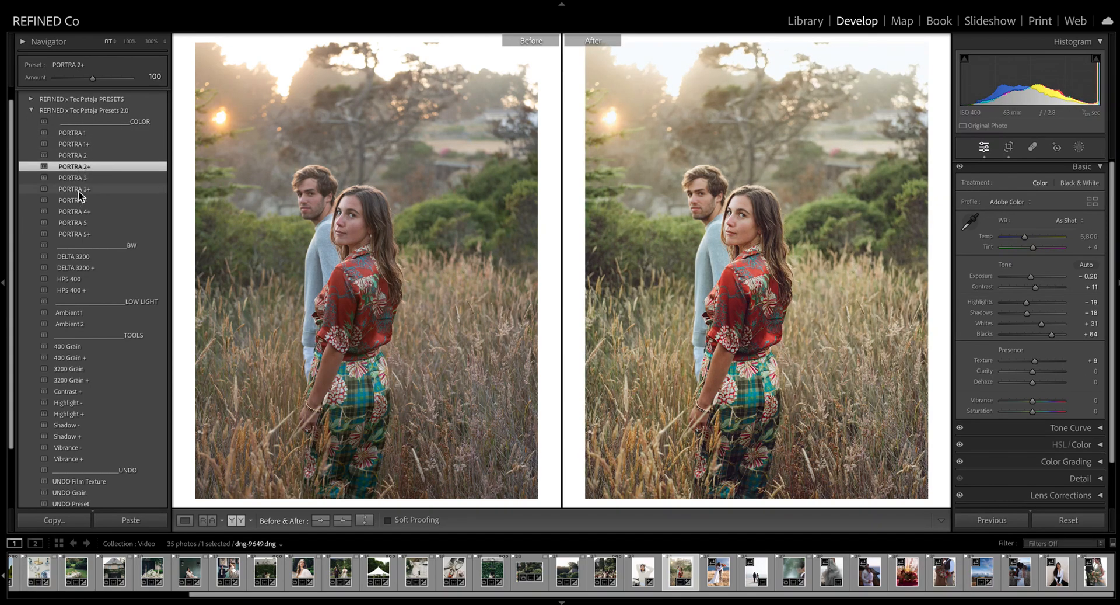
{"action": "double_click", "coordinate": [1033, 278]}
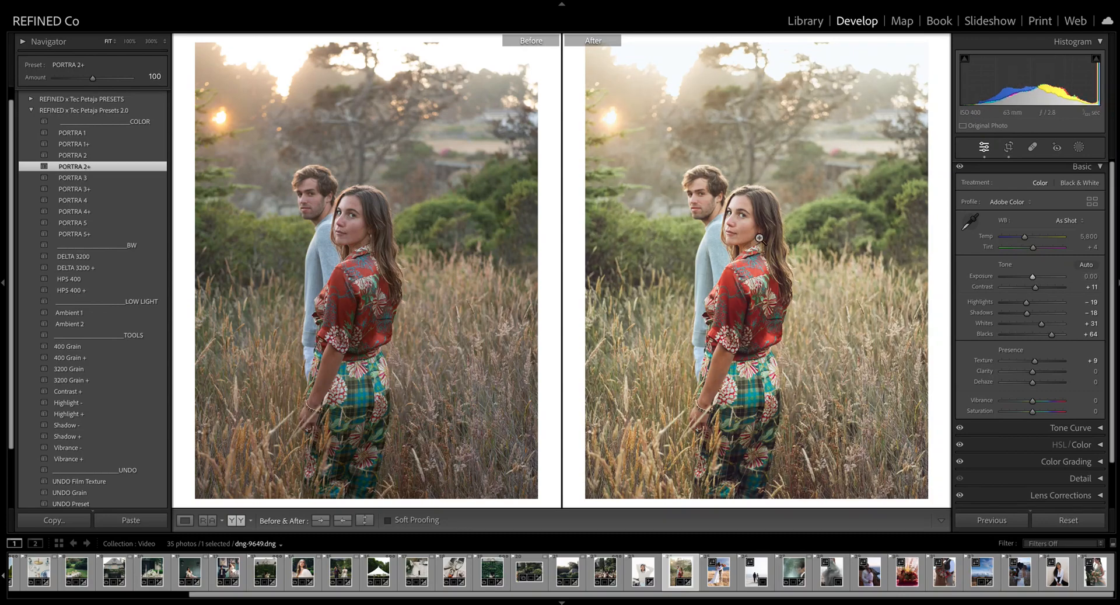
- Add the Vibrance + and Contrast + tool presets to the tall grass couple photo
{"action": "scroll", "coordinate": [983, 251], "scroll_direction": "down", "scroll_amount": 1}
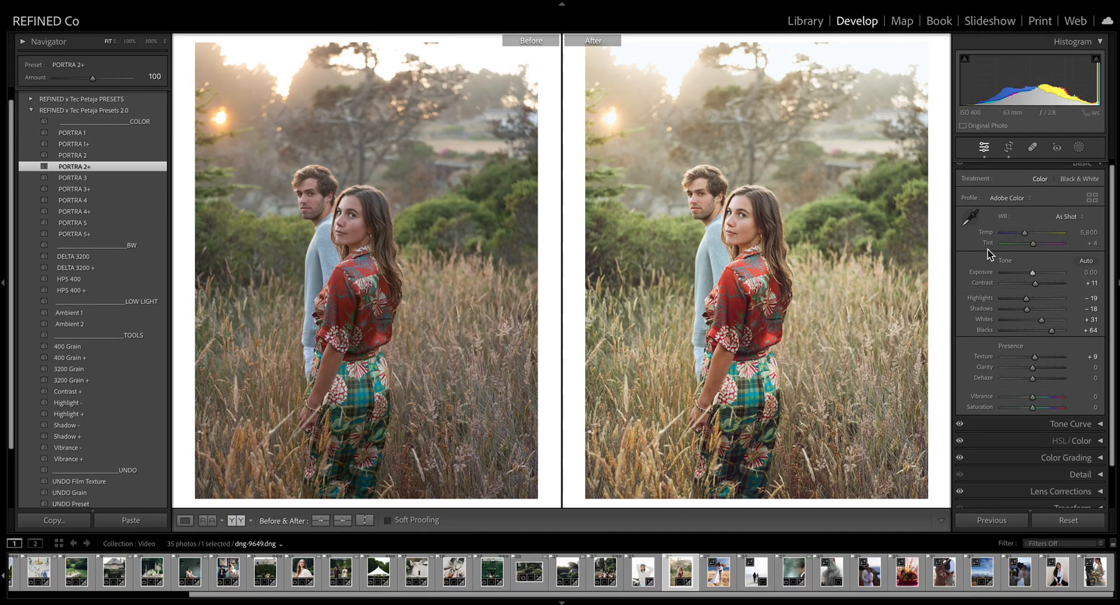
{"action": "left_click", "coordinate": [745, 238]}
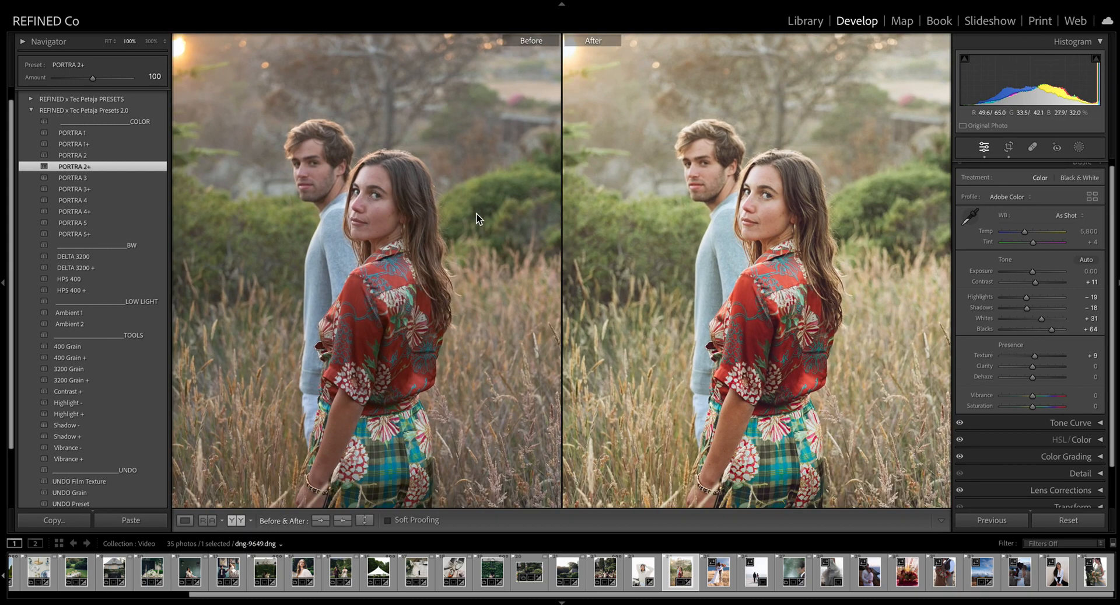
{"action": "left_click", "coordinate": [72, 458]}
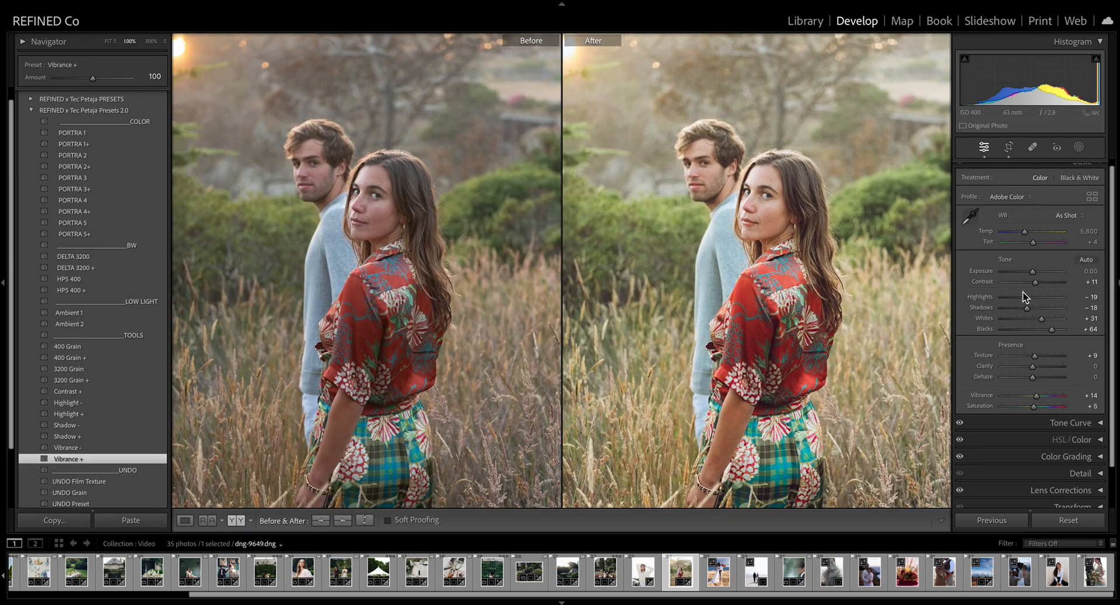
{"action": "left_click", "coordinate": [83, 393]}
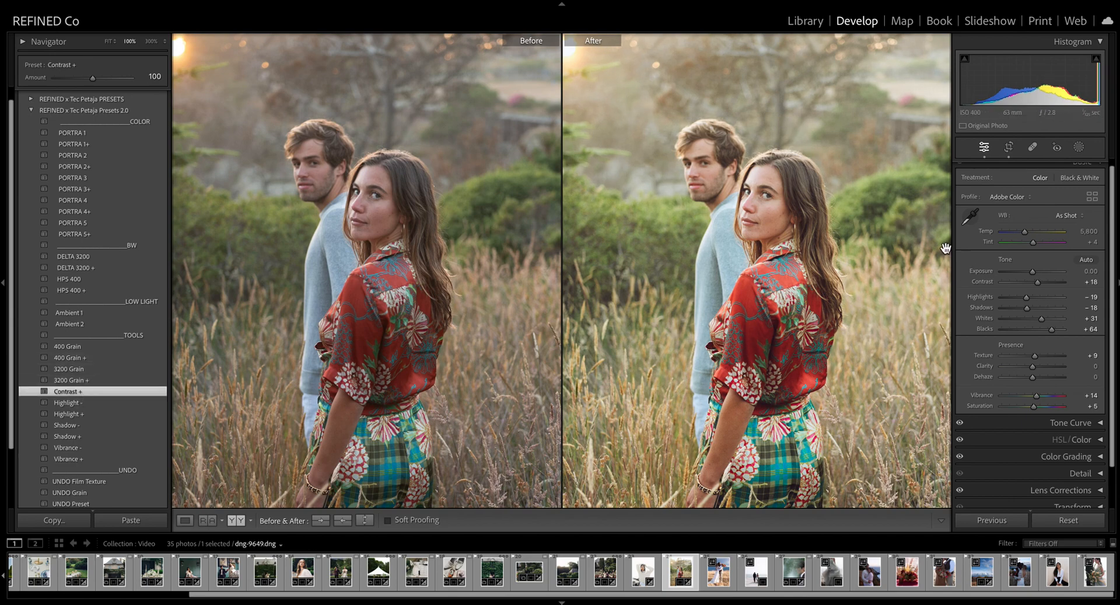
- Set the tall grass couple photo's exposure to +0.10 and temperature to 5,841, and lower its shadows
{"action": "left_click", "coordinate": [837, 244]}
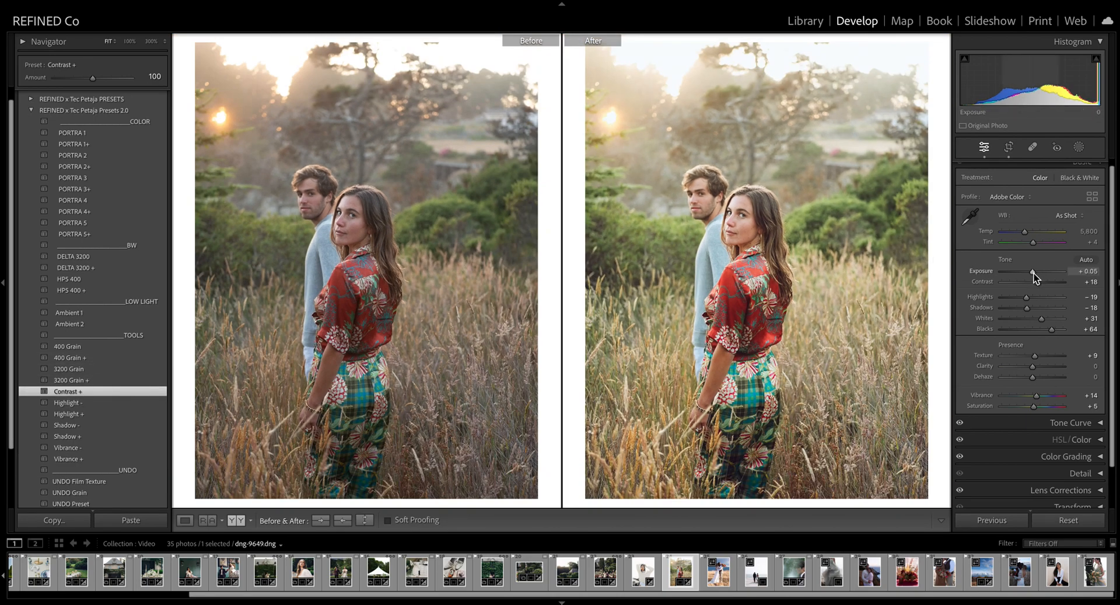
{"action": "key", "text": "Up"}
{"action": "key", "text": "Down"}
{"action": "key", "text": "Down"}
{"action": "key", "text": "Down"}
{"action": "key", "text": "Down"}
{"action": "key", "text": "Up"}
{"action": "key", "text": "Up"}
{"action": "key", "text": "Up"}
{"action": "key", "text": "Up"}
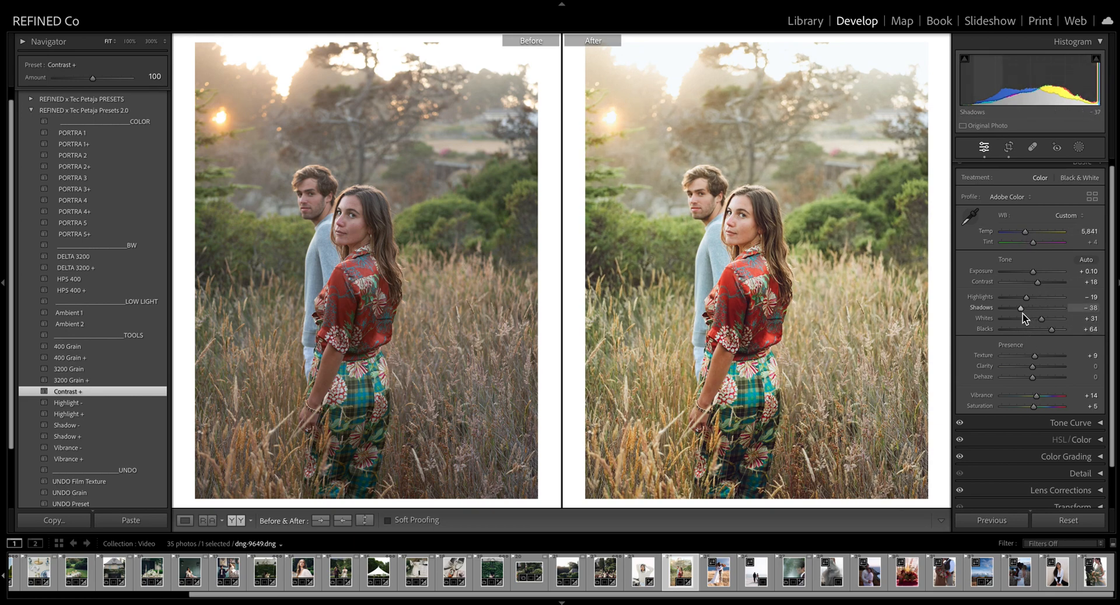
{"action": "left_click_drag", "start_coordinate": [1029, 309], "coordinate": [1024, 313]}
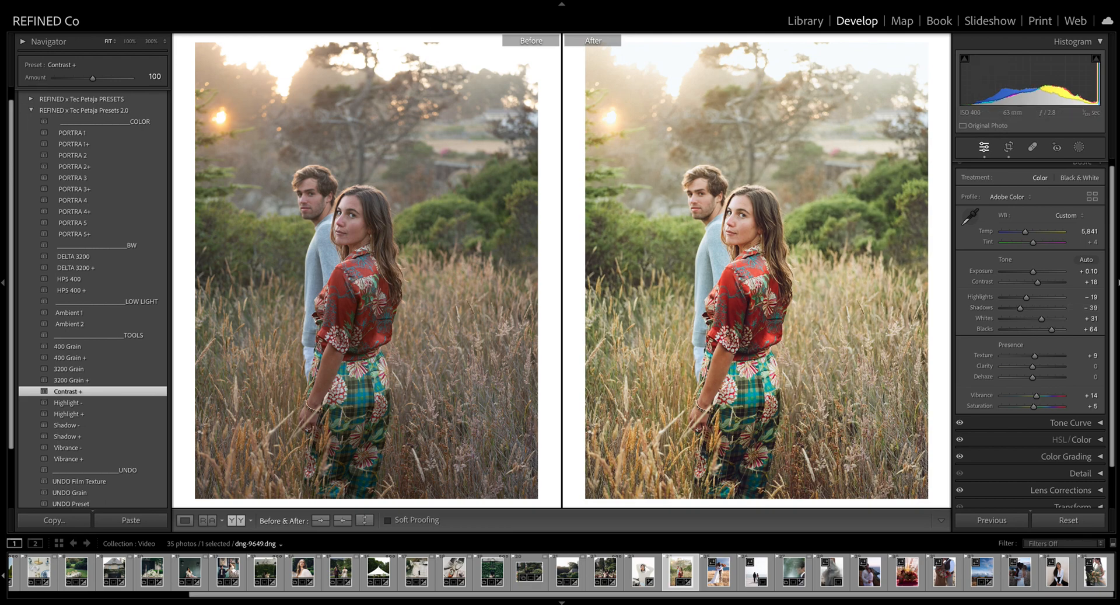
{"action": "left_click_drag", "start_coordinate": [1019, 312], "coordinate": [1023, 309]}
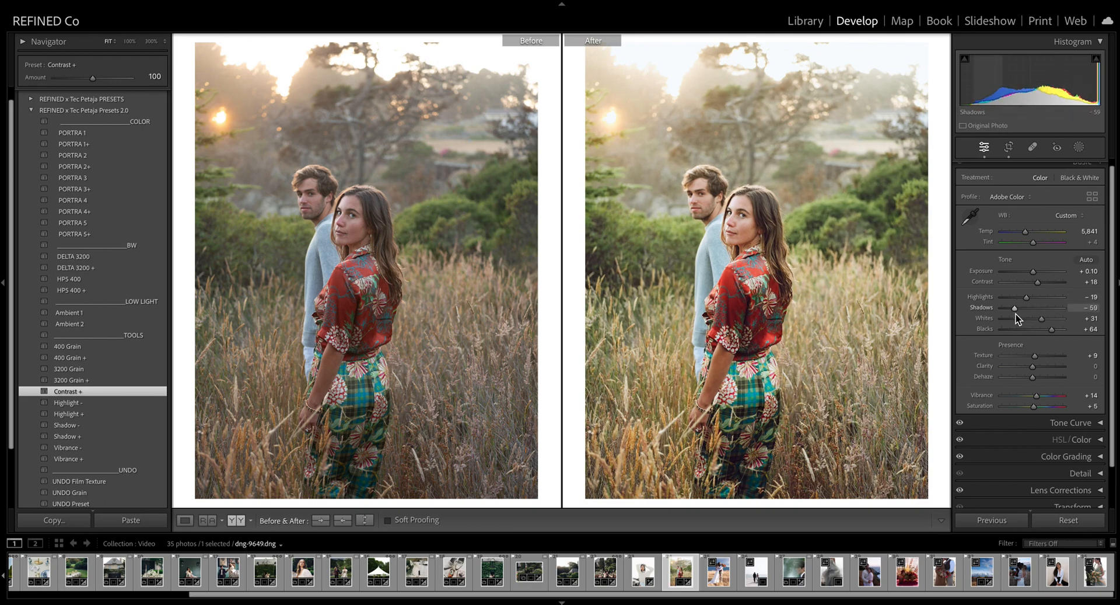
- Move to the photo of the embracing bride and groom and set its white balance to Auto
{"action": "key", "text": "Right"}
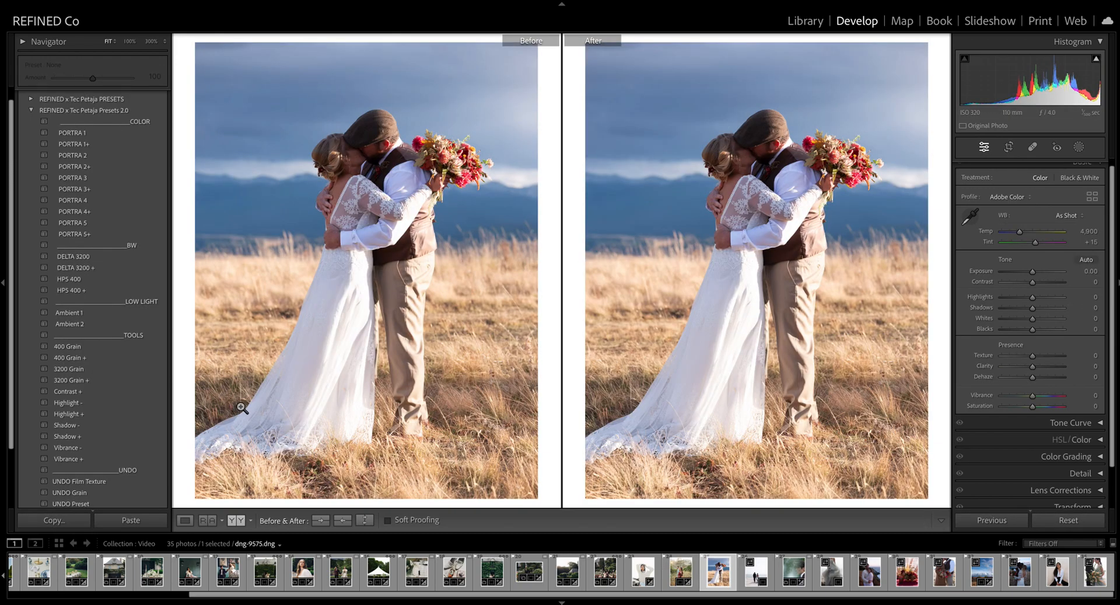
{"action": "left_click", "coordinate": [1076, 220]}
{"action": "left_click", "coordinate": [1070, 226]}
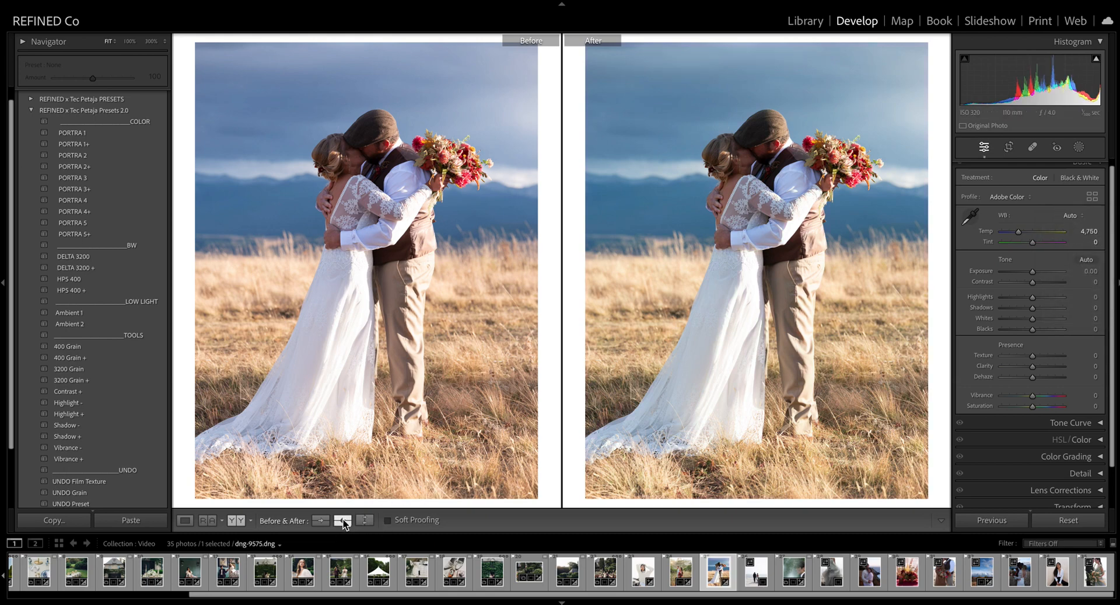
- Try PORTRA 1, 2 and 3 on the embracing couple photo, apply PORTRA 4 and lower the exposure to about -0.60
{"action": "left_click", "coordinate": [77, 134]}
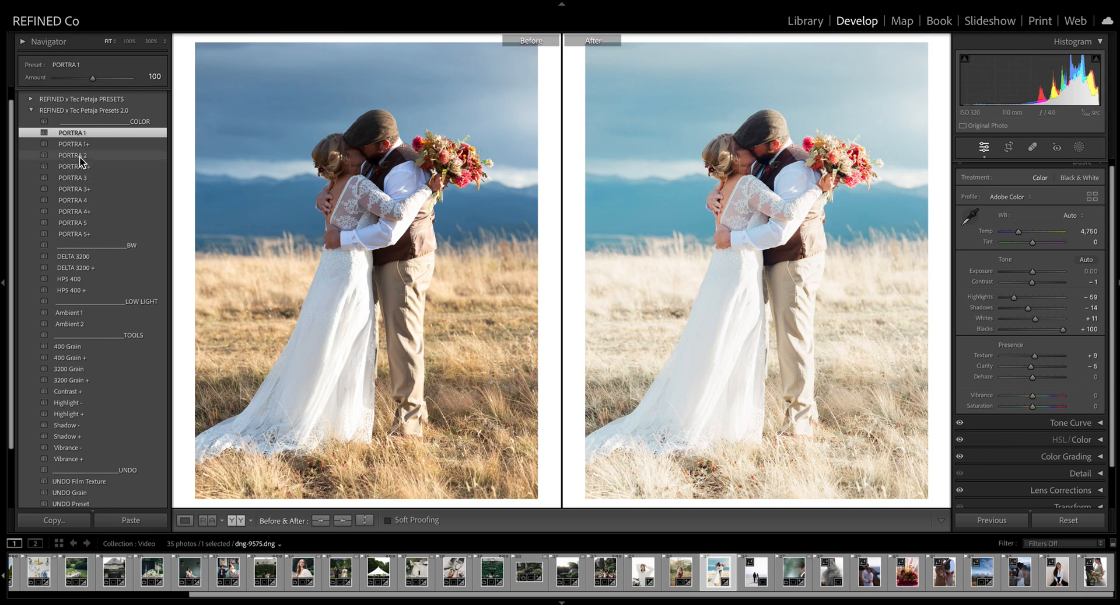
{"action": "left_click", "coordinate": [79, 155]}
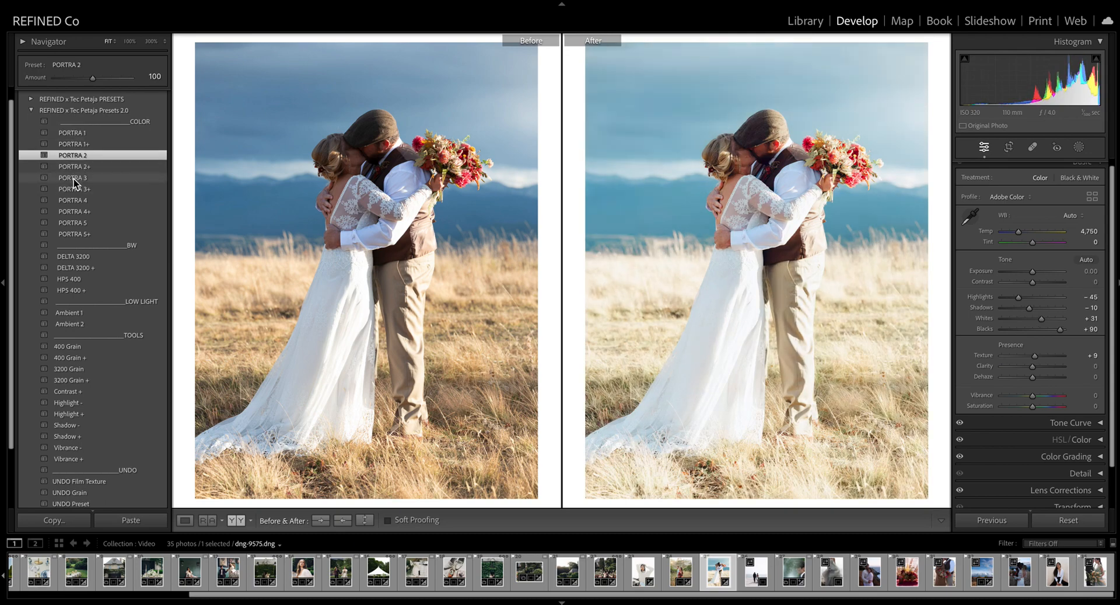
{"action": "left_click", "coordinate": [74, 178]}
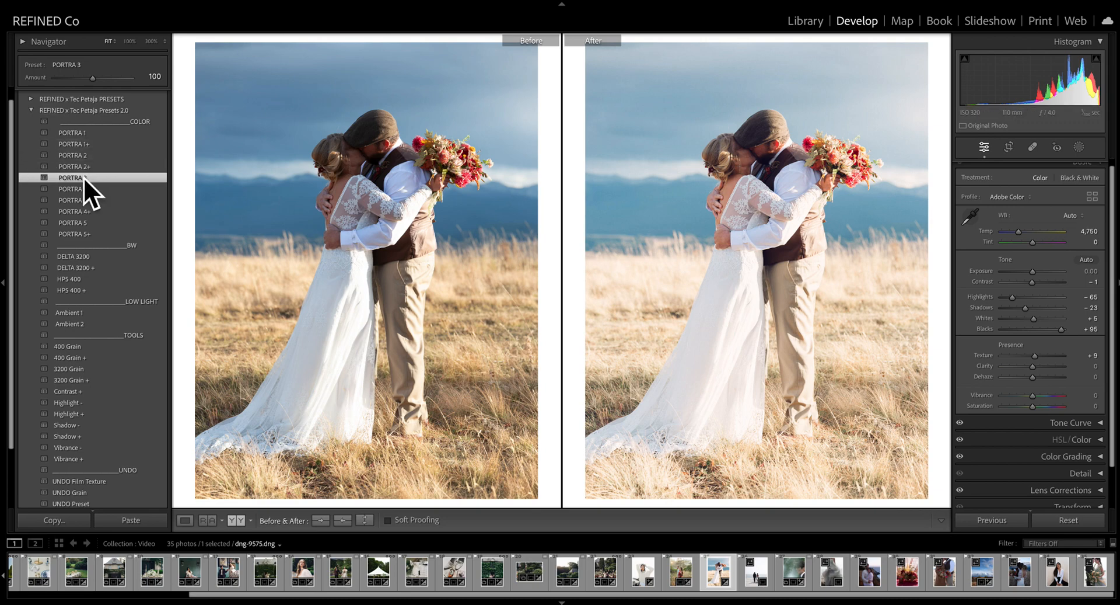
{"action": "left_click", "coordinate": [82, 202]}
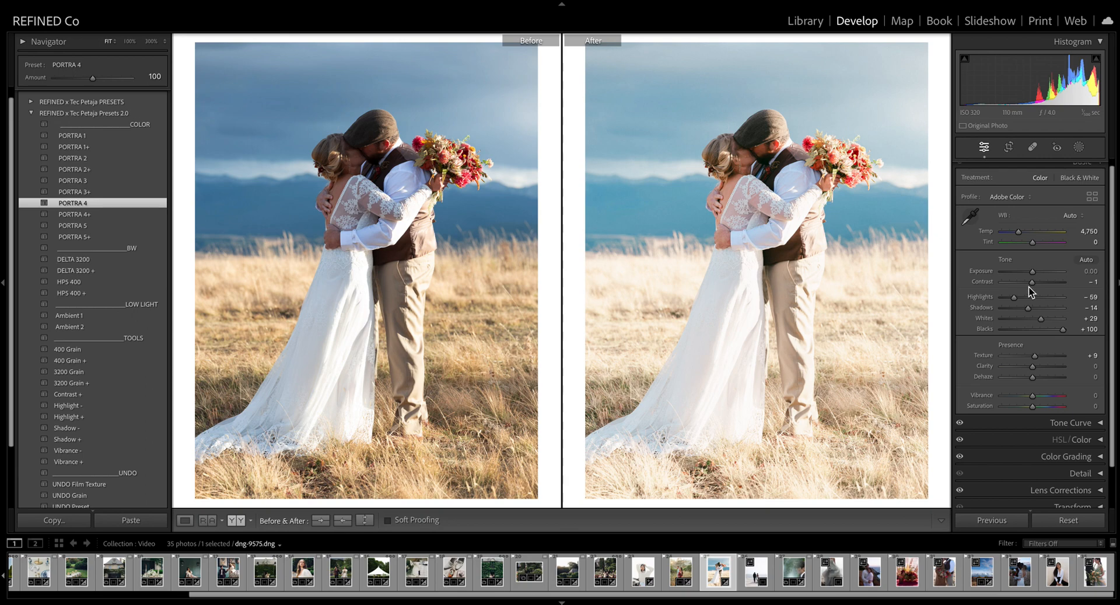
{"action": "left_click_drag", "start_coordinate": [1035, 272], "coordinate": [1030, 277]}
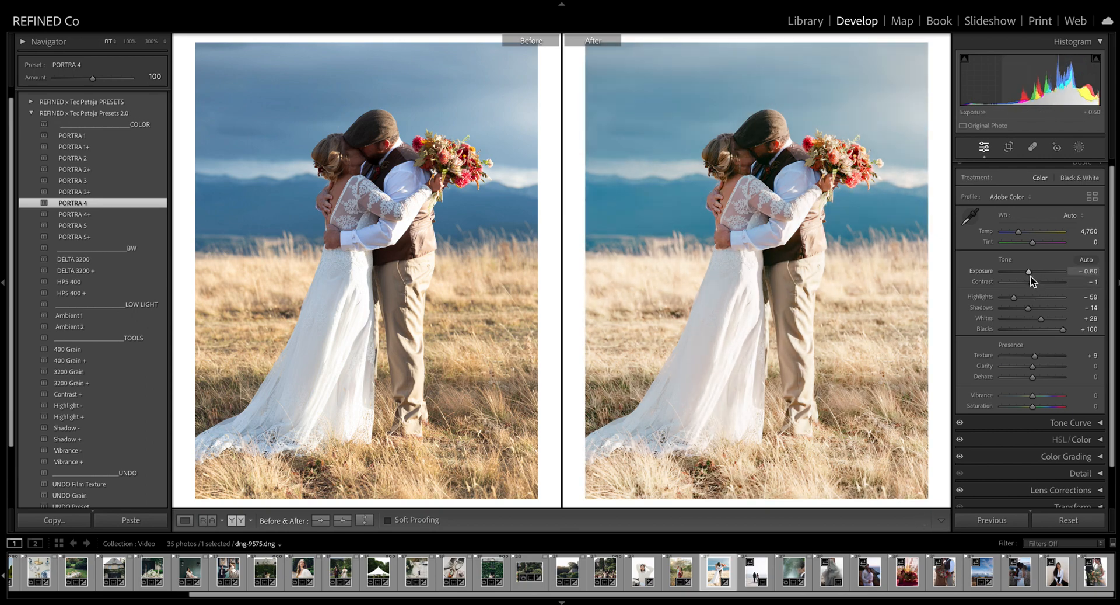
- Add the Shadow + tool preset to the embracing couple photo and raise its shadows to +53
{"action": "scroll", "coordinate": [35, 374], "scroll_direction": "up", "scroll_amount": 1}
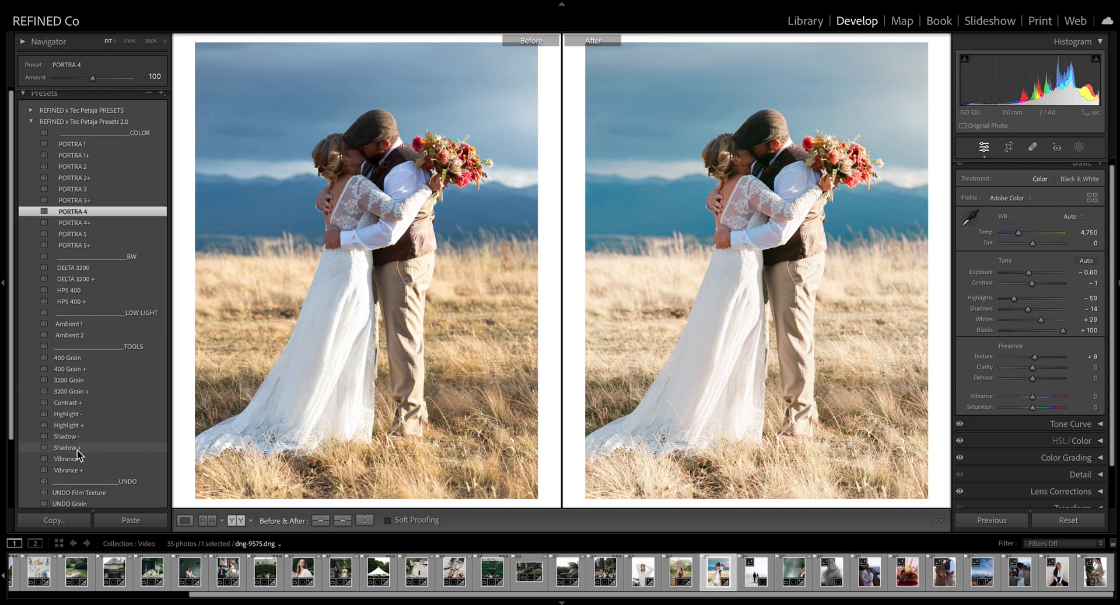
{"action": "left_click", "coordinate": [77, 447]}
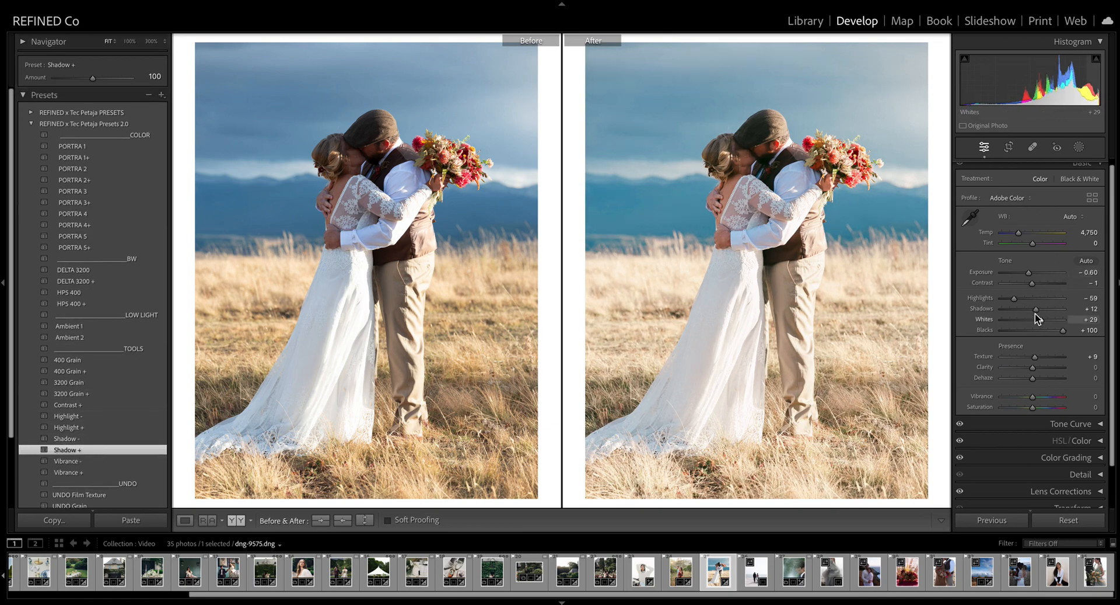
{"action": "left_click_drag", "start_coordinate": [1033, 310], "coordinate": [1047, 310]}
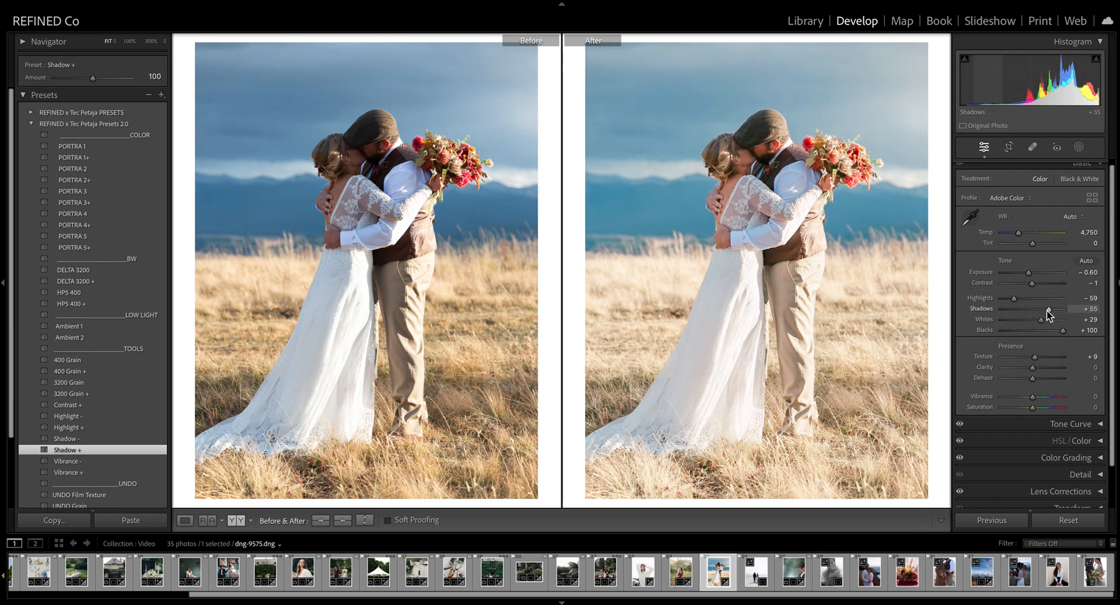
- Check the embracing couple up close and set the photo's temperature to 5,085 and tint to -6
{"action": "left_click", "coordinate": [764, 164]}
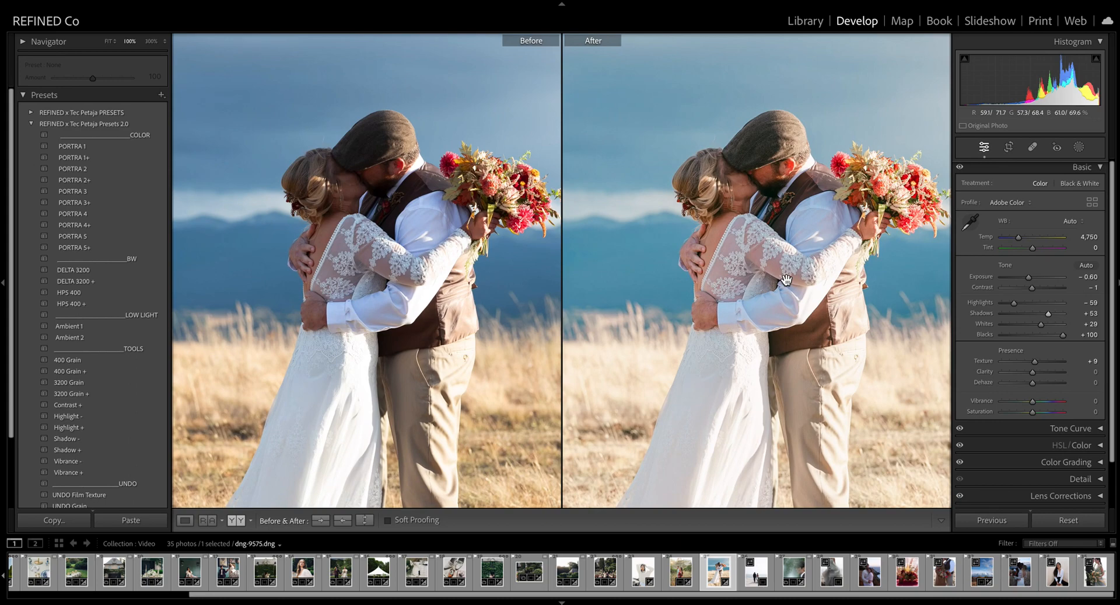
{"action": "left_click_drag", "start_coordinate": [1020, 237], "coordinate": [1032, 251]}
{"action": "left_click_drag", "start_coordinate": [1032, 250], "coordinate": [1032, 250]}
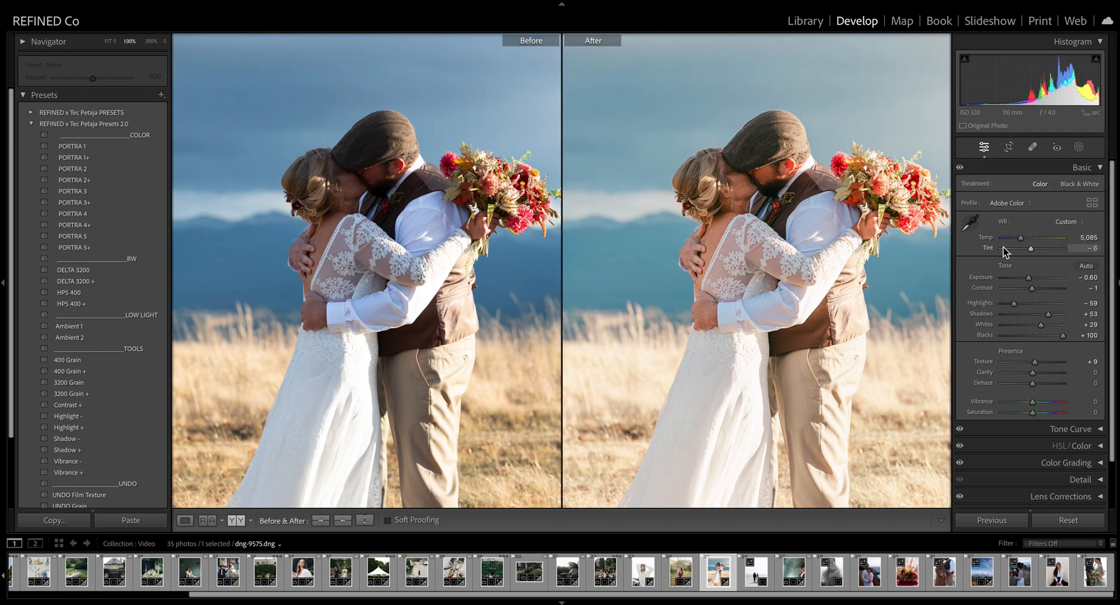
{"action": "left_click", "coordinate": [742, 315]}
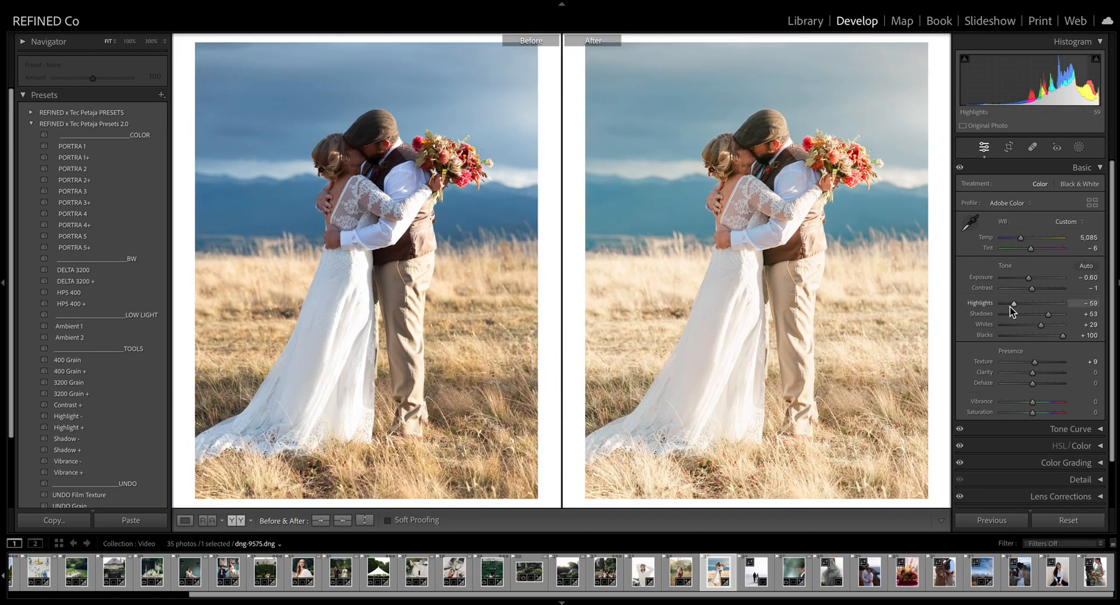
- Move to the beach couple photo, set its exposure to -0.75 and apply PORTRA 1 after comparing it with PORTRA 3, 4 and 5
{"action": "key", "text": "Right"}
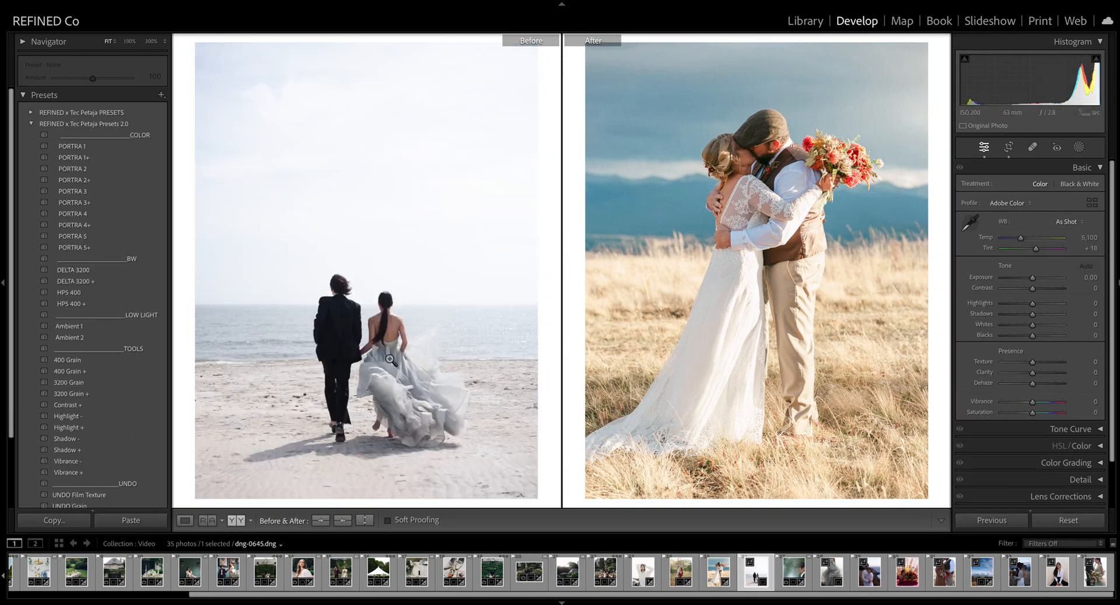
{"action": "left_click_drag", "start_coordinate": [1034, 276], "coordinate": [1028, 281]}
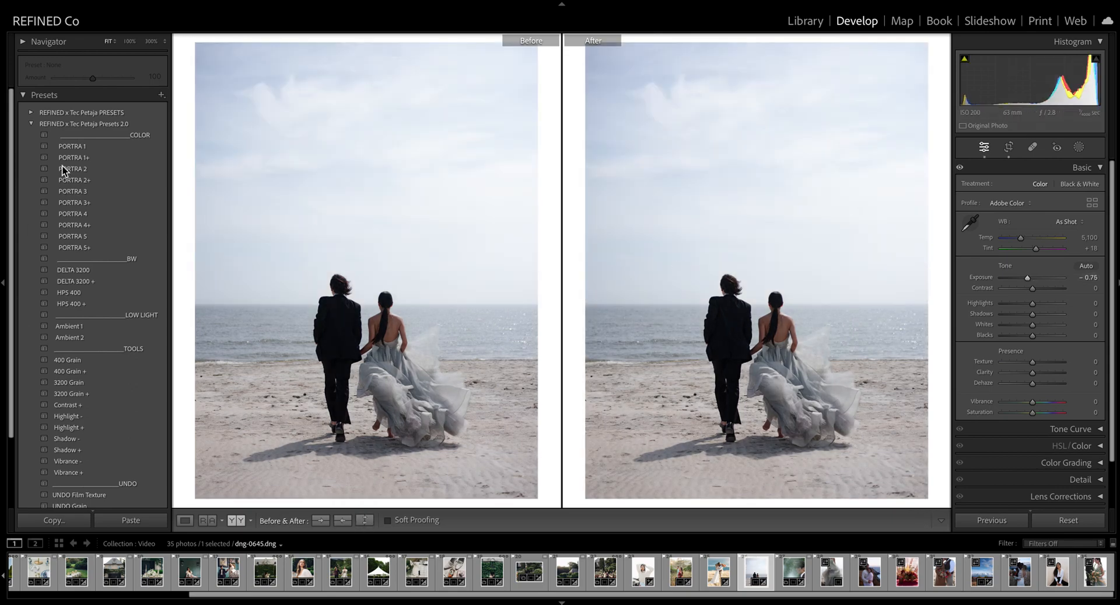
{"action": "left_click", "coordinate": [75, 147]}
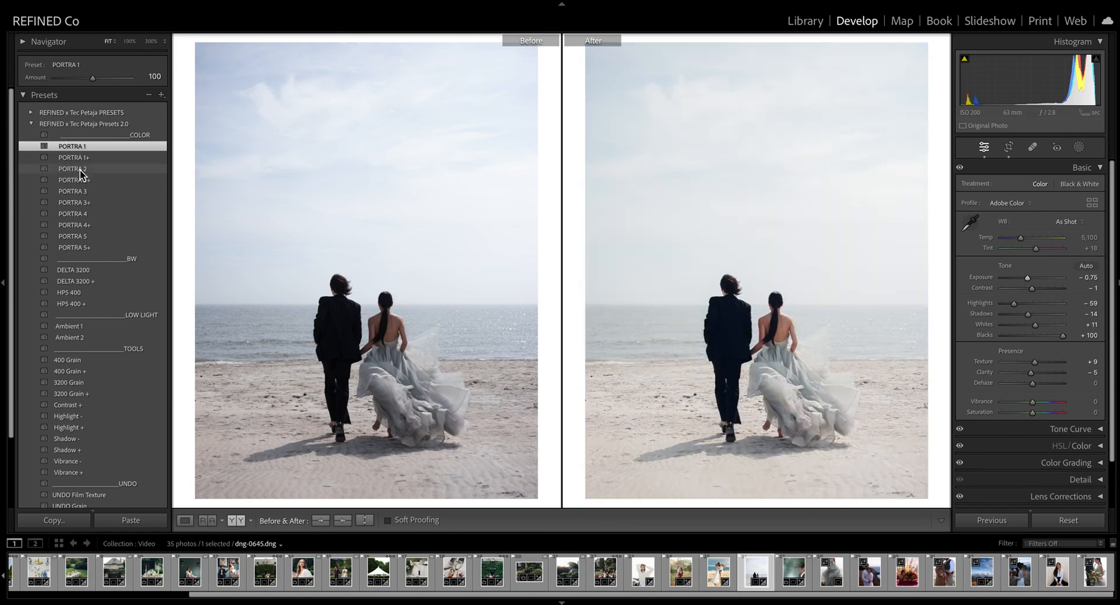
{"action": "left_click", "coordinate": [76, 193]}
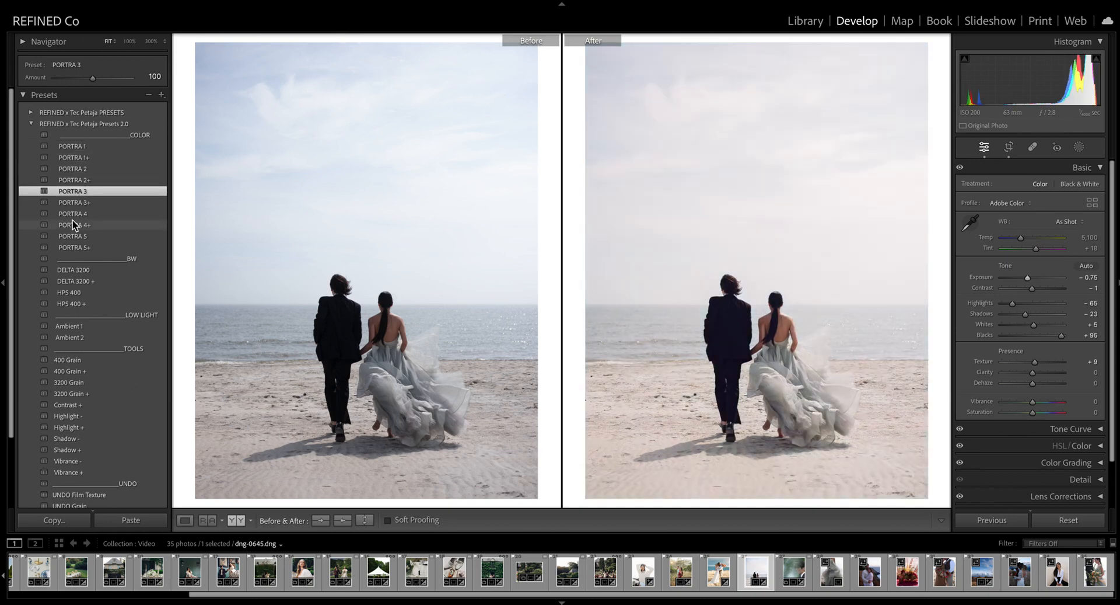
{"action": "left_click", "coordinate": [83, 214]}
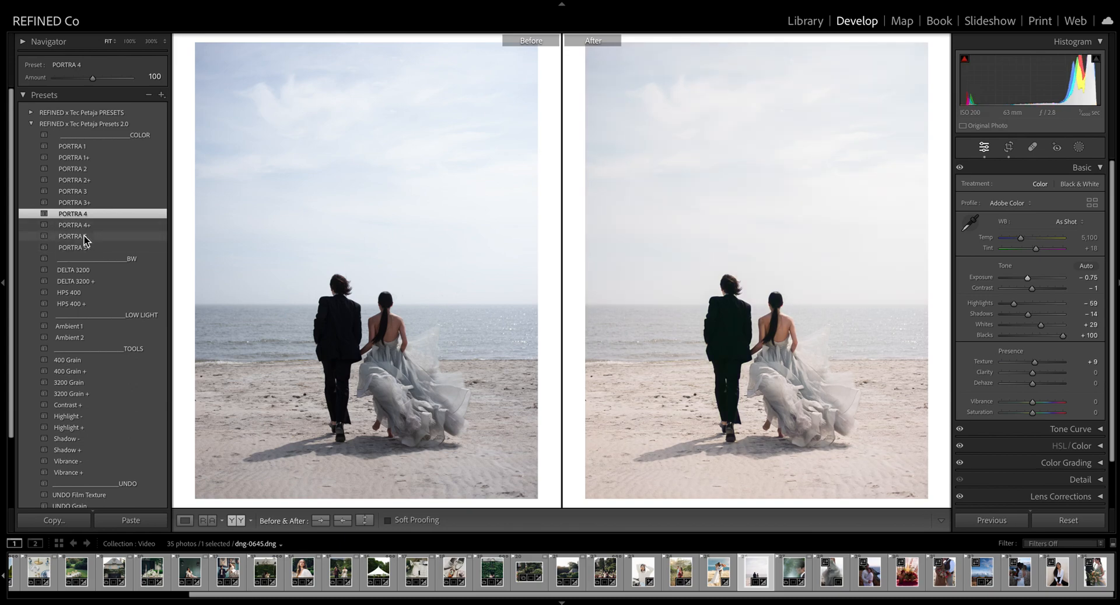
{"action": "left_click", "coordinate": [83, 236]}
{"action": "left_click", "coordinate": [85, 147]}
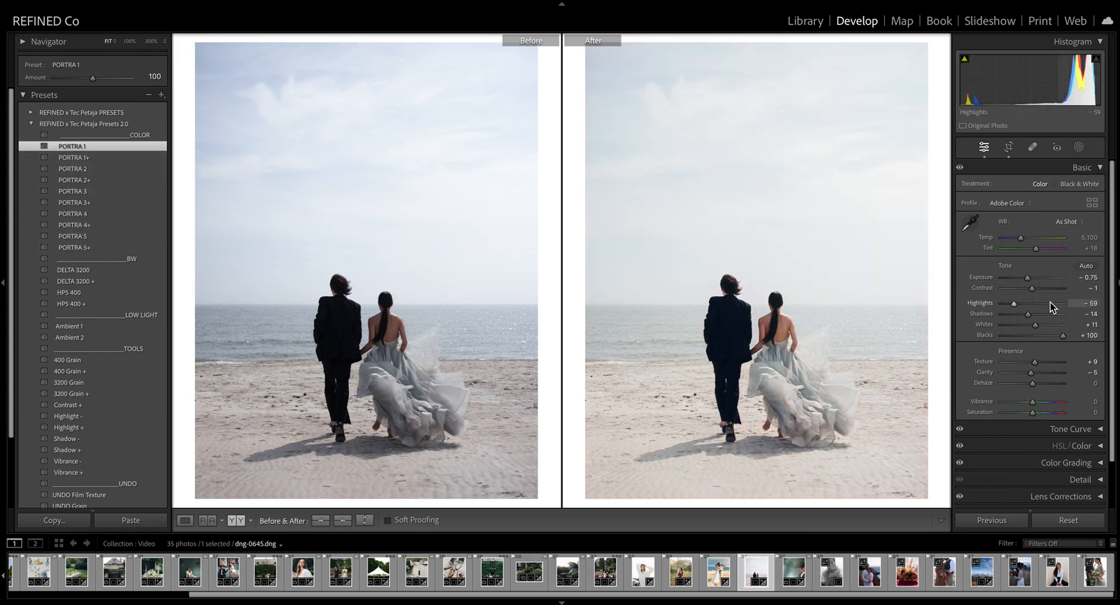
- Add the Shadow + tool preset to the beach couple photo, inspect the couple up close and set the temperature to 5,364
{"action": "left_click", "coordinate": [78, 451]}
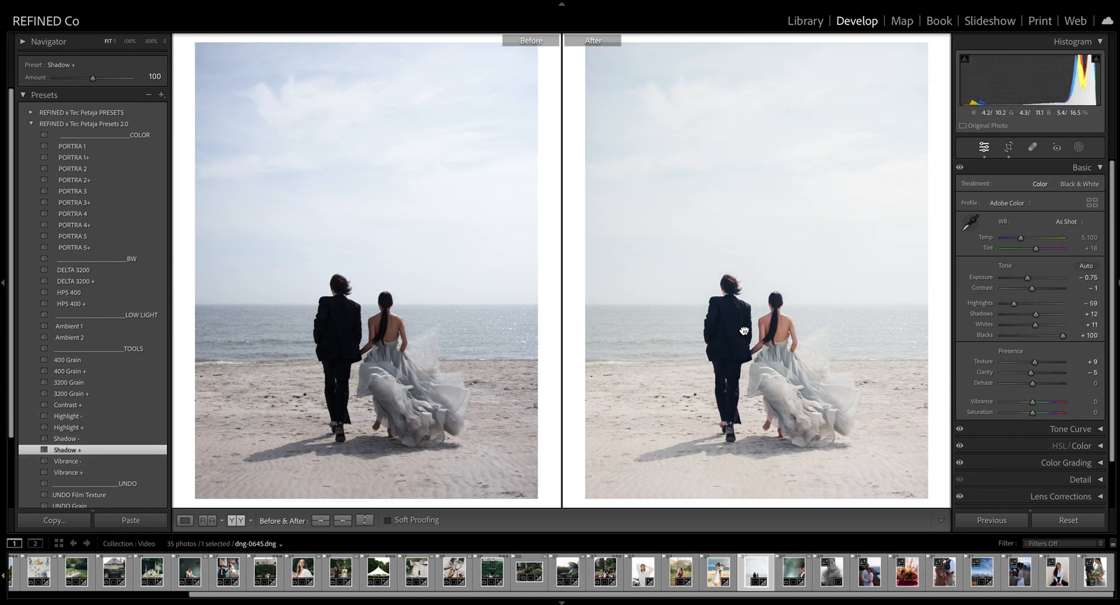
{"action": "left_click", "coordinate": [744, 331]}
{"action": "left_click_drag", "start_coordinate": [858, 450], "coordinate": [729, 278]}
{"action": "left_click_drag", "start_coordinate": [779, 392], "coordinate": [804, 341]}
{"action": "left_click_drag", "start_coordinate": [845, 276], "coordinate": [699, 315]}
{"action": "left_click_drag", "start_coordinate": [671, 205], "coordinate": [863, 305]}
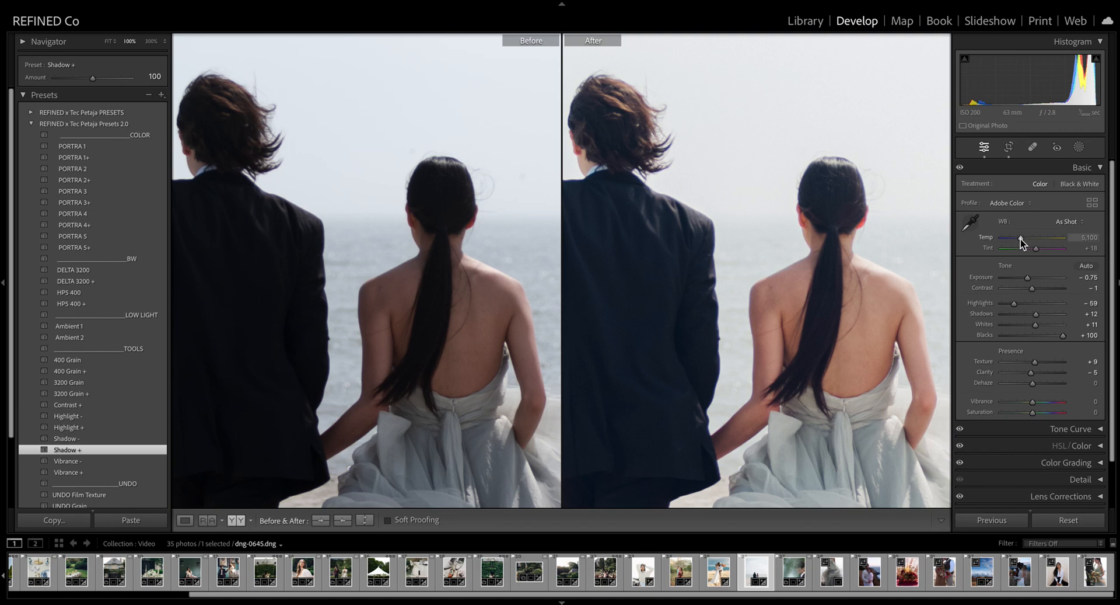
{"action": "left_click_drag", "start_coordinate": [1022, 241], "coordinate": [1022, 241]}
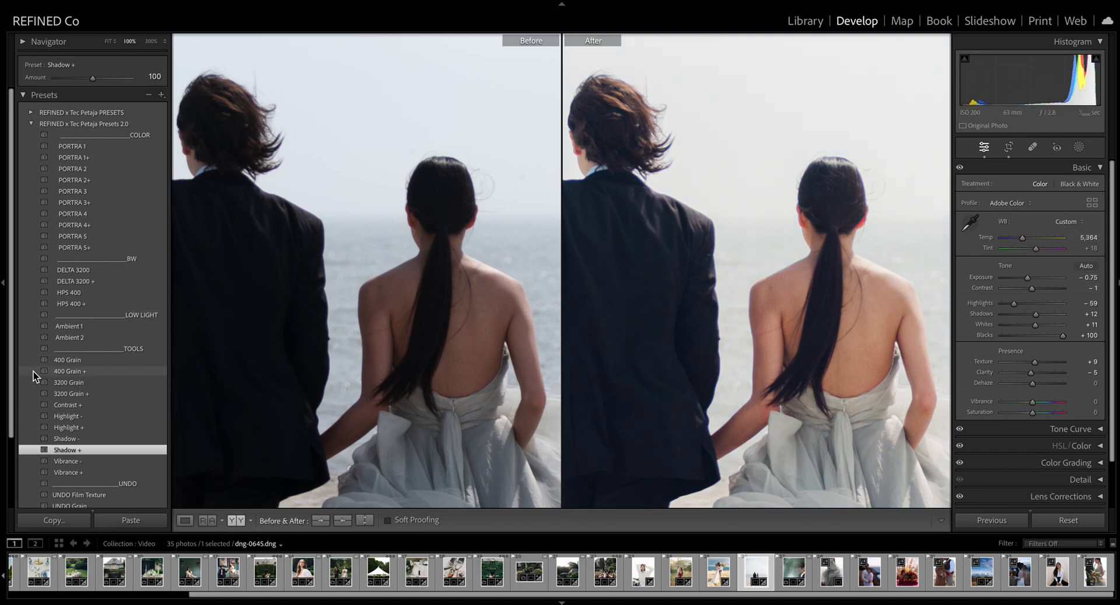
- Add the Contrast + tool preset to the beach couple photo and raise its shadows to +24
{"action": "left_click", "coordinate": [75, 406]}
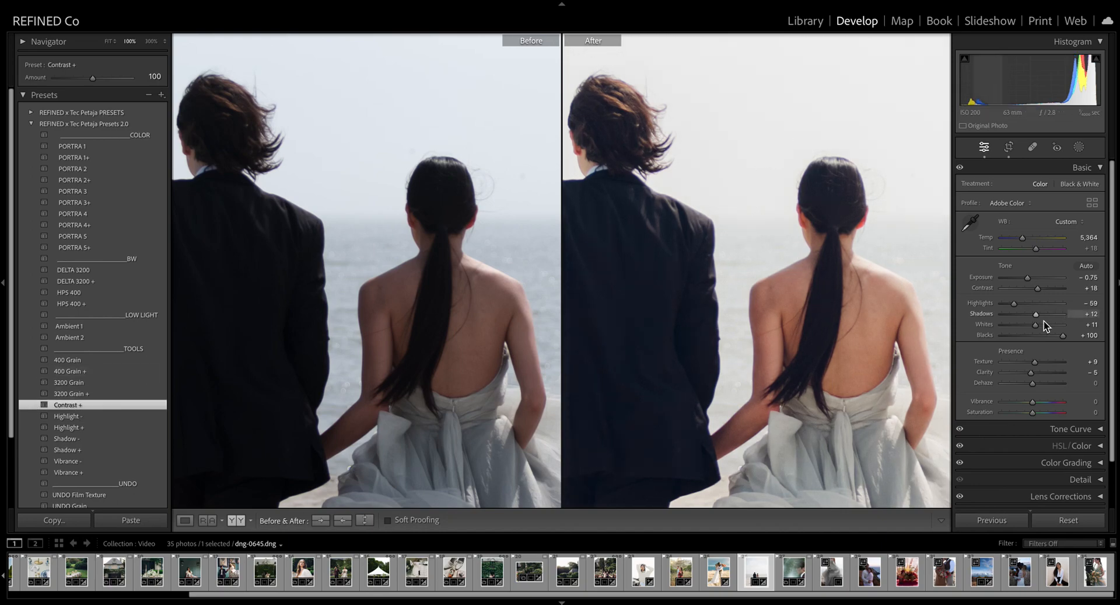
{"action": "left_click_drag", "start_coordinate": [1037, 316], "coordinate": [1041, 316]}
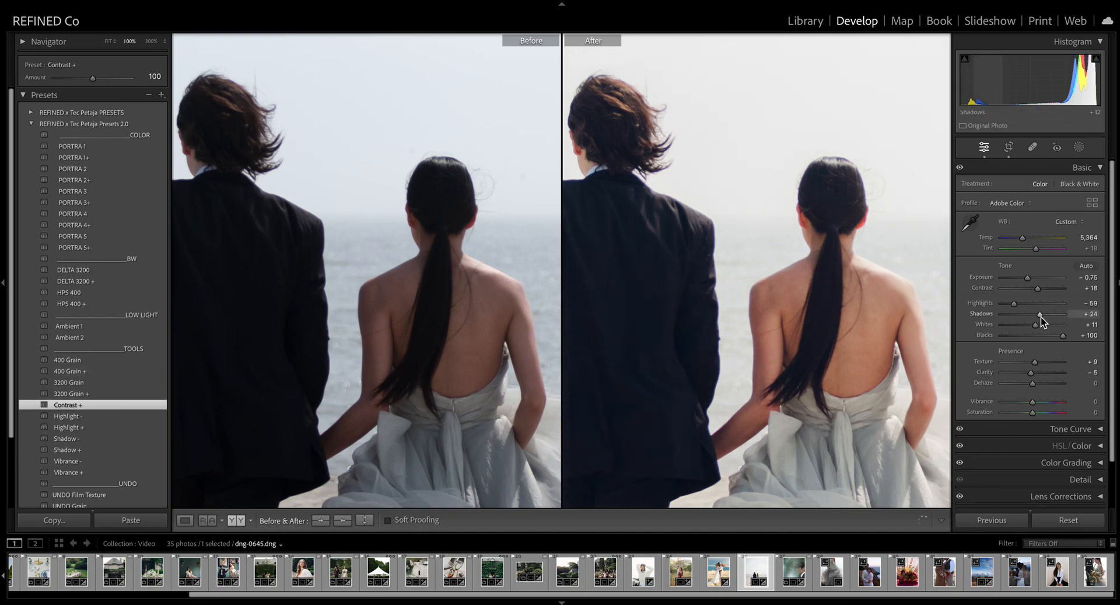
{"action": "left_click", "coordinate": [845, 342]}
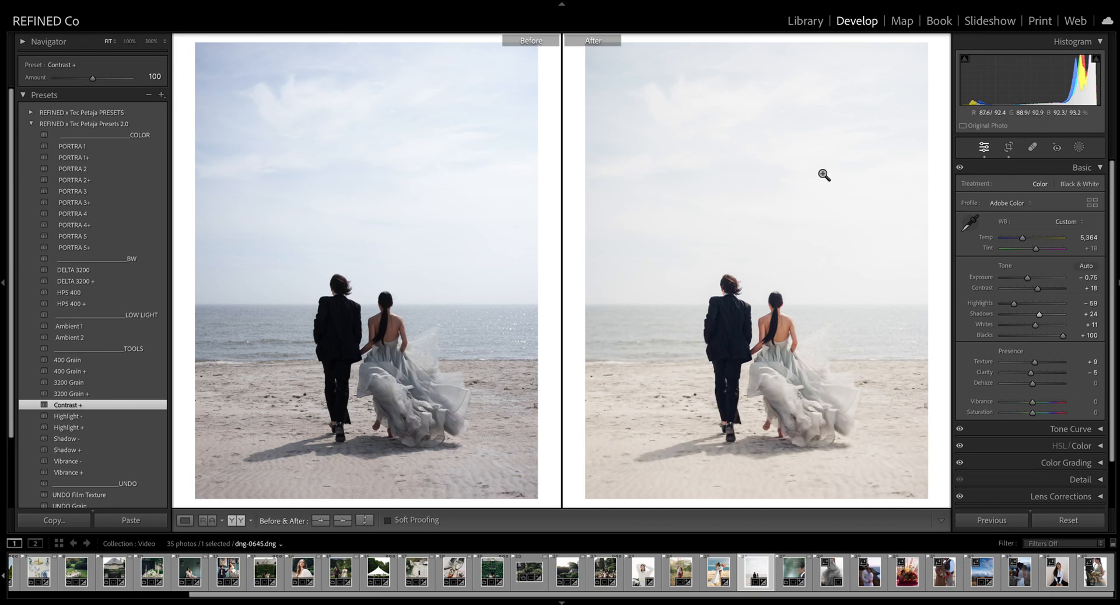
- Move to the profile portrait of the man in a bow tie, try PORTRA 3+ and apply PORTRA 5+
{"action": "key", "text": "Right"}
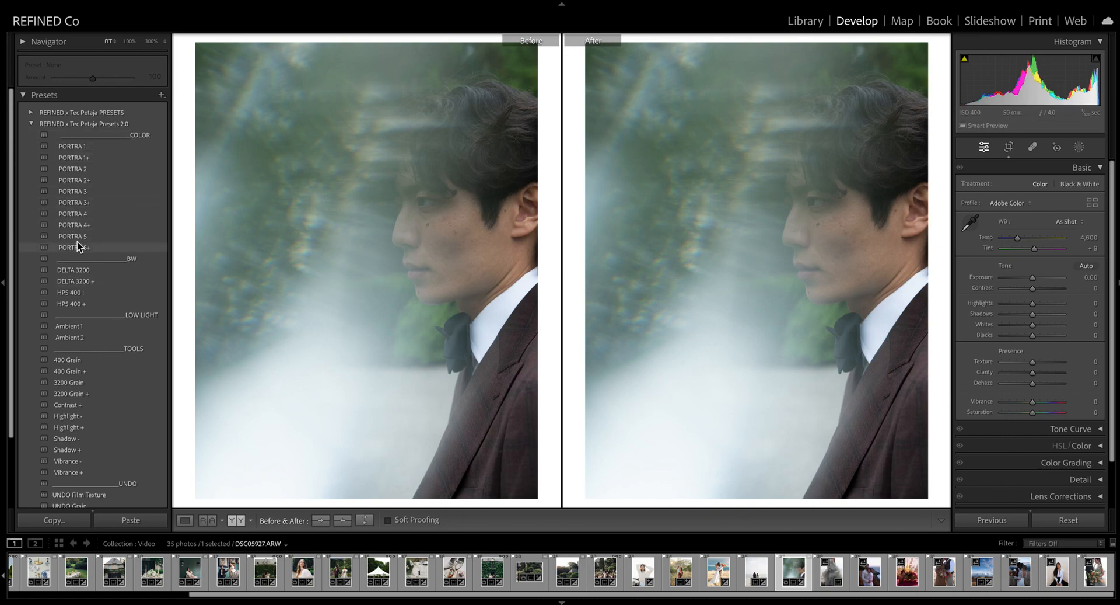
{"action": "left_click", "coordinate": [83, 205]}
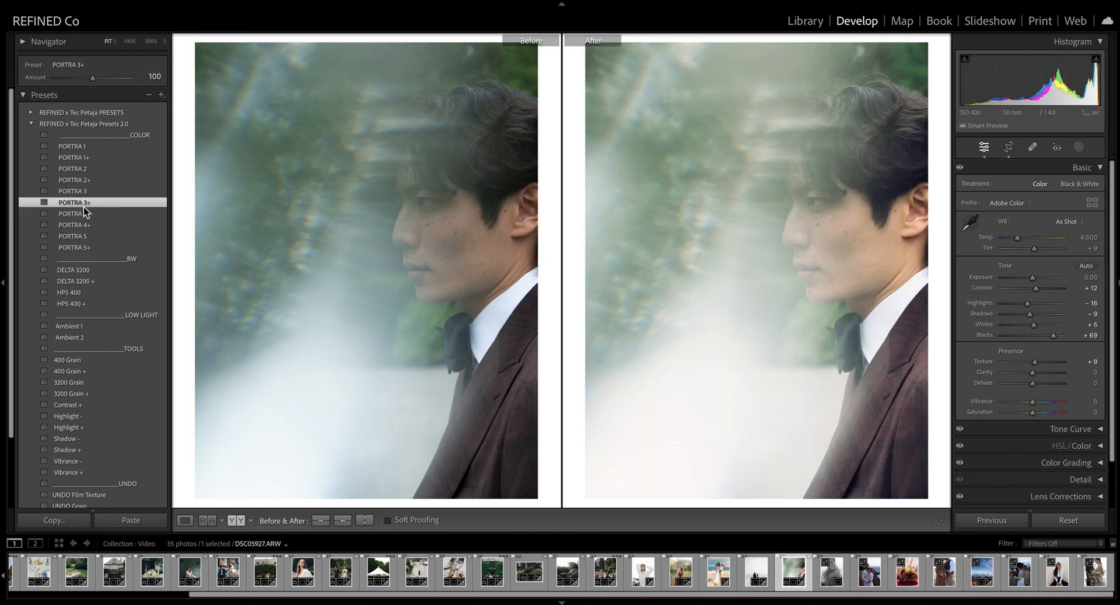
{"action": "left_click", "coordinate": [84, 246]}
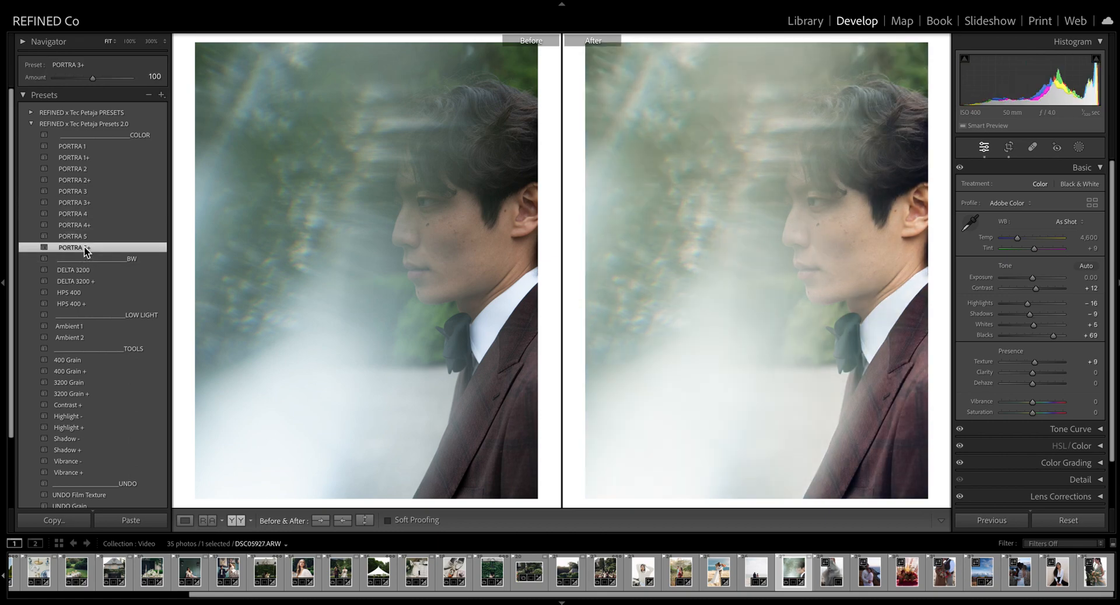
- Set the profile portrait's exposure to -0.60, temperature to 4,929 and tint to +21
{"action": "left_click", "coordinate": [1030, 278]}
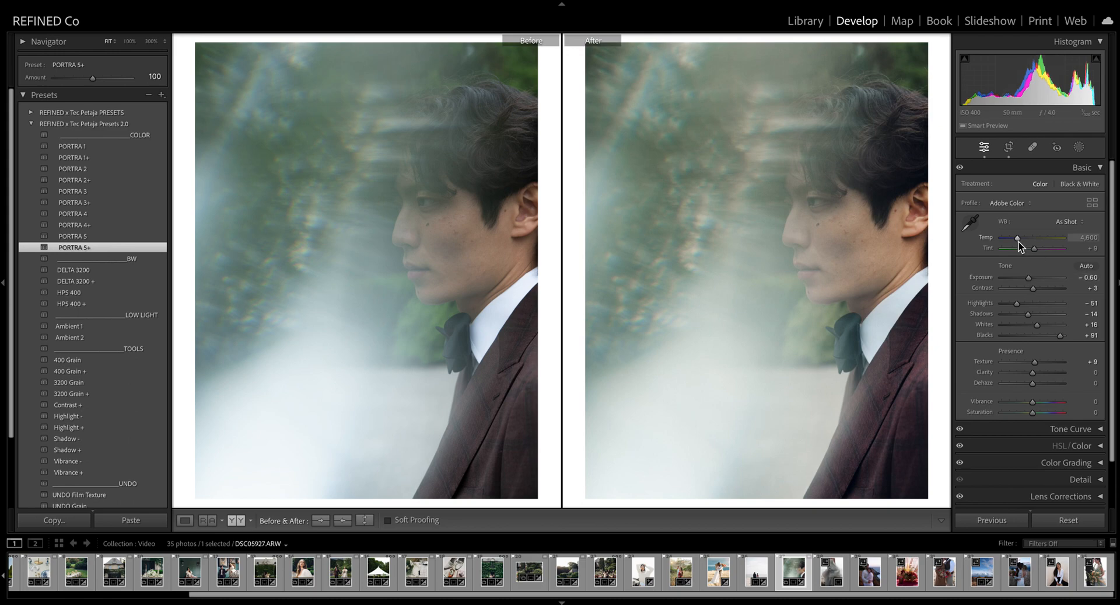
{"action": "left_click_drag", "start_coordinate": [1019, 239], "coordinate": [1037, 249]}
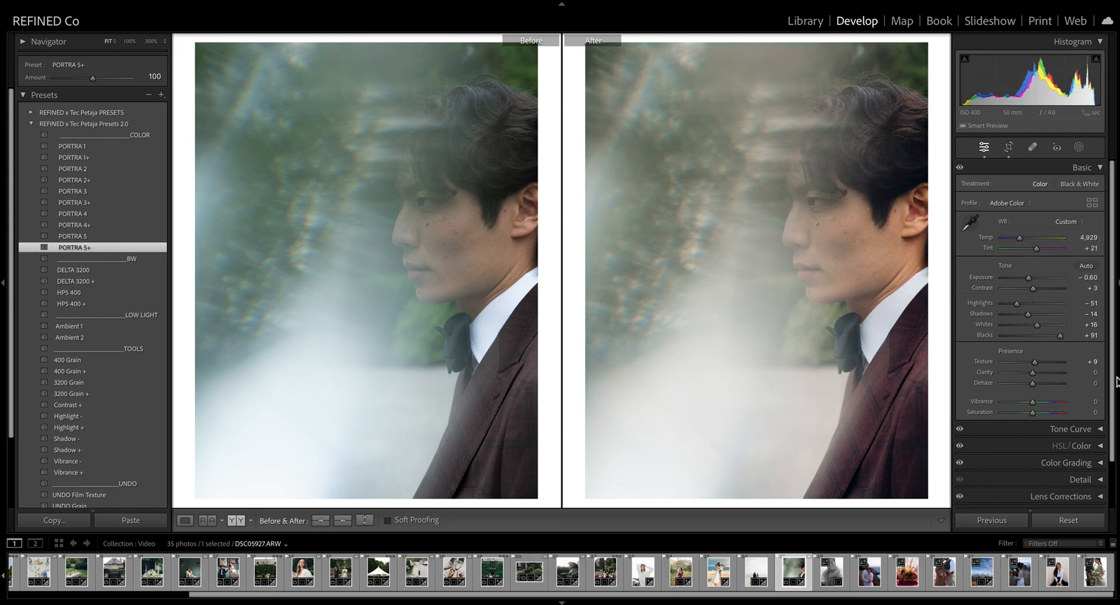
- Move to the flowing grey dress photo, compare the PORTRA 1 through PORTRA 5 looks and apply PORTRA 5+
{"action": "key", "text": "Right"}
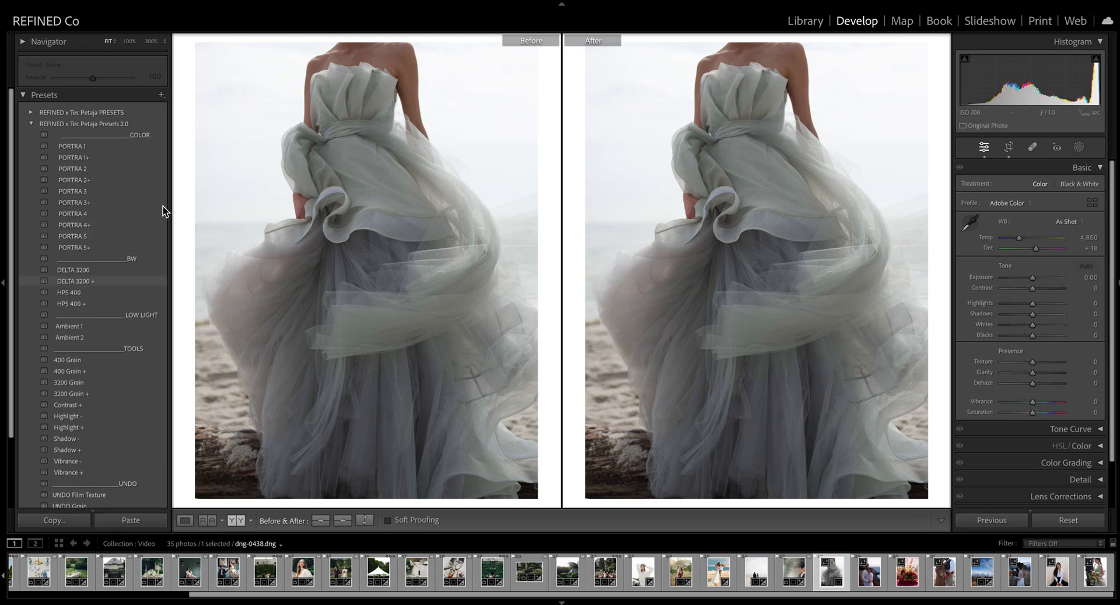
{"action": "left_click", "coordinate": [84, 147]}
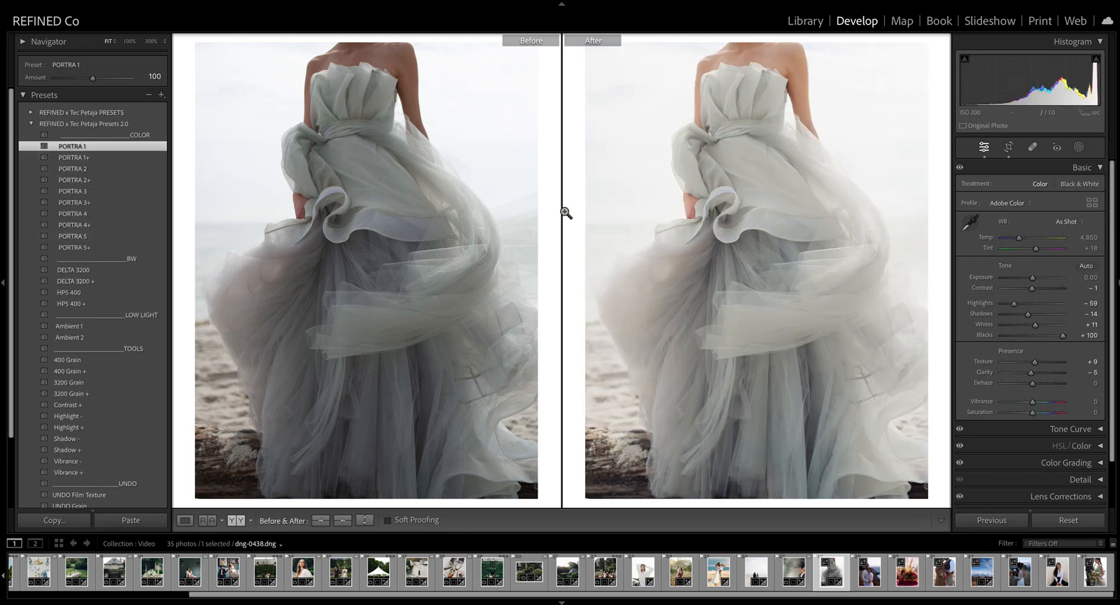
{"action": "left_click", "coordinate": [75, 159]}
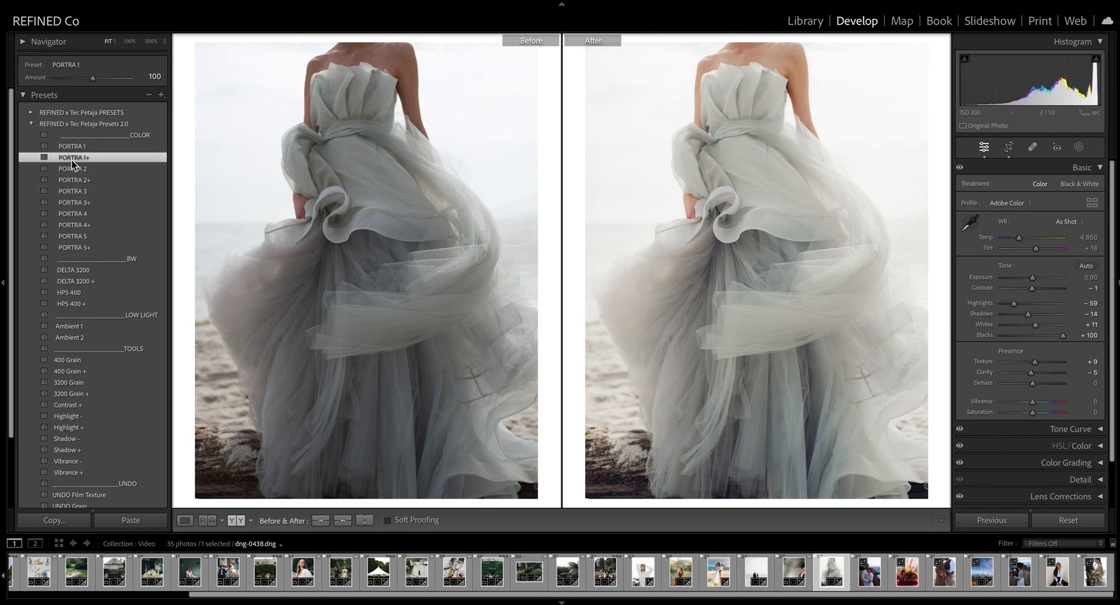
{"action": "left_click", "coordinate": [76, 169]}
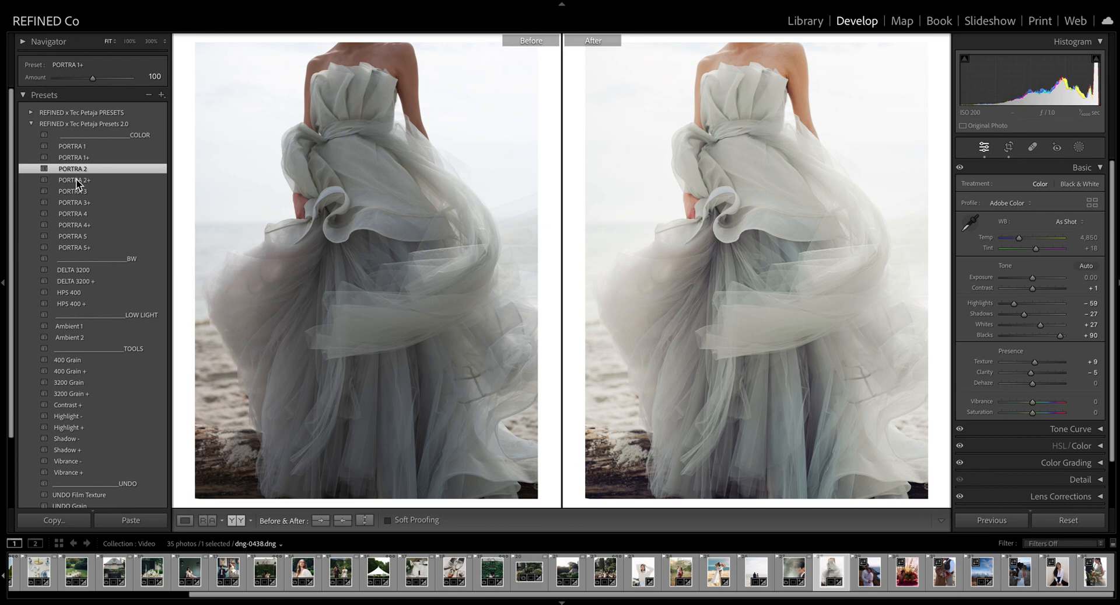
{"action": "left_click", "coordinate": [75, 192]}
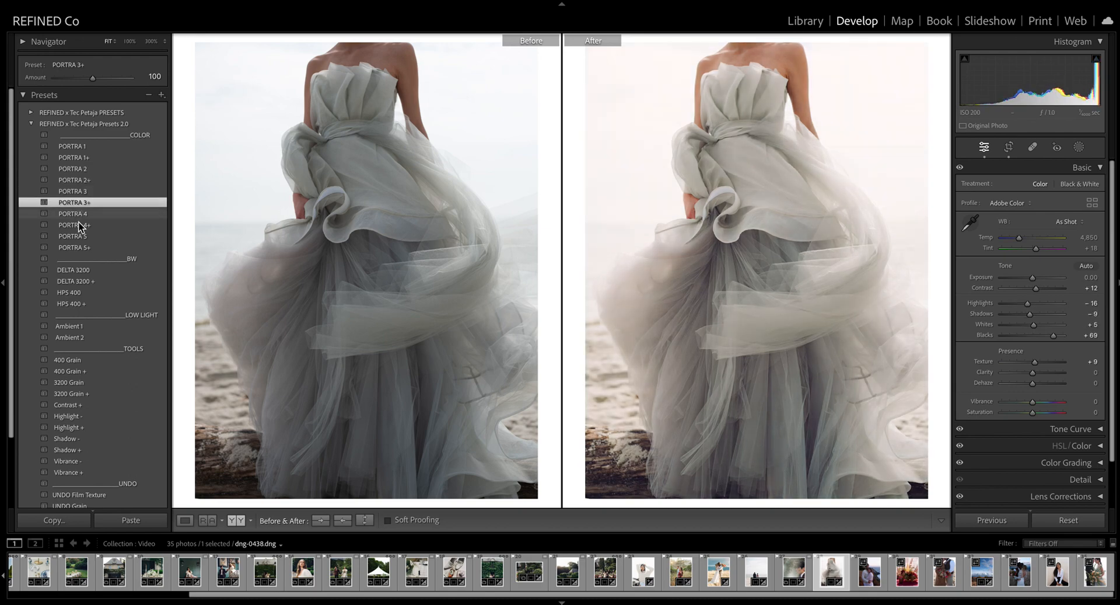
{"action": "left_click", "coordinate": [80, 214]}
{"action": "left_click", "coordinate": [83, 226]}
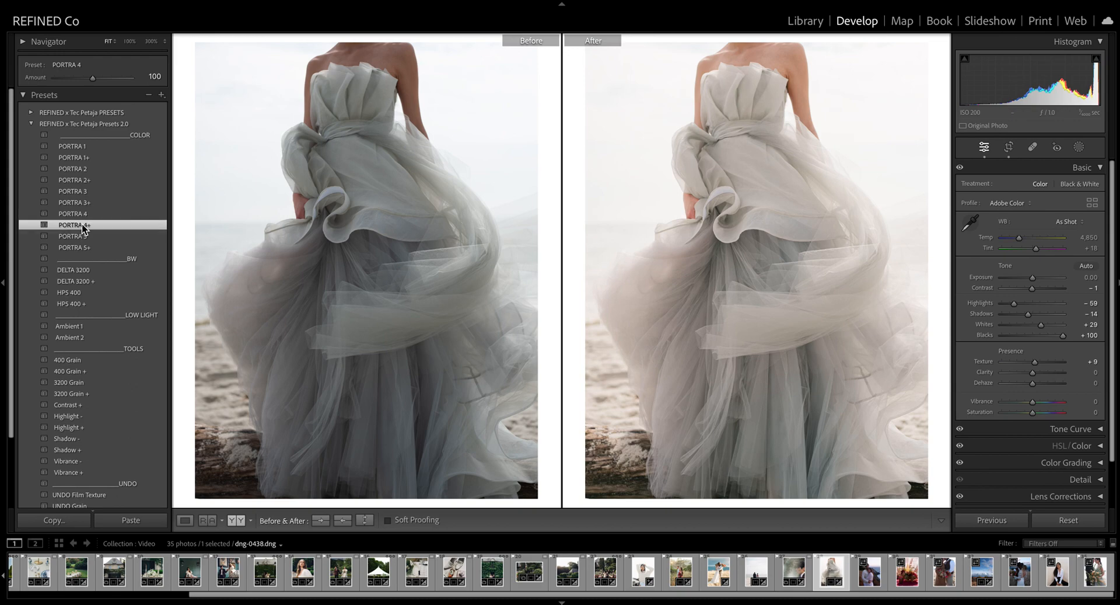
{"action": "left_click", "coordinate": [83, 237]}
{"action": "left_click", "coordinate": [84, 248]}
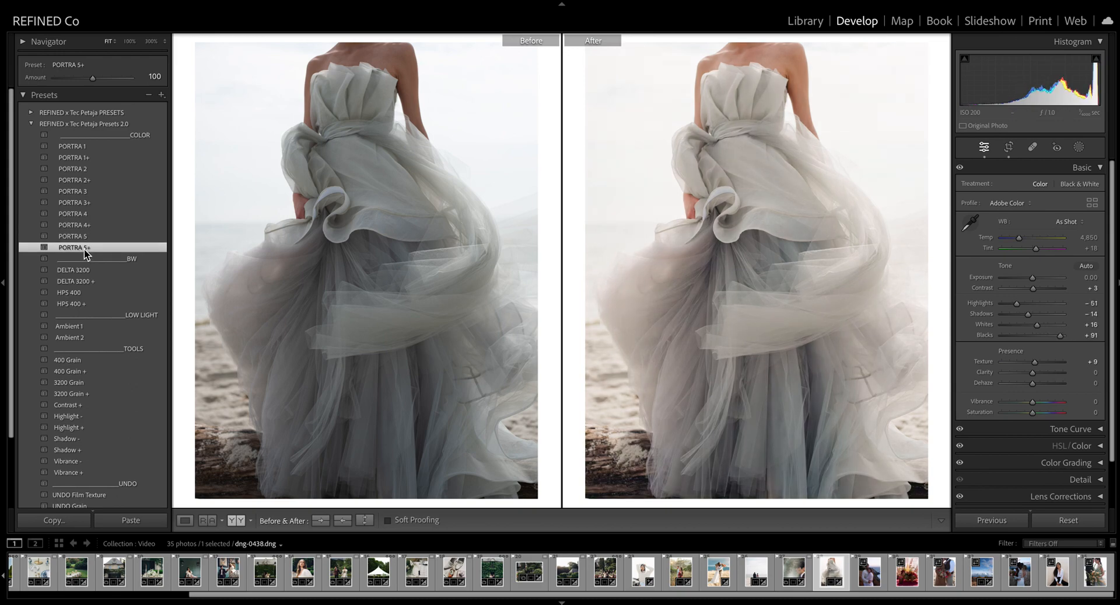
- Set the grey dress photo's exposure to +0.30 and temperature to 4,555
{"action": "left_click_drag", "start_coordinate": [1033, 277], "coordinate": [1035, 278]}
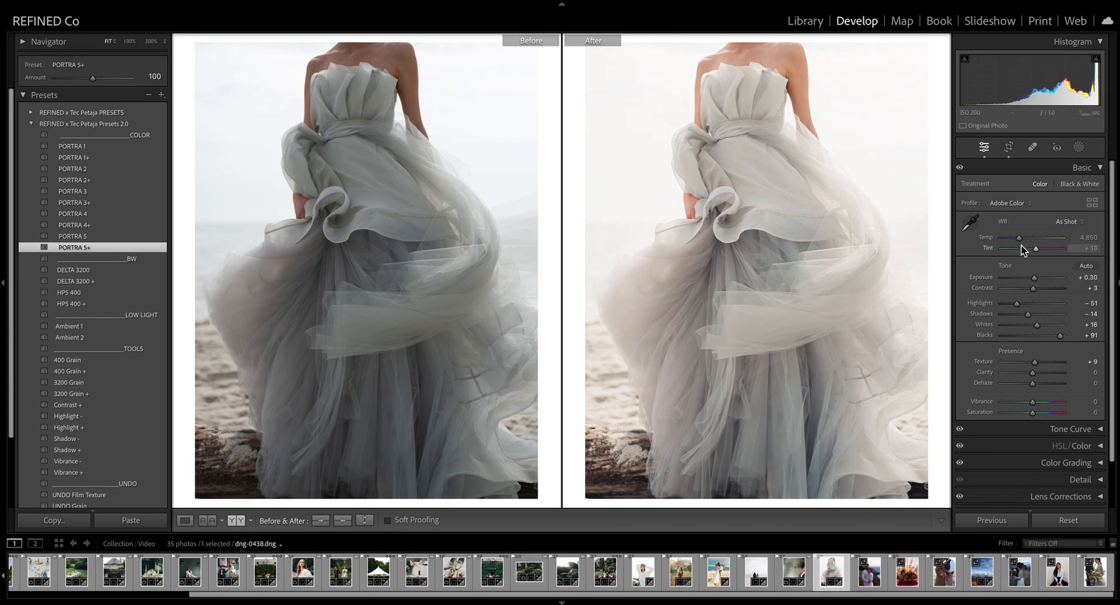
{"action": "left_click_drag", "start_coordinate": [1020, 239], "coordinate": [1019, 241]}
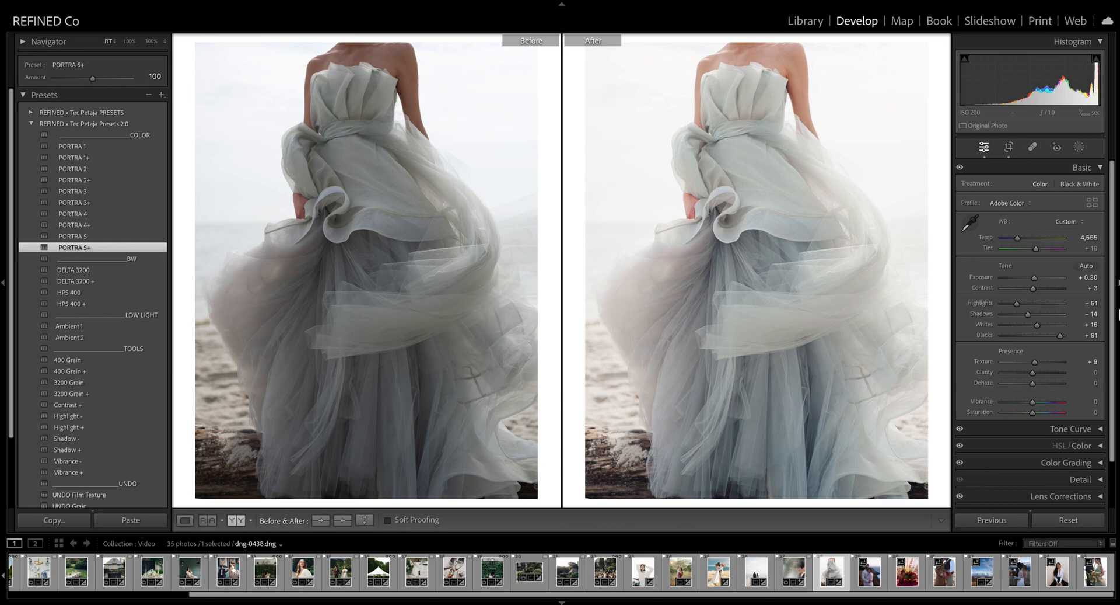
- Move to the photo of the couple hugging on the sea cliffs and set its white balance to Auto
{"action": "key", "text": "Right"}
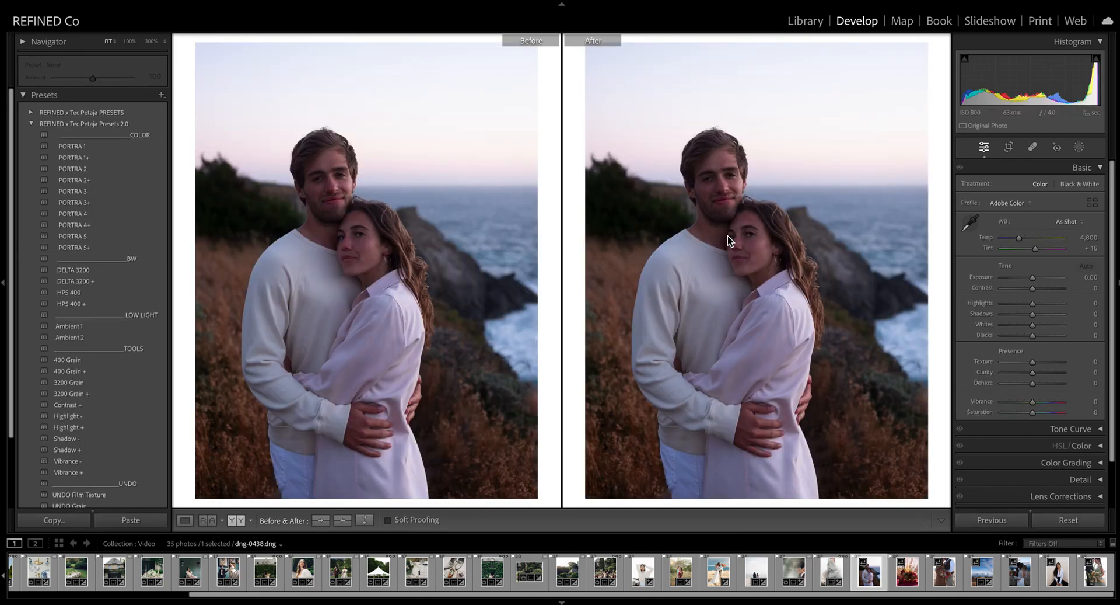
{"action": "left_click", "coordinate": [1068, 222]}
{"action": "left_click", "coordinate": [1075, 234]}
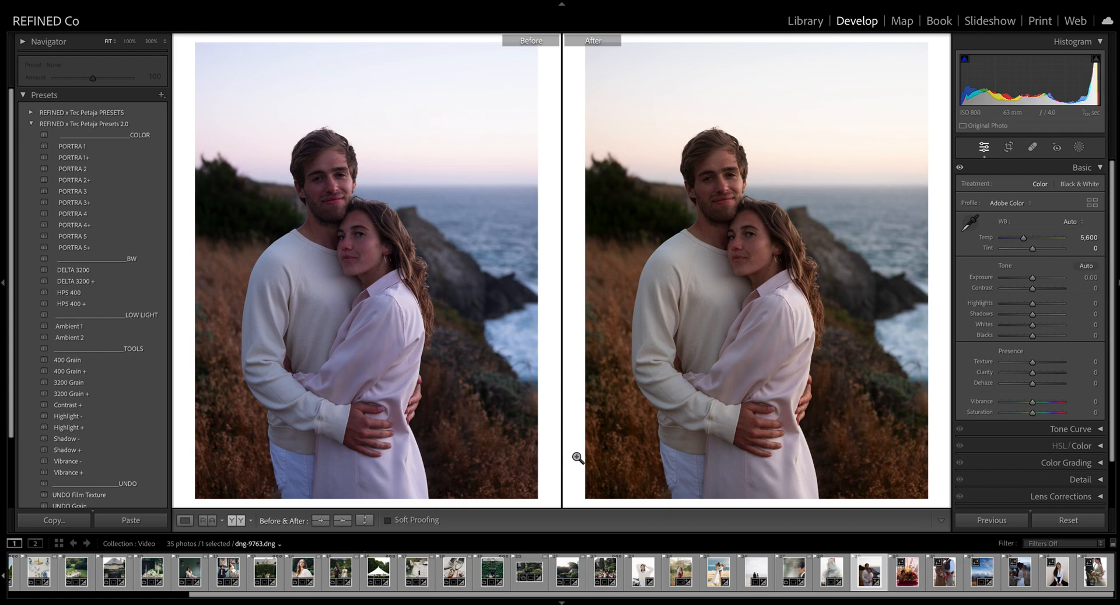
- Compare the PORTRA 1 through PORTRA 5 looks on the sea-cliff couple photo and apply PORTRA 3
{"action": "left_click", "coordinate": [73, 147]}
{"action": "left_click", "coordinate": [81, 170]}
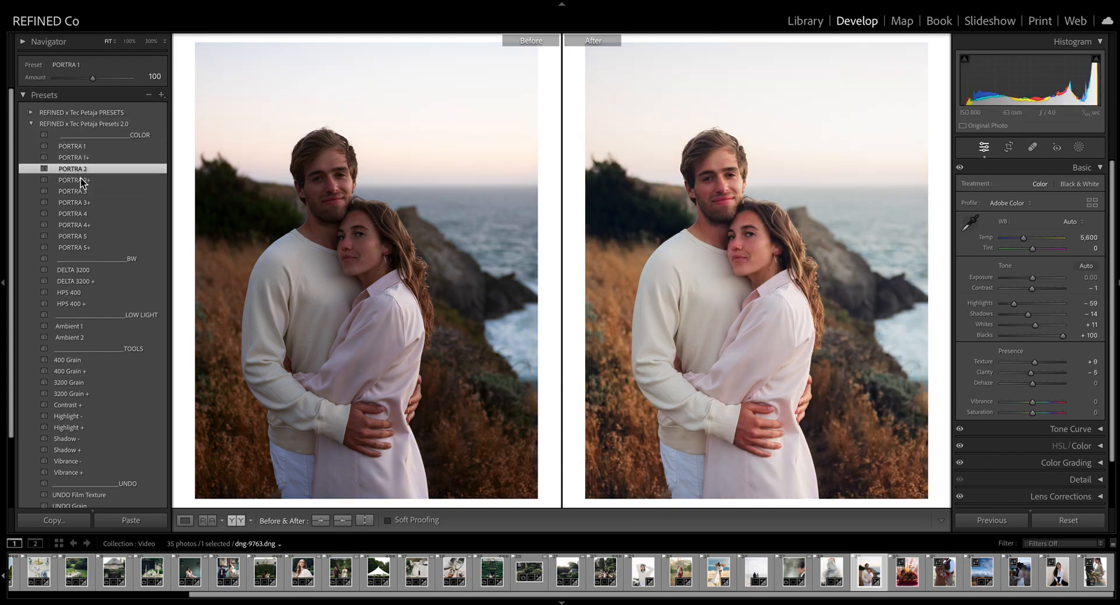
{"action": "left_click", "coordinate": [75, 193]}
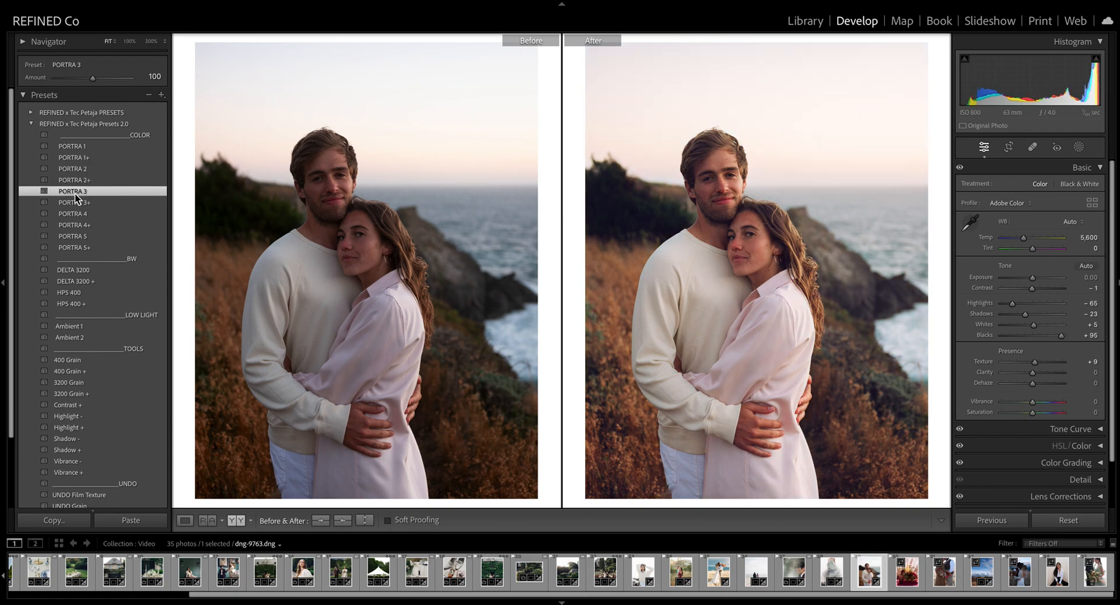
{"action": "left_click", "coordinate": [86, 215]}
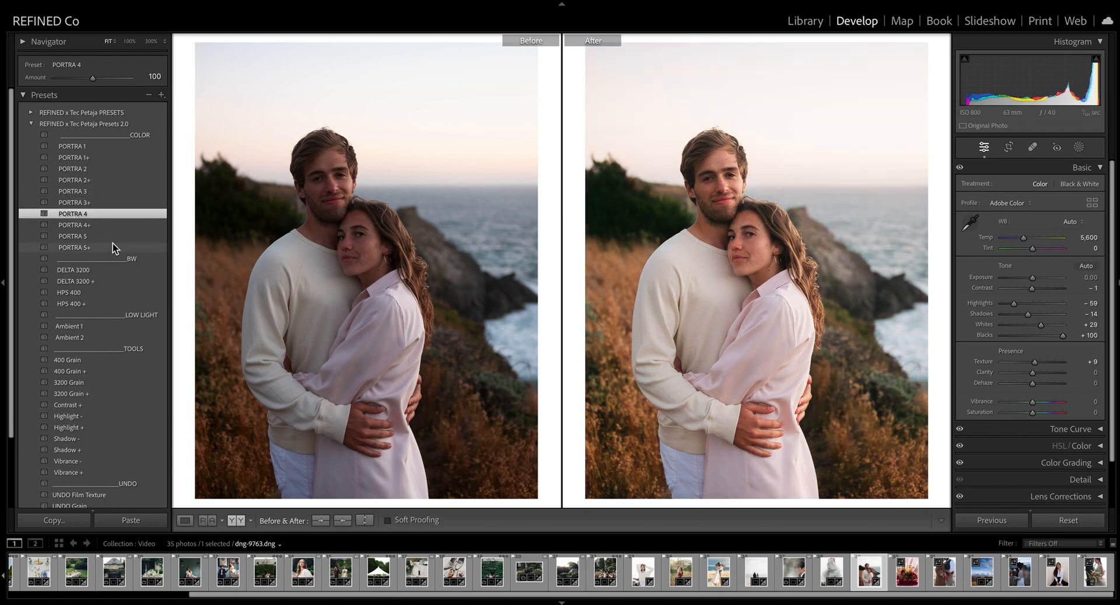
{"action": "left_click", "coordinate": [85, 238]}
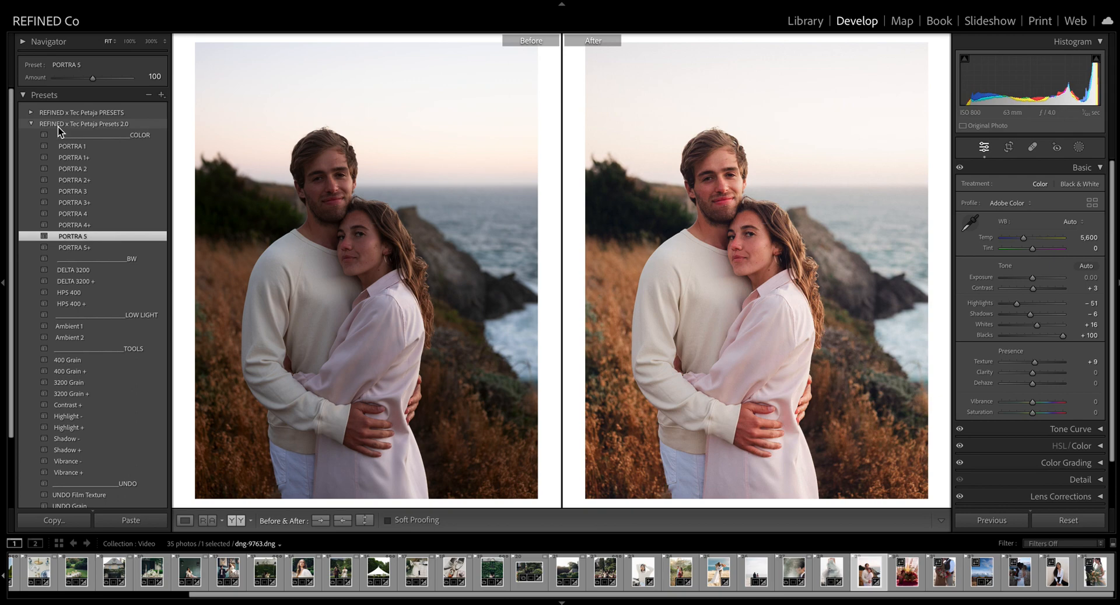
{"action": "left_click", "coordinate": [72, 147]}
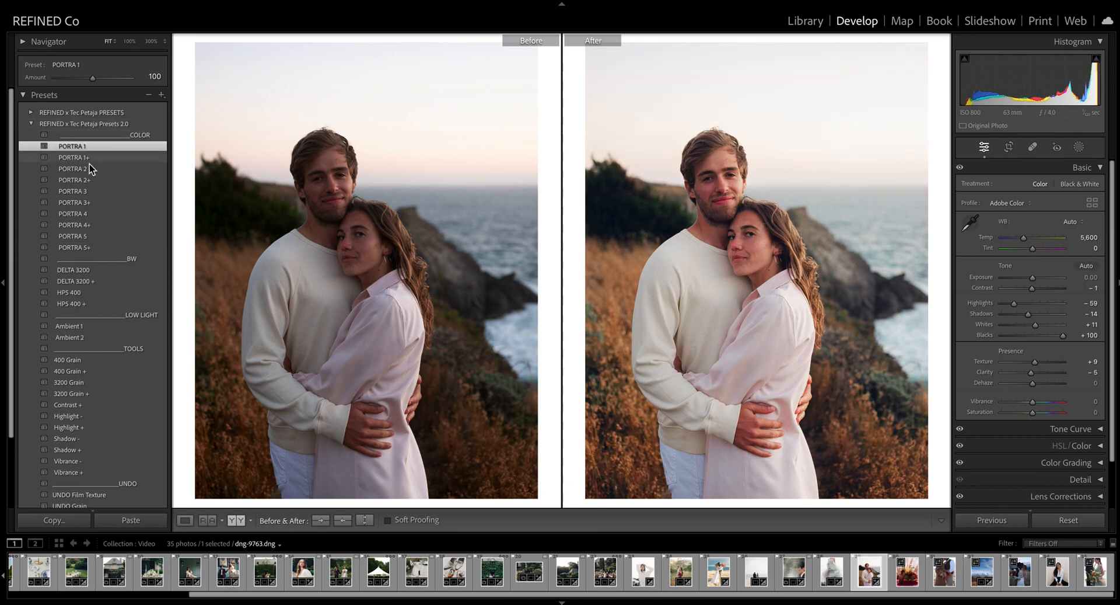
{"action": "left_click", "coordinate": [86, 168]}
{"action": "left_click", "coordinate": [82, 148]}
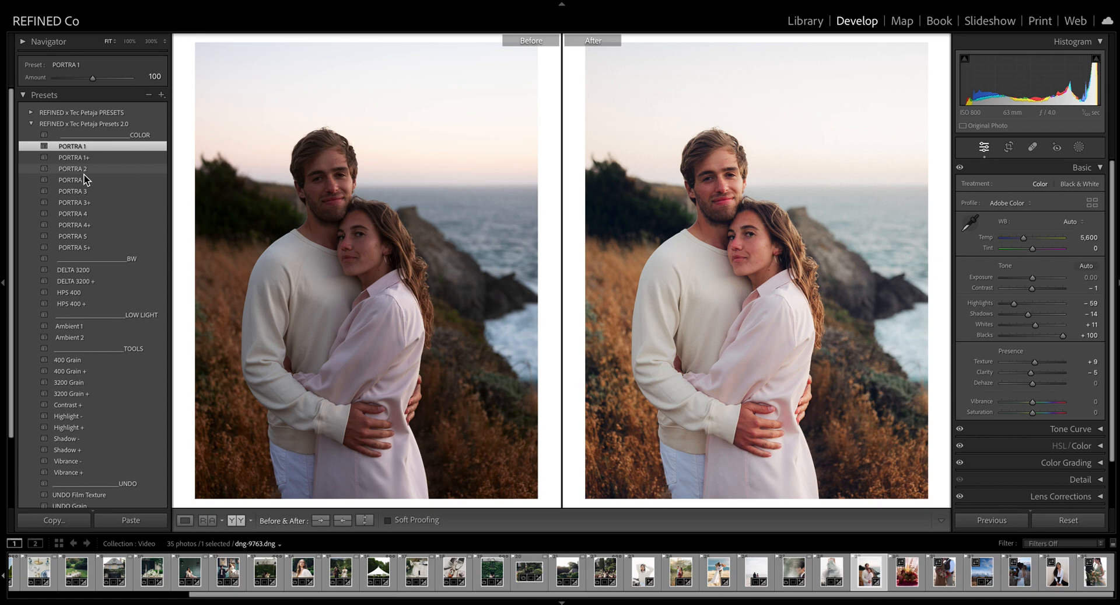
{"action": "left_click", "coordinate": [81, 193]}
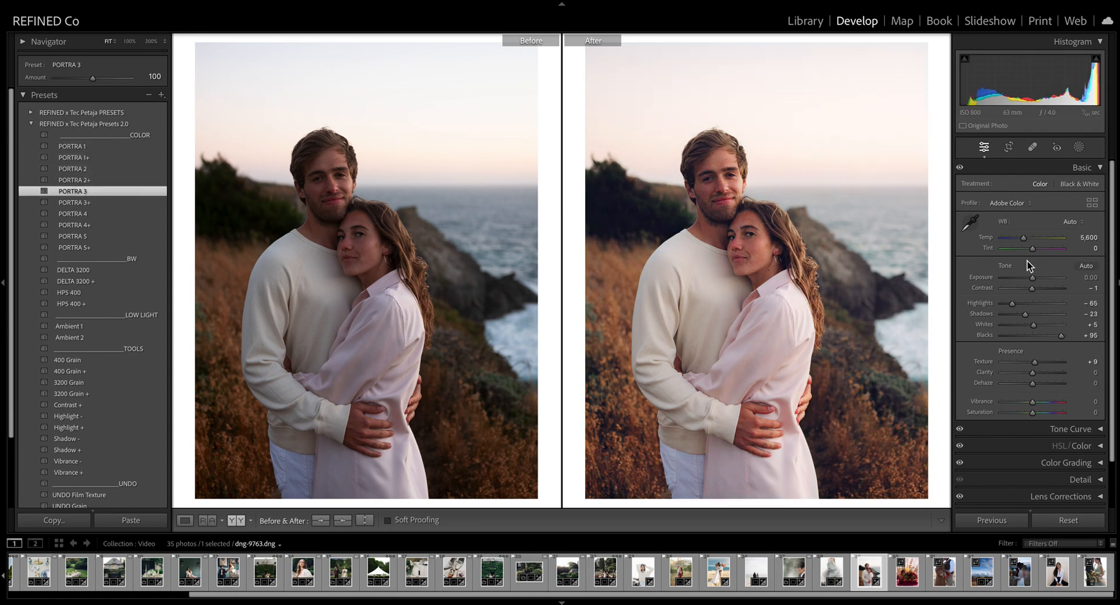
- Set the cliff couple photo's exposure to +0.70, contrast to +14 and temperature to 5,185
{"action": "left_click_drag", "start_coordinate": [1031, 279], "coordinate": [1037, 278]}
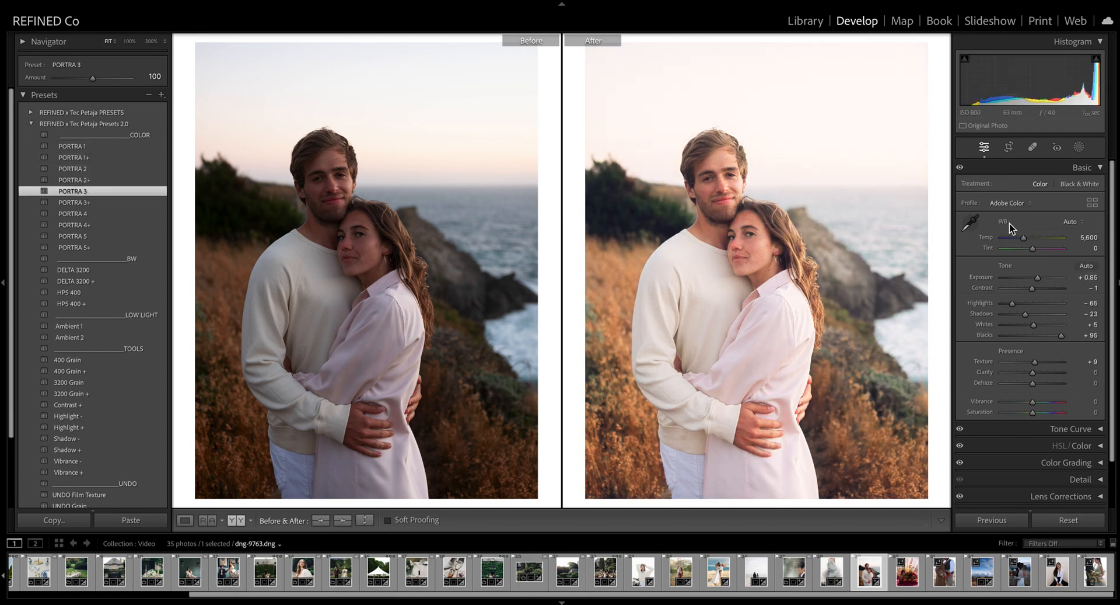
{"action": "left_click_drag", "start_coordinate": [1027, 238], "coordinate": [1025, 240]}
{"action": "left_click_drag", "start_coordinate": [1040, 278], "coordinate": [1039, 279]}
{"action": "left_click_drag", "start_coordinate": [1025, 240], "coordinate": [1023, 238]}
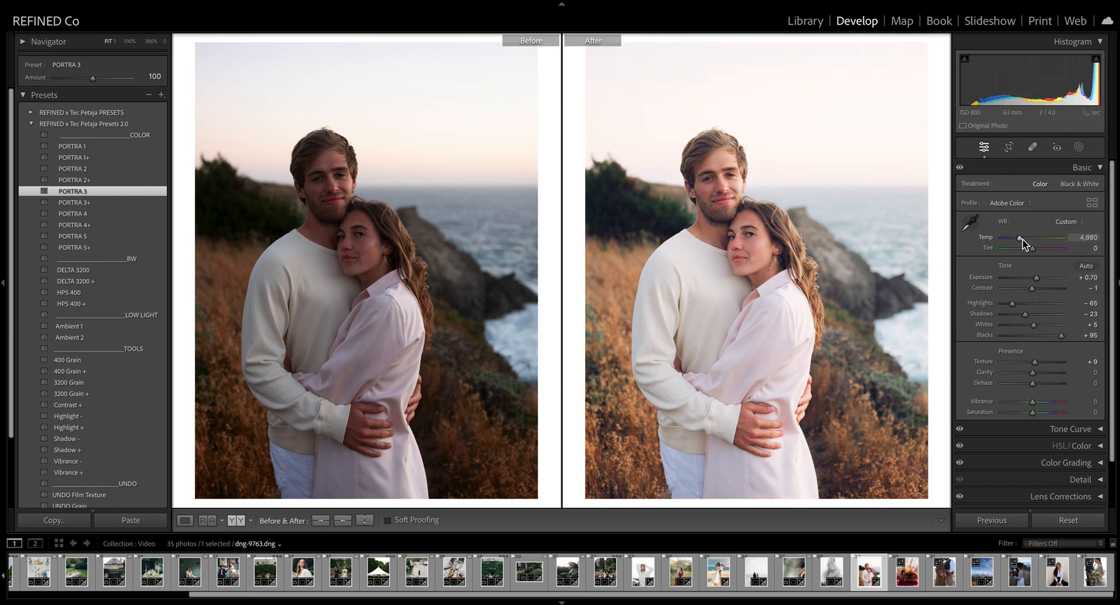
{"action": "left_click_drag", "start_coordinate": [1031, 288], "coordinate": [1039, 293]}
{"action": "left_click", "coordinate": [776, 226]}
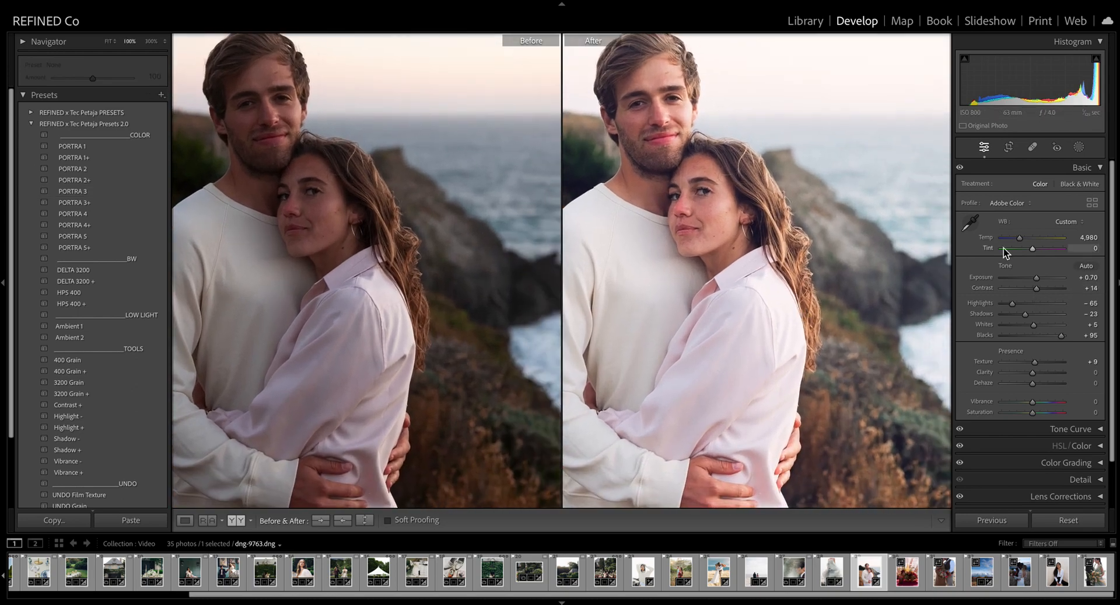
{"action": "left_click_drag", "start_coordinate": [1022, 238], "coordinate": [1021, 238]}
- Check the cliff couple photo's details up close, and set highlights to -100 and shadows to -15
{"action": "left_click_drag", "start_coordinate": [673, 268], "coordinate": [720, 275]}
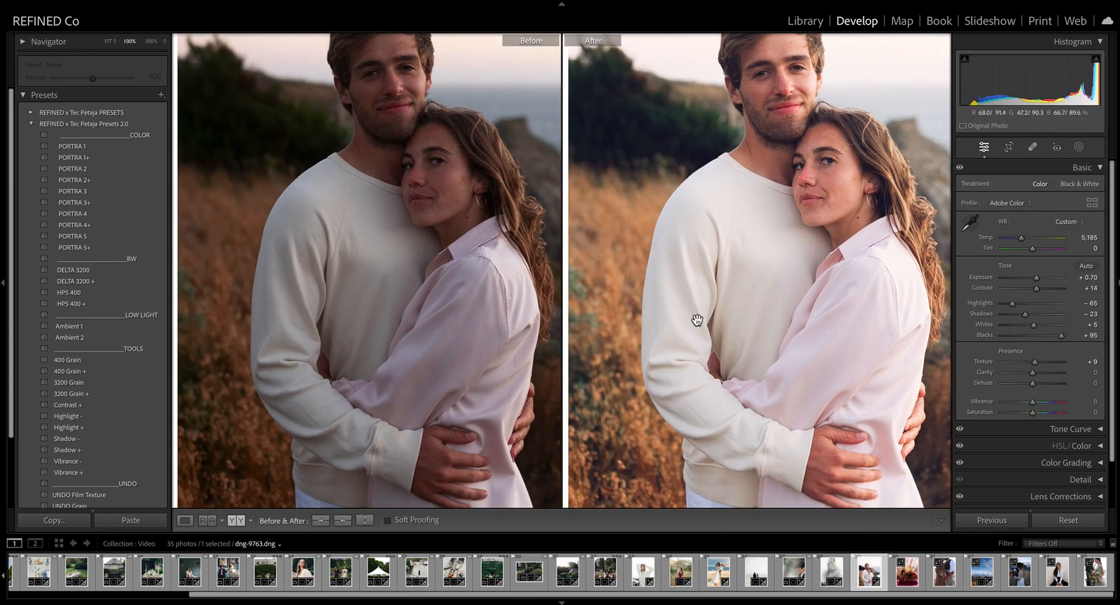
{"action": "left_click_drag", "start_coordinate": [697, 320], "coordinate": [788, 281]}
{"action": "left_click_drag", "start_coordinate": [856, 298], "coordinate": [771, 405]}
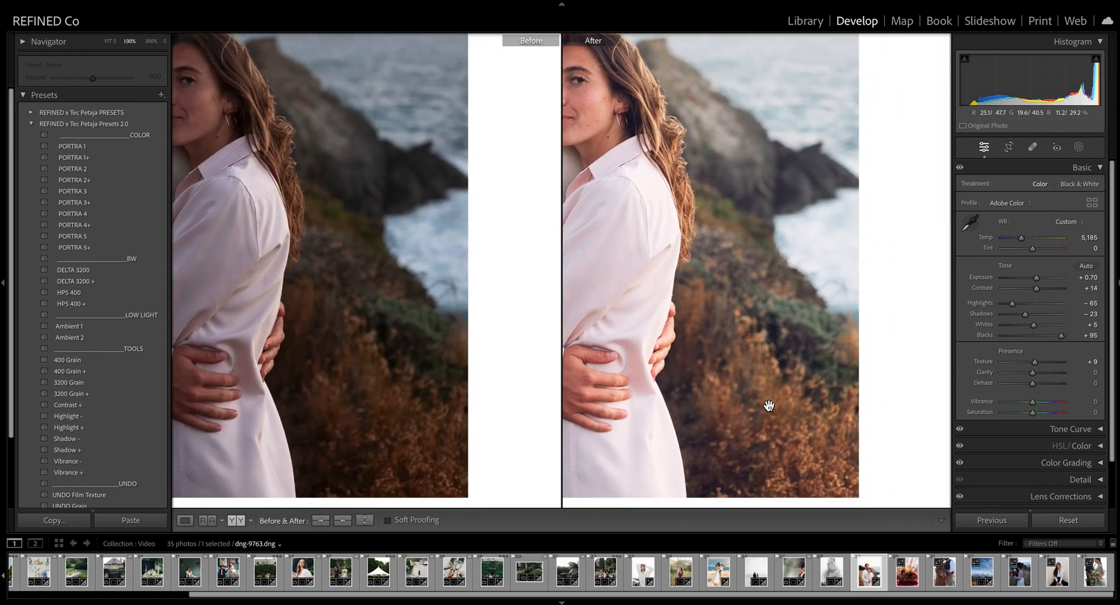
{"action": "left_click_drag", "start_coordinate": [750, 254], "coordinate": [878, 290]}
{"action": "left_click", "coordinate": [878, 290]}
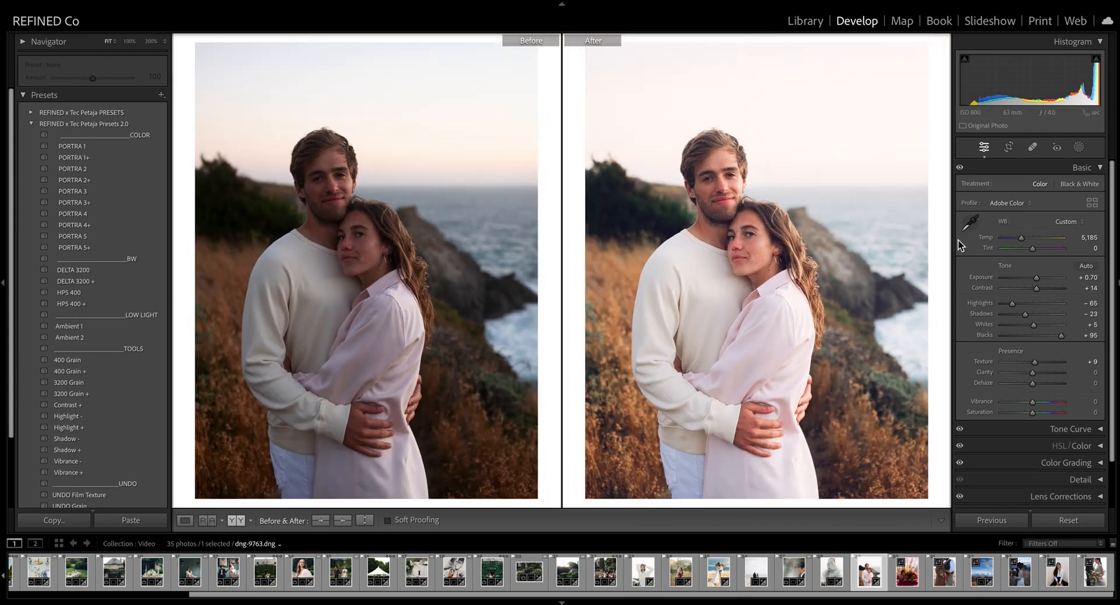
{"action": "left_click_drag", "start_coordinate": [1016, 307], "coordinate": [992, 317]}
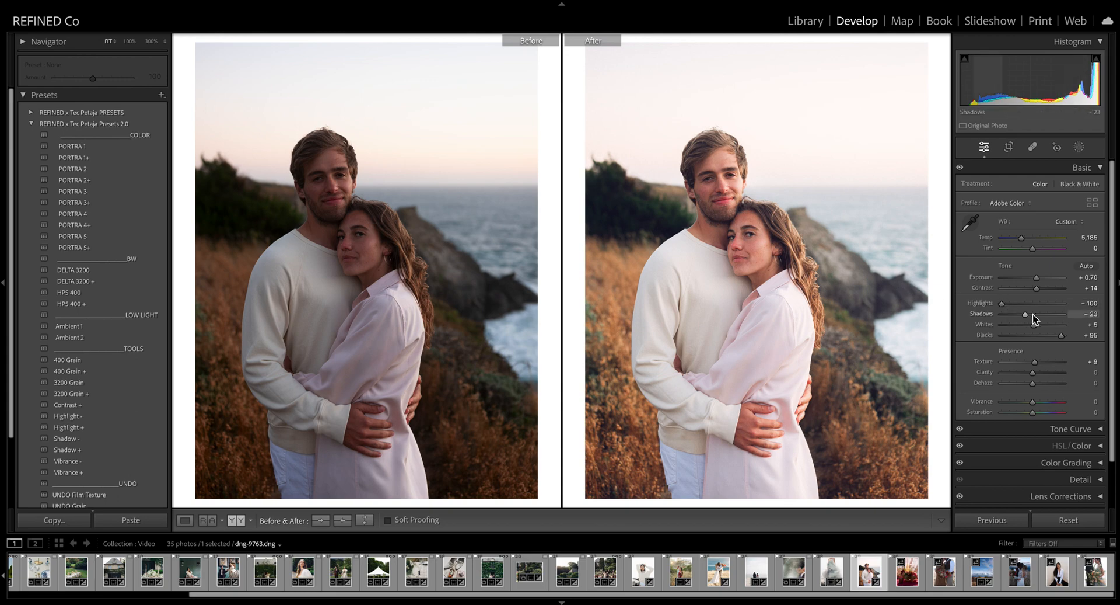
{"action": "left_click_drag", "start_coordinate": [1026, 314], "coordinate": [1028, 316]}
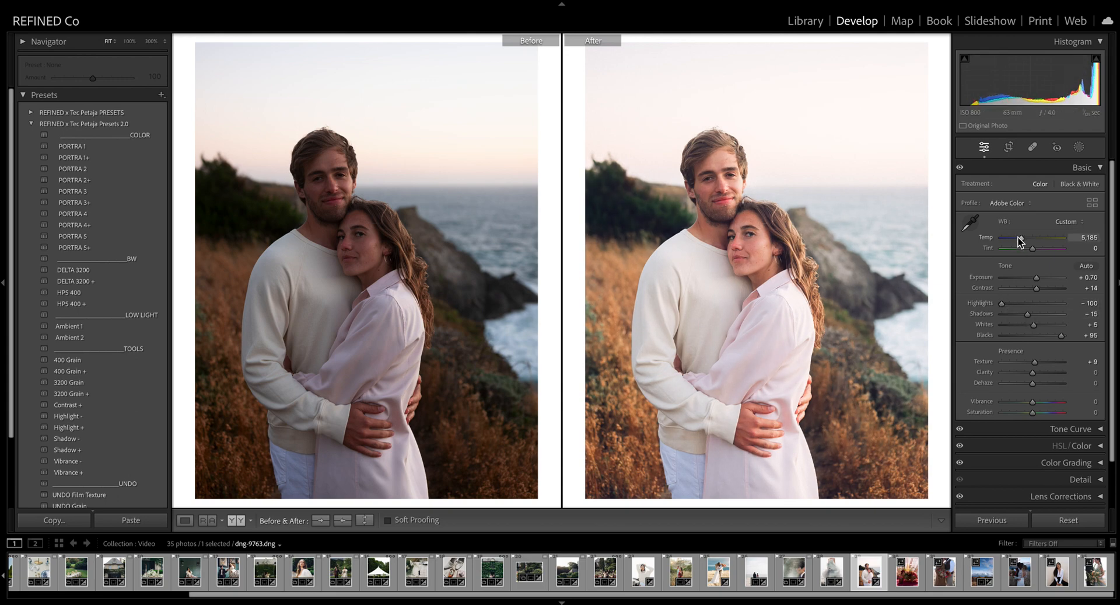
- Move to the red floral centrepiece photo, apply PORTRA 1 with Shadow +, and set its temperature to 4,919
{"action": "key", "text": "Right"}
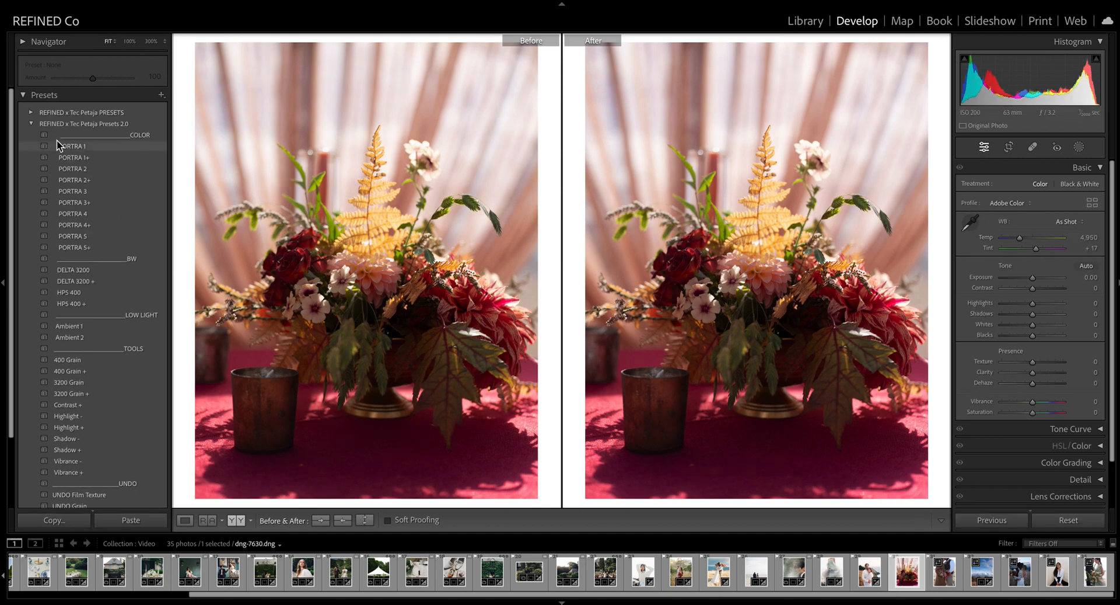
{"action": "left_click", "coordinate": [73, 147]}
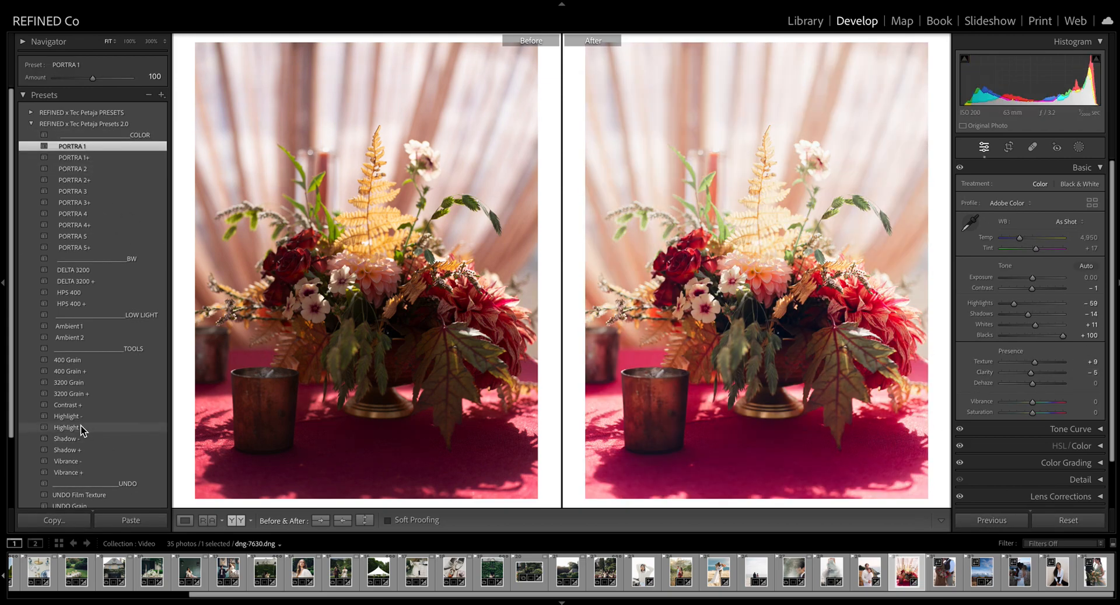
{"action": "left_click", "coordinate": [68, 449]}
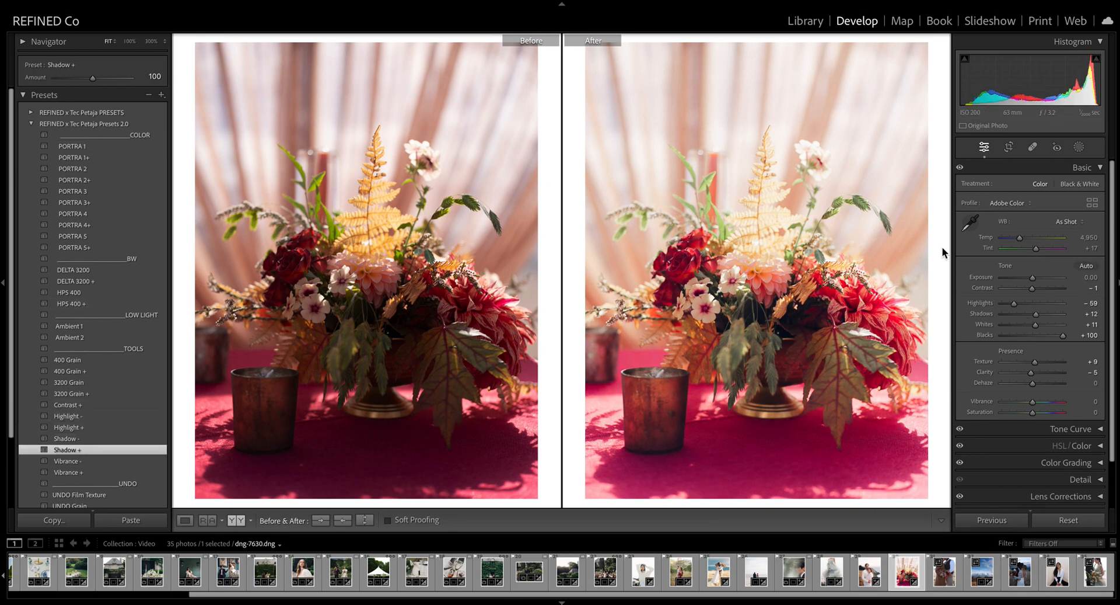
{"action": "left_click_drag", "start_coordinate": [1020, 238], "coordinate": [1020, 238]}
- Move to the photo of the kissing couple holding a bouquet, set its white balance to Auto and apply PORTRA 3
{"action": "key", "text": "Right"}
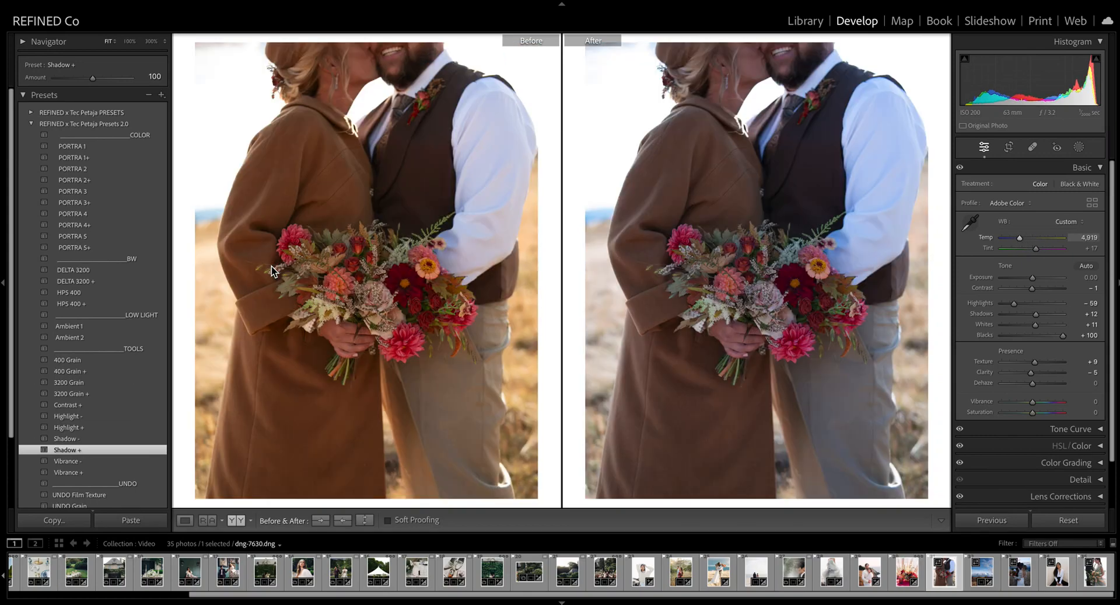
{"action": "left_click", "coordinate": [1076, 228]}
{"action": "left_click", "coordinate": [1074, 232]}
{"action": "left_click", "coordinate": [1075, 224]}
{"action": "left_click", "coordinate": [1075, 233]}
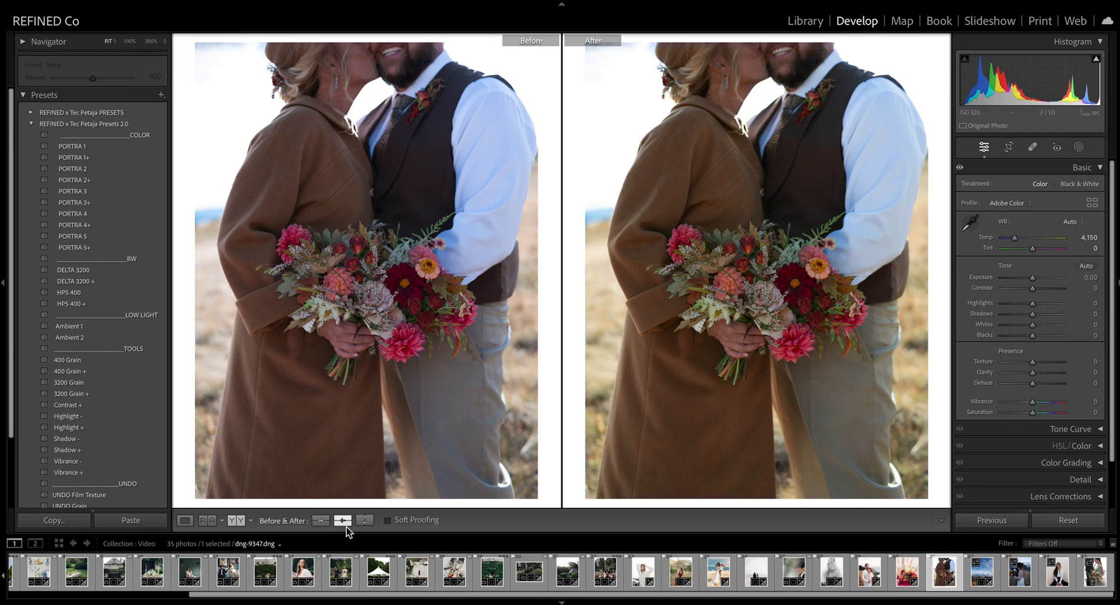
{"action": "left_click", "coordinate": [80, 169]}
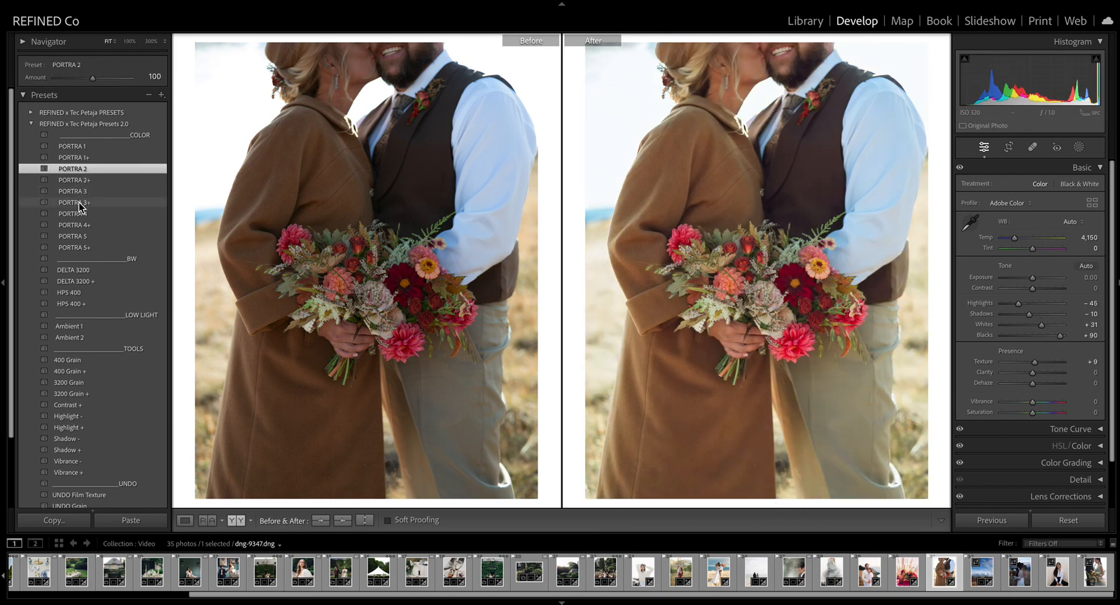
{"action": "left_click", "coordinate": [80, 192]}
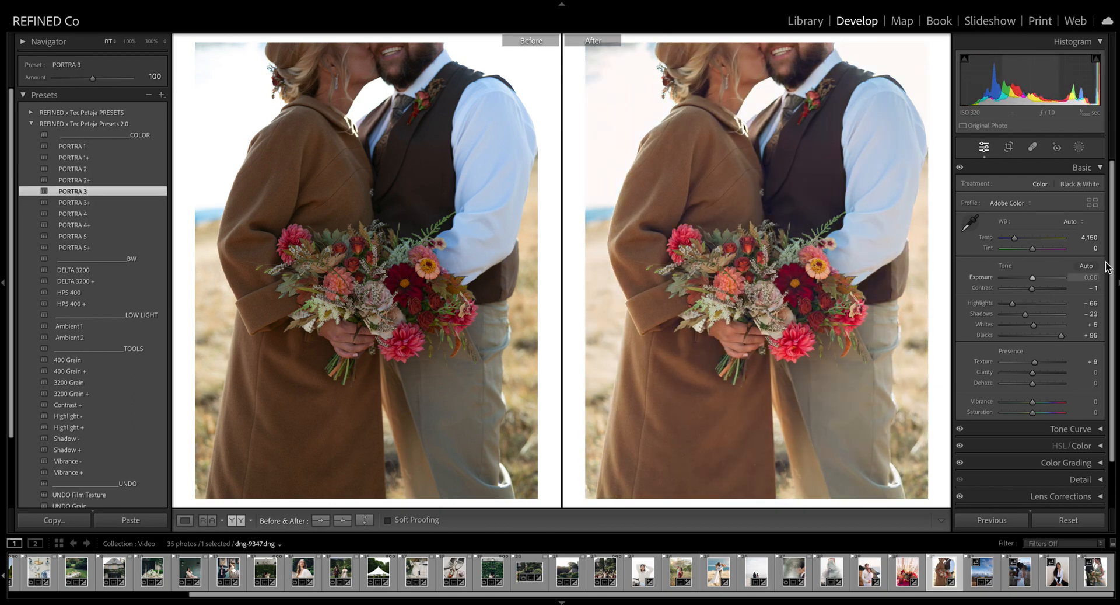
- Set the bouquet couple photo's exposure to +0.50 and temperature to 3,936, and add the Contrast + and Vibrance + presets
{"action": "left_click_drag", "start_coordinate": [1033, 278], "coordinate": [1036, 278]}
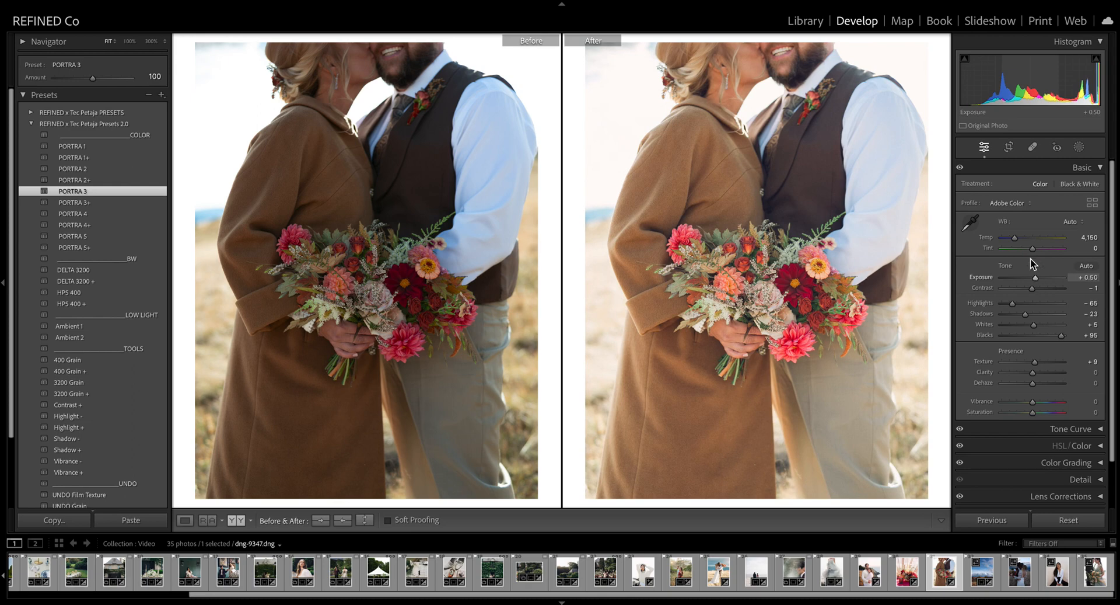
{"action": "left_click_drag", "start_coordinate": [1015, 237], "coordinate": [1015, 238]}
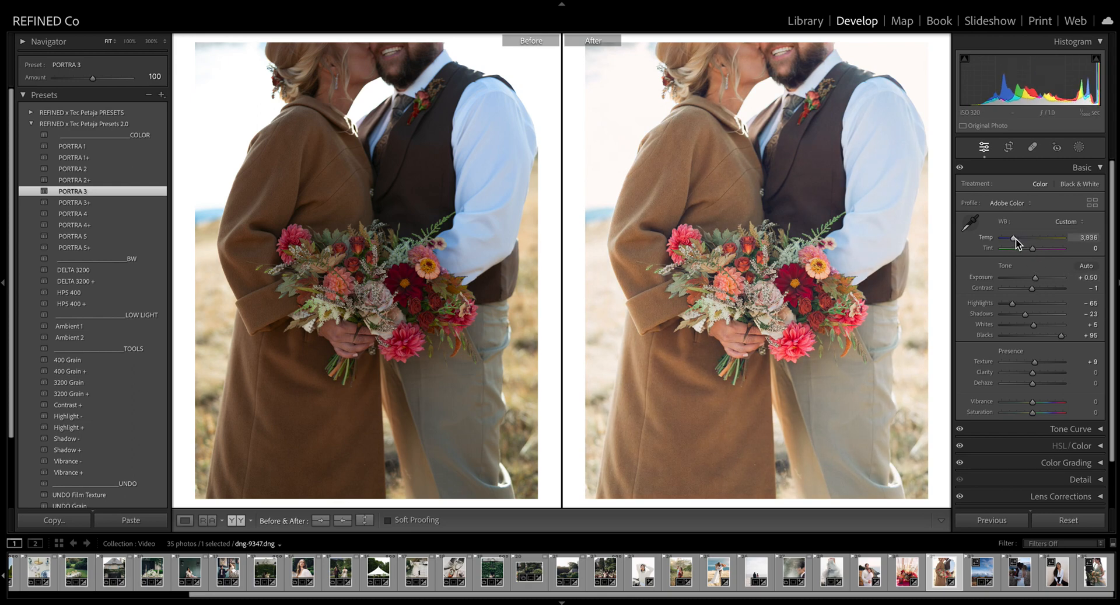
{"action": "left_click", "coordinate": [79, 404]}
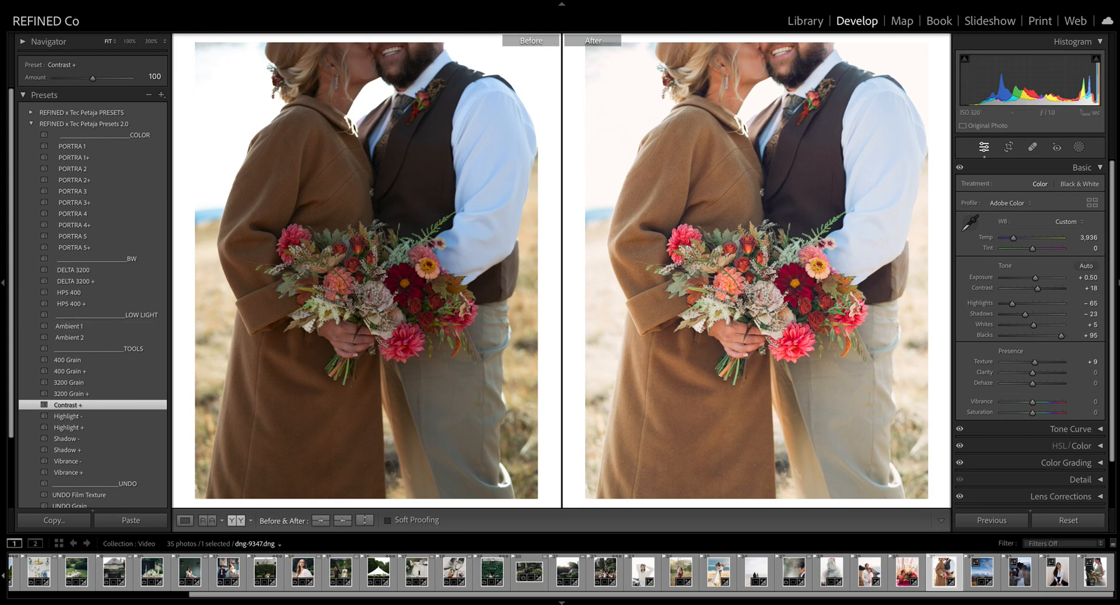
{"action": "left_click", "coordinate": [80, 474]}
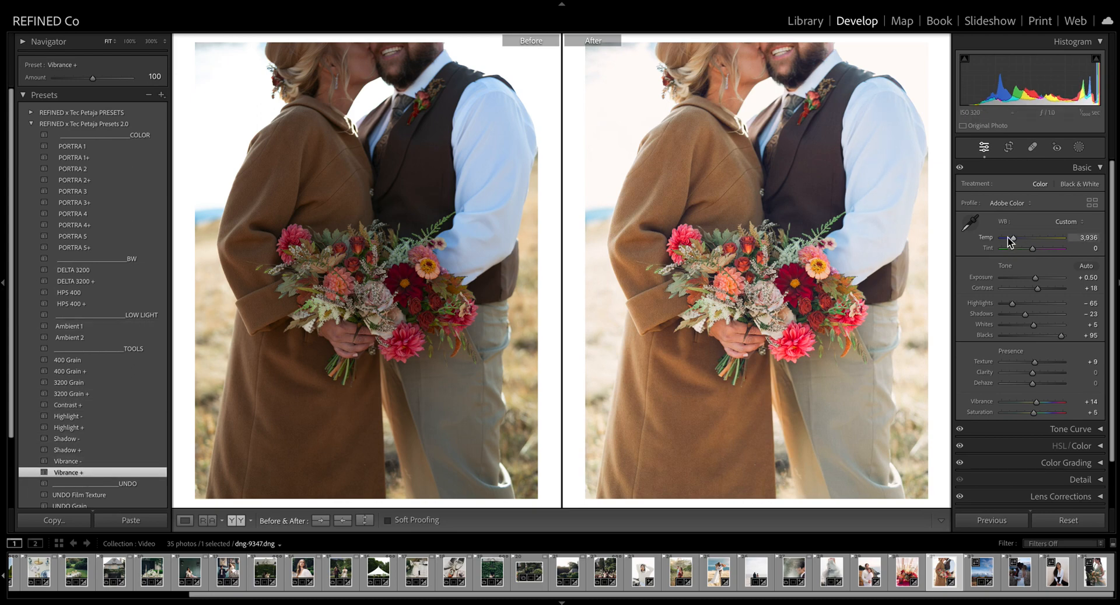
- Move to the field landscape with benches under a cloudy sky, compare the PORTRA 1 through PORTRA 5 looks and apply PORTRA 2
{"action": "key", "text": "Right"}
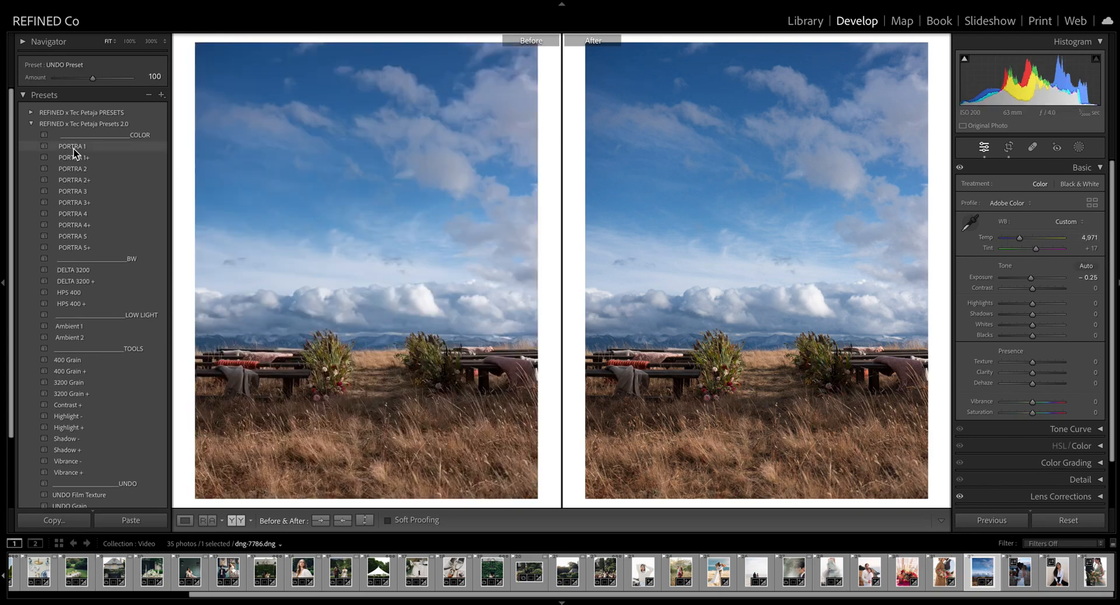
{"action": "left_click", "coordinate": [74, 147]}
{"action": "left_click", "coordinate": [74, 169]}
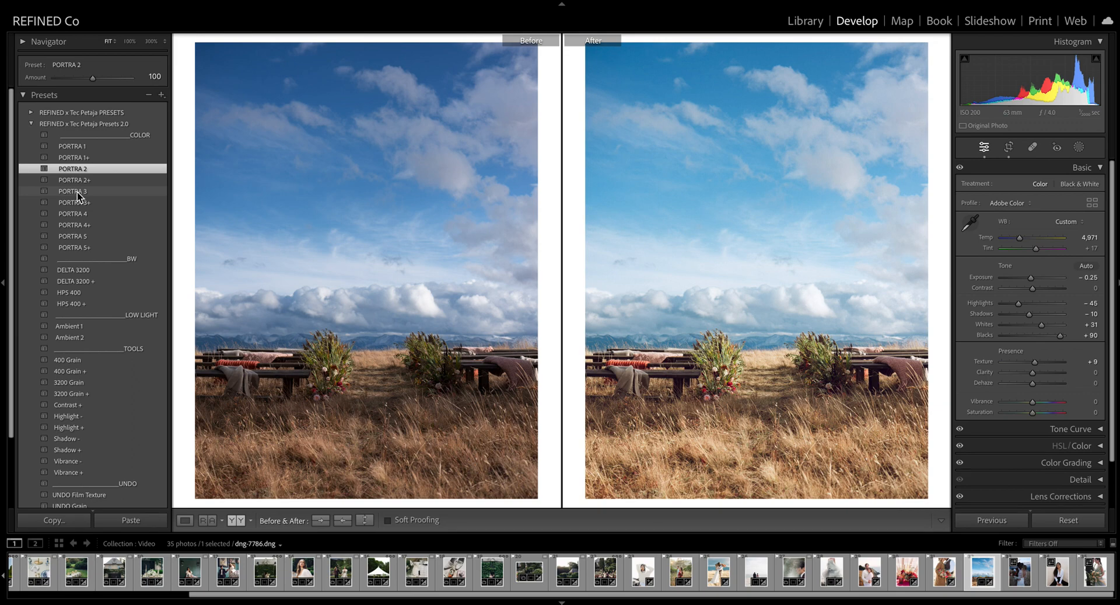
{"action": "left_click", "coordinate": [77, 191]}
{"action": "left_click", "coordinate": [86, 215]}
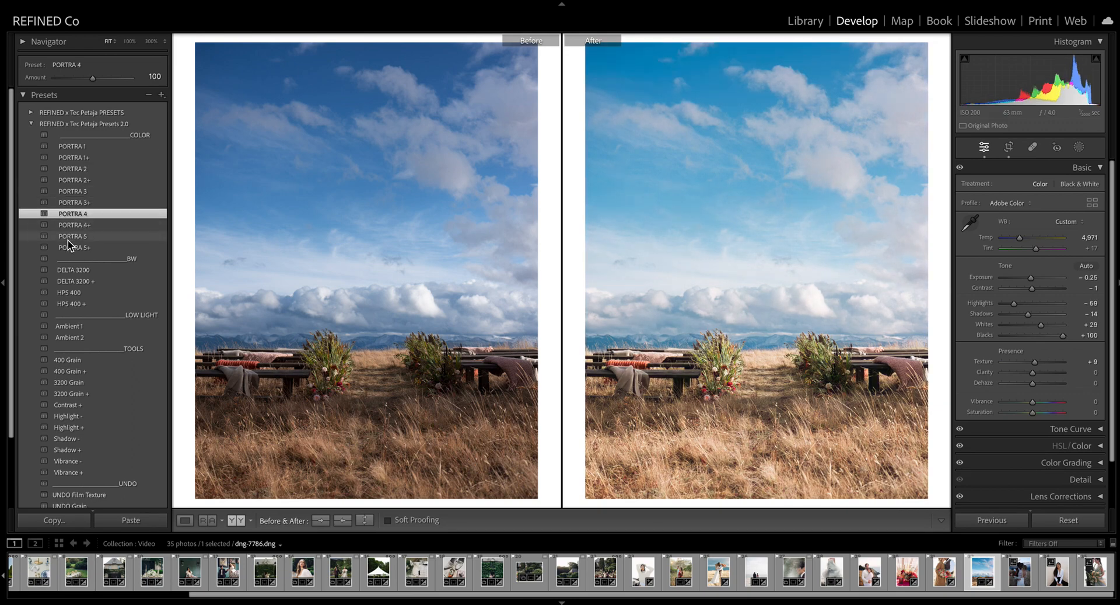
{"action": "left_click", "coordinate": [79, 238]}
{"action": "left_click", "coordinate": [76, 169]}
{"action": "left_click", "coordinate": [75, 180]}
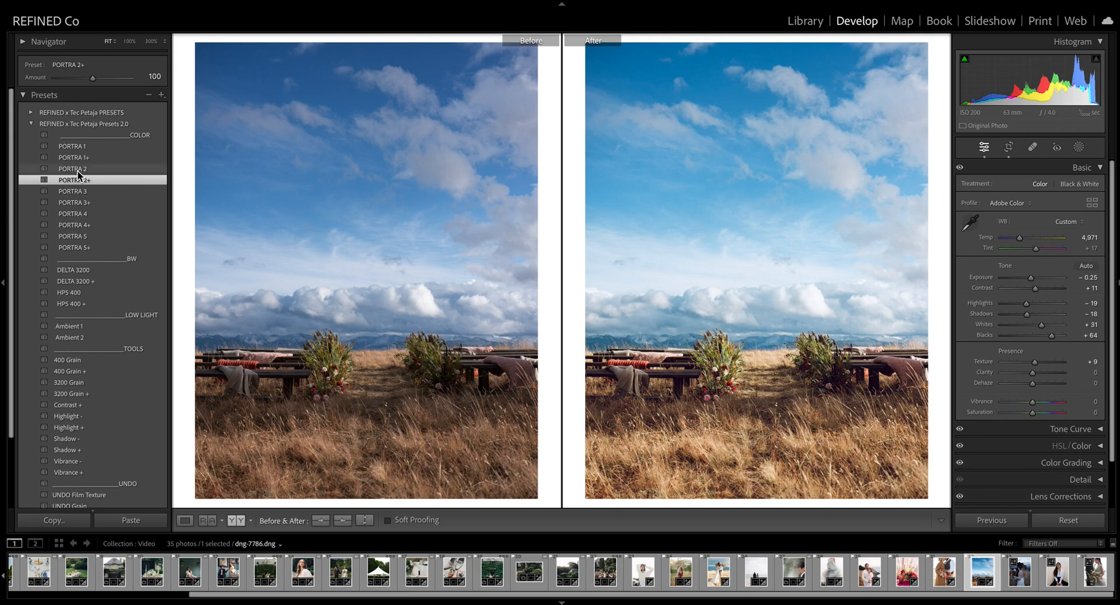
{"action": "left_click", "coordinate": [77, 170]}
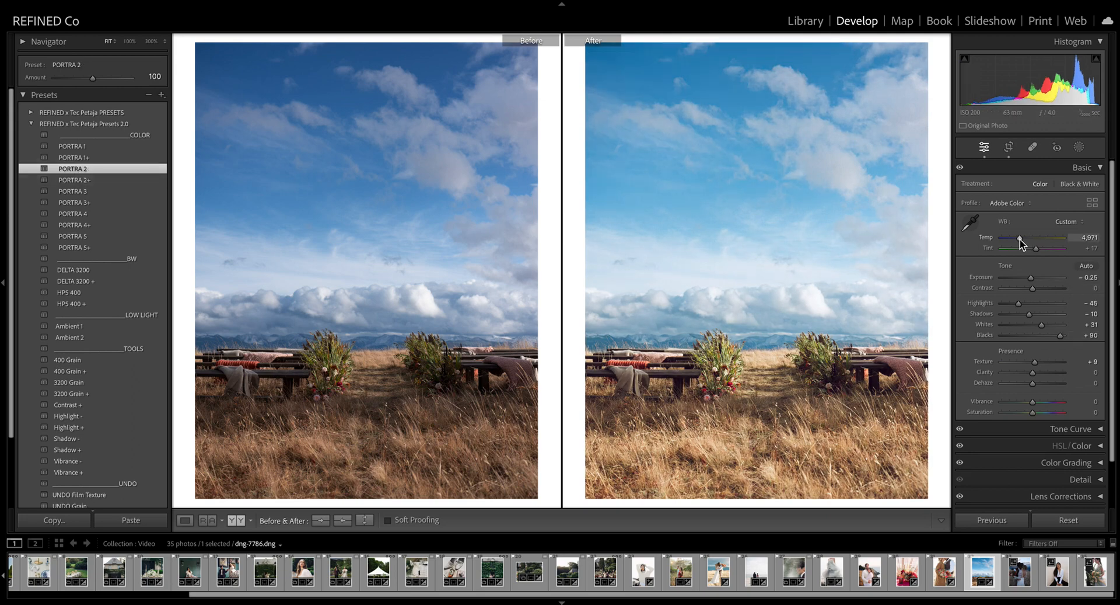
- Set the field landscape's temperature to 5,193 and exposure to -0.20, and inspect the benches, flowers and clouds at 100%
{"action": "left_click_drag", "start_coordinate": [1021, 238], "coordinate": [1022, 238]}
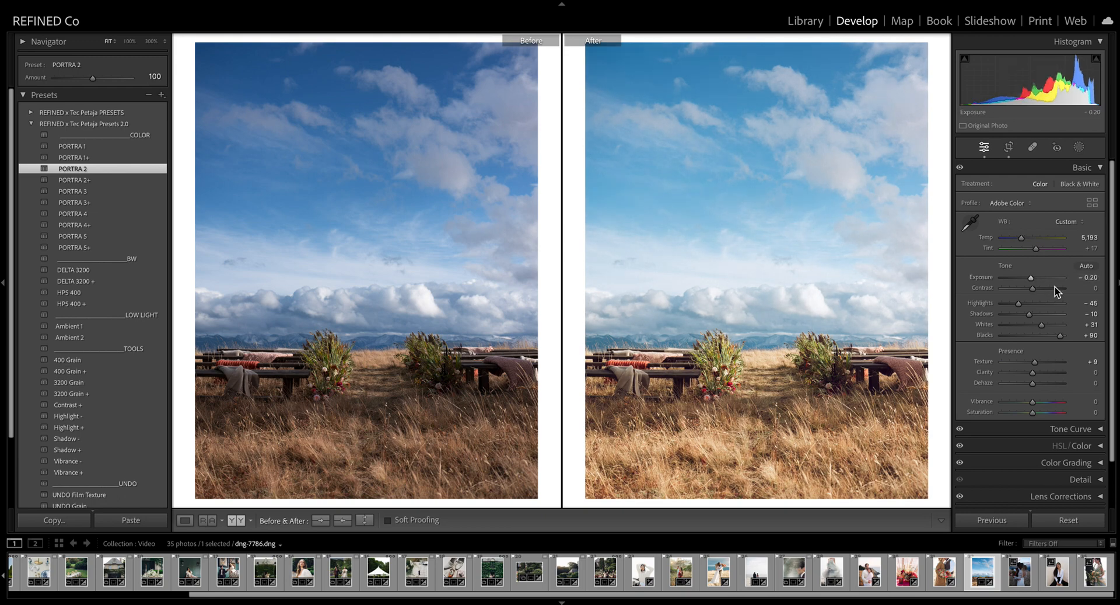
{"action": "left_click", "coordinate": [766, 411]}
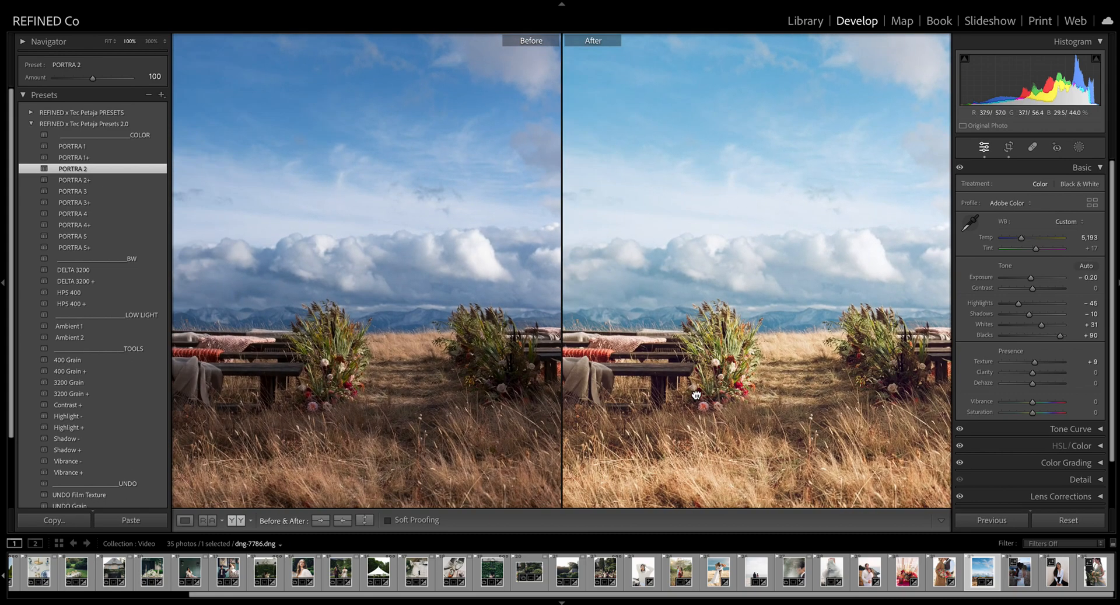
{"action": "left_click_drag", "start_coordinate": [696, 395], "coordinate": [863, 345]}
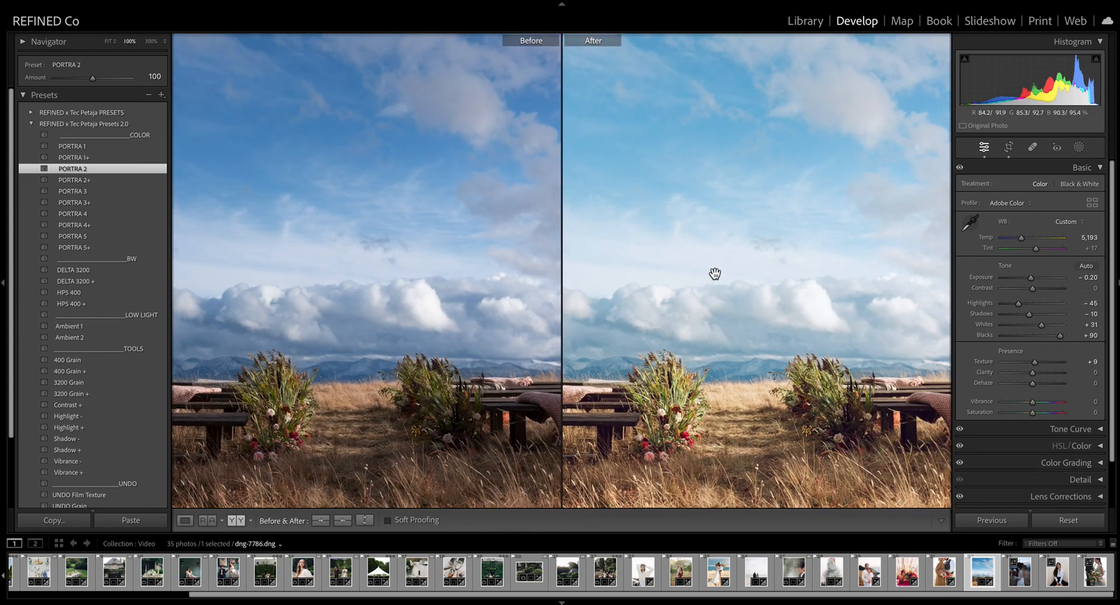
{"action": "left_click", "coordinate": [799, 368]}
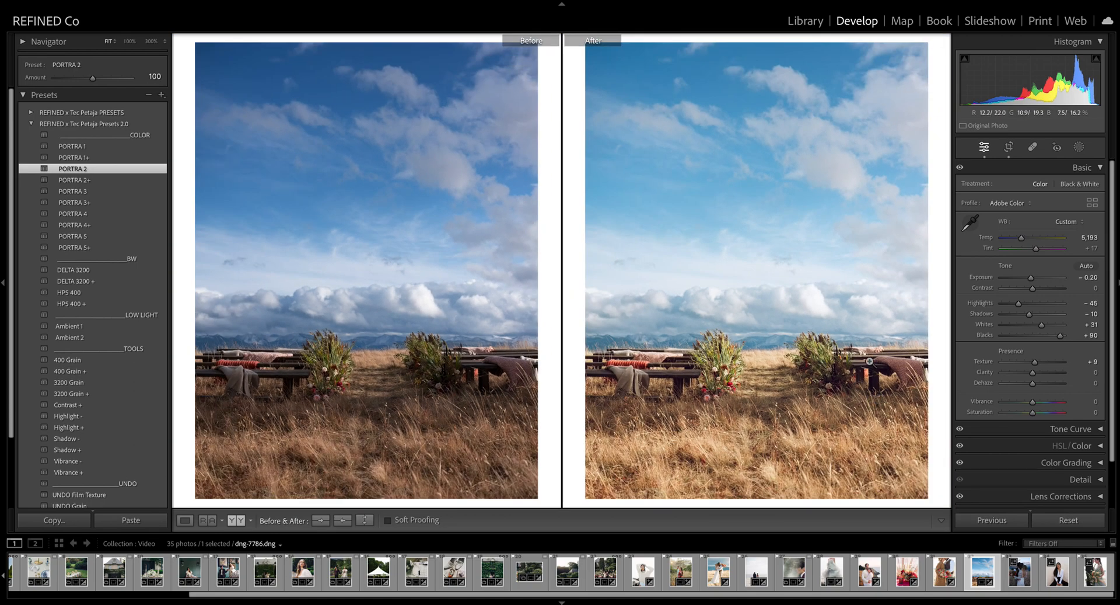
- Move to the photo of the couple with the black cowboy hat, set white balance to Auto, apply PORTRA 1 and set exposure to +0.60
{"action": "key", "text": "Right"}
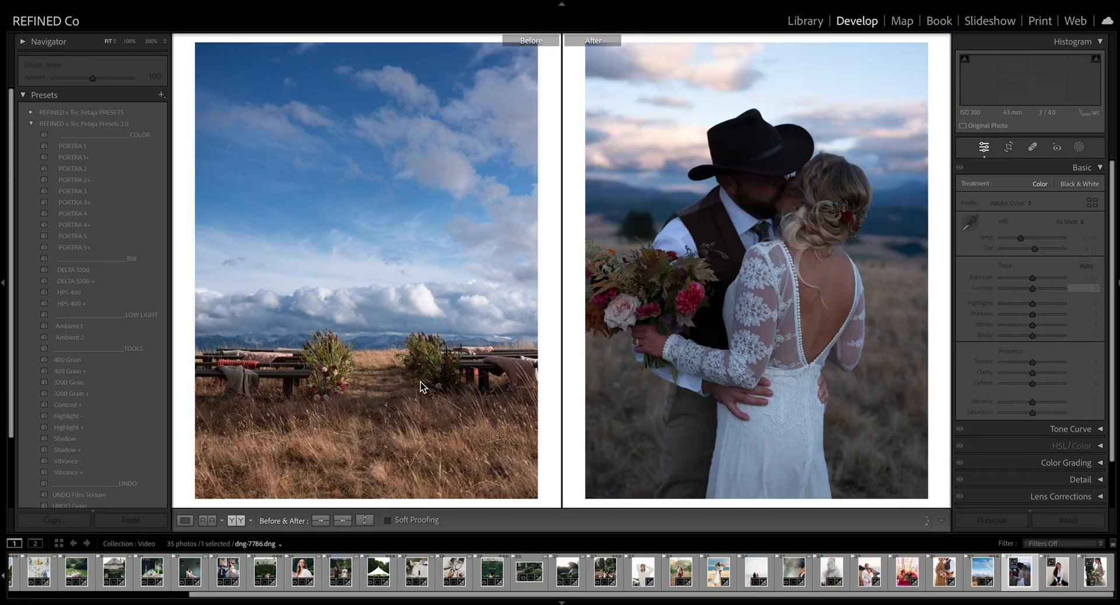
{"action": "left_click", "coordinate": [1070, 222]}
{"action": "left_click", "coordinate": [1073, 234]}
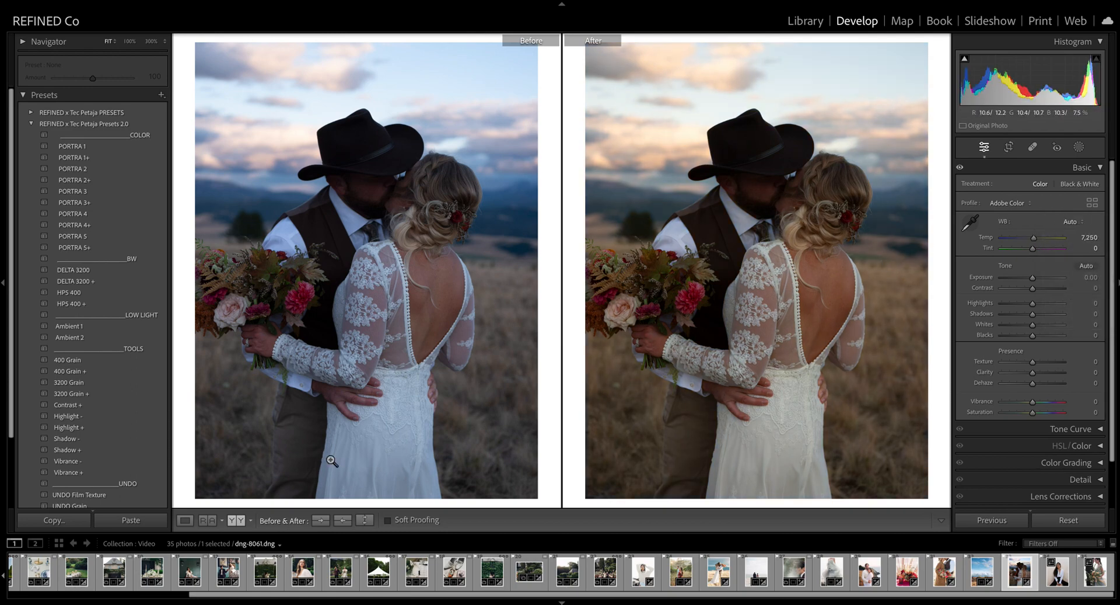
{"action": "left_click", "coordinate": [71, 146]}
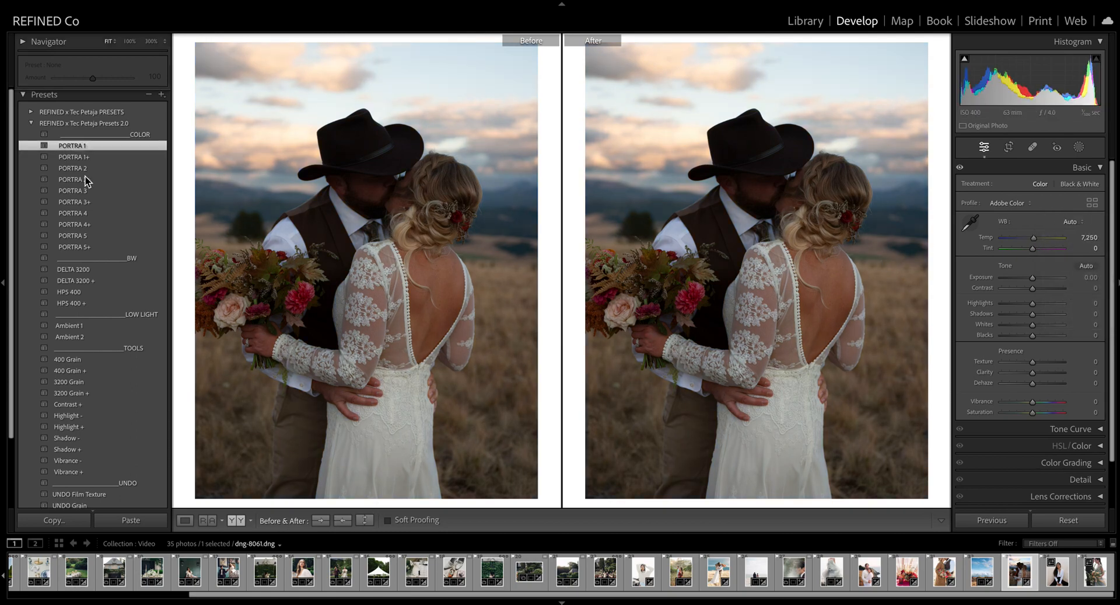
{"action": "left_click_drag", "start_coordinate": [1033, 278], "coordinate": [1036, 279]}
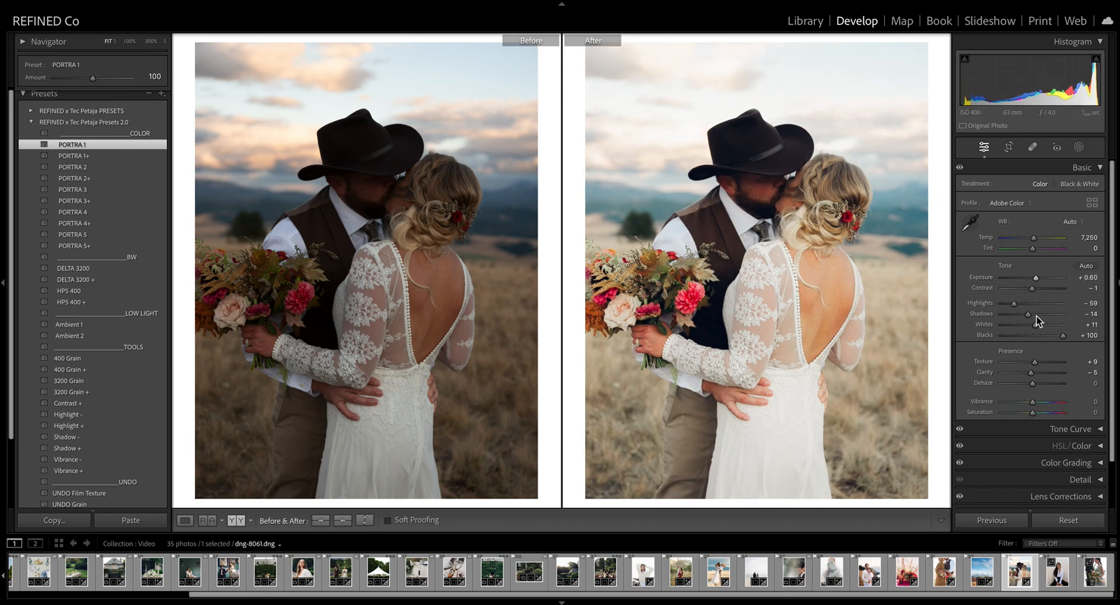
- Add the Shadow + preset to the cowboy hat couple, set shadows to +18, and try an exposure of +1.30 before undoing it
{"action": "scroll", "coordinate": [73, 409], "scroll_direction": "up", "scroll_amount": 1}
{"action": "left_click", "coordinate": [70, 450]}
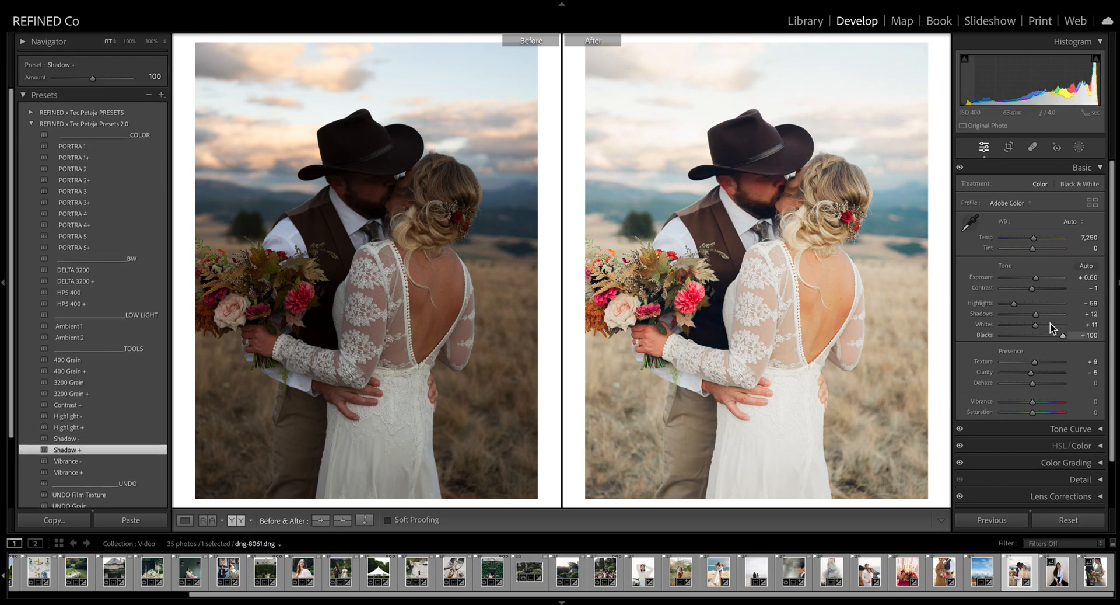
{"action": "left_click_drag", "start_coordinate": [1034, 319], "coordinate": [1036, 319]}
{"action": "left_click_drag", "start_coordinate": [1036, 278], "coordinate": [1041, 278]}
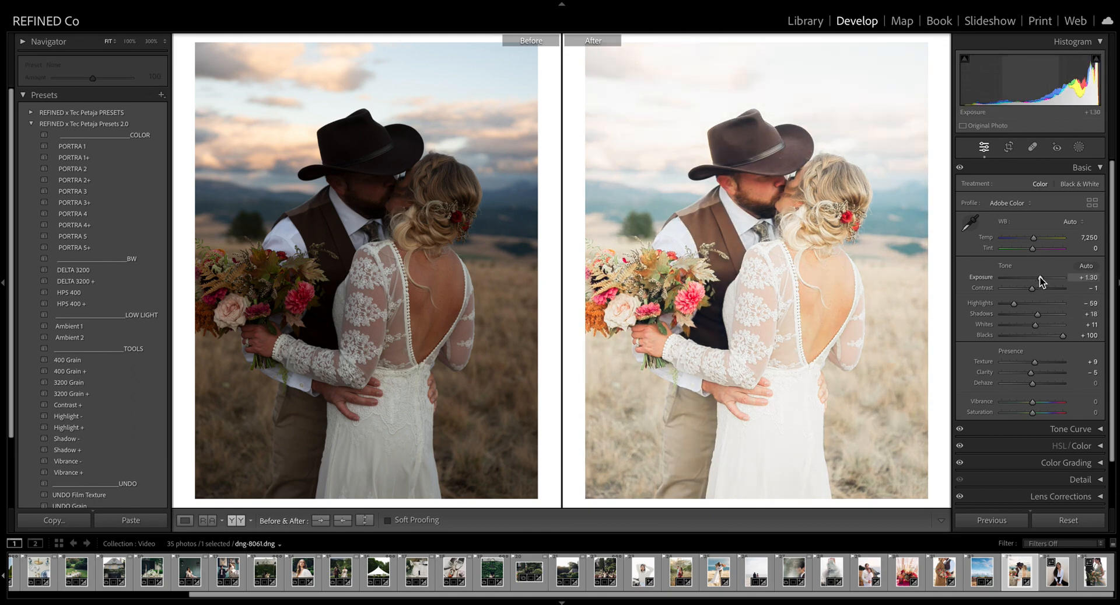
{"action": "key", "text": "ctrl+z"}
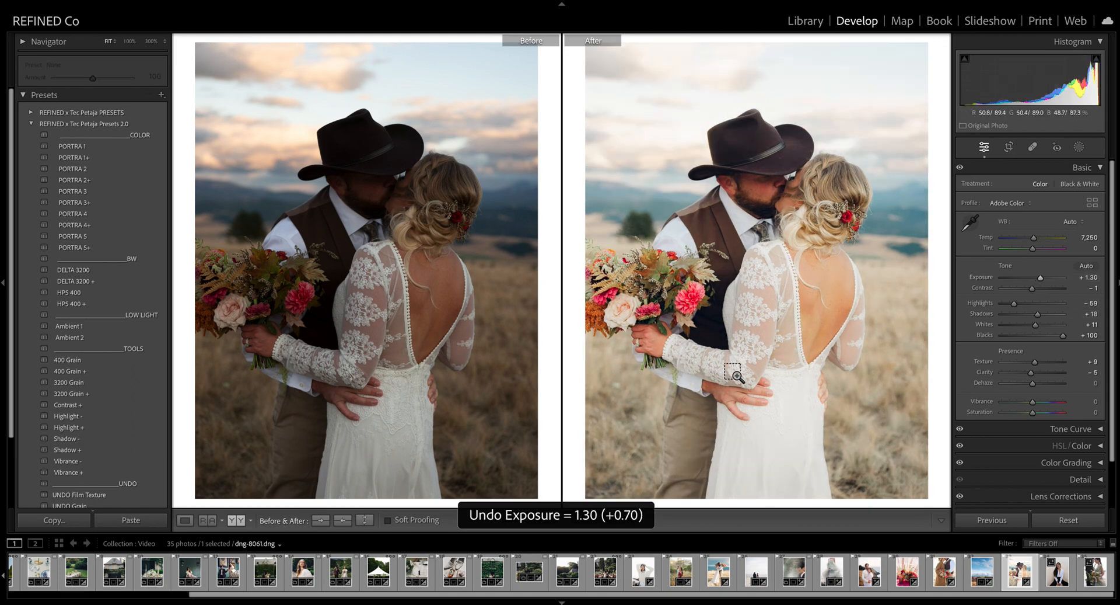
- Add a radial gradient mask over the groom's face below the hat and set its shadows to 12
{"action": "left_click", "coordinate": [1080, 147]}
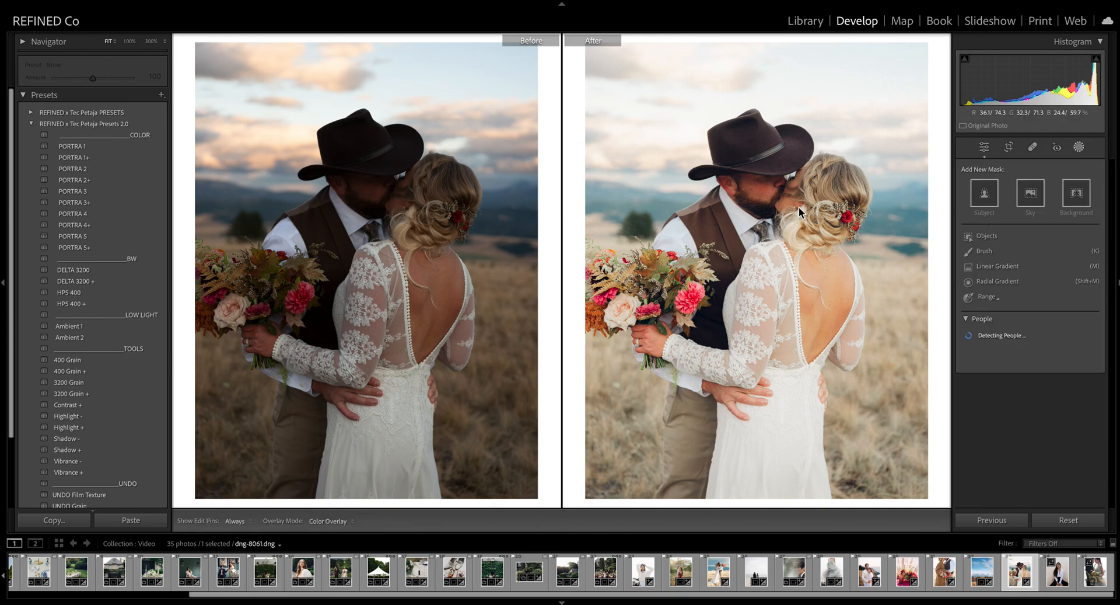
{"action": "left_click", "coordinate": [989, 281]}
{"action": "left_click_drag", "start_coordinate": [749, 213], "coordinate": [804, 234]}
{"action": "left_click_drag", "start_coordinate": [771, 221], "coordinate": [777, 212]}
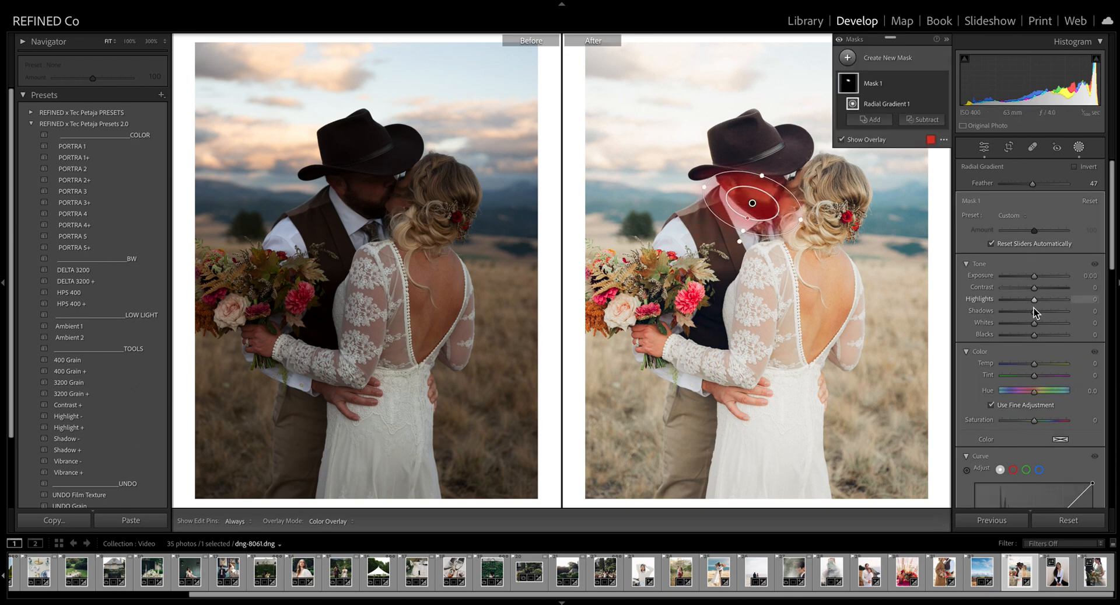
{"action": "left_click_drag", "start_coordinate": [1034, 310], "coordinate": [1039, 312]}
{"action": "left_click_drag", "start_coordinate": [763, 175], "coordinate": [769, 175]}
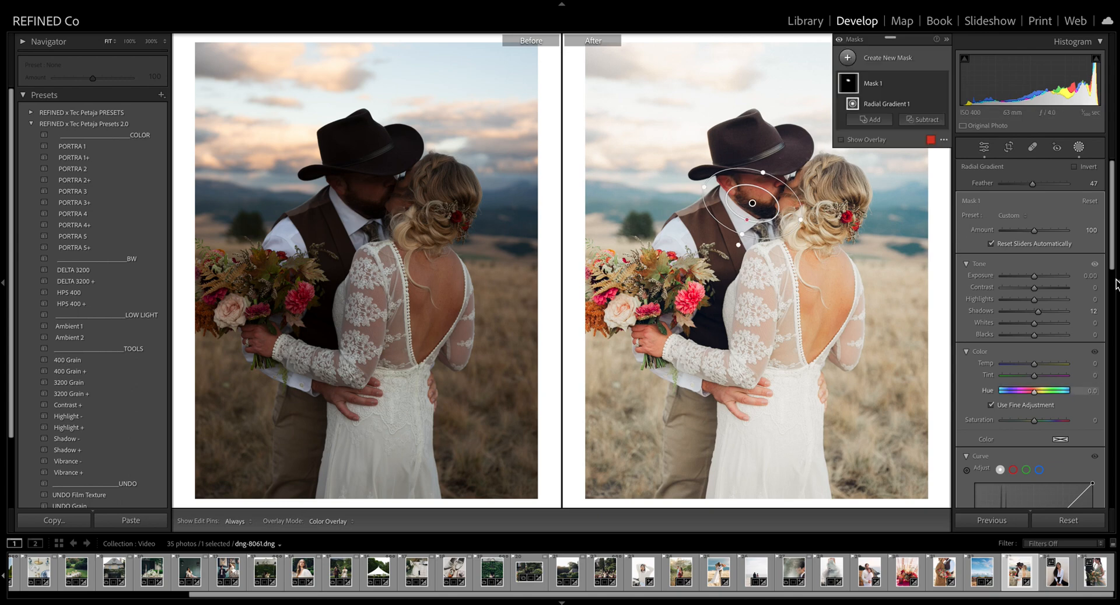
{"action": "left_click", "coordinate": [1079, 146]}
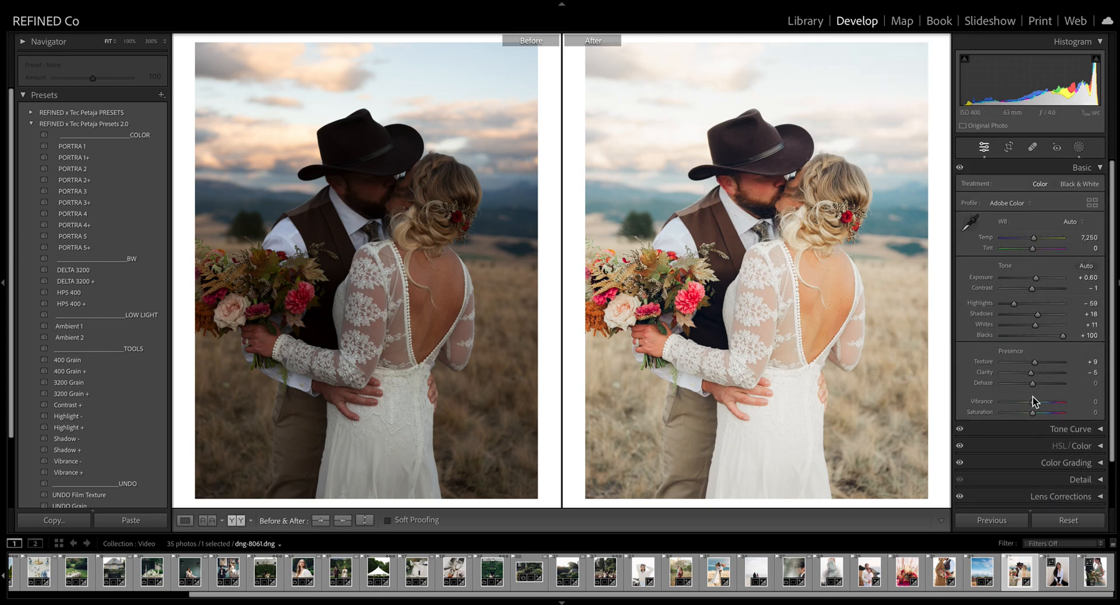
{"action": "left_click_drag", "start_coordinate": [1035, 237], "coordinate": [1035, 237]}
- Move to the portrait of the woman in a white shirt, compare the PORTRA 1 through PORTRA 5 looks and apply PORTRA 5
{"action": "key", "text": "Right"}
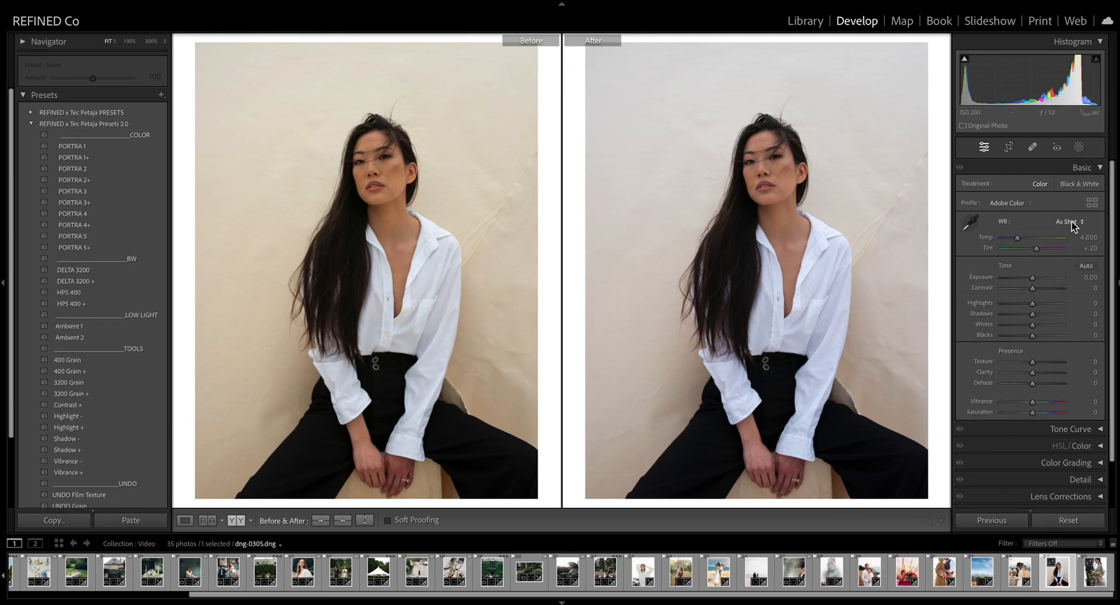
{"action": "left_click", "coordinate": [81, 150]}
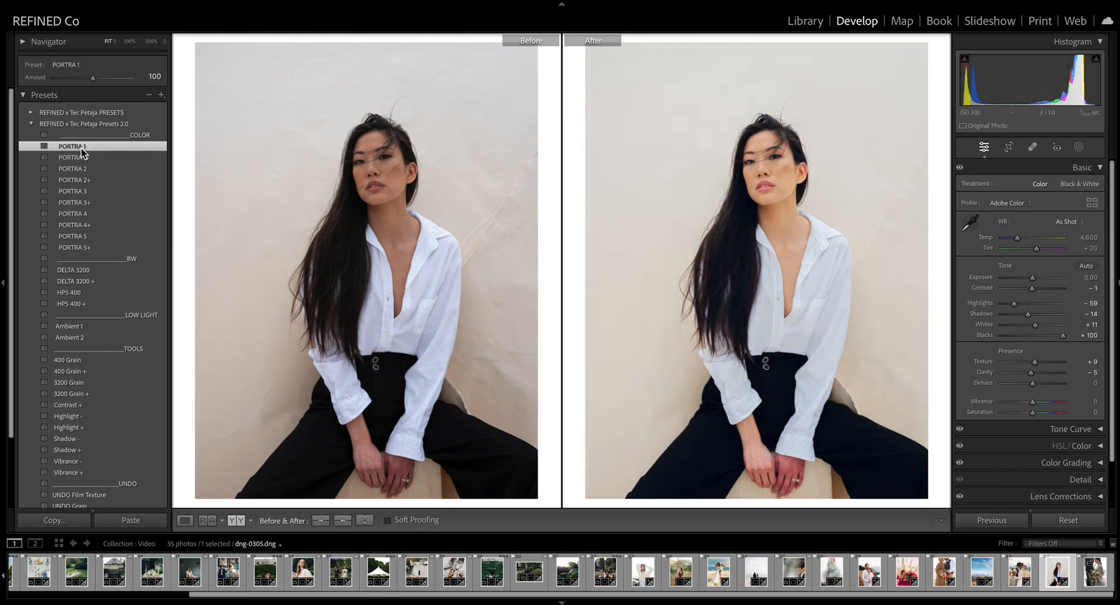
{"action": "left_click", "coordinate": [81, 170]}
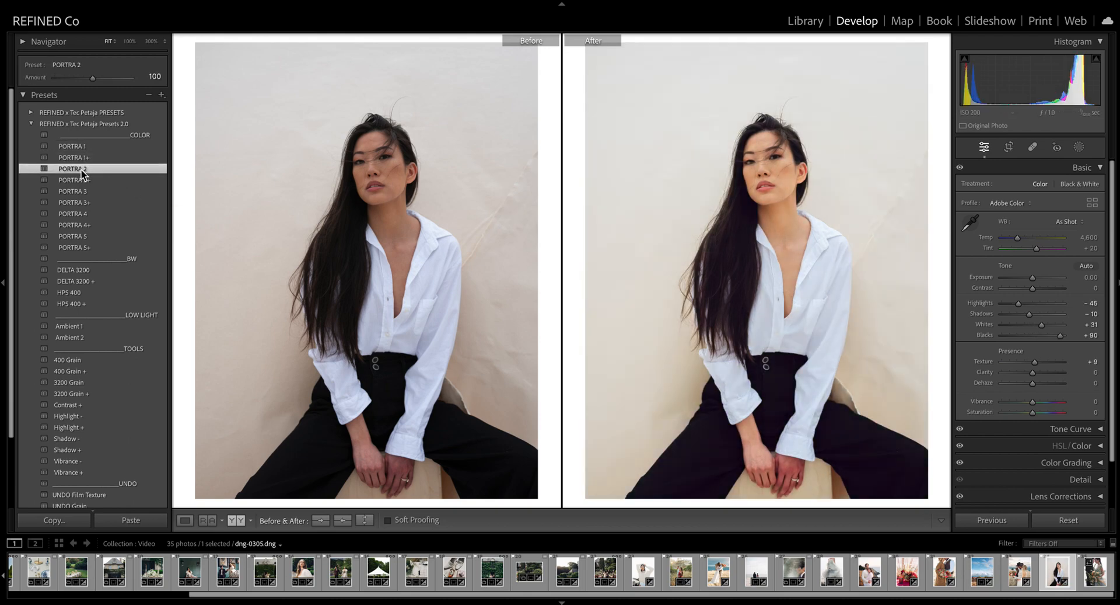
{"action": "left_click", "coordinate": [84, 192]}
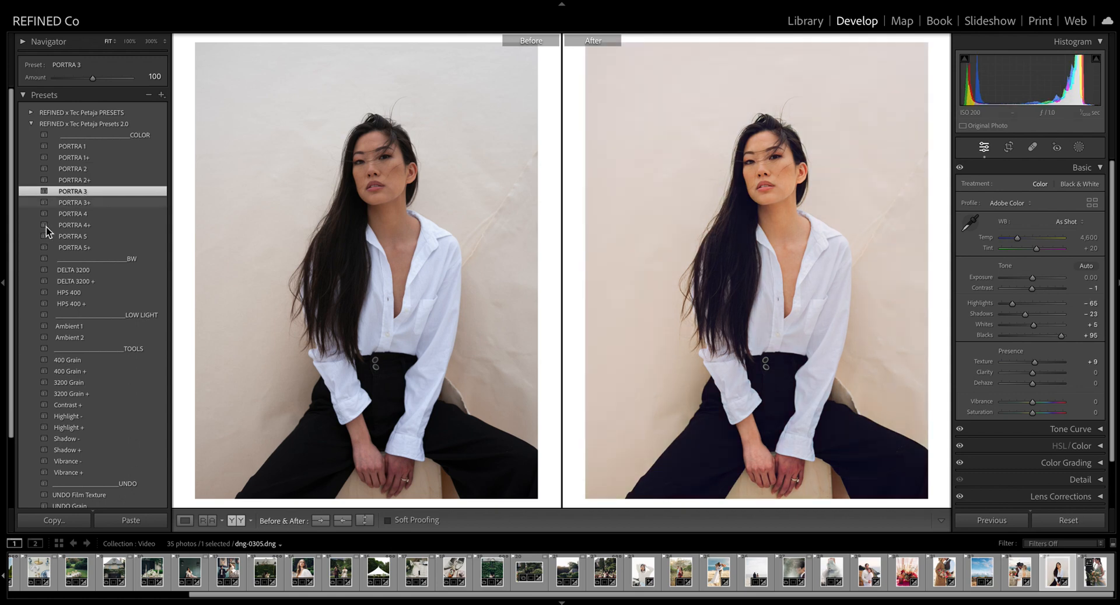
{"action": "left_click", "coordinate": [86, 215]}
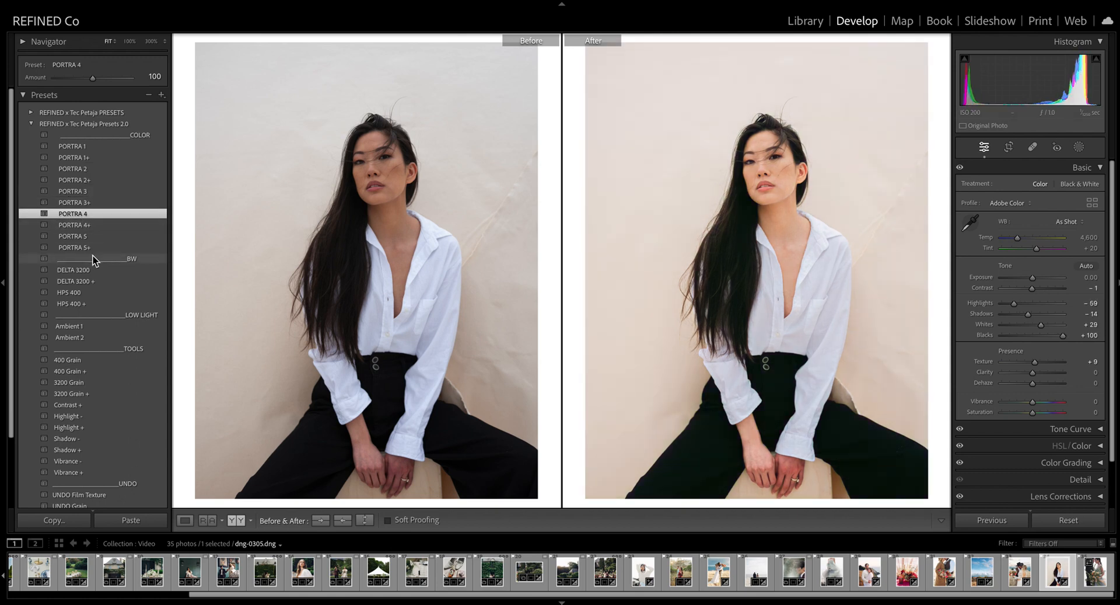
{"action": "left_click", "coordinate": [88, 244]}
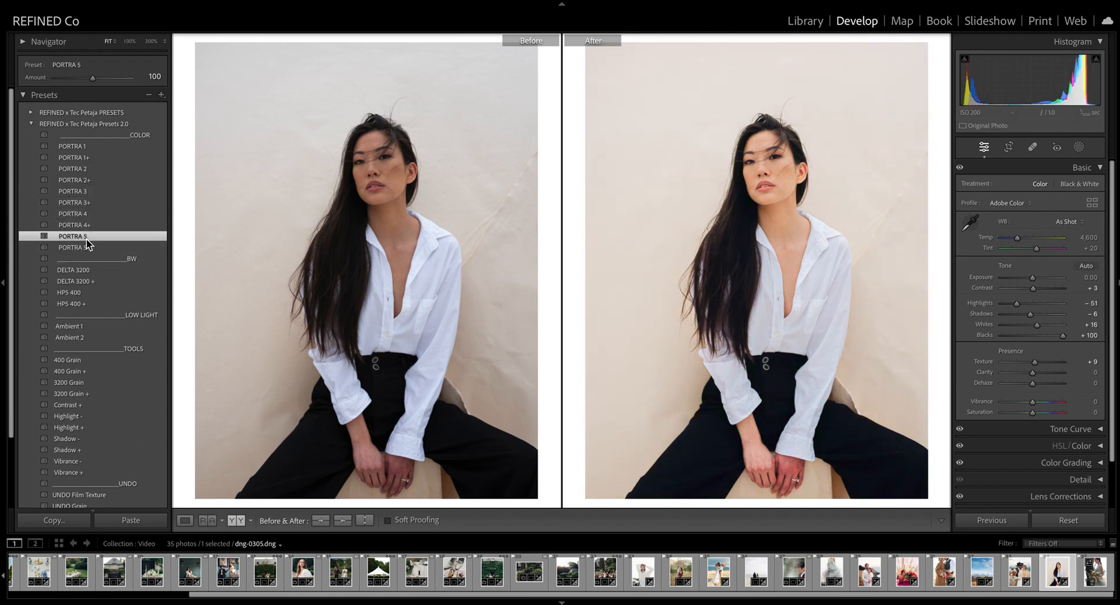
- Set the white-shirt portrait's exposure to +0.20, temperature to 4,426, tint to +19 and shadows to +5, inspecting face, hair and shirt at 100%
{"action": "left_click_drag", "start_coordinate": [1035, 278], "coordinate": [1037, 277]}
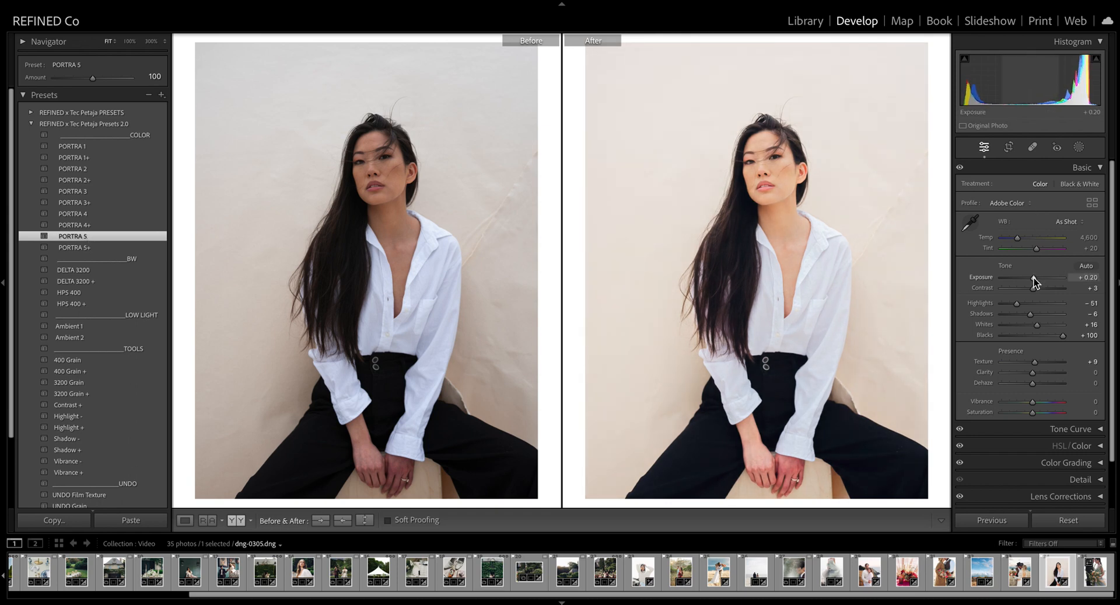
{"action": "left_click_drag", "start_coordinate": [1018, 238], "coordinate": [1037, 249]}
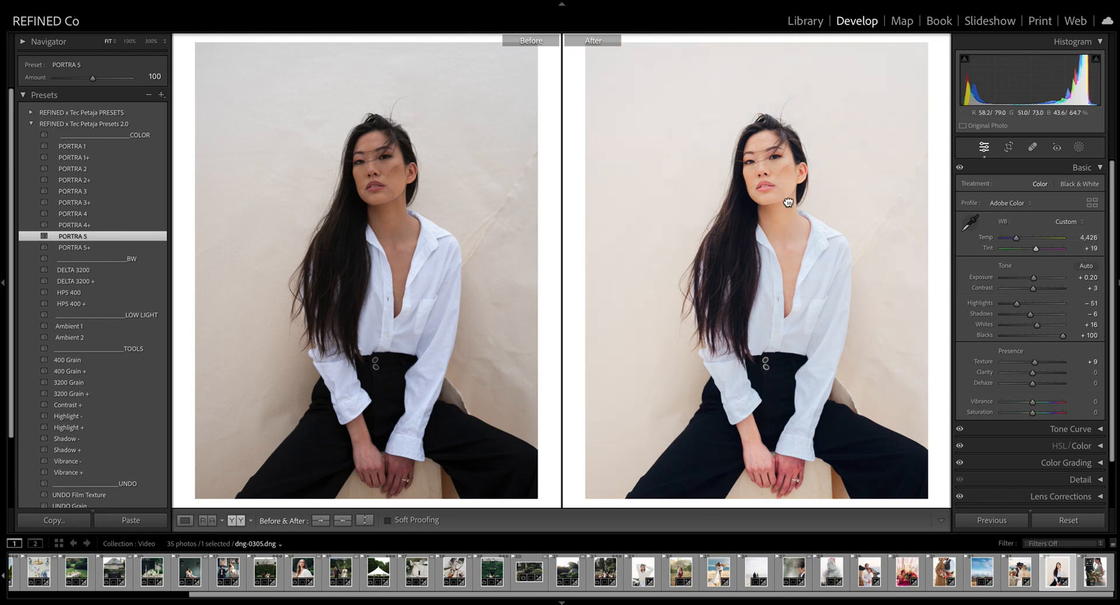
{"action": "left_click", "coordinate": [791, 204]}
{"action": "left_click_drag", "start_coordinate": [760, 163], "coordinate": [780, 318]}
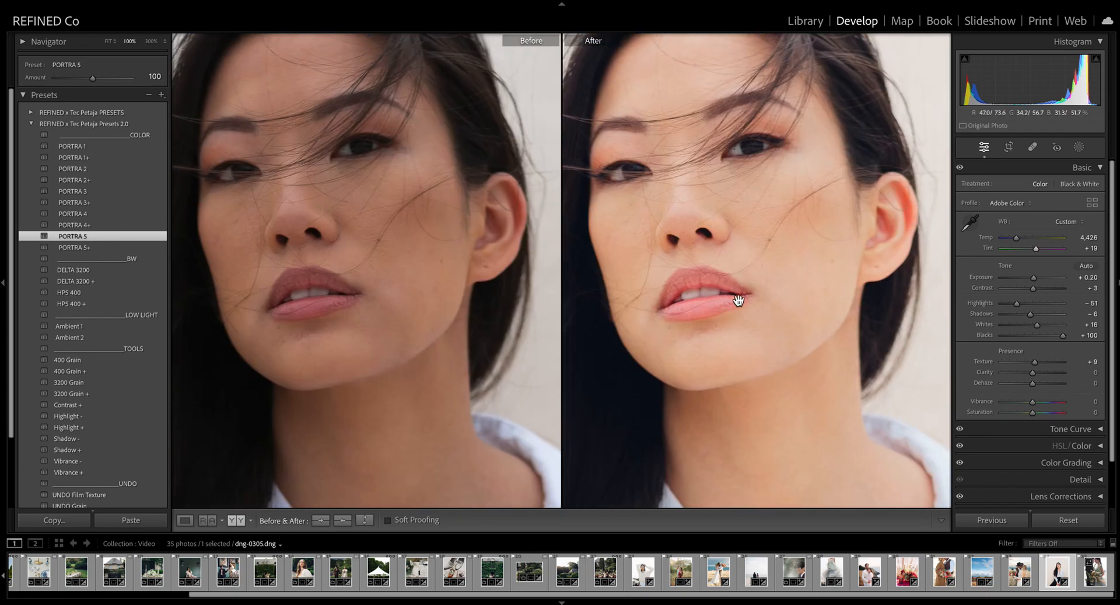
{"action": "scroll", "coordinate": [850, 325], "scroll_direction": "down", "scroll_amount": 5}
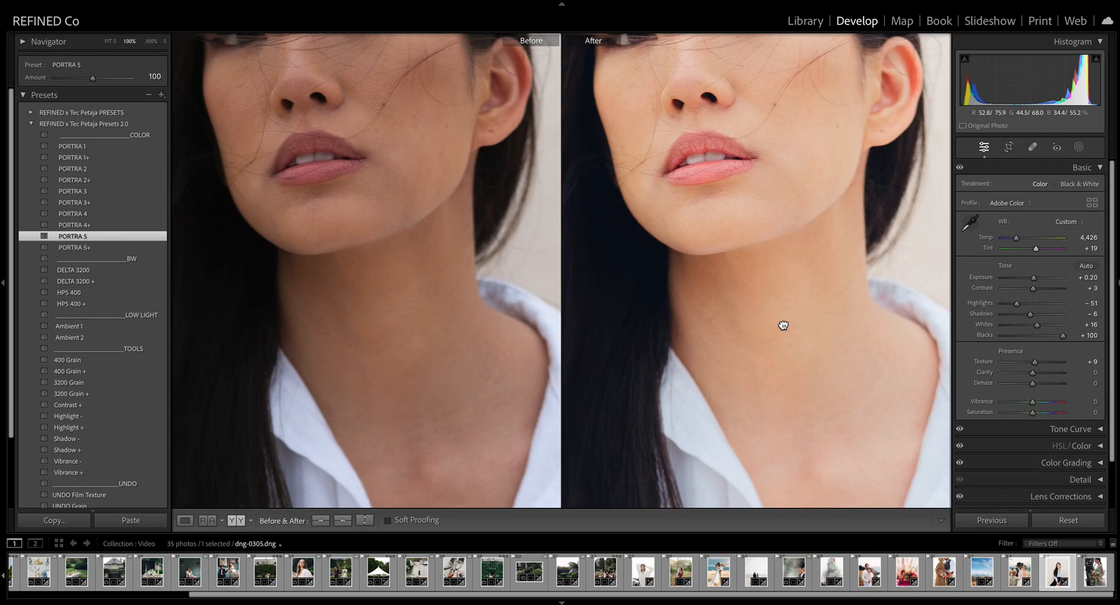
{"action": "left_click_drag", "start_coordinate": [784, 325], "coordinate": [864, 301]}
{"action": "scroll", "coordinate": [664, 277], "scroll_direction": "down", "scroll_amount": 6}
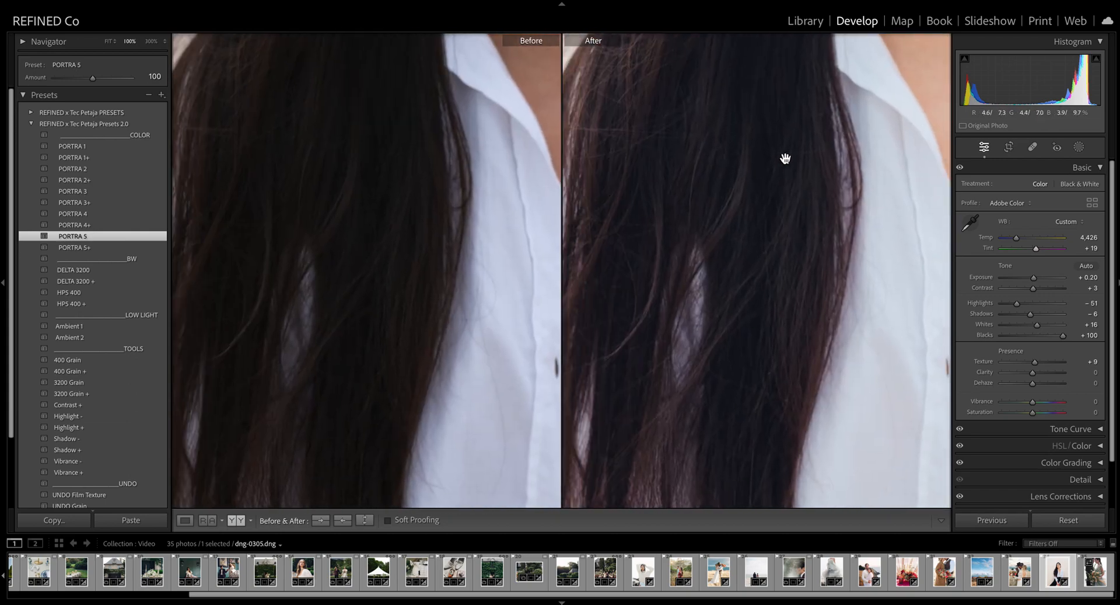
{"action": "left_click_drag", "start_coordinate": [785, 158], "coordinate": [661, 62]}
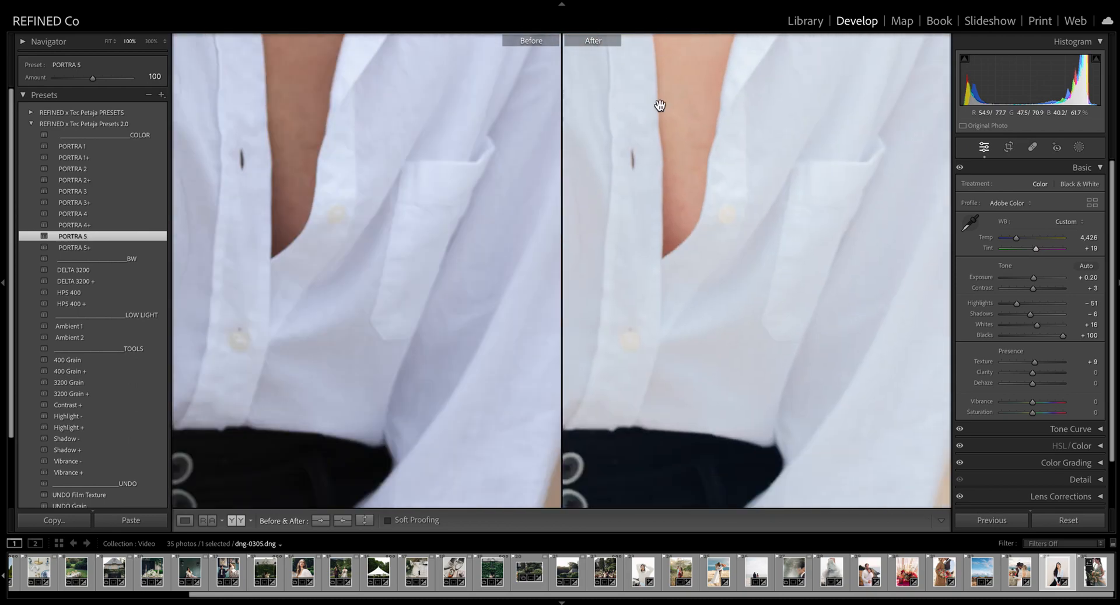
{"action": "scroll", "coordinate": [723, 124], "scroll_direction": "down", "scroll_amount": 7}
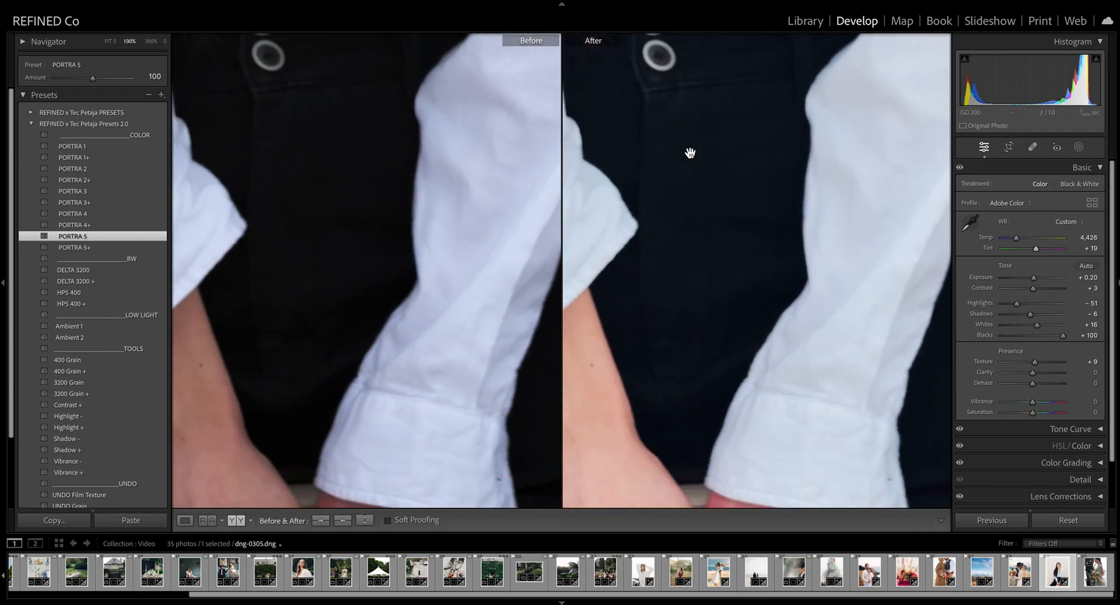
{"action": "left_click", "coordinate": [720, 204]}
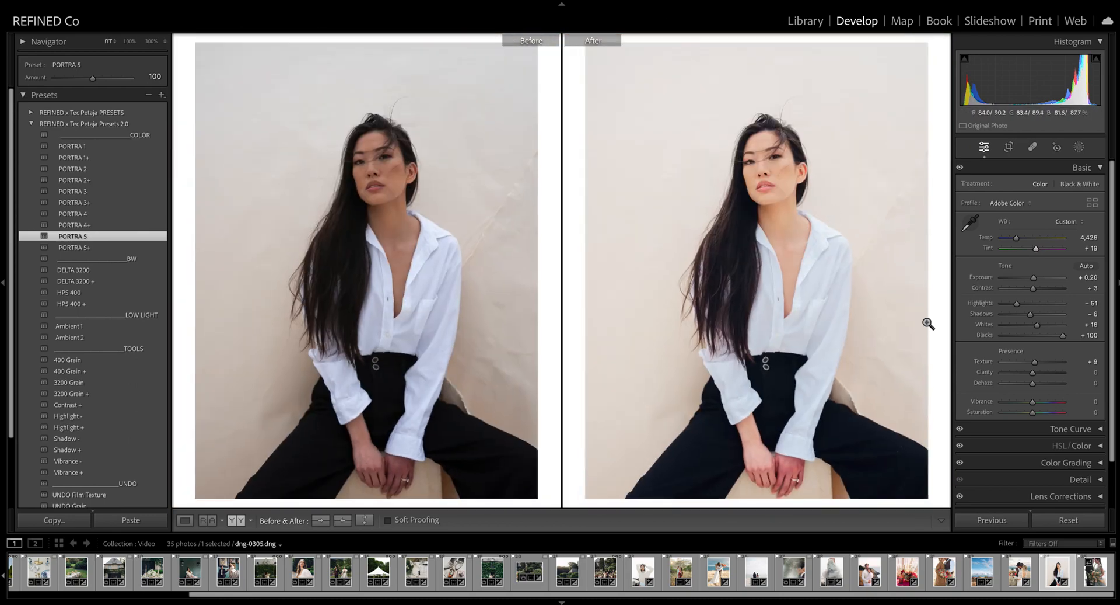
{"action": "scroll", "coordinate": [1031, 317], "scroll_direction": "down", "scroll_amount": 1}
{"action": "left_click_drag", "start_coordinate": [1031, 311], "coordinate": [1034, 320]}
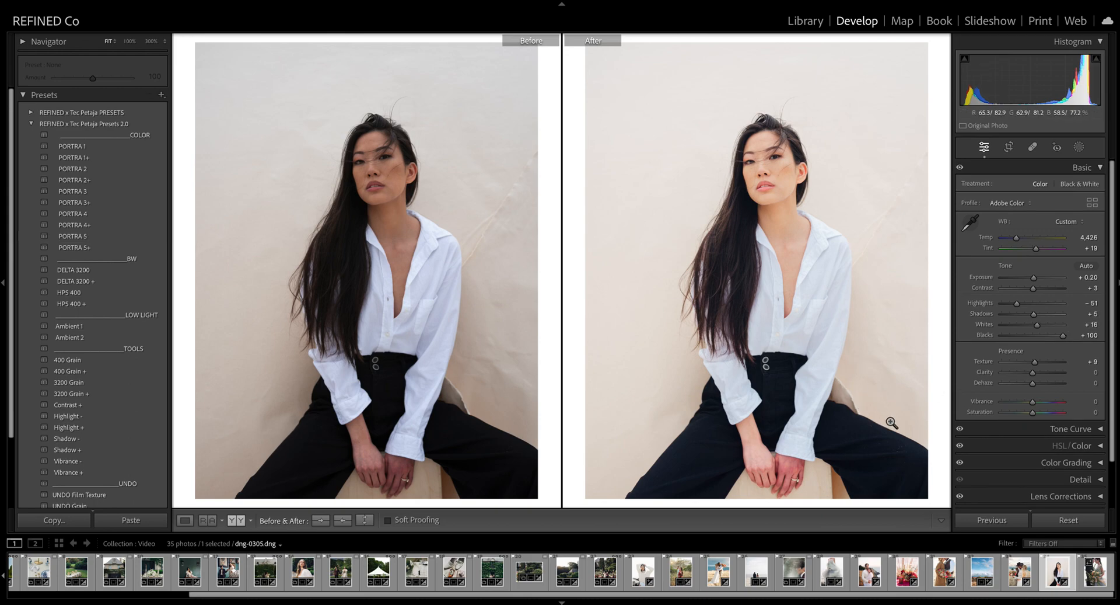
- Move to the photo of the couple behind the olive-branch bouquet and compare the PORTRA 1, 1+, 2+, 3+, 4+ and 5+ looks
{"action": "key", "text": "Right"}
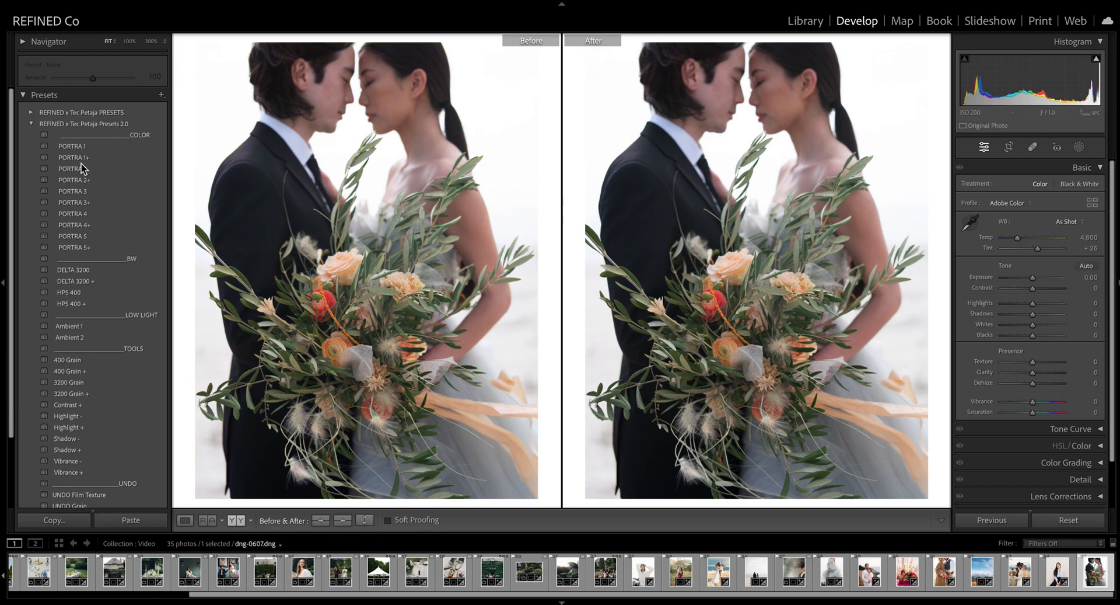
{"action": "left_click", "coordinate": [72, 148]}
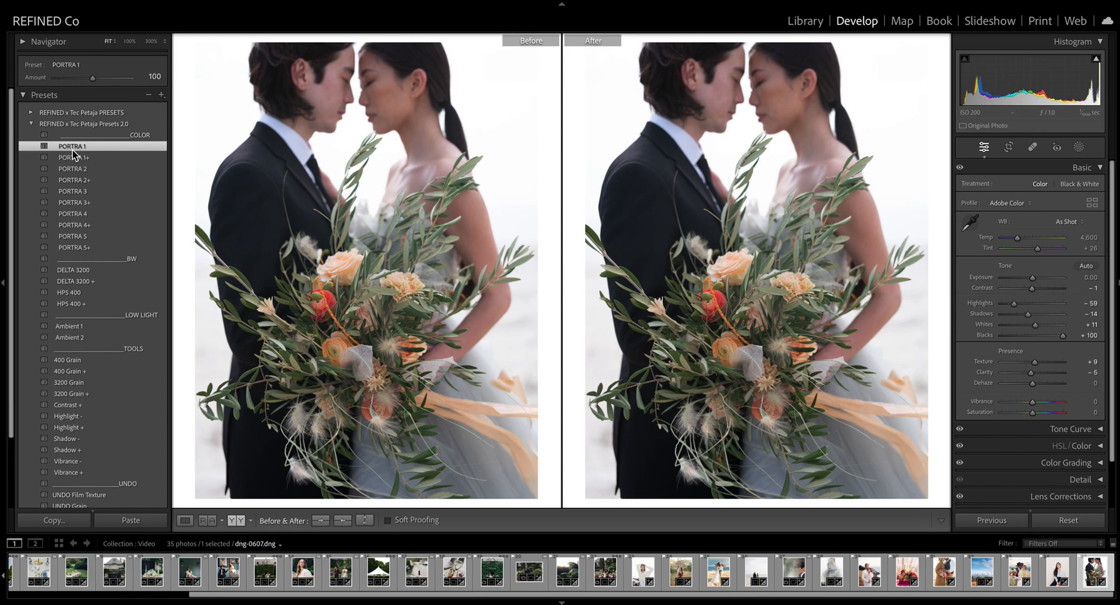
{"action": "left_click", "coordinate": [75, 158]}
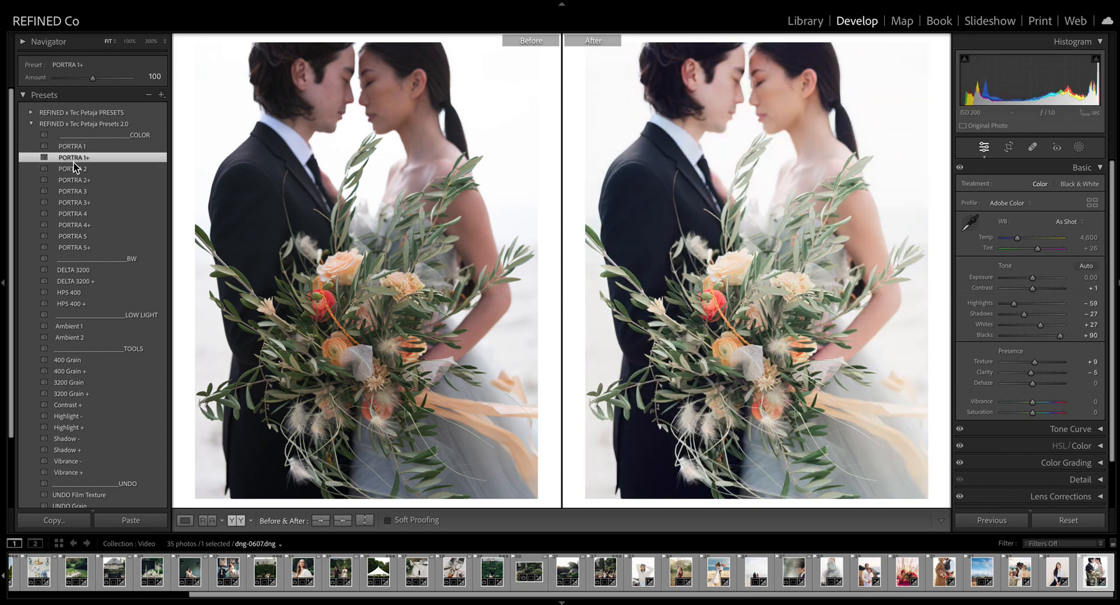
{"action": "left_click", "coordinate": [76, 181]}
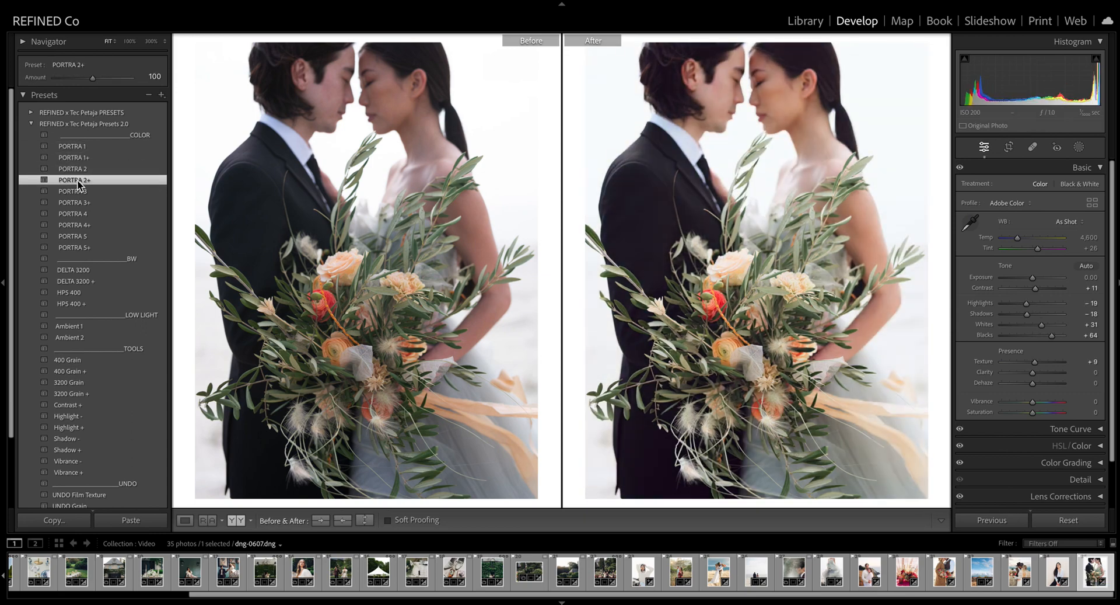
{"action": "left_click", "coordinate": [81, 205]}
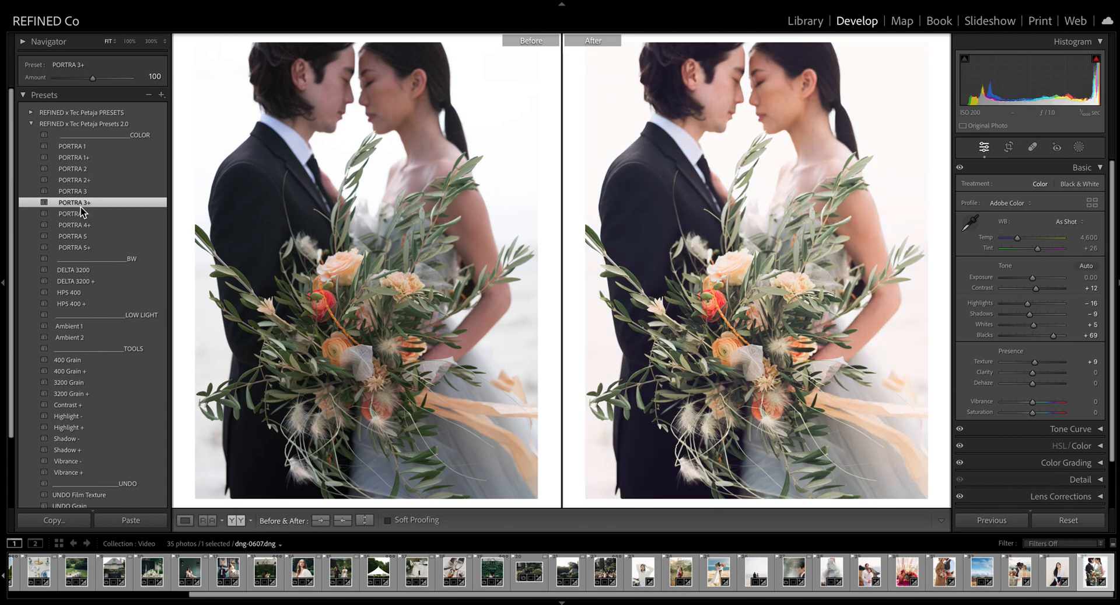
{"action": "left_click", "coordinate": [76, 226]}
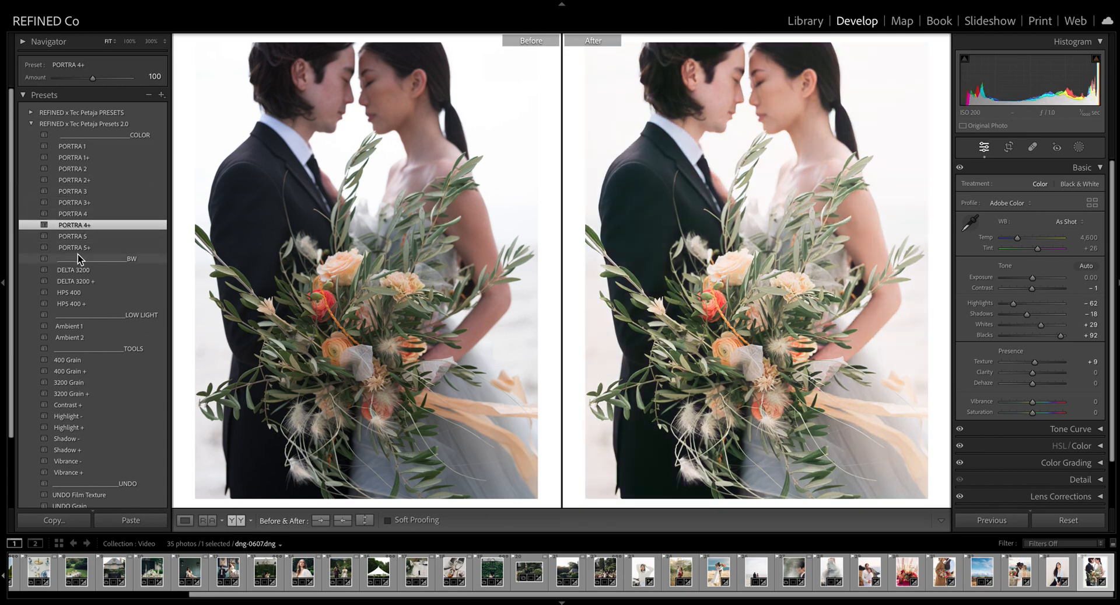
{"action": "left_click", "coordinate": [80, 248]}
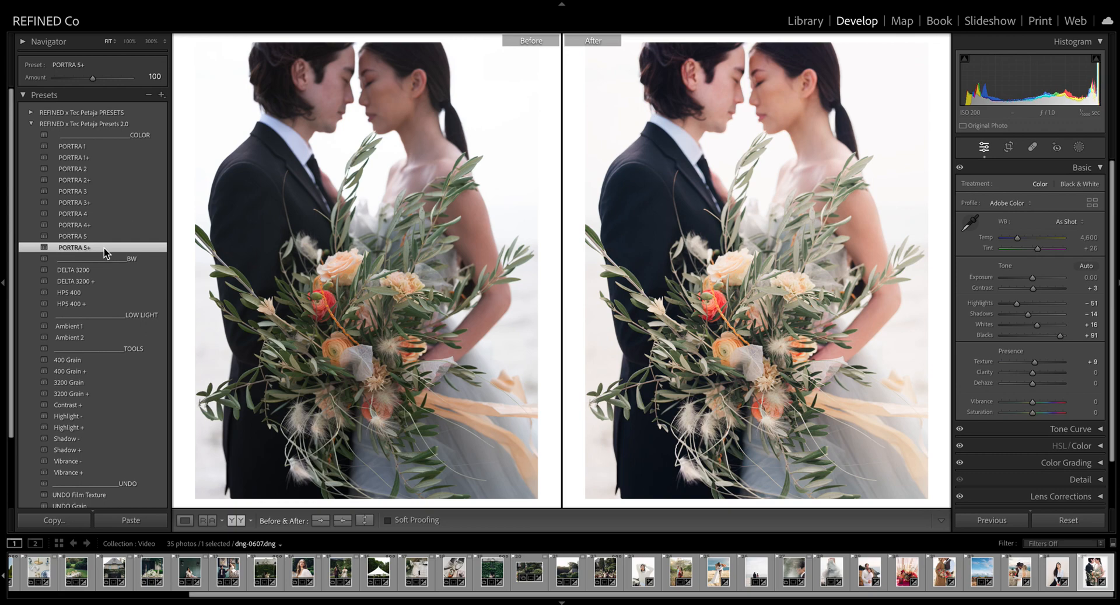
- Apply PORTRA 2+ to the olive-branch bouquet couple and set exposure to +0.25 and temperature to 4,771
{"action": "left_click", "coordinate": [81, 180]}
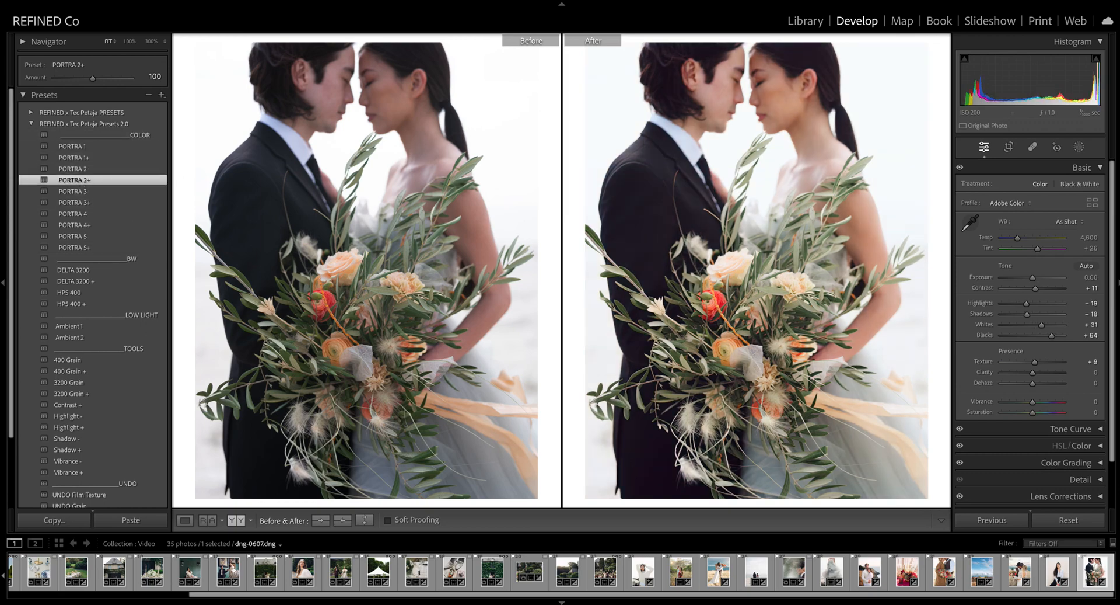
{"action": "left_click_drag", "start_coordinate": [1031, 279], "coordinate": [1033, 279]}
{"action": "left_click_drag", "start_coordinate": [1018, 237], "coordinate": [1019, 239]}
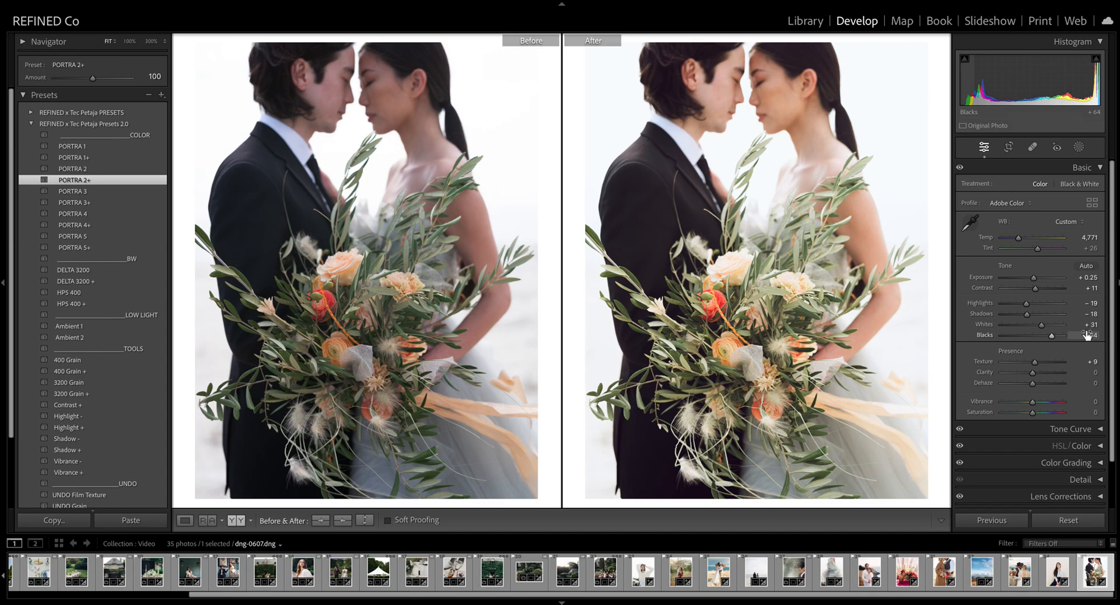
- Switch to the Library, select all photos in the collection and show them as a grid
{"action": "left_click", "coordinate": [804, 21]}
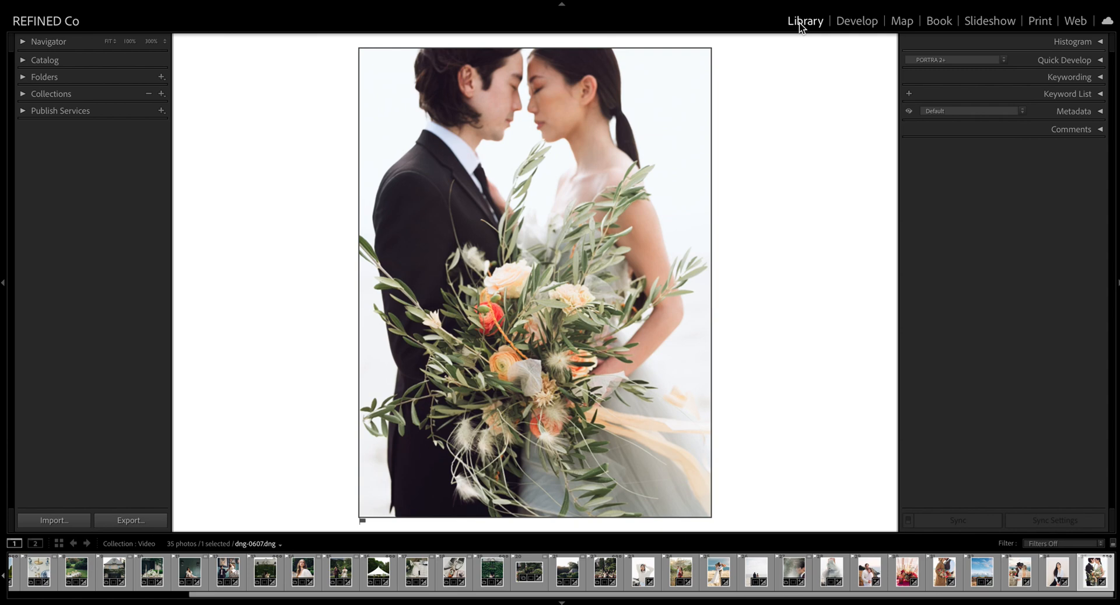
{"action": "key", "text": "ctrl+a"}
{"action": "key", "text": "g"}
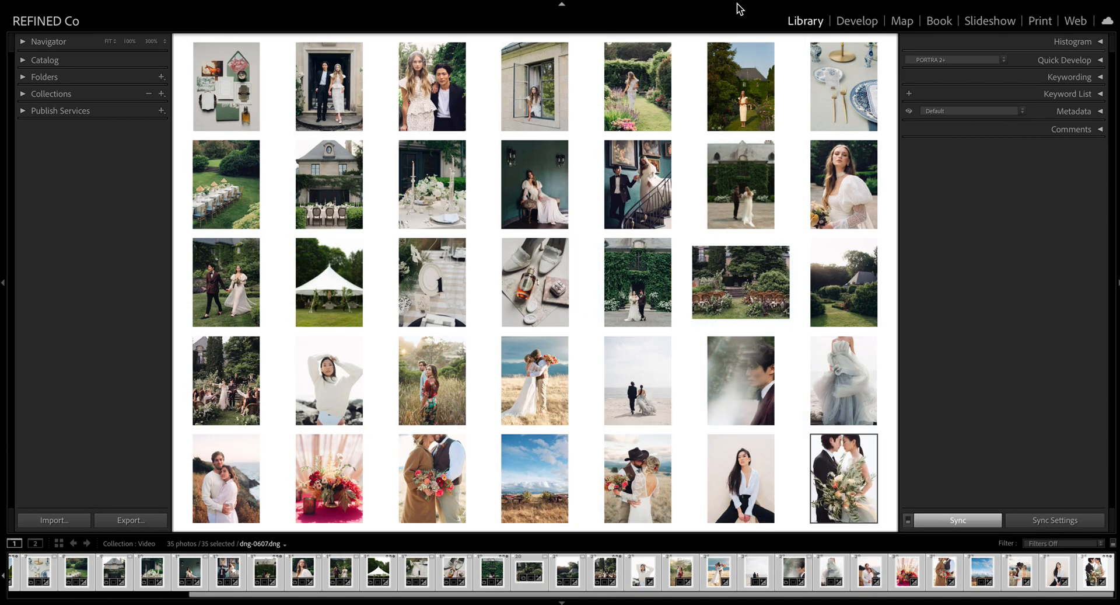